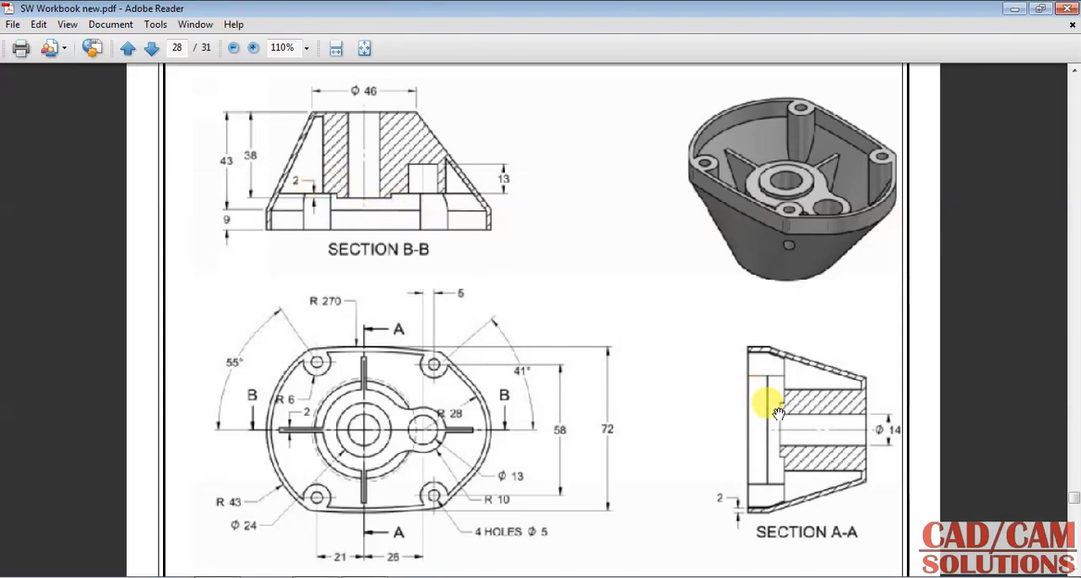
Step: Start a sketch on the XY plane with a circle about 76 mm in diameter at the origin and one about 35 mm on the X axis
{"action": "scroll", "coordinate": [447, 386], "scroll_direction": "down", "scroll_amount": 1}
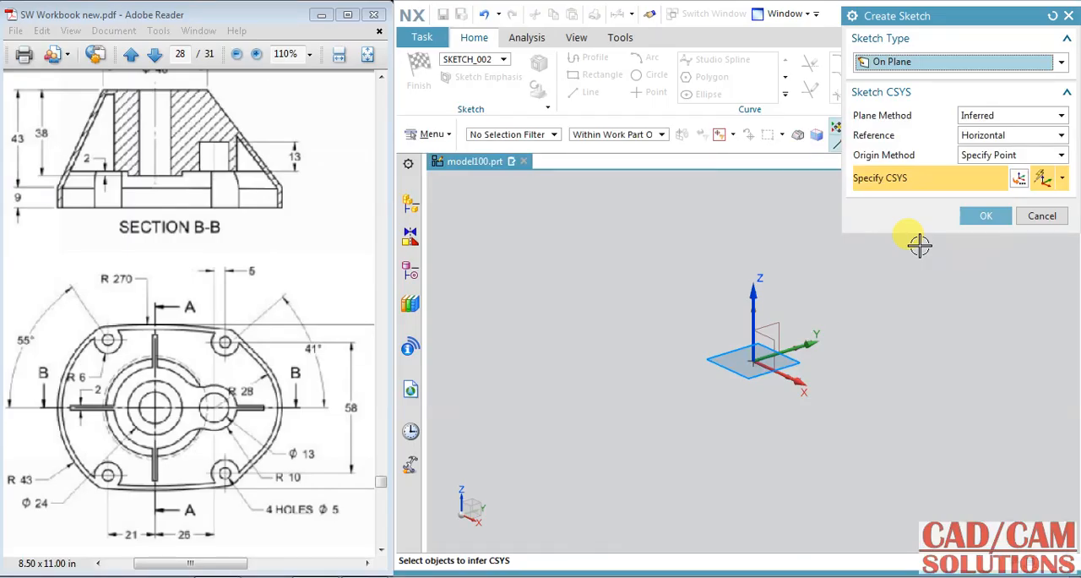
{"action": "middle_click", "coordinate": [760, 225]}
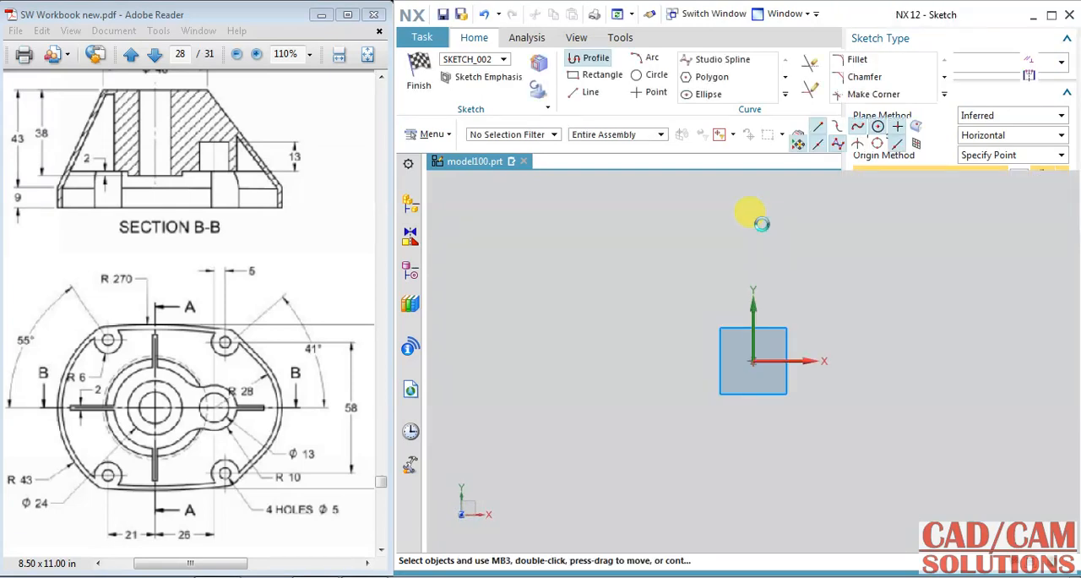
{"action": "left_click", "coordinate": [650, 76]}
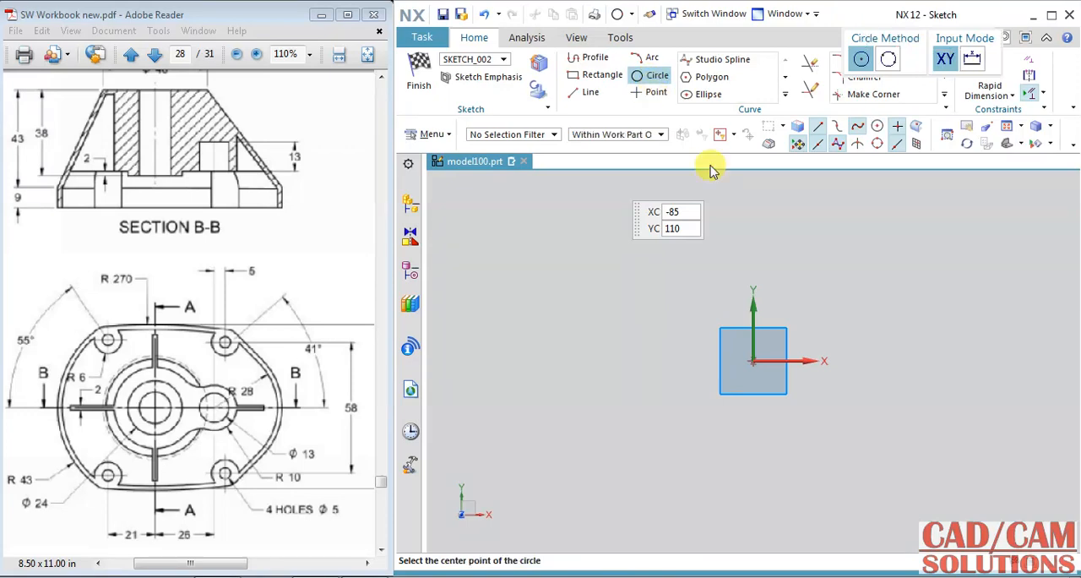
{"action": "left_click", "coordinate": [751, 361]}
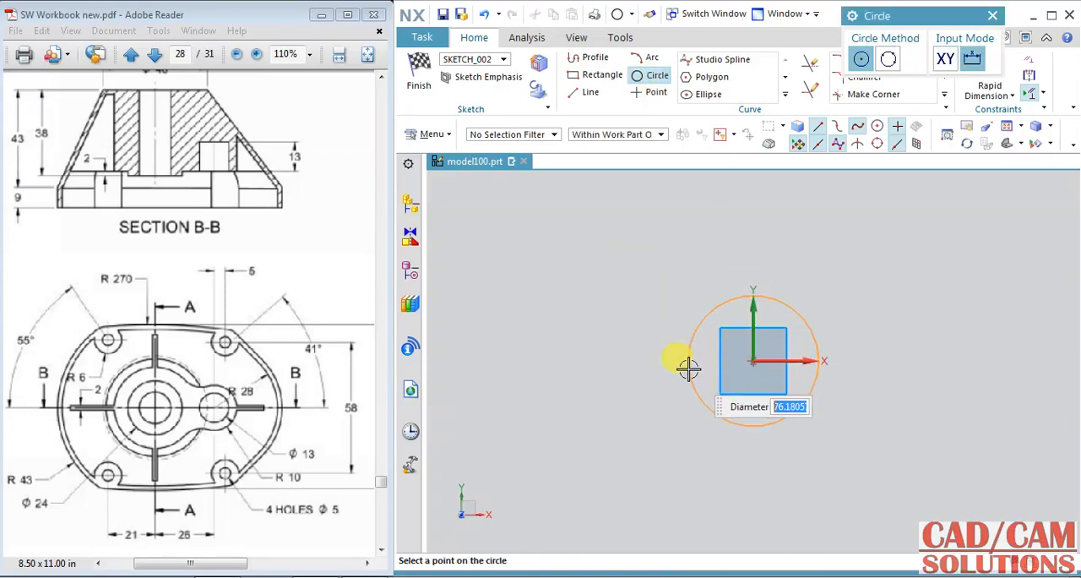
{"action": "left_click", "coordinate": [686, 368]}
{"action": "left_click", "coordinate": [888, 362]}
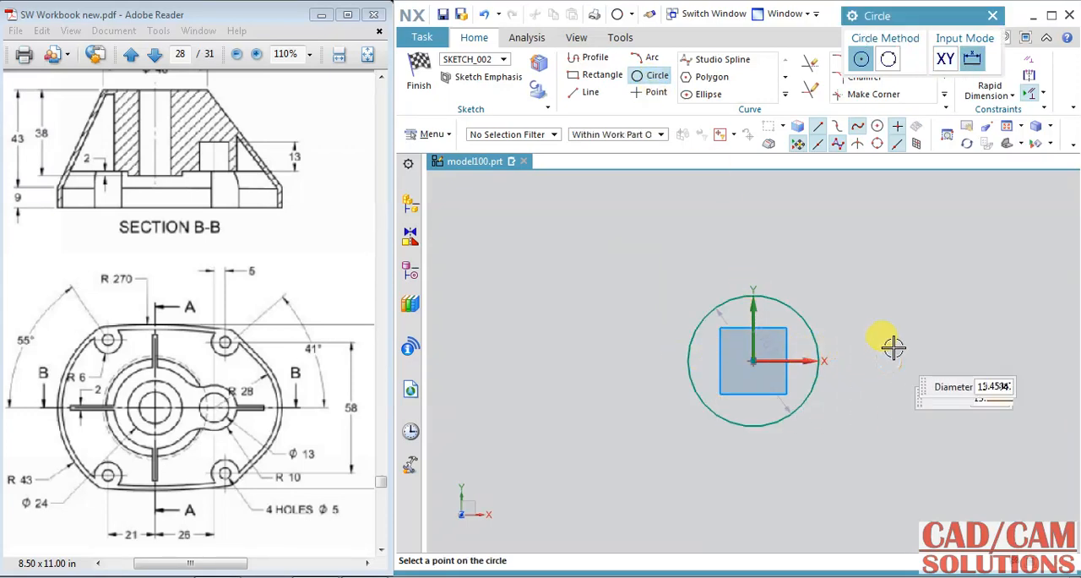
{"action": "left_click", "coordinate": [892, 333]}
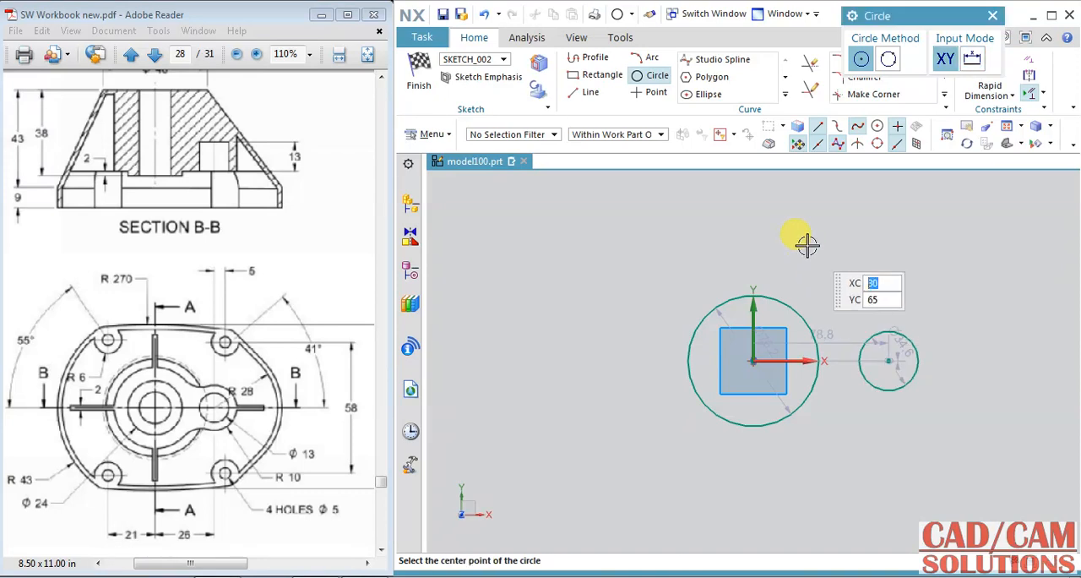
{"action": "key", "text": "Escape"}
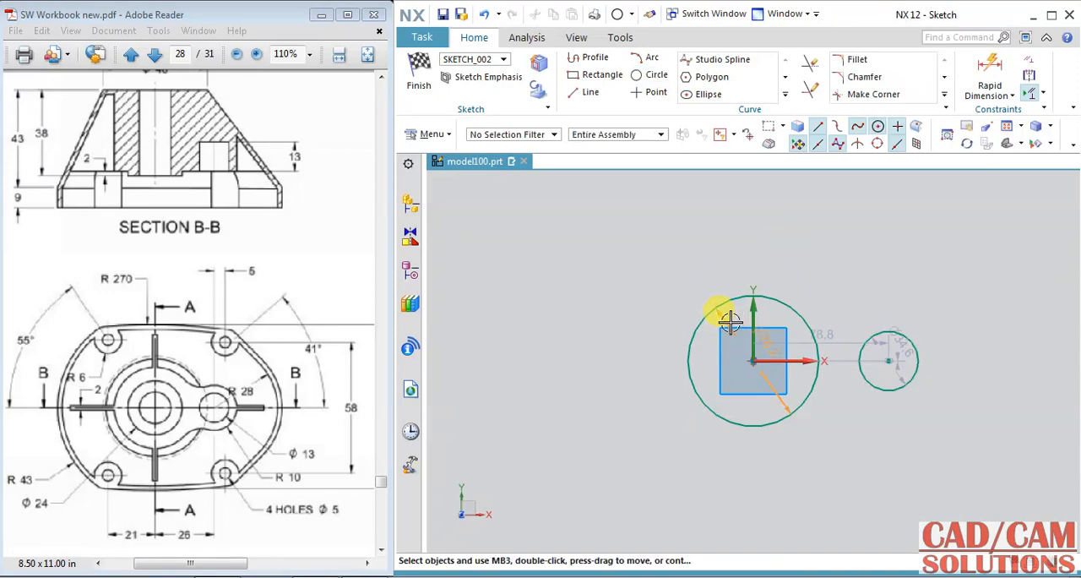
Step: Set the diameter of the circle at the origin to 86 mm and that of the smaller circle to 56 mm
{"action": "double_click", "coordinate": [718, 312]}
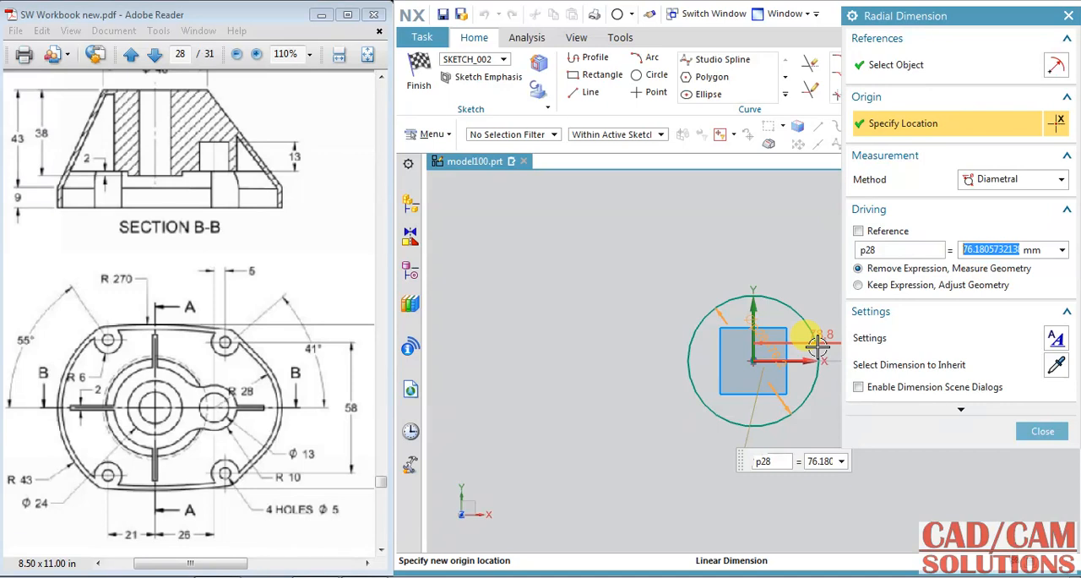
{"action": "type", "text": "86"}
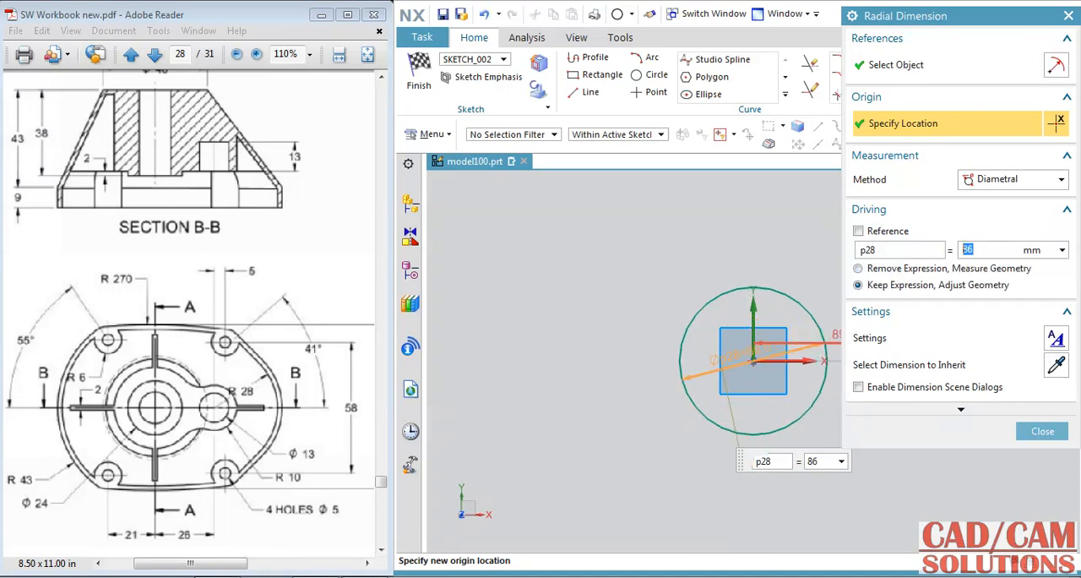
{"action": "left_click_drag", "start_coordinate": [954, 18], "coordinate": [526, 12]}
{"action": "left_click", "coordinate": [905, 377]}
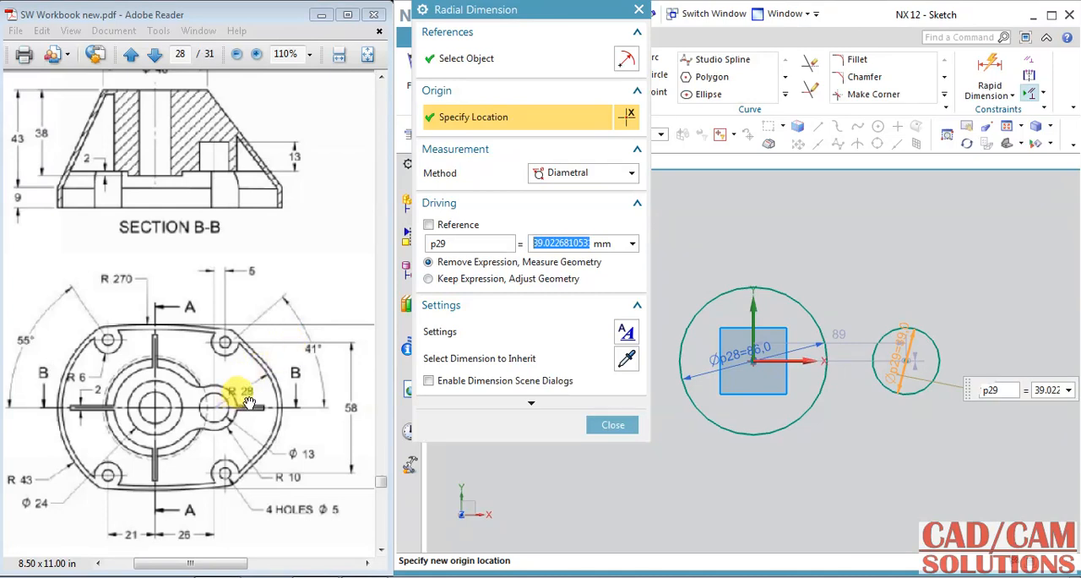
{"action": "type", "text": "56"}
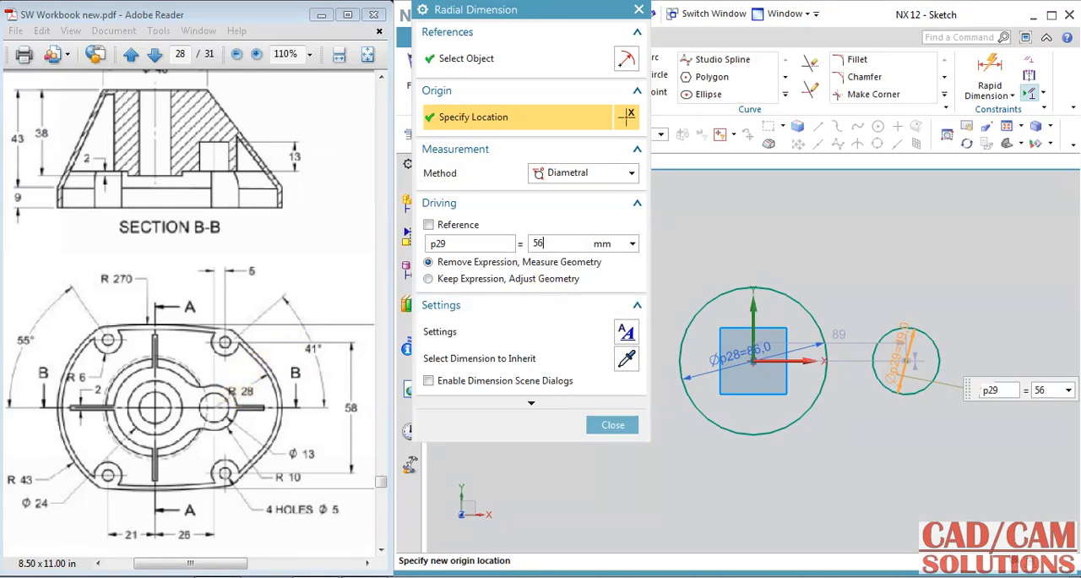
{"action": "left_click", "coordinate": [539, 280]}
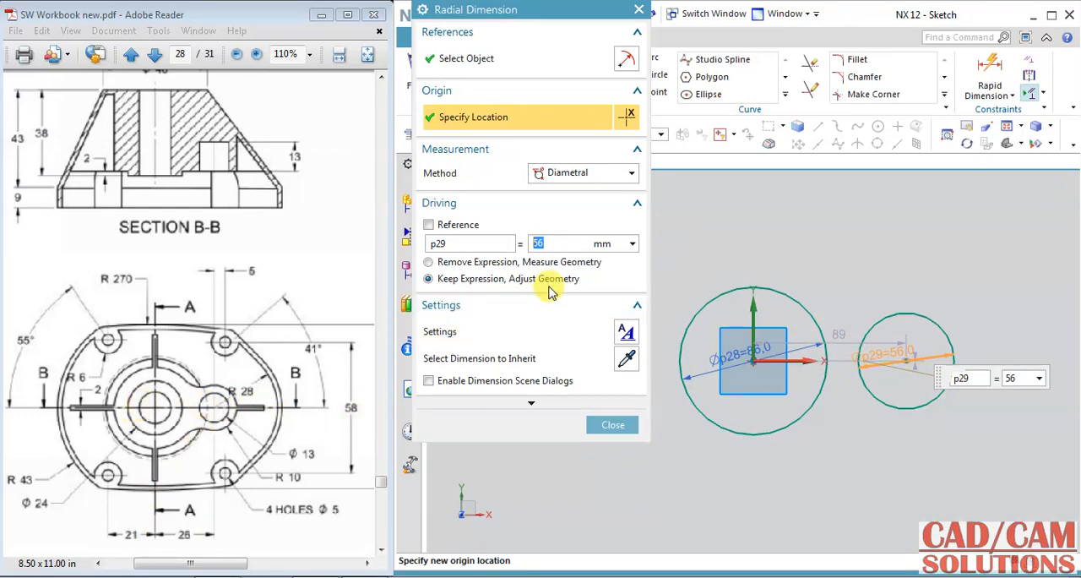
{"action": "left_click", "coordinate": [613, 424]}
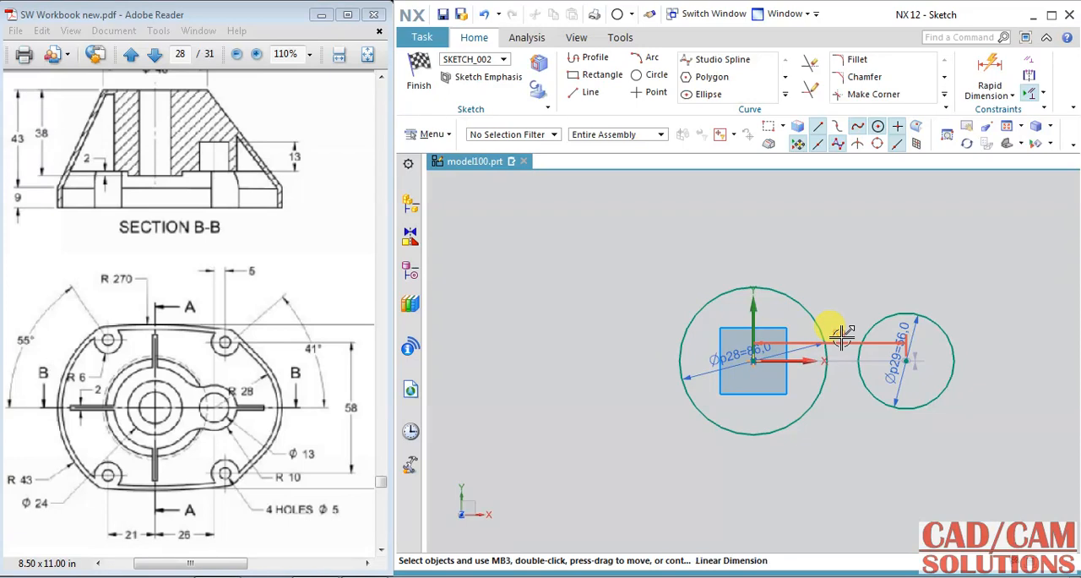
Step: Set the horizontal distance between the two circle centres to 25 mm
{"action": "left_click", "coordinate": [841, 337]}
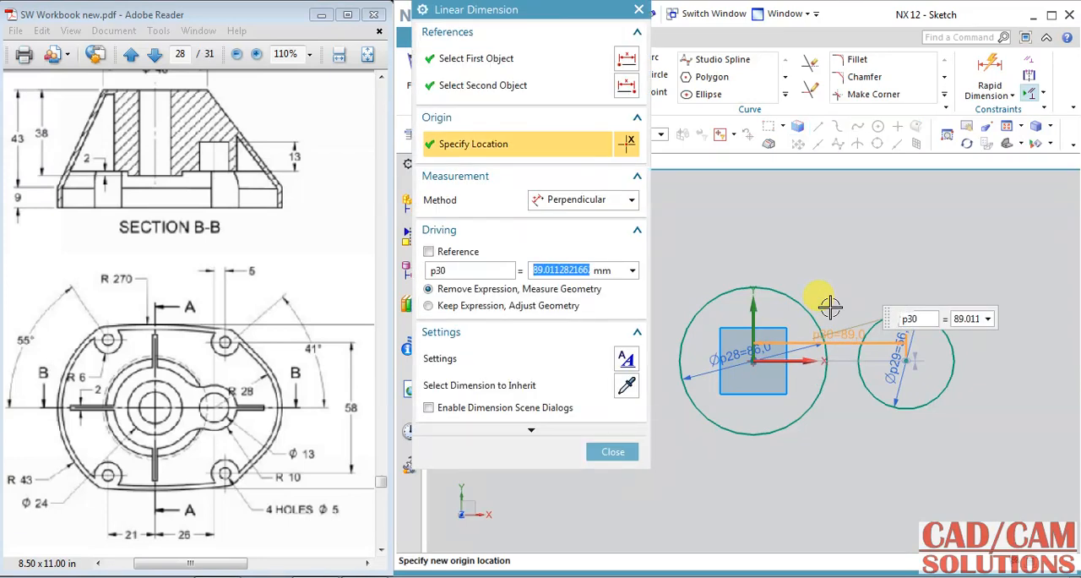
{"action": "type", "text": "25"}
{"action": "key", "text": "Return"}
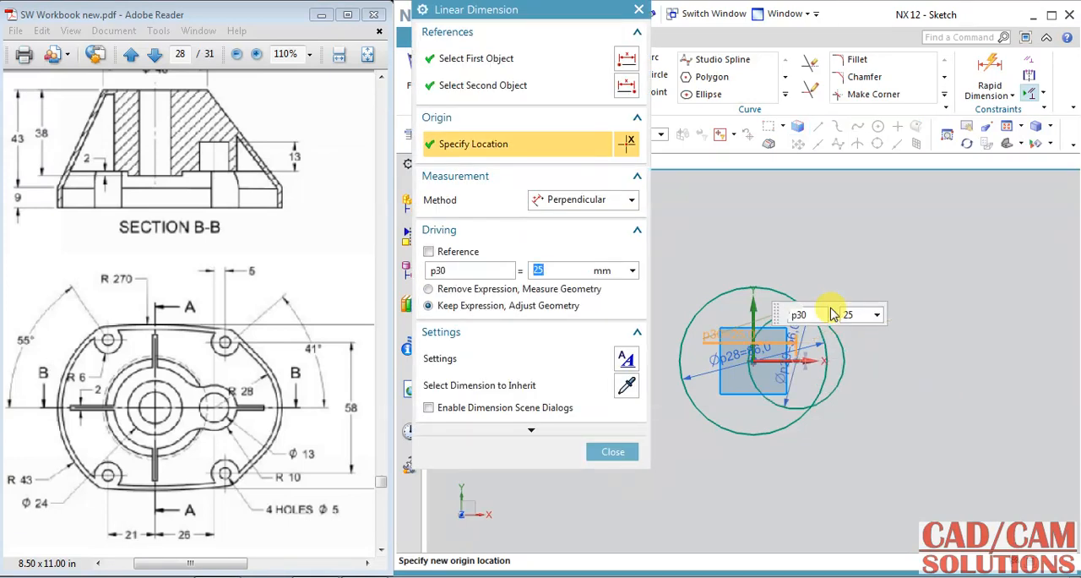
{"action": "left_click", "coordinate": [621, 451]}
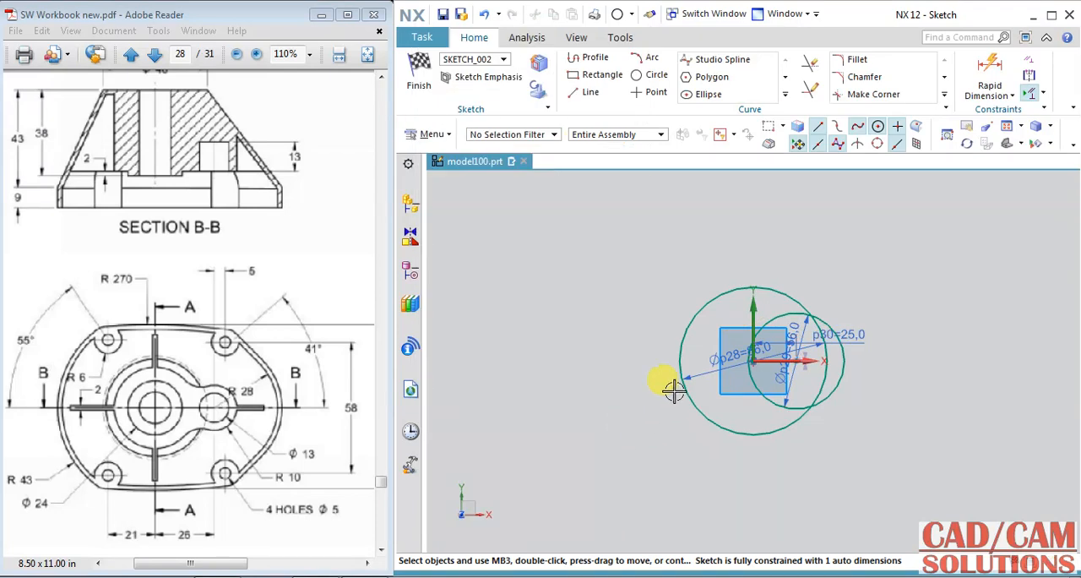
Step: Constrain the smaller circle's centre to align horizontally with the origin
{"action": "scroll", "coordinate": [743, 350], "scroll_direction": "up", "scroll_amount": 4}
{"action": "left_click", "coordinate": [847, 375]}
{"action": "left_click", "coordinate": [762, 377]}
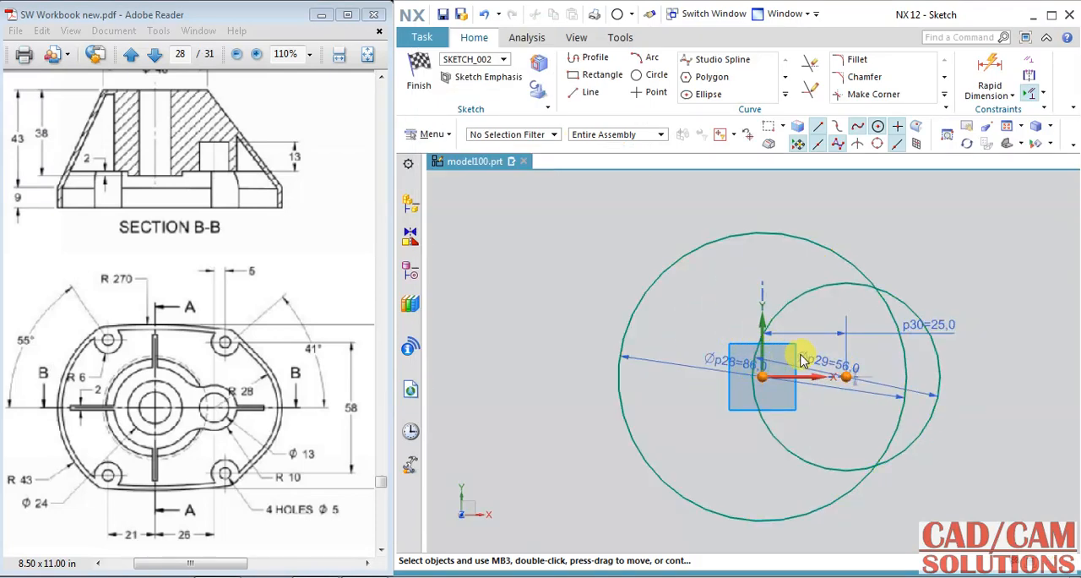
{"action": "key", "text": "Escape"}
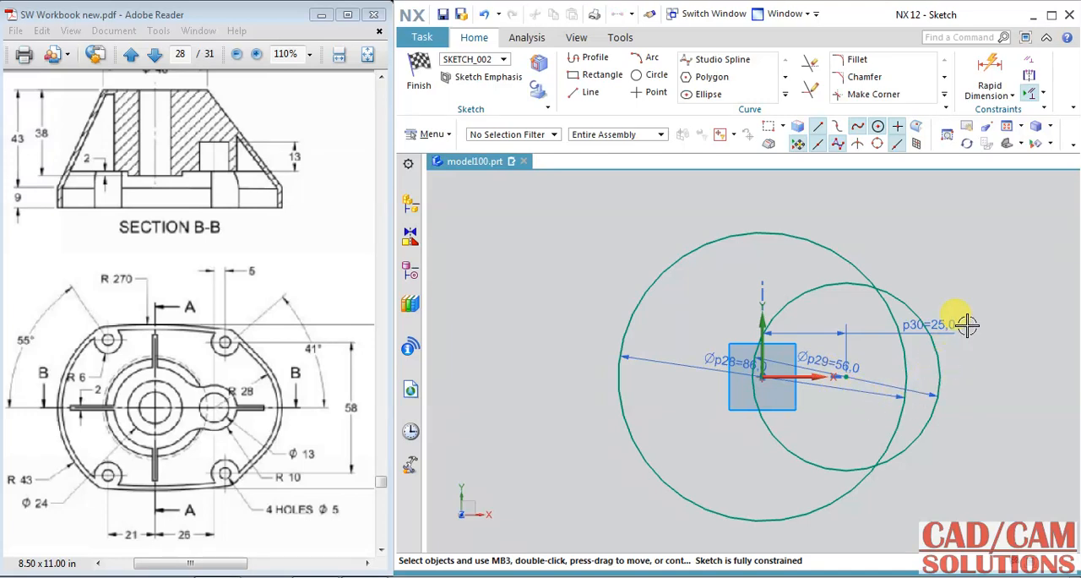
Step: Draw a line about 23 mm long tangent to the smaller circle, continued by a horizontal line about 57 mm long across the large circle's top
{"action": "left_click", "coordinate": [589, 58]}
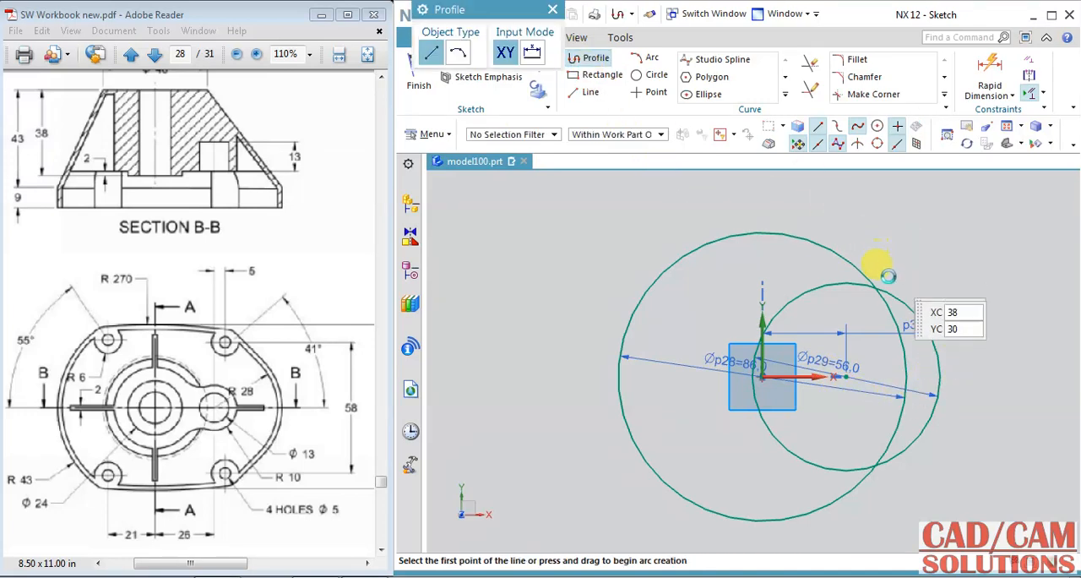
{"action": "left_click", "coordinate": [901, 297]}
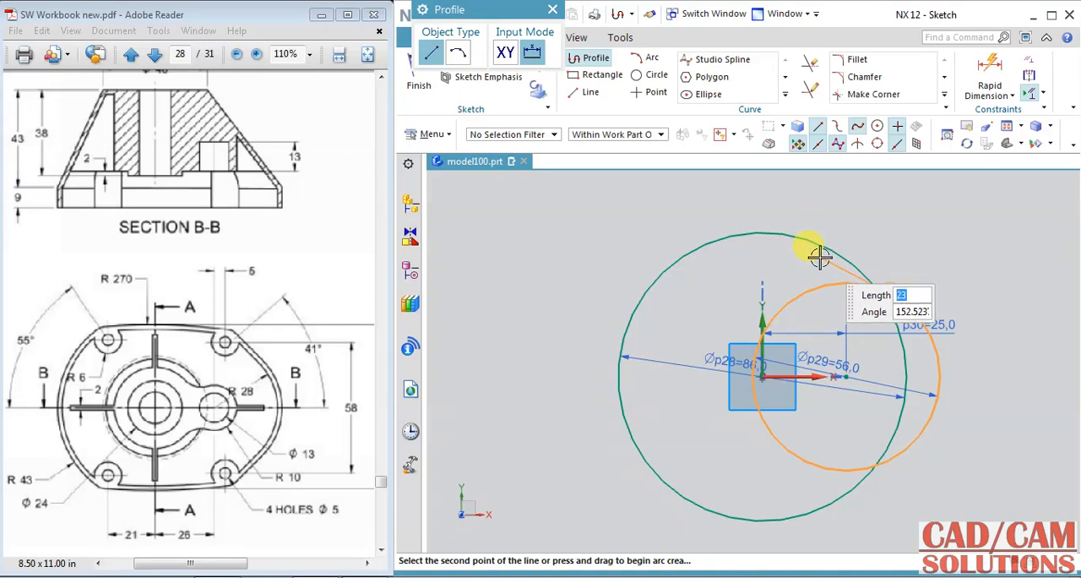
{"action": "left_click", "coordinate": [820, 257]}
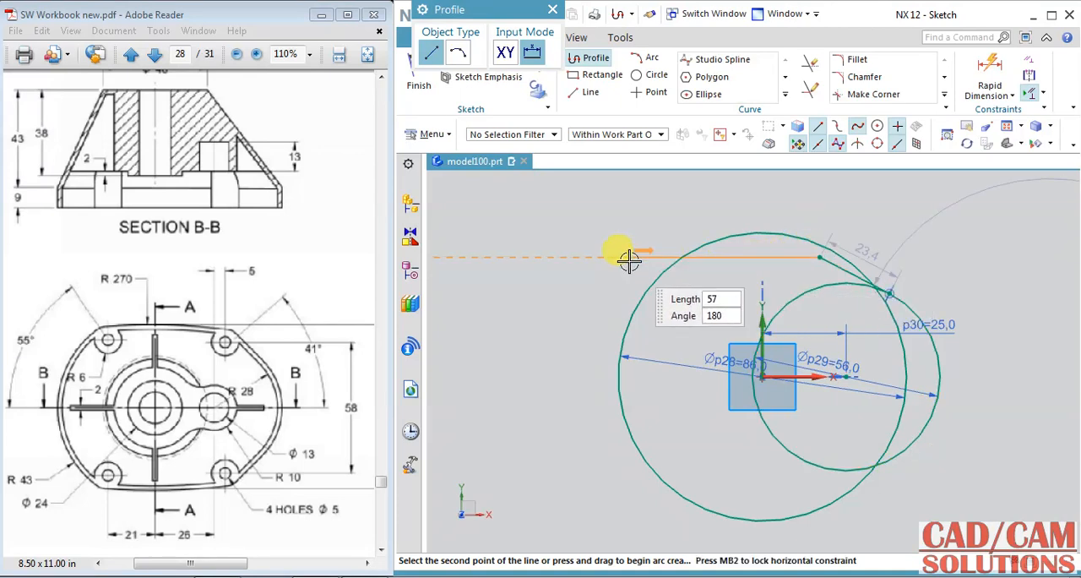
Step: Trim the large circle's top and inner arcs, the smaller circle's inner arcs and the horizontal line's overhang to leave one outer outline
{"action": "left_click", "coordinate": [810, 64]}
{"action": "left_click", "coordinate": [791, 240]}
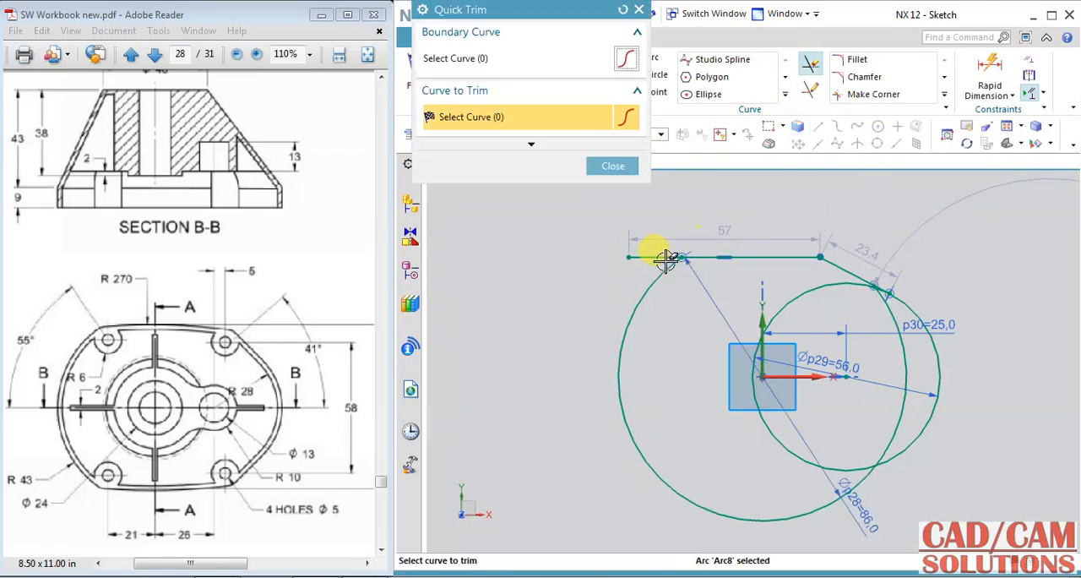
{"action": "left_click", "coordinate": [636, 253]}
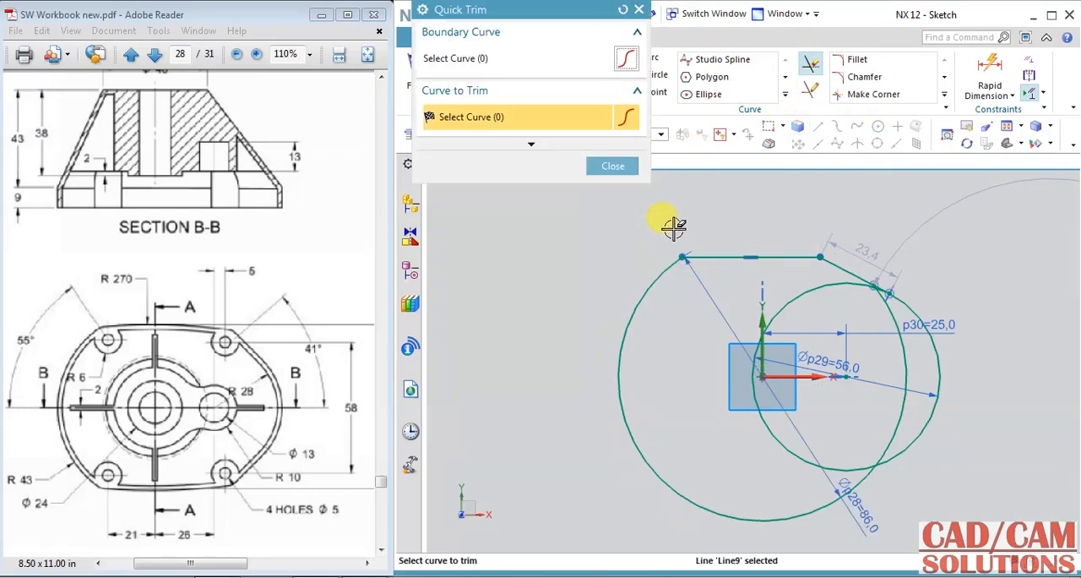
{"action": "left_click", "coordinate": [812, 286]}
{"action": "left_click", "coordinate": [887, 314]}
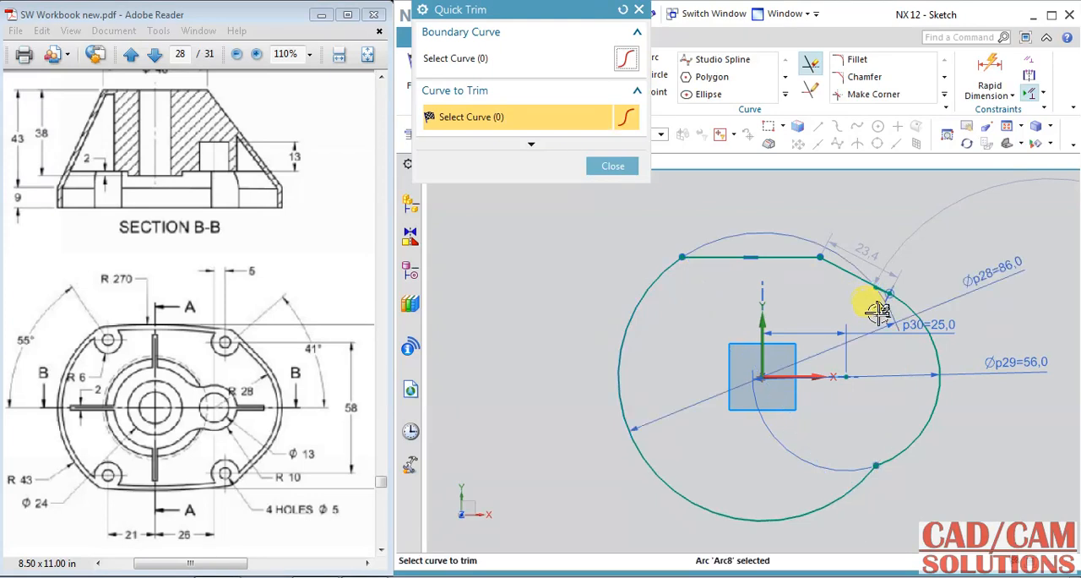
{"action": "scroll", "coordinate": [882, 310], "scroll_direction": "up", "scroll_amount": 5}
{"action": "left_click", "coordinate": [742, 215]}
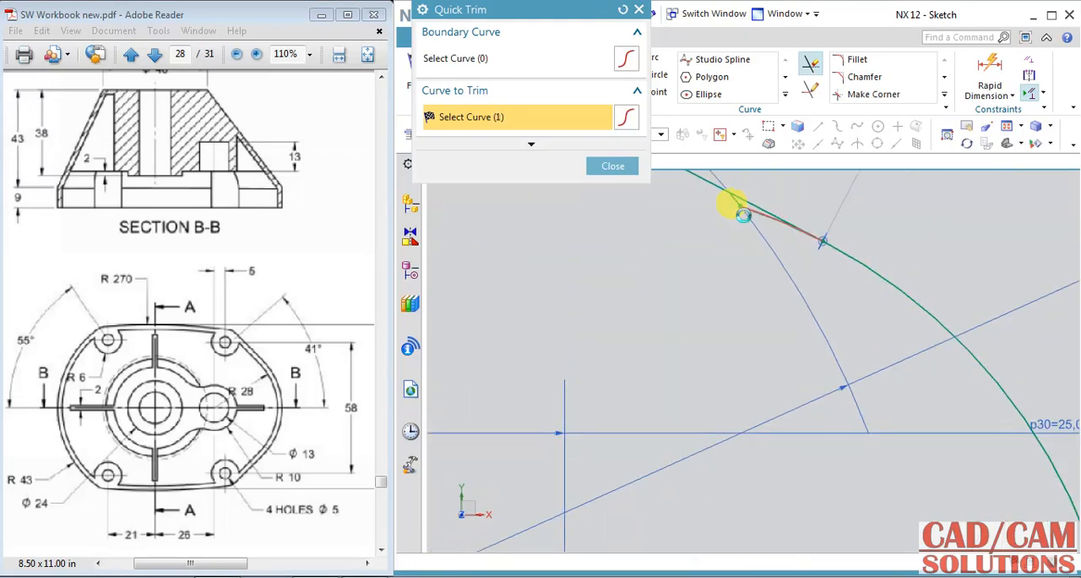
{"action": "scroll", "coordinate": [739, 207], "scroll_direction": "up", "scroll_amount": 3}
{"action": "scroll", "coordinate": [724, 244], "scroll_direction": "down", "scroll_amount": 5}
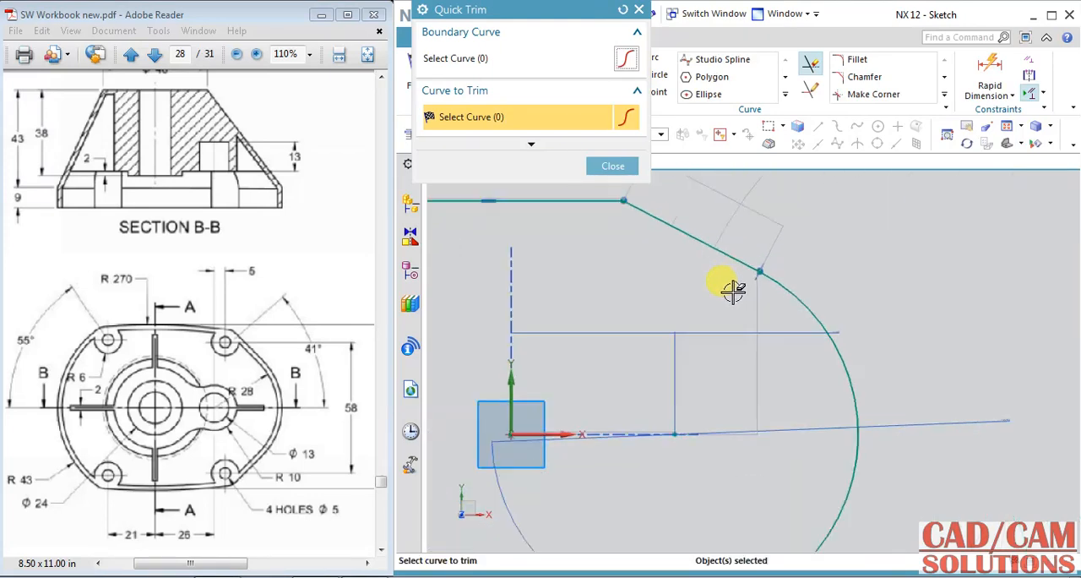
{"action": "scroll", "coordinate": [786, 325], "scroll_direction": "down", "scroll_amount": 4}
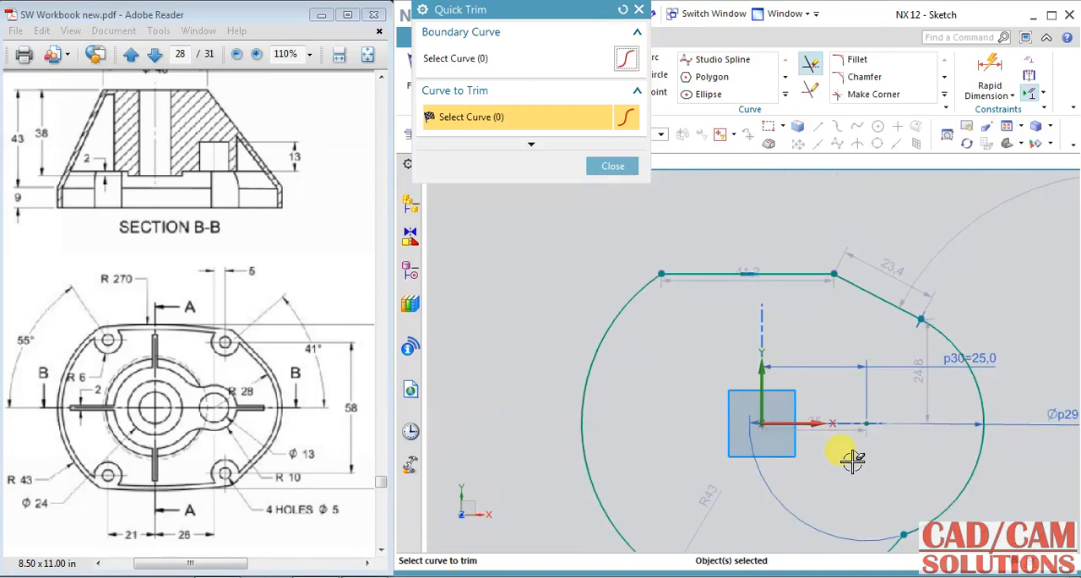
{"action": "left_click", "coordinate": [613, 166]}
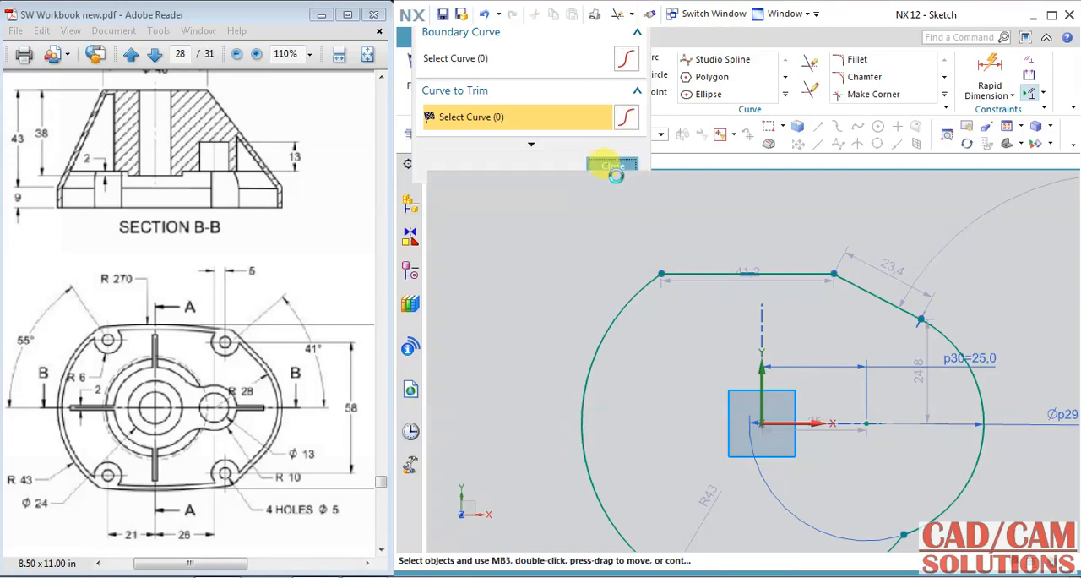
{"action": "scroll", "coordinate": [694, 420], "scroll_direction": "down", "scroll_amount": 1}
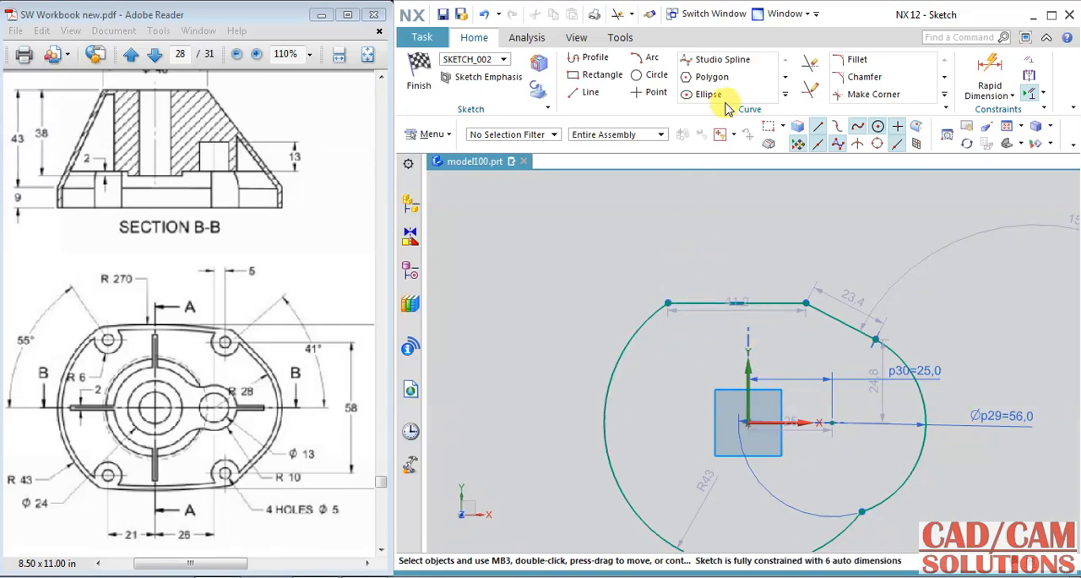
Step: Draw a shallow upward-bulging arc of about 84 mm radius between the endpoints of the horizontal line
{"action": "left_click", "coordinate": [652, 59]}
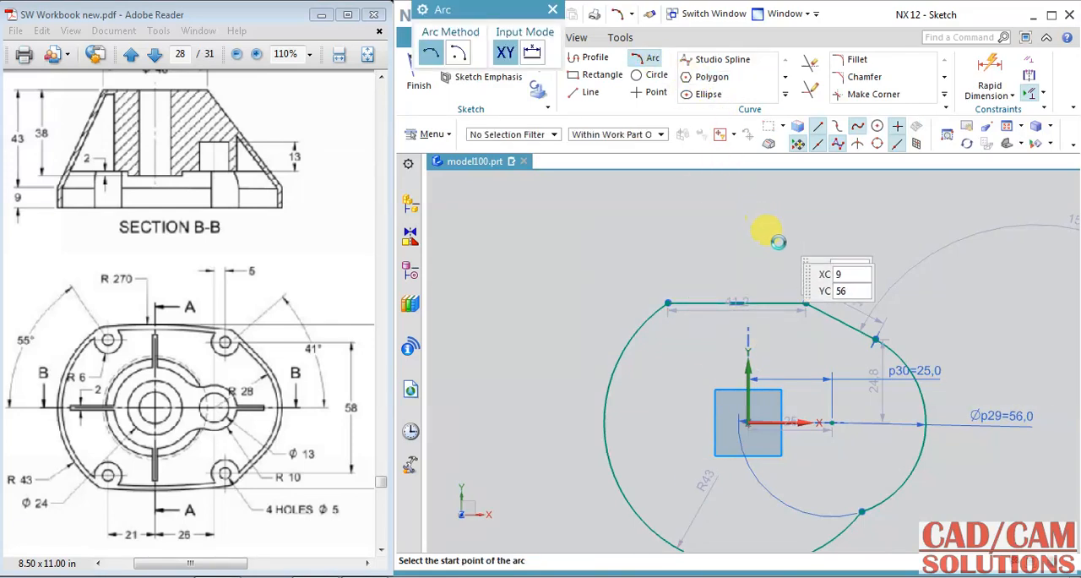
{"action": "scroll", "coordinate": [806, 304], "scroll_direction": "up", "scroll_amount": 2}
{"action": "left_click", "coordinate": [798, 300]}
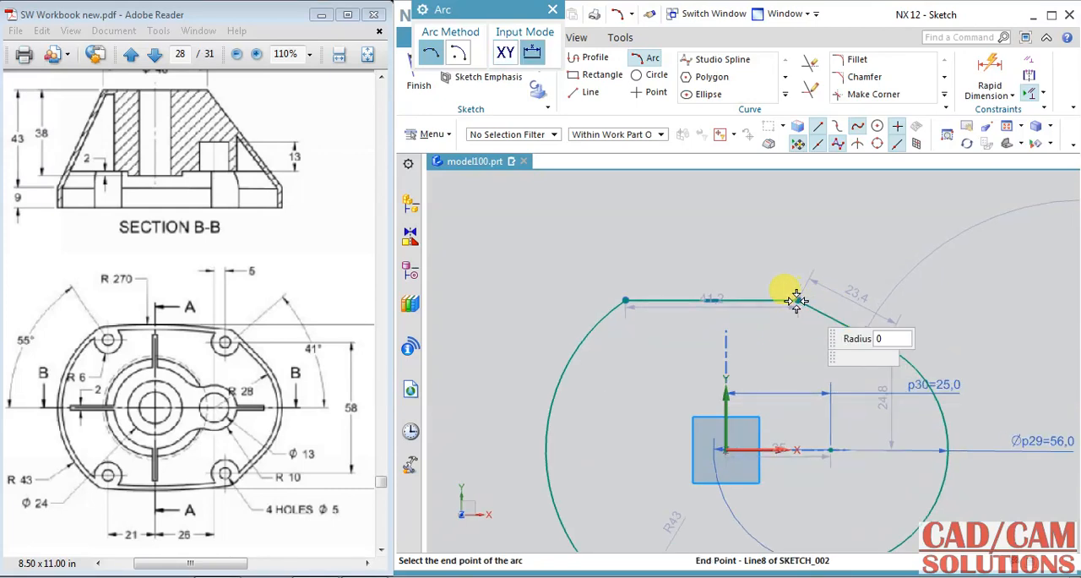
{"action": "left_click", "coordinate": [632, 299]}
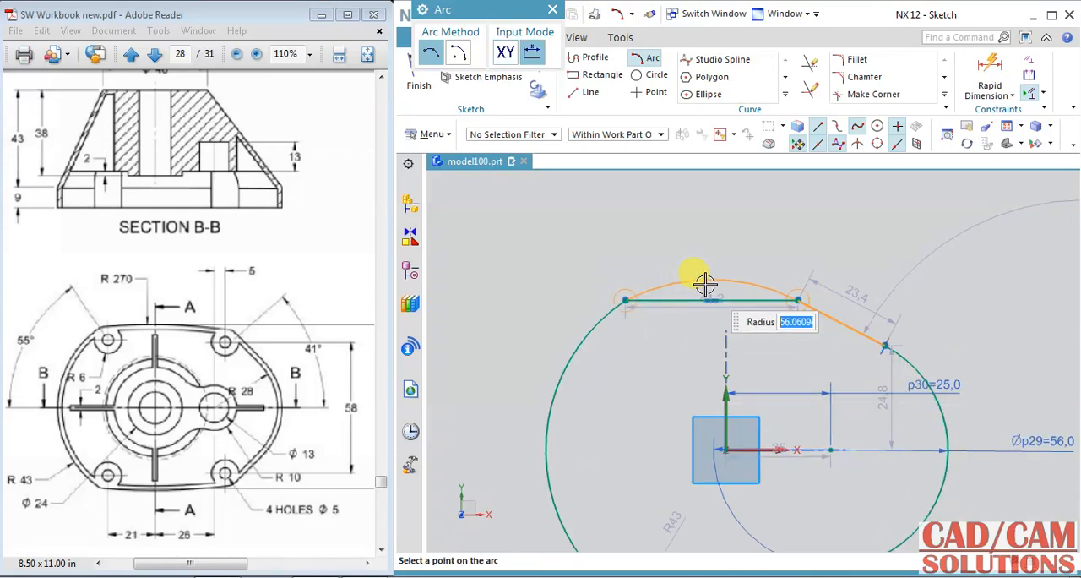
{"action": "scroll", "coordinate": [707, 283], "scroll_direction": "up", "scroll_amount": 2}
{"action": "left_click", "coordinate": [722, 288]}
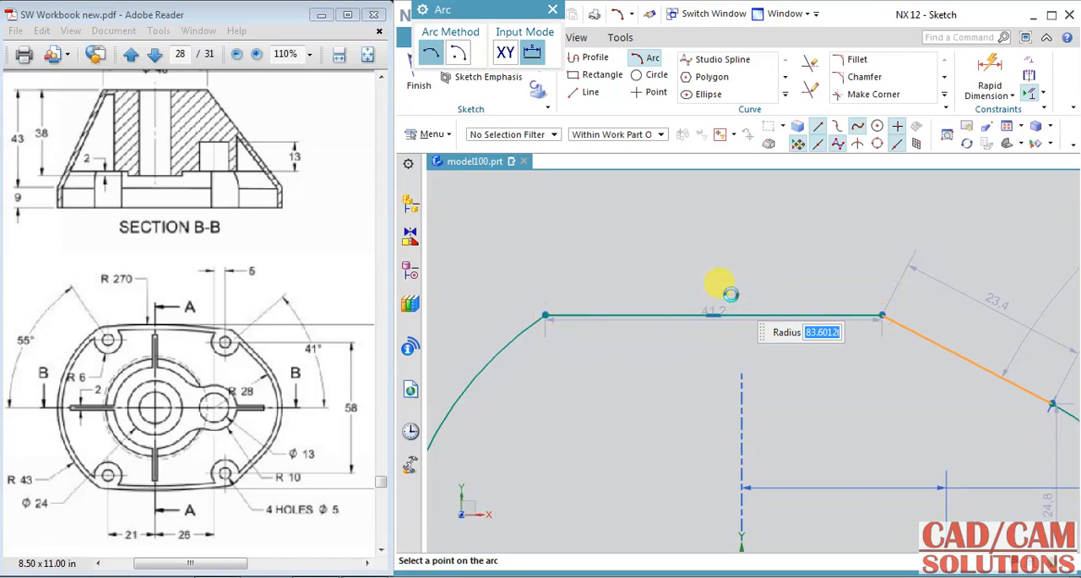
{"action": "scroll", "coordinate": [751, 230], "scroll_direction": "down", "scroll_amount": 3}
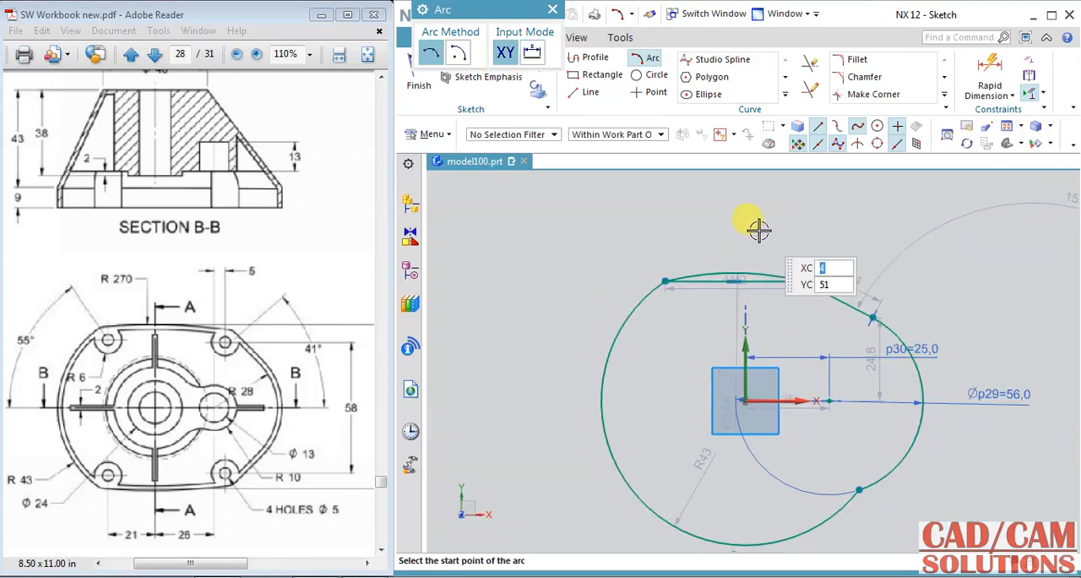
{"action": "key", "text": "Escape"}
Step: Delete the horizontal line beneath the new arc
{"action": "scroll", "coordinate": [768, 271], "scroll_direction": "up", "scroll_amount": 3}
{"action": "left_click", "coordinate": [769, 275]}
{"action": "key", "text": "Delete"}
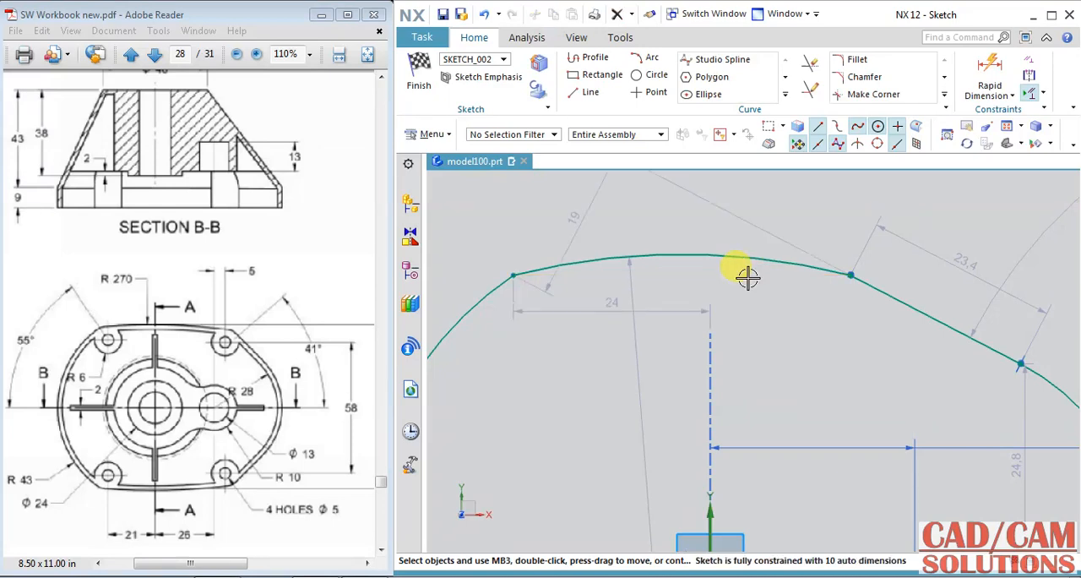
Step: Draw two straight lines connecting the left and right endpoints of the shallow upper arc to the sketch origin
{"action": "scroll", "coordinate": [770, 287], "scroll_direction": "down", "scroll_amount": 3}
{"action": "scroll", "coordinate": [796, 253], "scroll_direction": "down", "scroll_amount": 2}
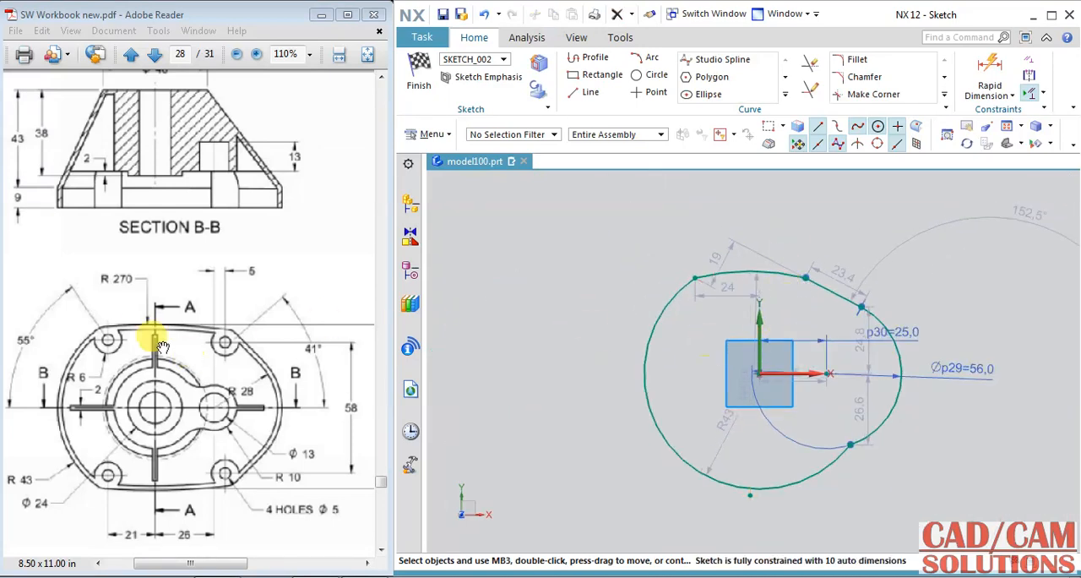
{"action": "left_click", "coordinate": [411, 346]}
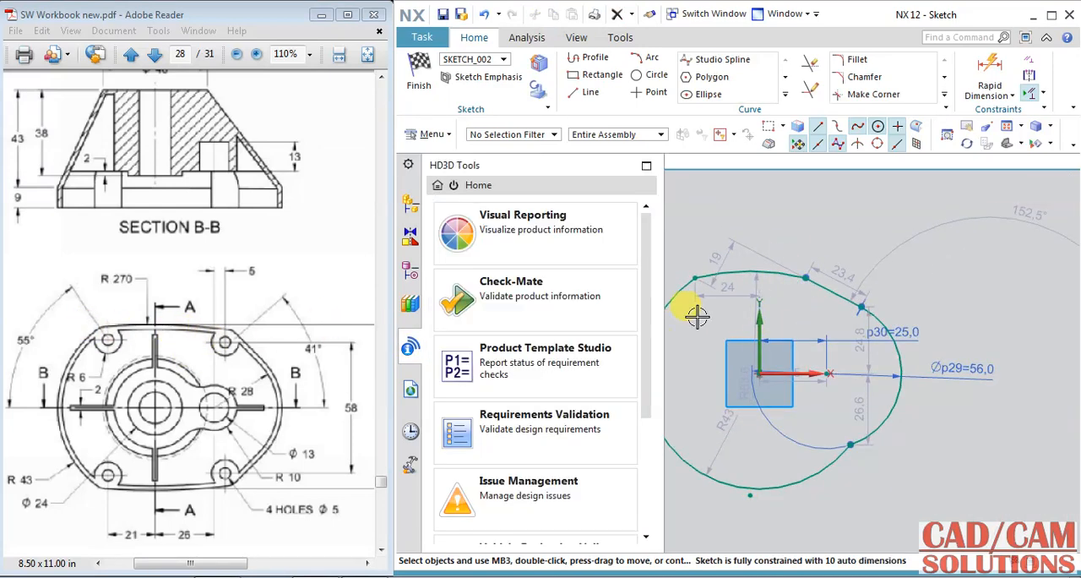
{"action": "left_click", "coordinate": [588, 92]}
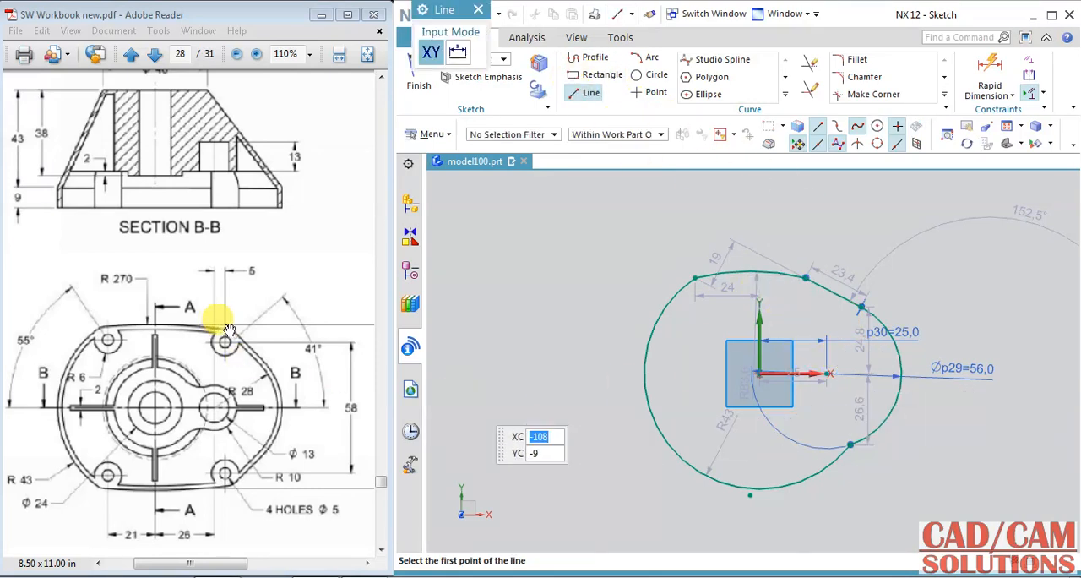
{"action": "left_click", "coordinate": [804, 276]}
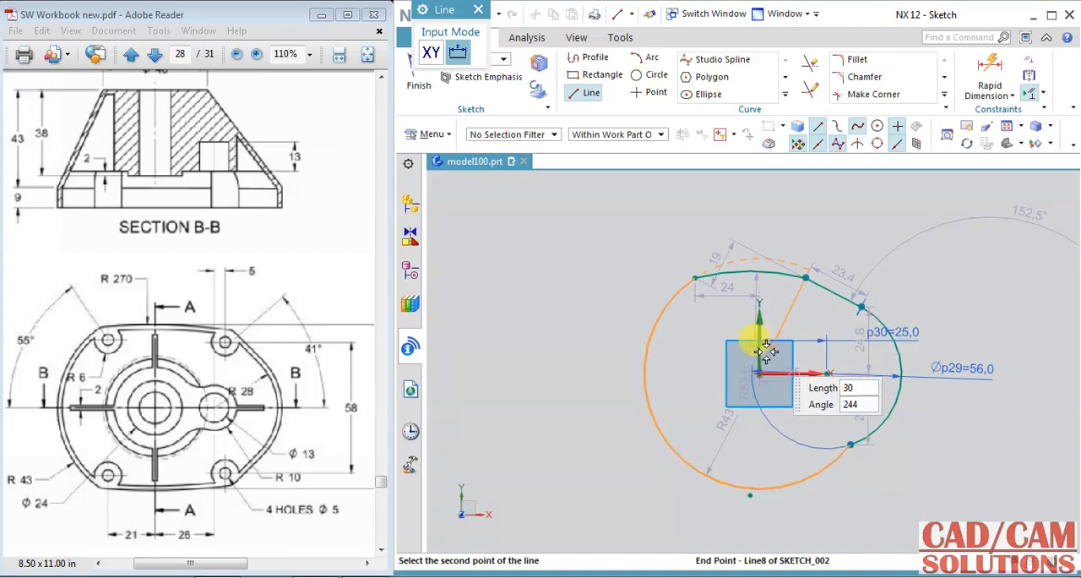
{"action": "left_click", "coordinate": [760, 371]}
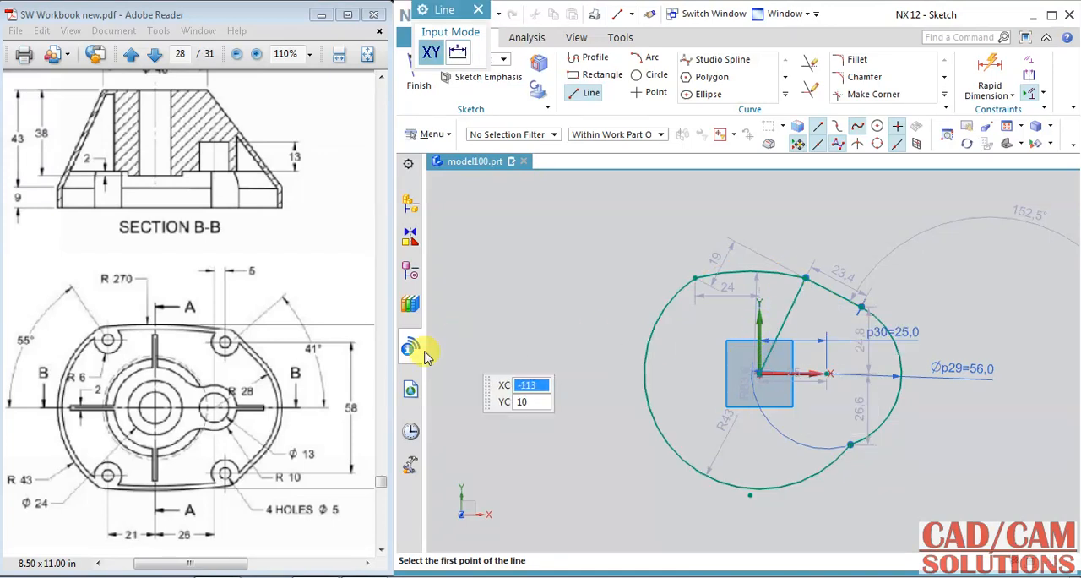
{"action": "left_click", "coordinate": [694, 277]}
{"action": "left_click", "coordinate": [758, 371]}
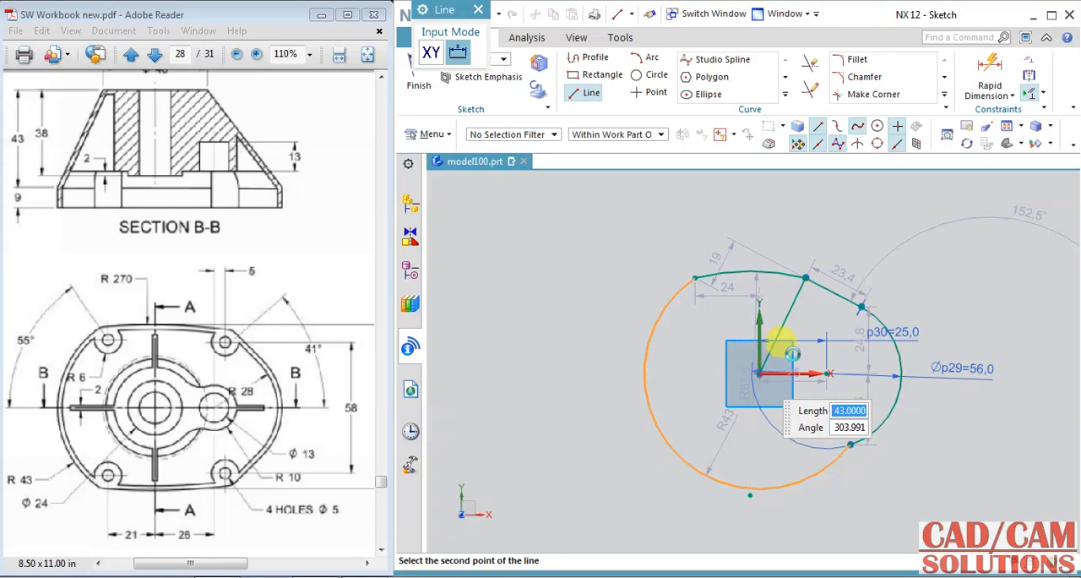
{"action": "left_click", "coordinate": [589, 92]}
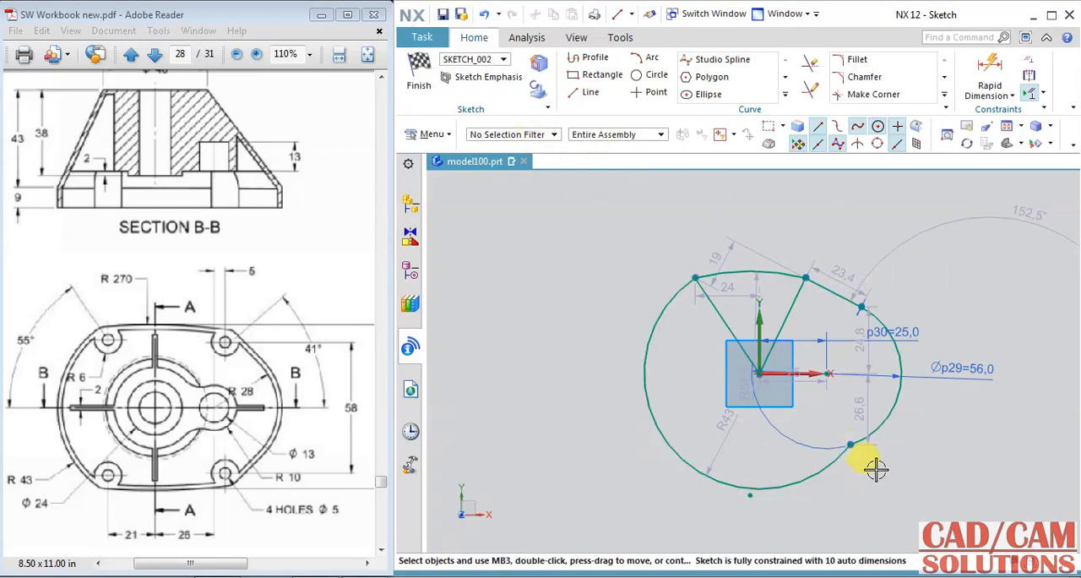
Step: Convert the large arc's automatic radius dimension into a driving dimension of 43 mm
{"action": "scroll", "coordinate": [903, 461], "scroll_direction": "up", "scroll_amount": 2}
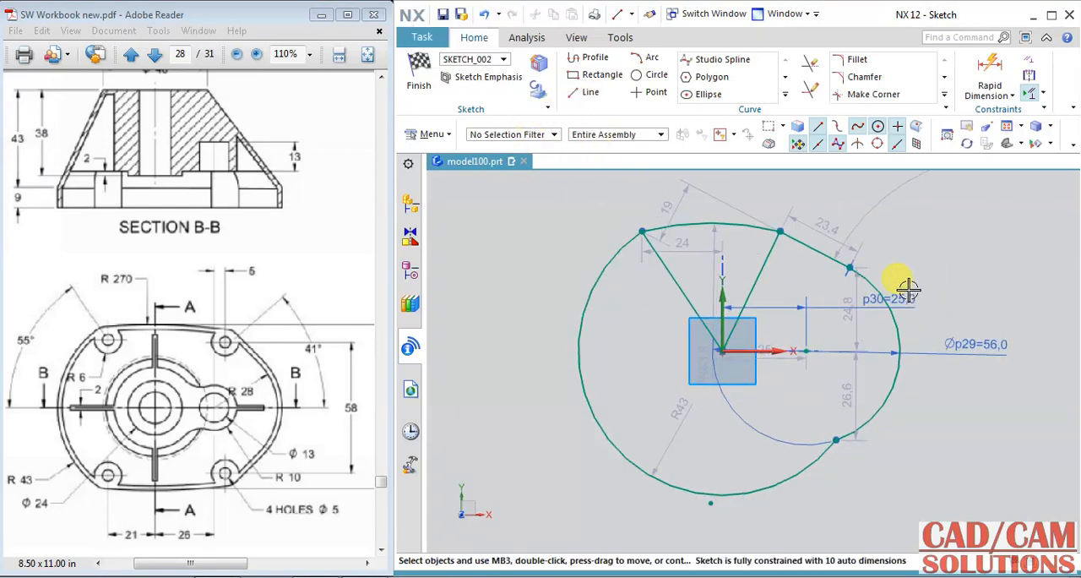
{"action": "double_click", "coordinate": [708, 396]}
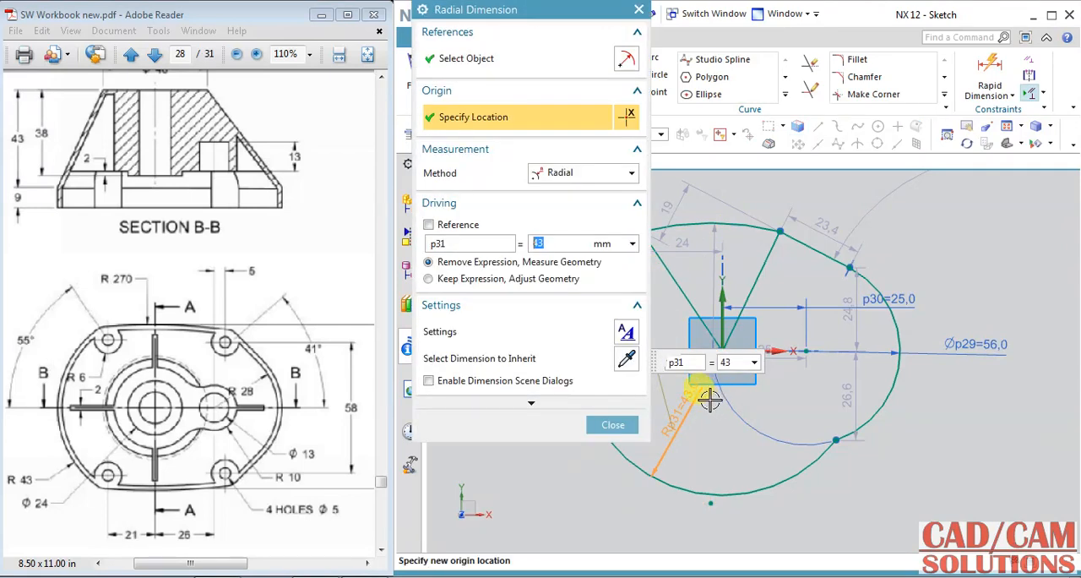
{"action": "left_click", "coordinate": [635, 340]}
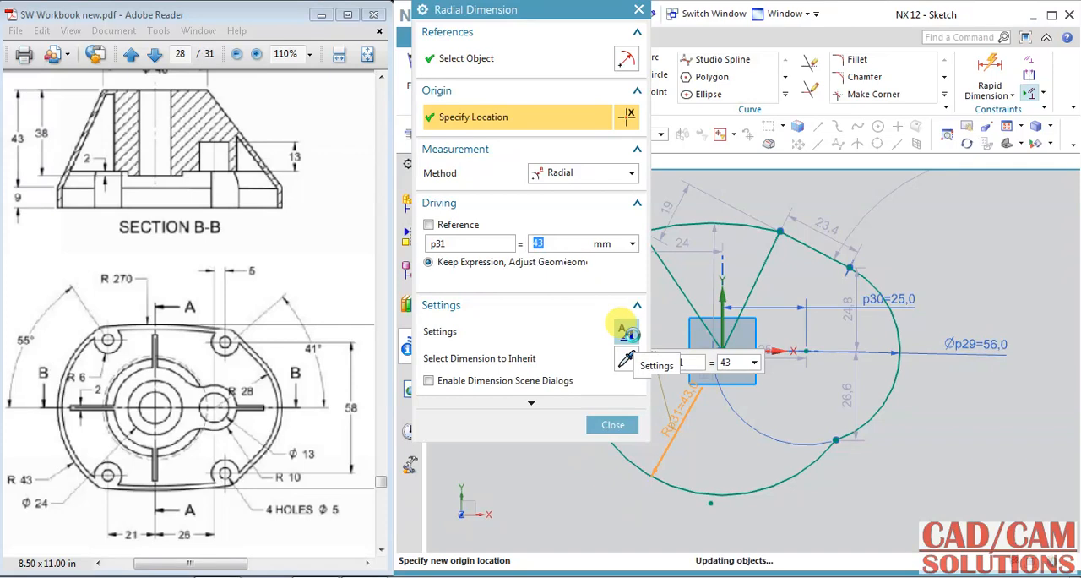
{"action": "left_click", "coordinate": [614, 424]}
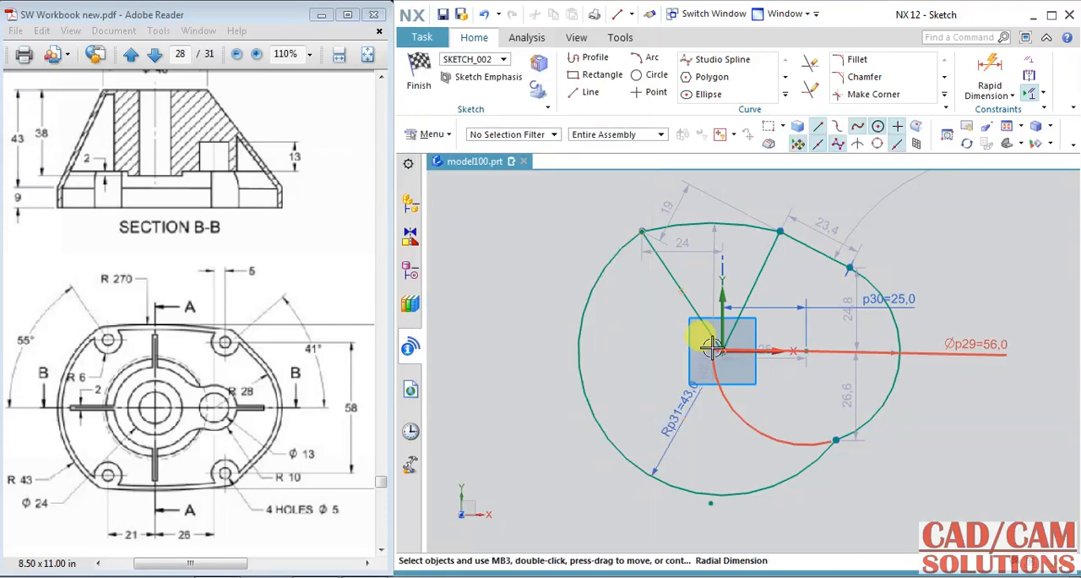
Step: Set the radius of the shallow upper arc to 270 mm
{"action": "left_click", "coordinate": [700, 224]}
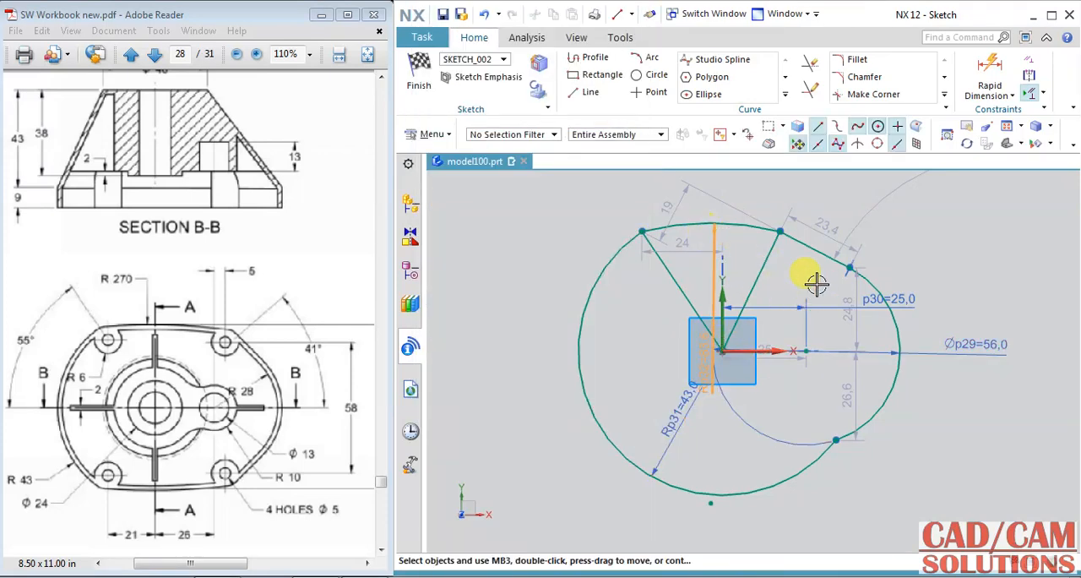
{"action": "left_click", "coordinate": [826, 306]}
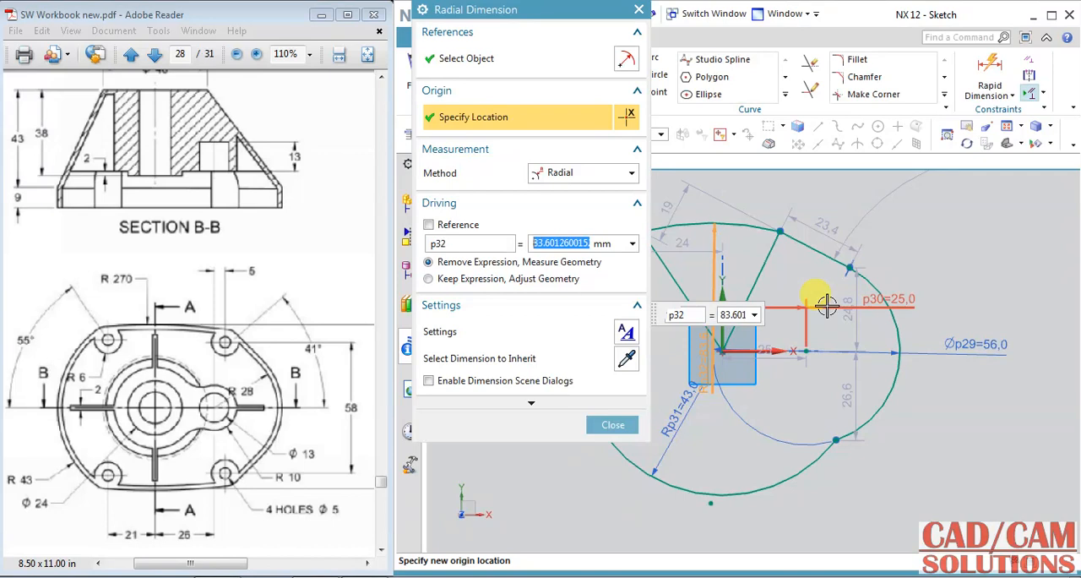
{"action": "type", "text": "270"}
{"action": "key", "text": "Return"}
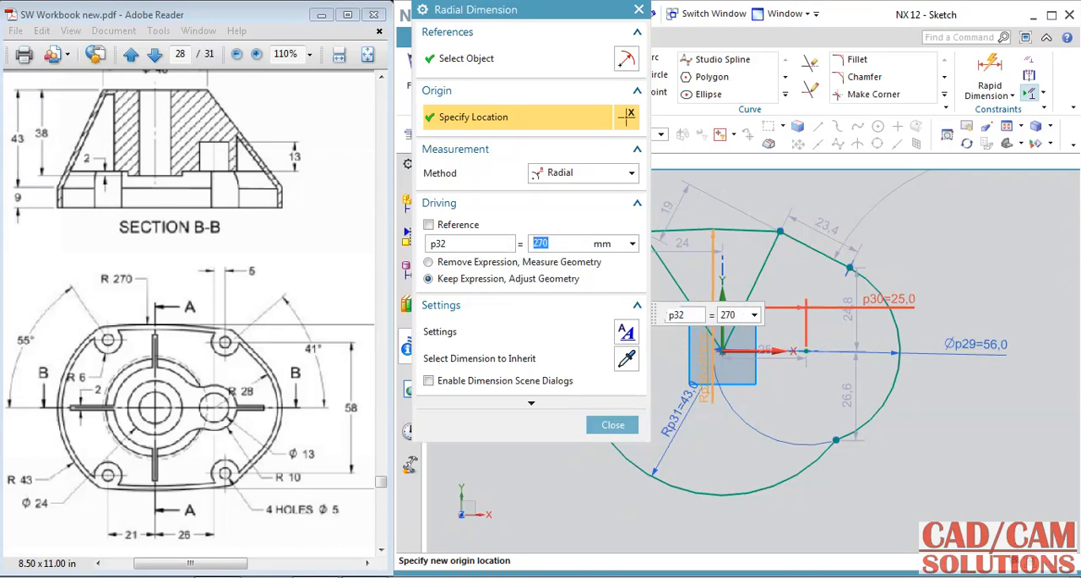
{"action": "left_click", "coordinate": [610, 424]}
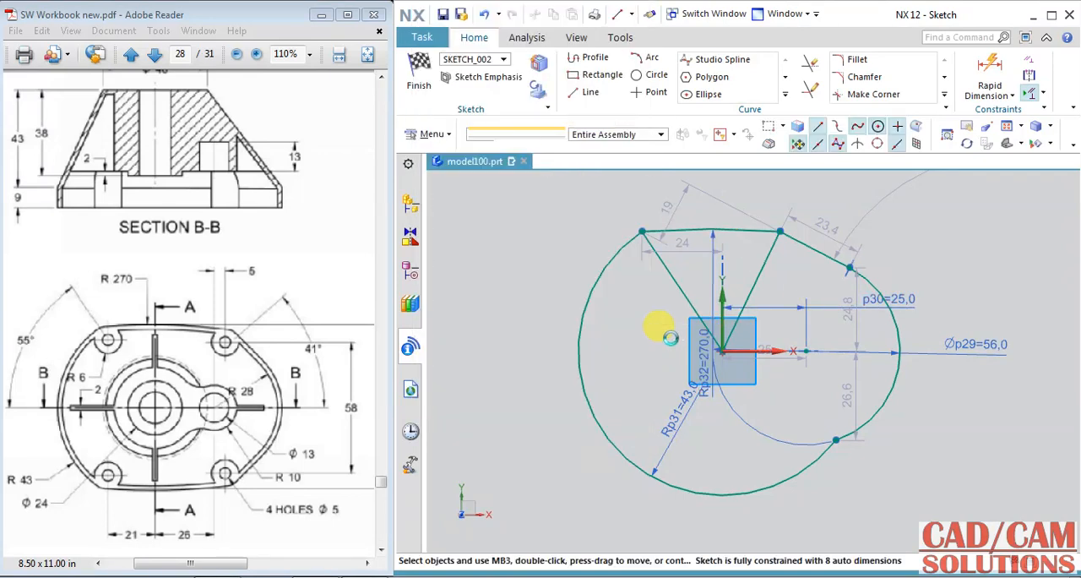
Step: Add an angular dimension of 41° between the right-hand line from the origin and the horizontal axis
{"action": "left_click", "coordinate": [1013, 96]}
{"action": "left_click", "coordinate": [991, 165]}
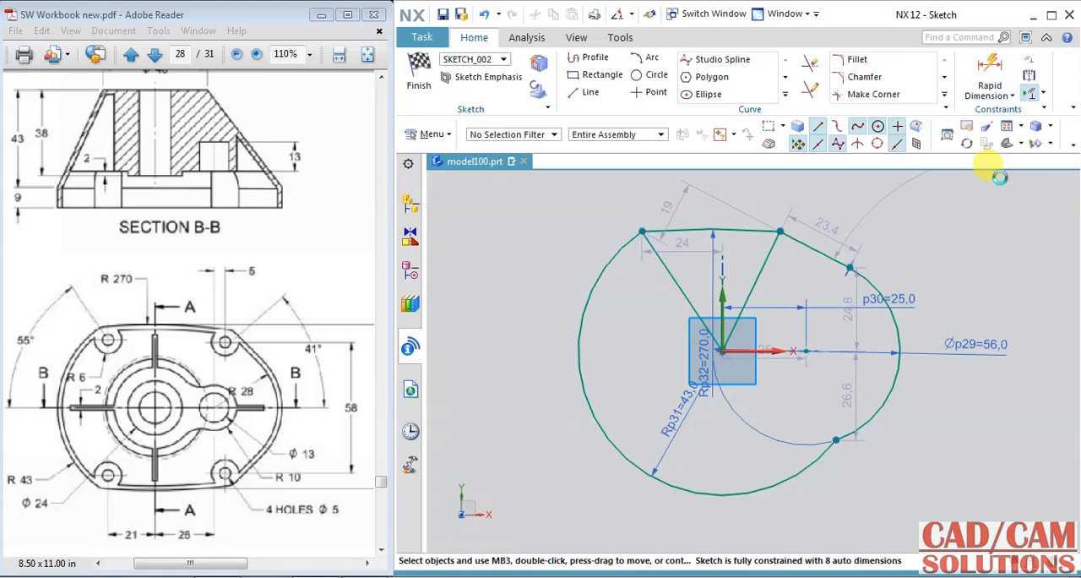
{"action": "left_click", "coordinate": [766, 279]}
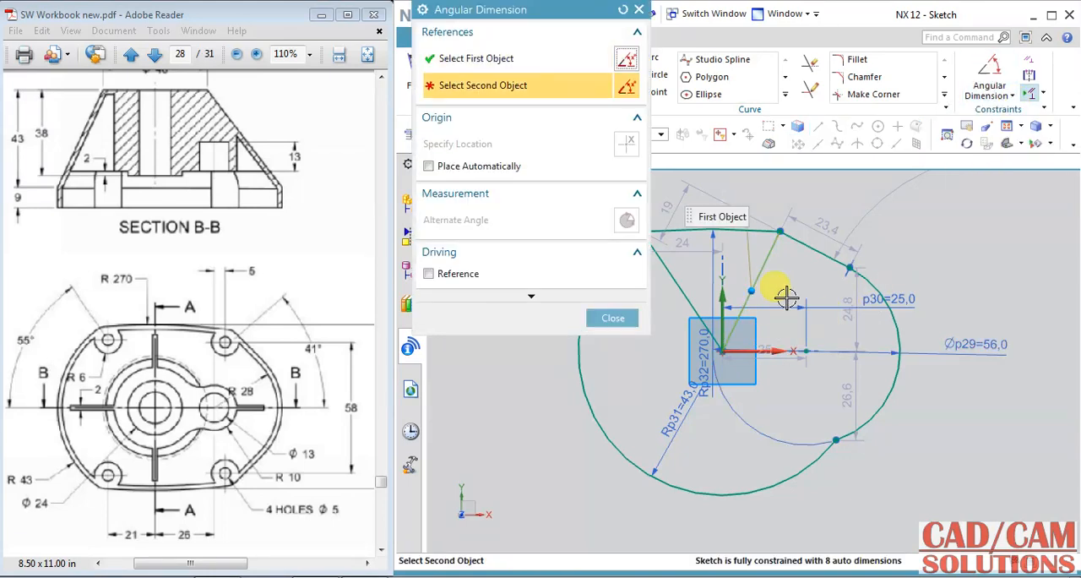
{"action": "left_click", "coordinate": [757, 348]}
{"action": "left_click", "coordinate": [785, 323]}
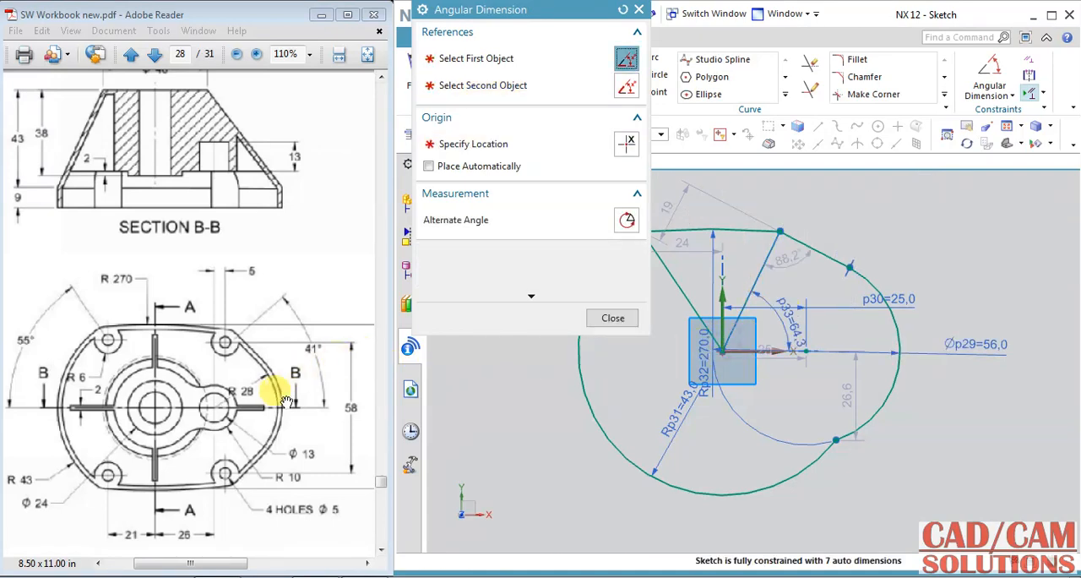
{"action": "left_click", "coordinate": [408, 338]}
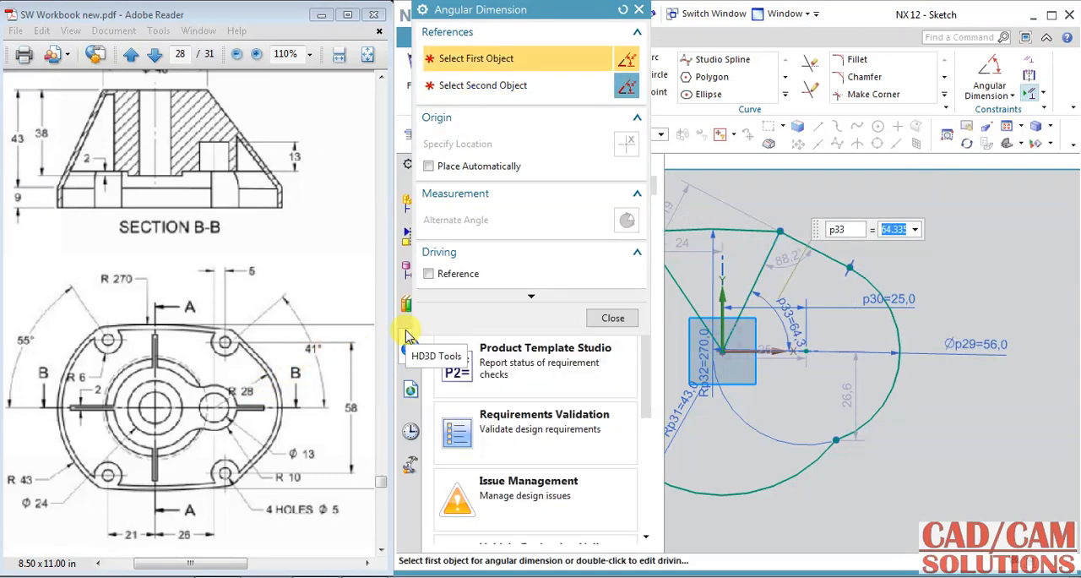
{"action": "type", "text": "41"}
{"action": "key", "text": "Return"}
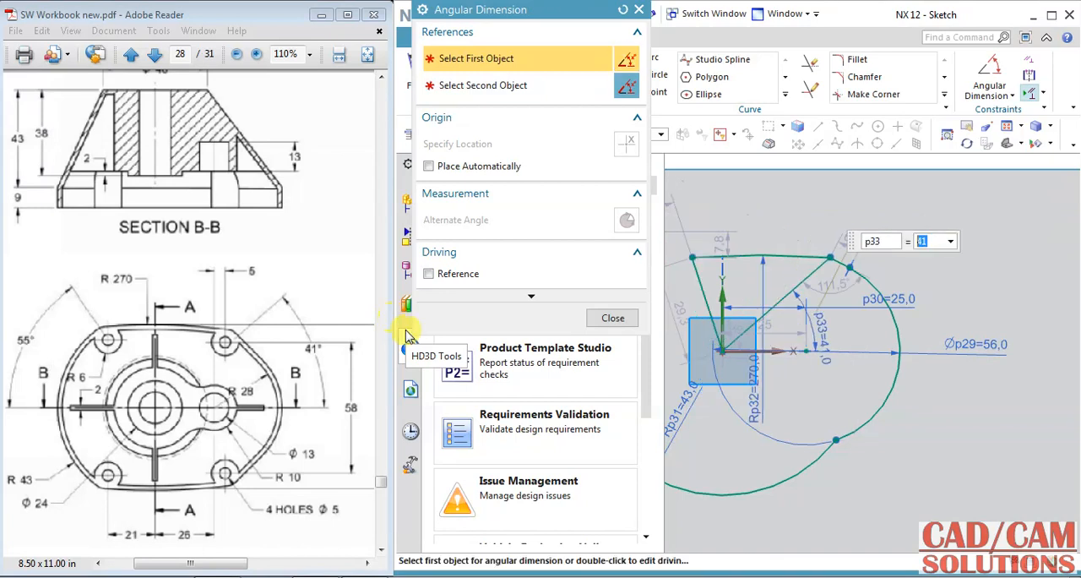
{"action": "left_click", "coordinate": [629, 318]}
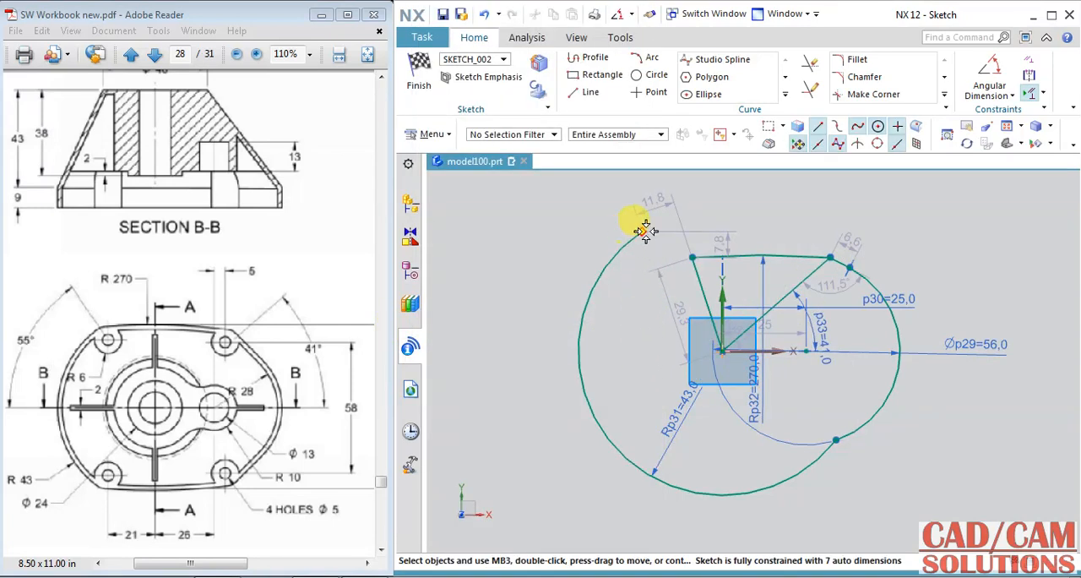
Step: Join the large arc's loose end to the upper arc's left endpoint and make its centre coincident with the origin
{"action": "left_click_drag", "start_coordinate": [646, 229], "coordinate": [691, 255]}
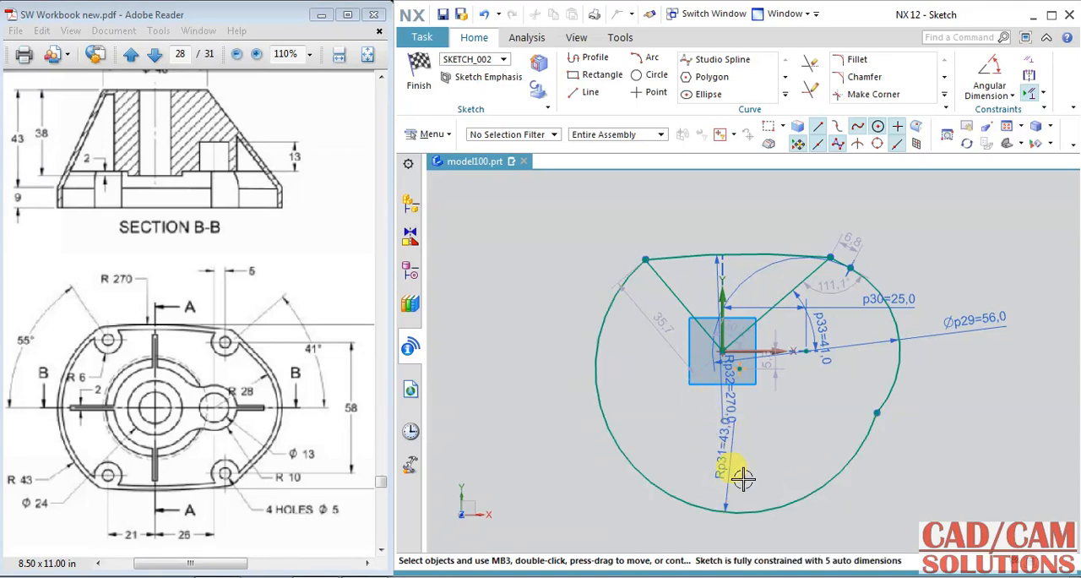
{"action": "left_click", "coordinate": [740, 368]}
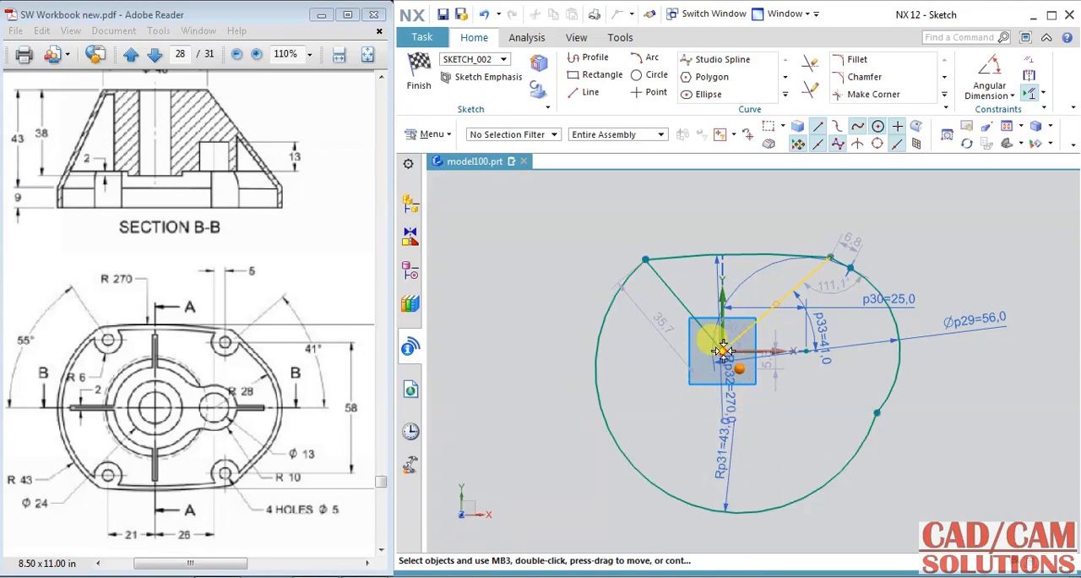
{"action": "left_click", "coordinate": [722, 351]}
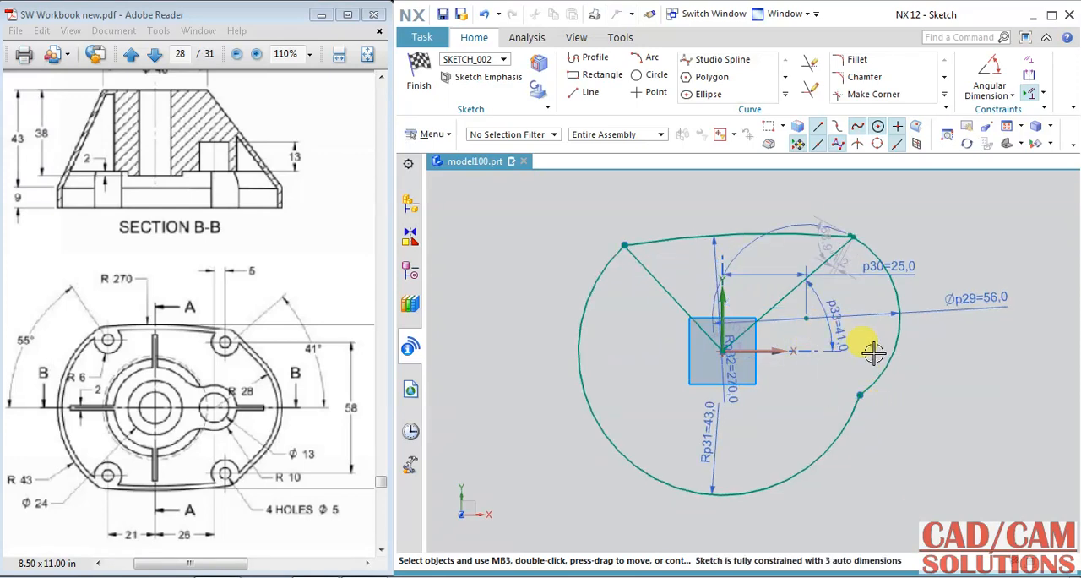
Step: Reposition the smaller arc and its tangent endpoint so the short tangent line slopes down from the upper arc's right end
{"action": "left_click_drag", "start_coordinate": [861, 395], "coordinate": [871, 422]}
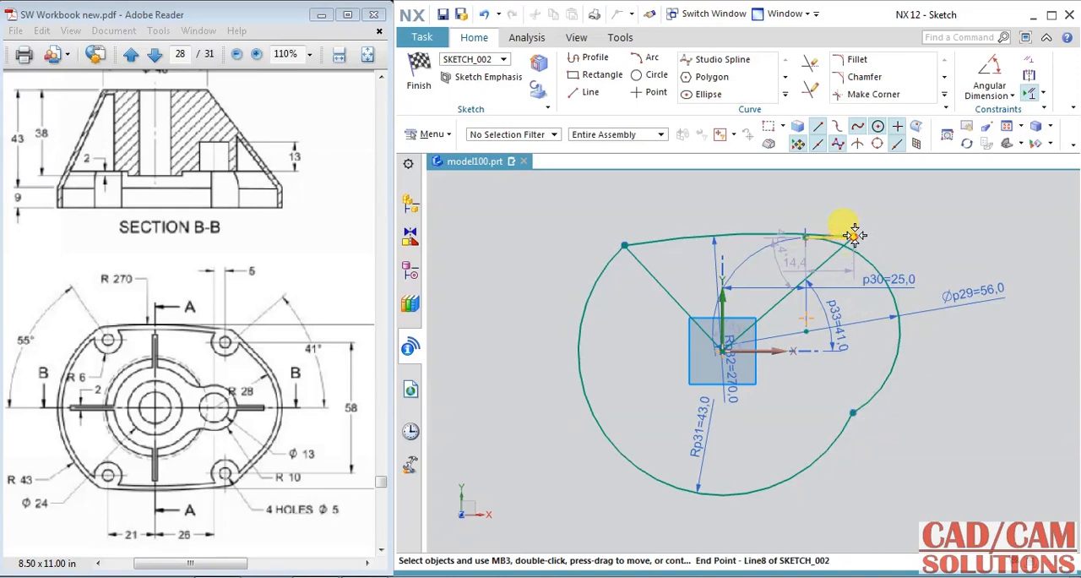
{"action": "left_click_drag", "start_coordinate": [844, 229], "coordinate": [828, 227]}
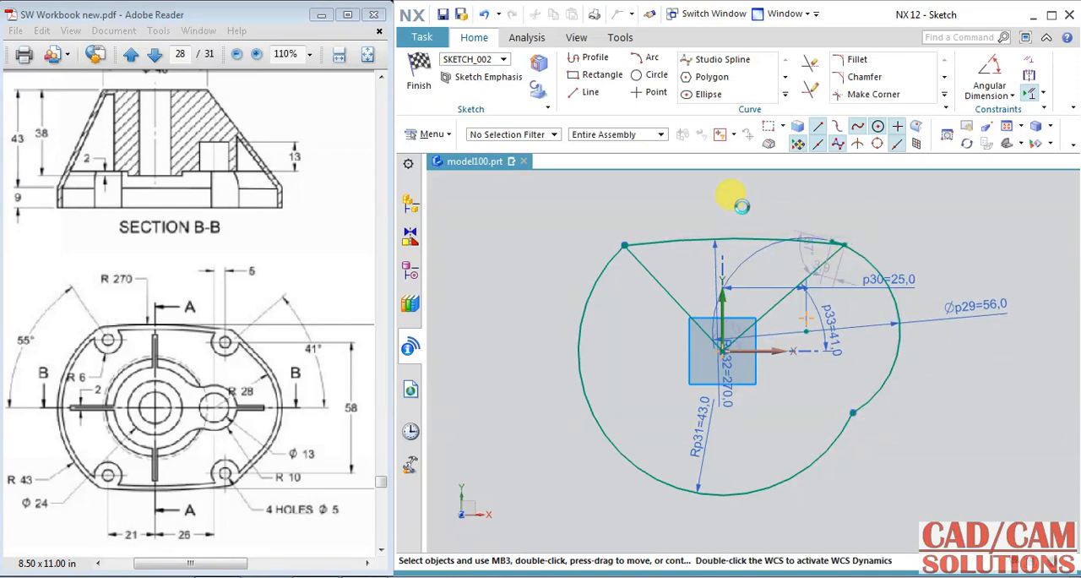
{"action": "left_click_drag", "start_coordinate": [743, 205], "coordinate": [748, 210]}
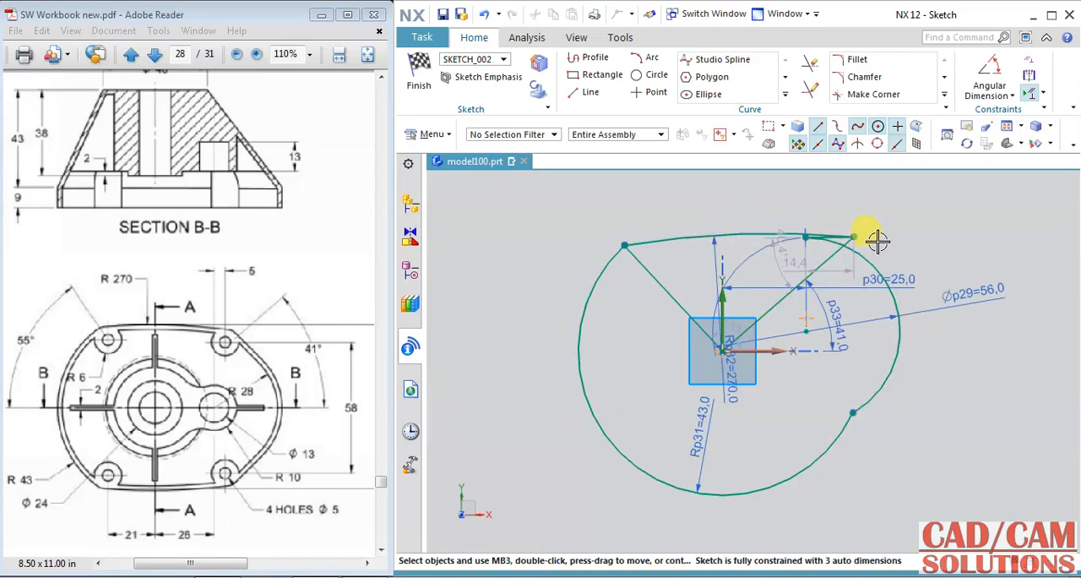
{"action": "mouse_move", "coordinate": [813, 234]}
{"action": "left_mouse_down"}
{"action": "mouse_move", "coordinate": [797, 234]}
{"action": "mouse_move", "coordinate": [869, 252]}
{"action": "left_mouse_up"}
{"action": "scroll", "coordinate": [908, 225], "scroll_direction": "up", "scroll_amount": 1}
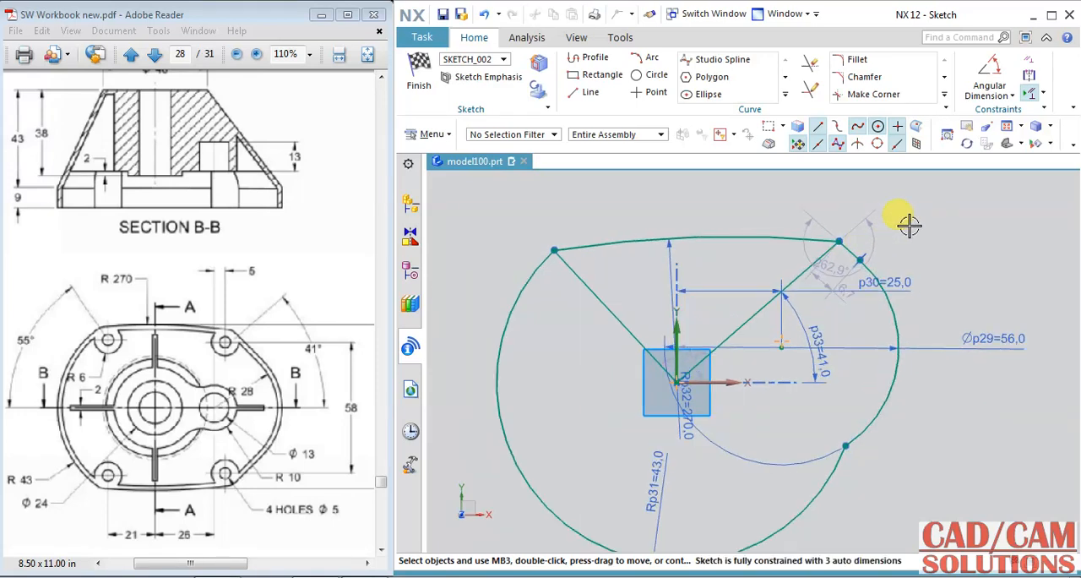
{"action": "scroll", "coordinate": [971, 237], "scroll_direction": "down", "scroll_amount": 1}
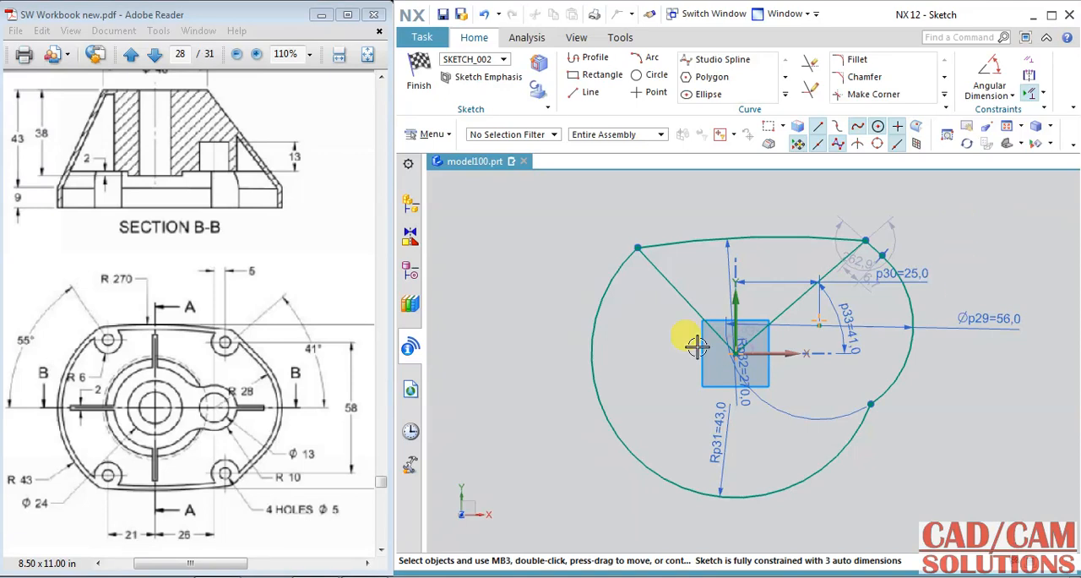
Step: Add an angular dimension of 55° between the left-hand line from the origin and the horizontal axis
{"action": "left_click", "coordinate": [989, 69]}
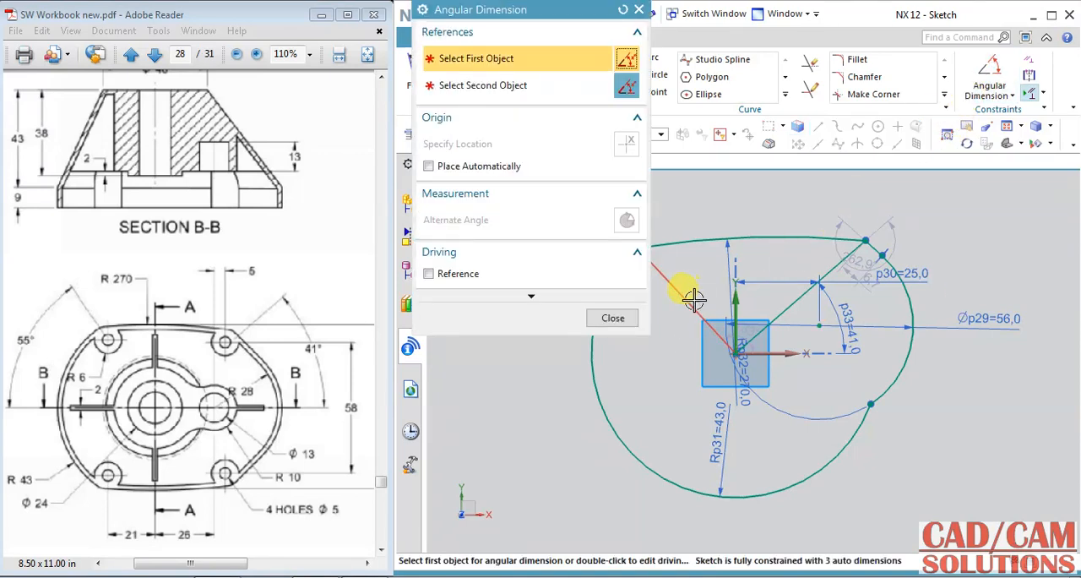
{"action": "left_click", "coordinate": [689, 301]}
{"action": "left_click", "coordinate": [766, 352]}
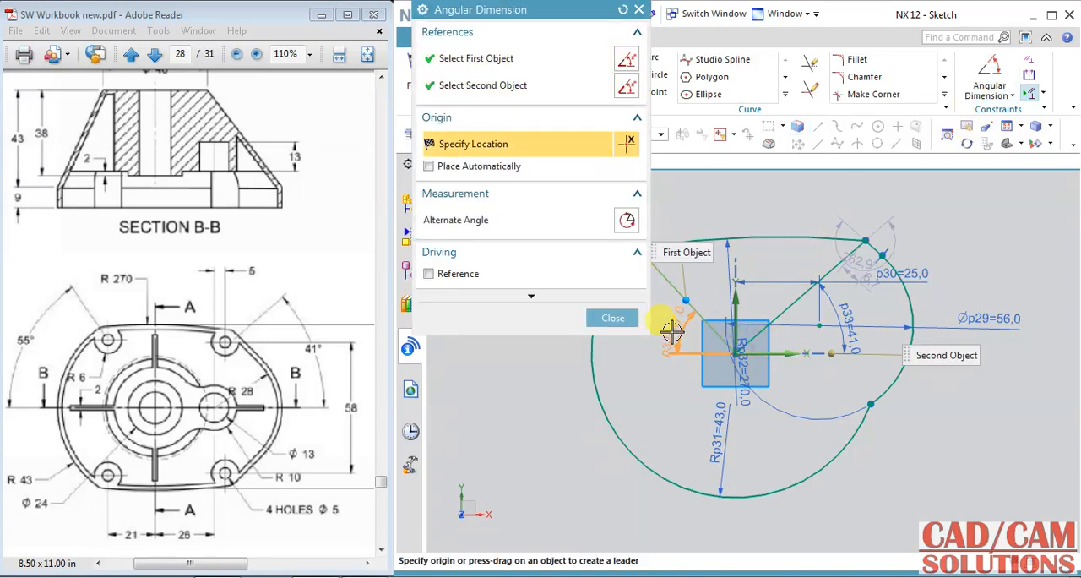
{"action": "left_click", "coordinate": [660, 370]}
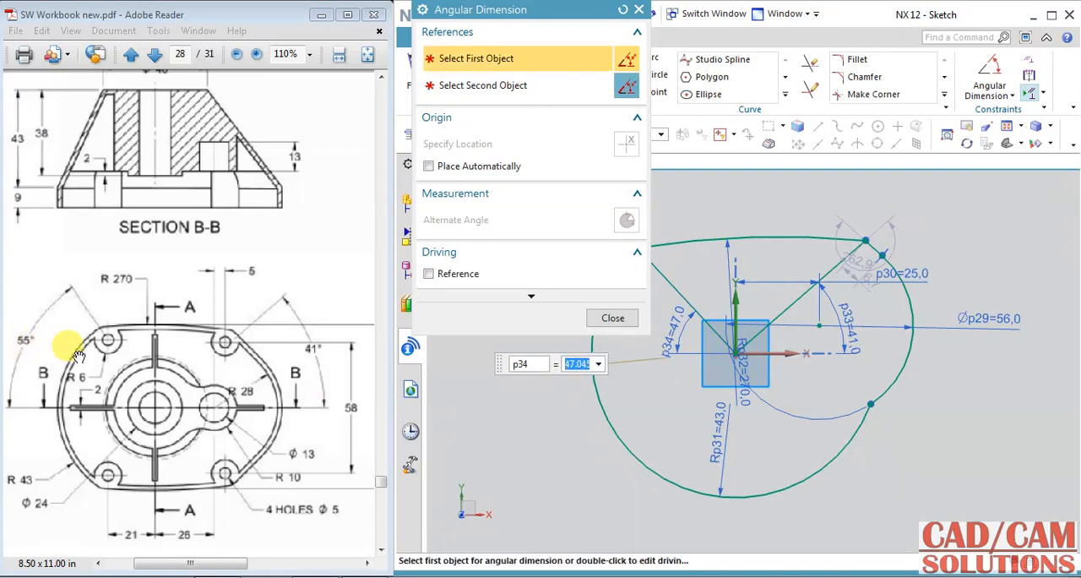
{"action": "key", "text": "Return"}
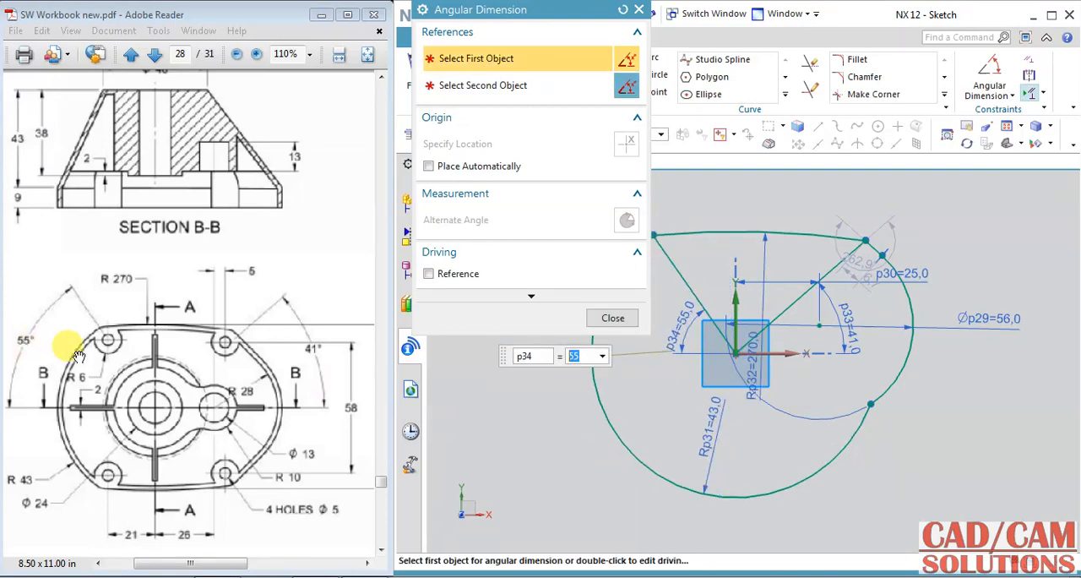
{"action": "left_click", "coordinate": [606, 318]}
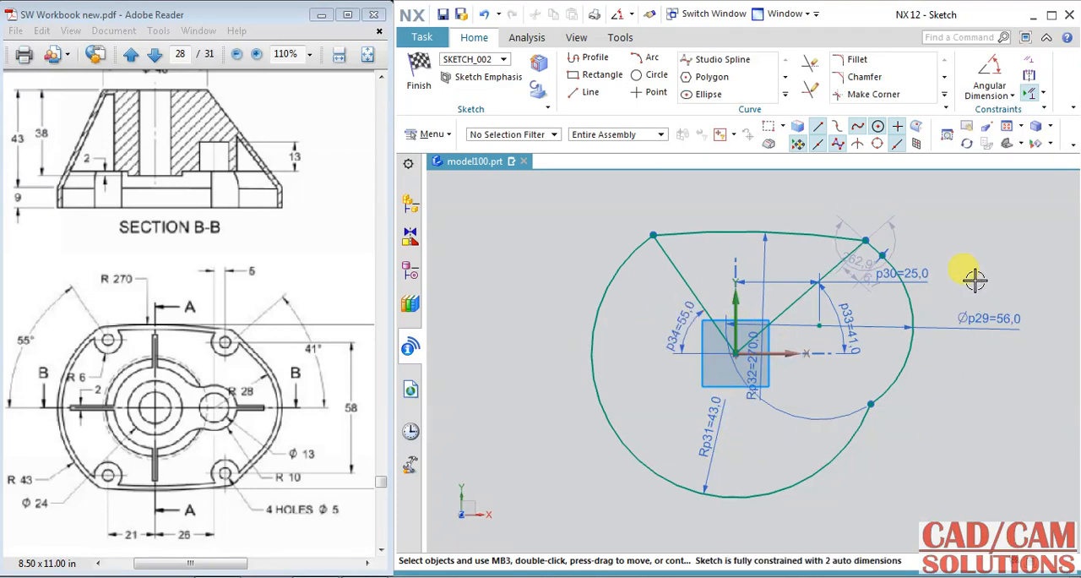
{"action": "mouse_move", "coordinate": [325, 348]}
{"action": "left_mouse_down"}
{"action": "mouse_move", "coordinate": [257, 355]}
{"action": "mouse_move", "coordinate": [321, 345]}
{"action": "left_mouse_up"}
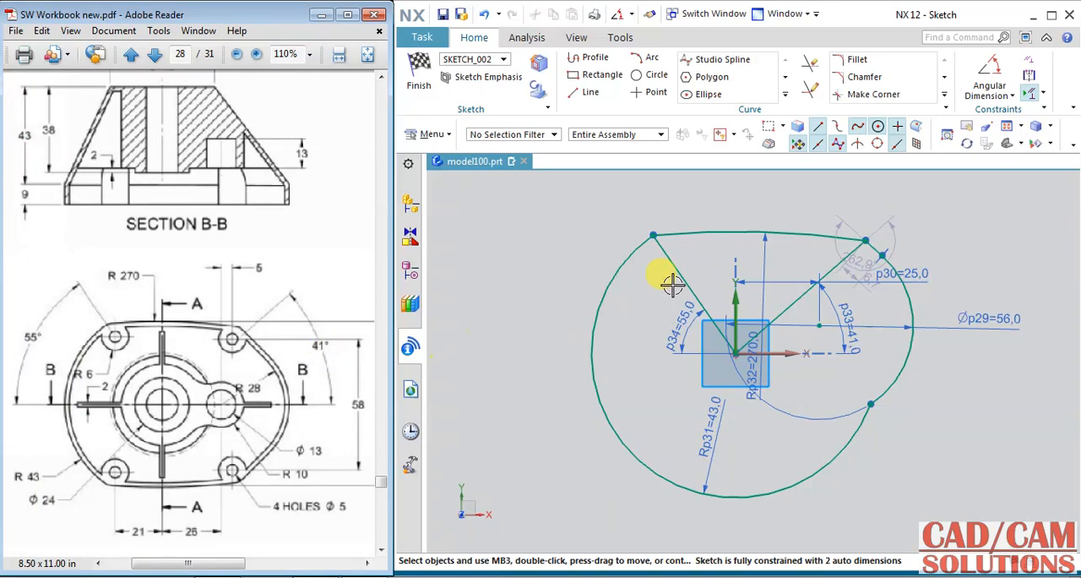
Step: Add a vertical dimension of 36 mm between the horizontal axis and the upper arc
{"action": "left_click", "coordinate": [1011, 95]}
{"action": "left_click", "coordinate": [980, 111]}
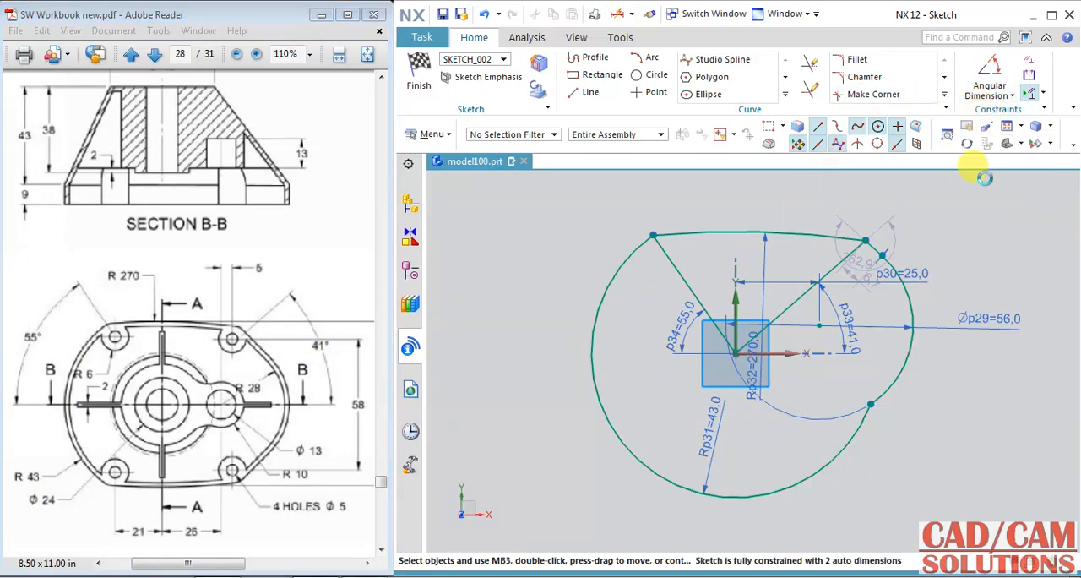
{"action": "left_click", "coordinate": [767, 355]}
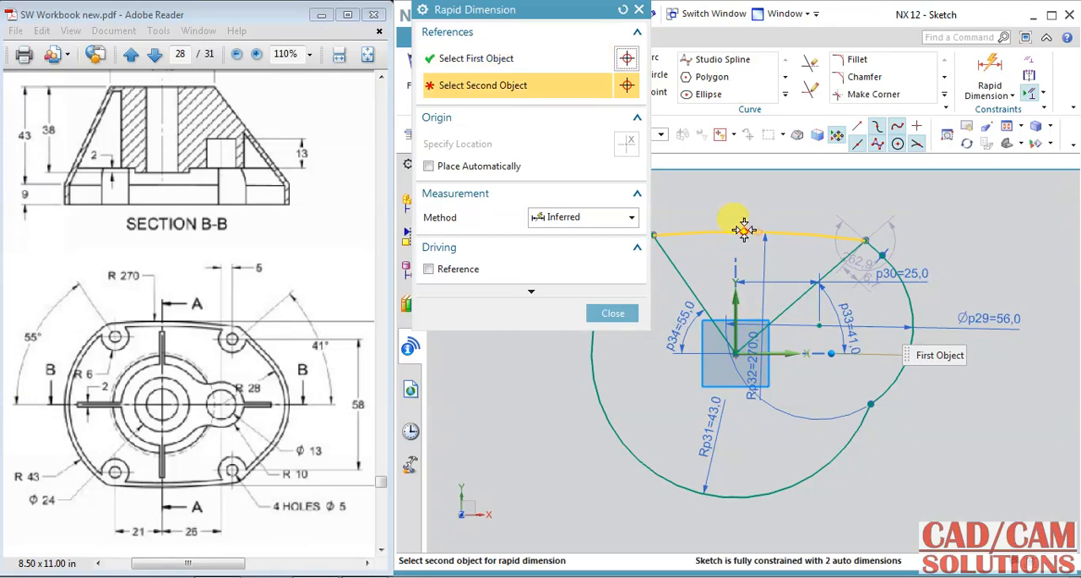
{"action": "left_click", "coordinate": [743, 230]}
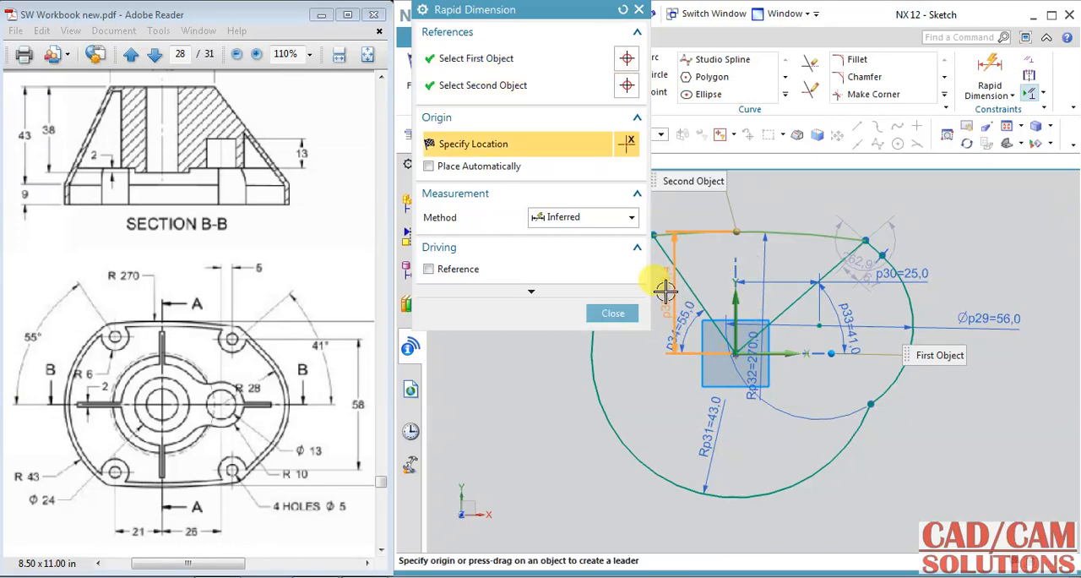
{"action": "left_click", "coordinate": [700, 258]}
{"action": "type", "text": "36"}
{"action": "key", "text": "Return"}
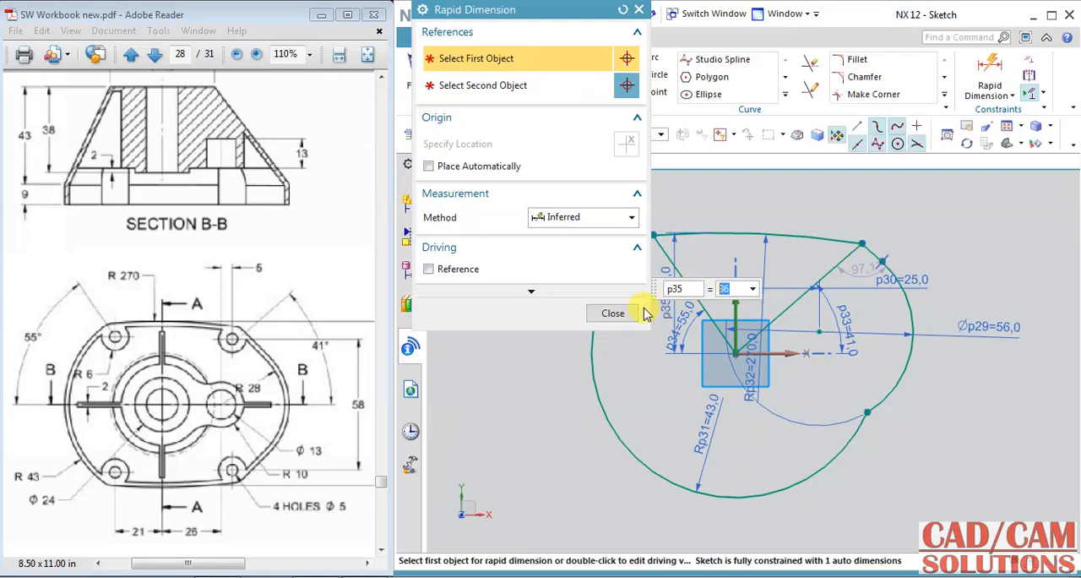
{"action": "left_click", "coordinate": [612, 311]}
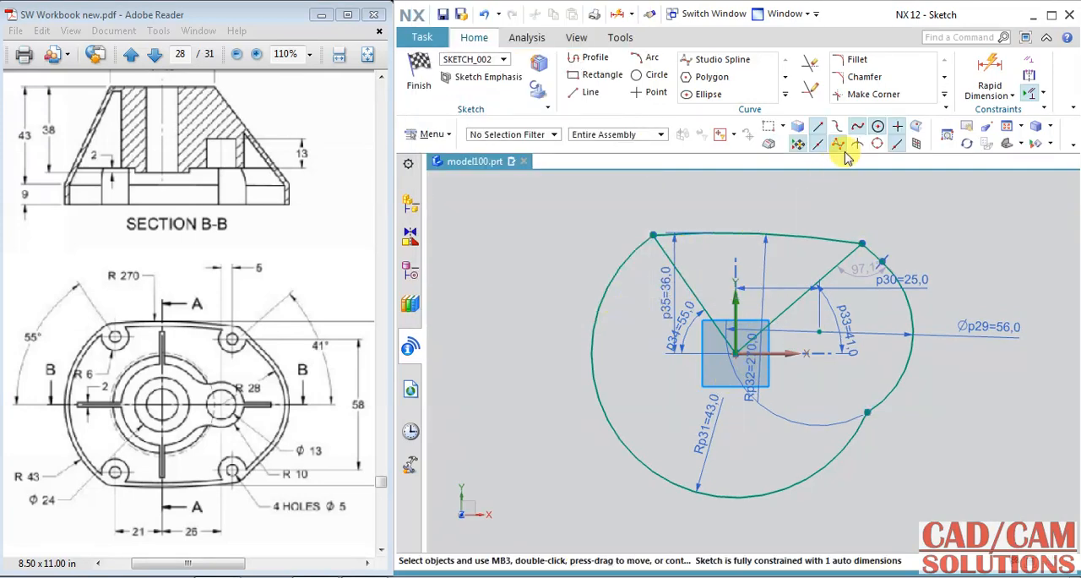
{"action": "left_click", "coordinate": [784, 94]}
{"action": "left_click", "coordinate": [724, 111]}
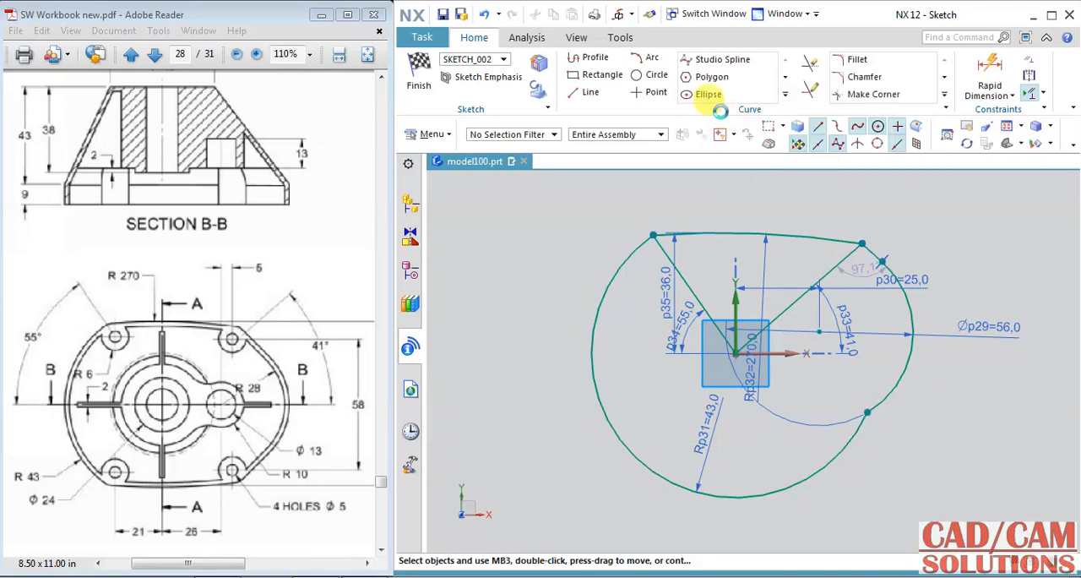
{"action": "left_click", "coordinate": [724, 233]}
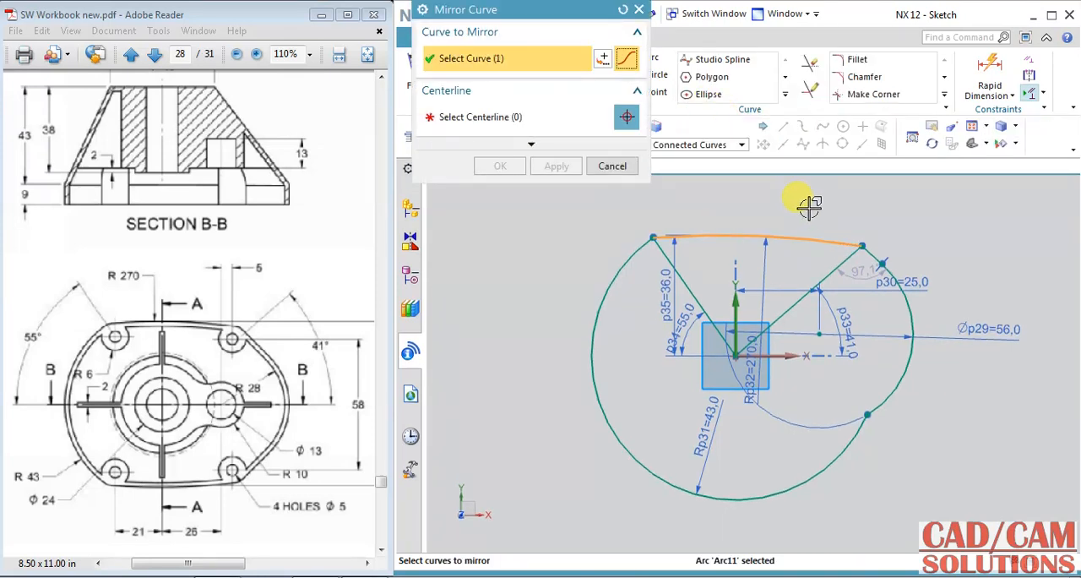
{"action": "left_click", "coordinate": [879, 250]}
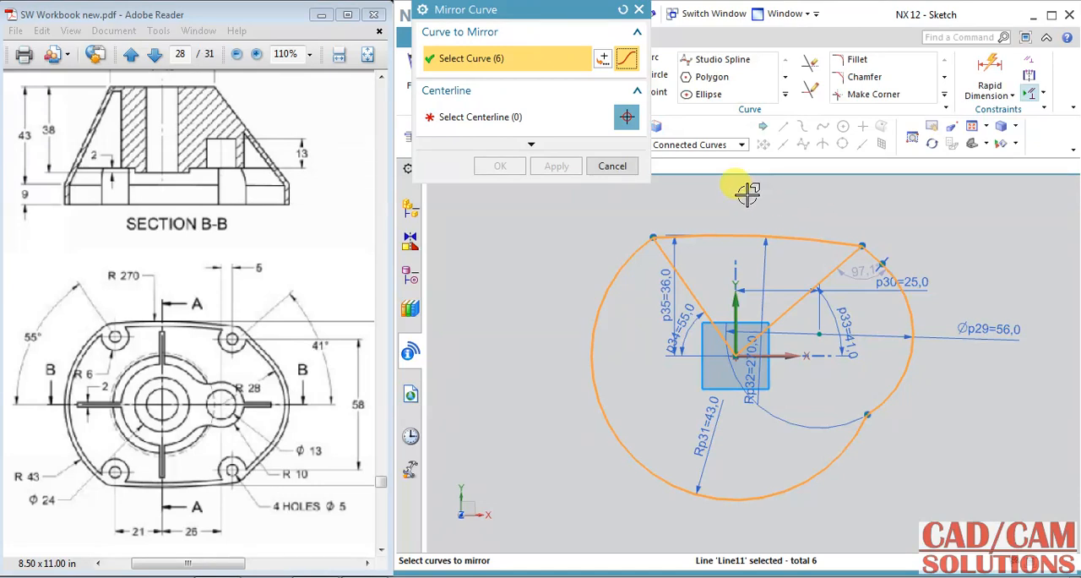
{"action": "left_click", "coordinate": [621, 11]}
Step: Mirror the upper arc and the short tangent line about the sketch's horizontal axis, using Single Curve selection
{"action": "left_click", "coordinate": [707, 144]}
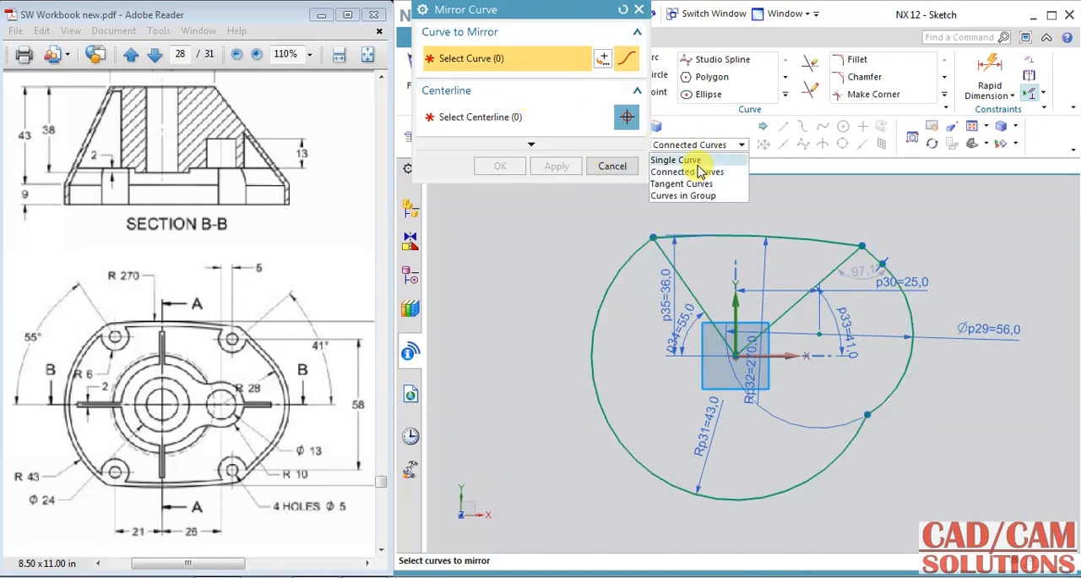
{"action": "left_click", "coordinate": [695, 160]}
{"action": "left_click", "coordinate": [840, 243]}
{"action": "left_click", "coordinate": [798, 237]}
{"action": "left_click", "coordinate": [521, 117]}
{"action": "left_click", "coordinate": [794, 349]}
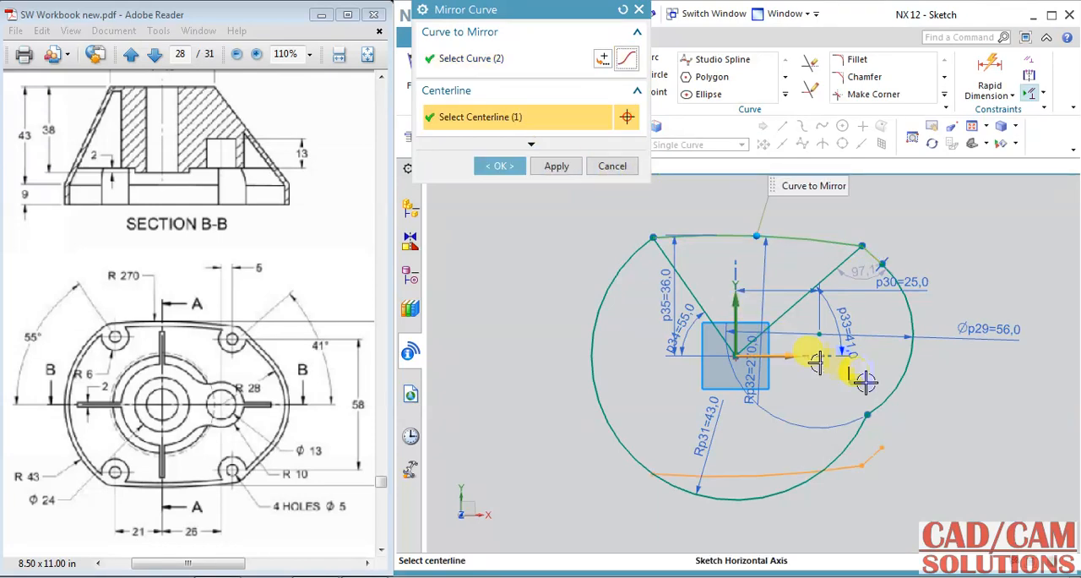
{"action": "left_click", "coordinate": [500, 167]}
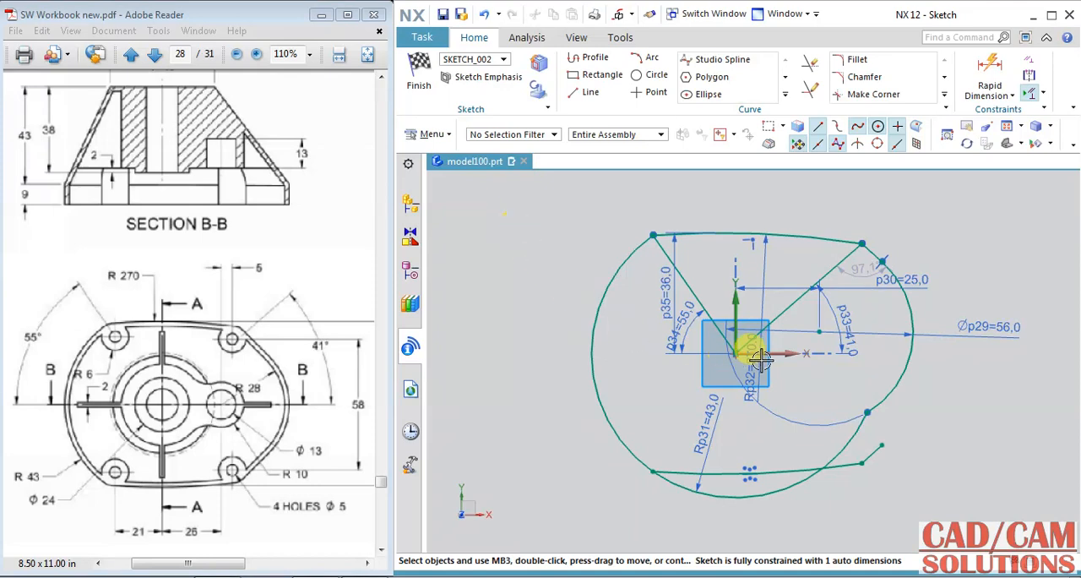
Step: Constrain the centre of the 56 mm diameter arc to lie on the horizontal axis
{"action": "left_click", "coordinate": [819, 331]}
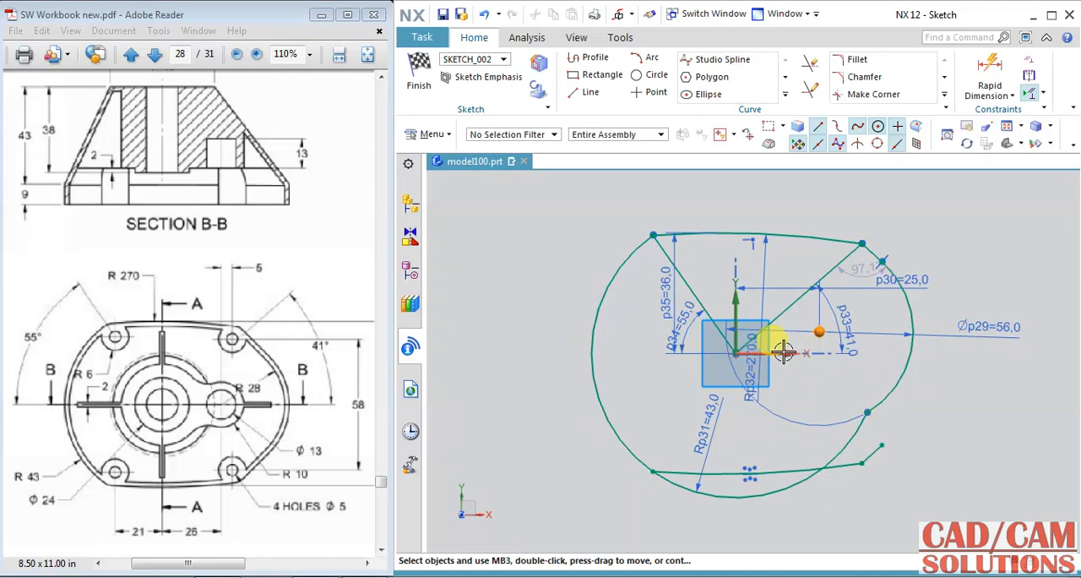
{"action": "left_click", "coordinate": [824, 328]}
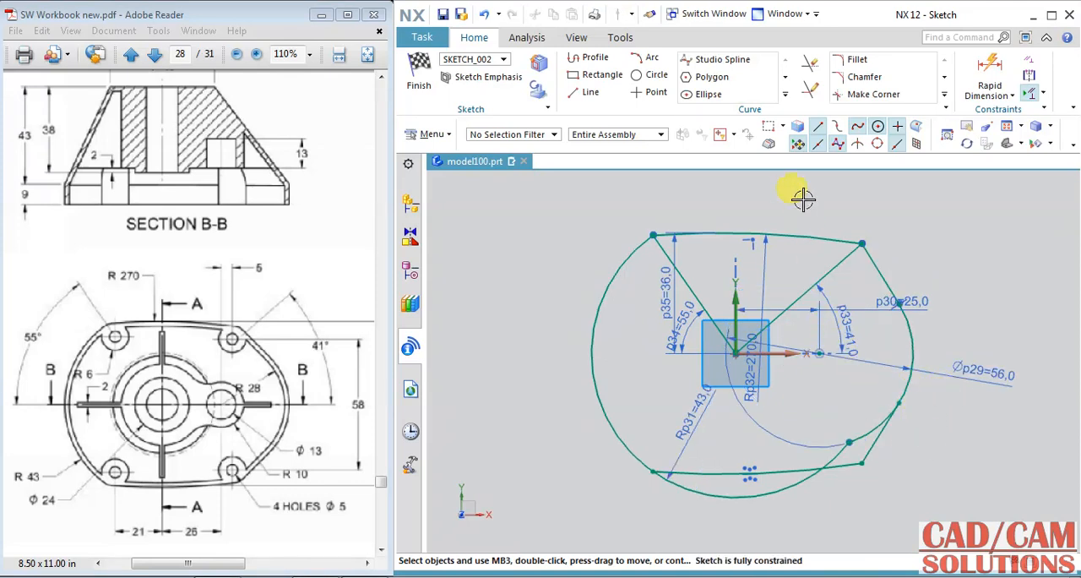
Step: Trim the large arc below the mirrored lower arc and the smaller arc beyond the mirrored tangent line
{"action": "left_click", "coordinate": [810, 63]}
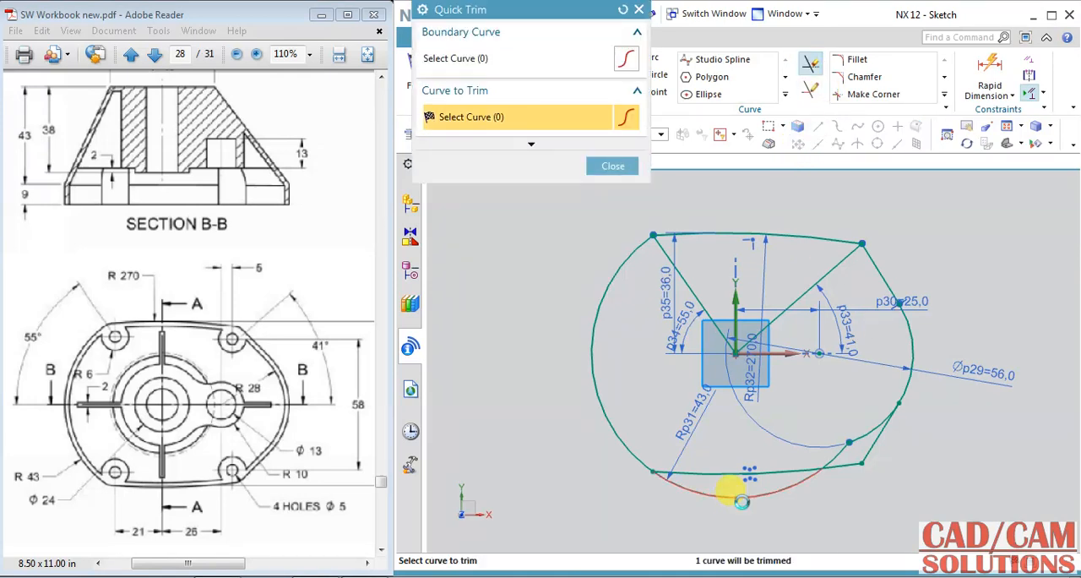
{"action": "left_click", "coordinate": [743, 501]}
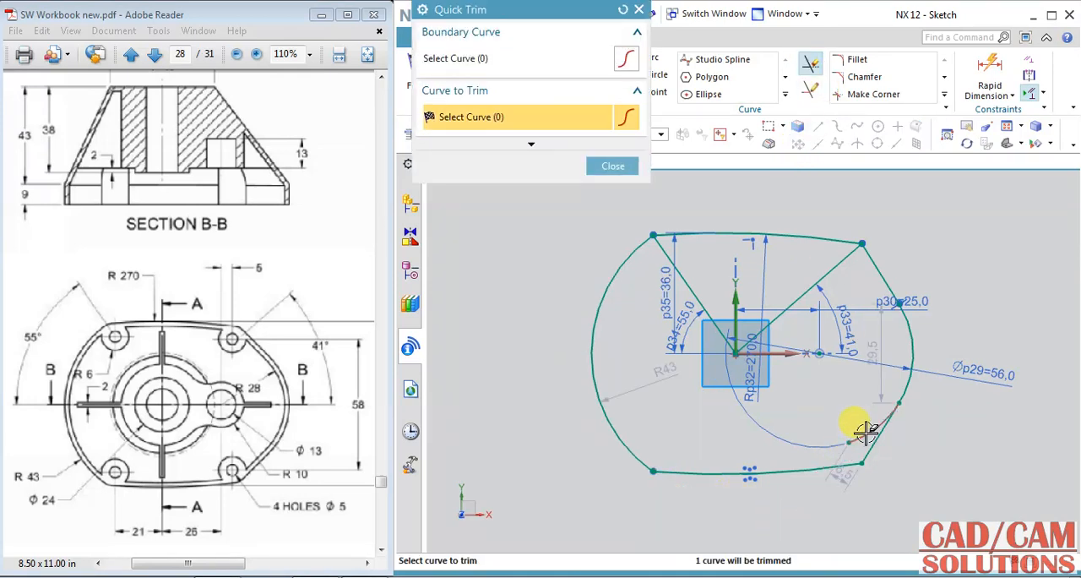
{"action": "scroll", "coordinate": [900, 291], "scroll_direction": "up", "scroll_amount": 5}
{"action": "scroll", "coordinate": [898, 291], "scroll_direction": "up", "scroll_amount": 2}
{"action": "scroll", "coordinate": [898, 304], "scroll_direction": "down", "scroll_amount": 8}
{"action": "scroll", "coordinate": [910, 473], "scroll_direction": "up", "scroll_amount": 3}
{"action": "scroll", "coordinate": [902, 449], "scroll_direction": "down", "scroll_amount": 5}
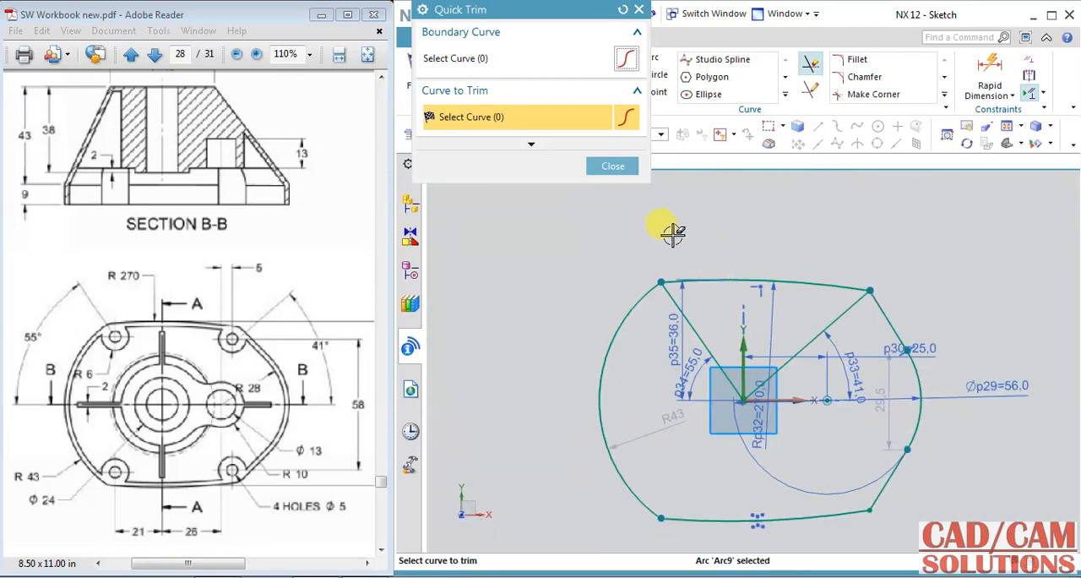
{"action": "left_click", "coordinate": [615, 168]}
Step: Convert the large arc's automatic radius dimension into a driving dimension of 43 mm
{"action": "scroll", "coordinate": [827, 458], "scroll_direction": "down", "scroll_amount": 1}
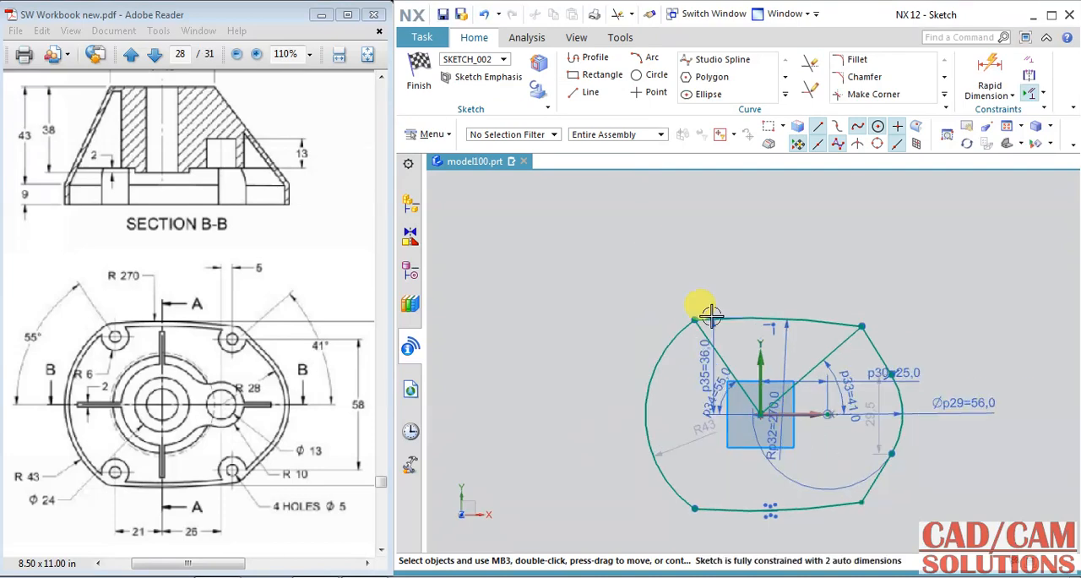
{"action": "scroll", "coordinate": [635, 287], "scroll_direction": "up", "scroll_amount": 3}
{"action": "left_click", "coordinate": [535, 385]}
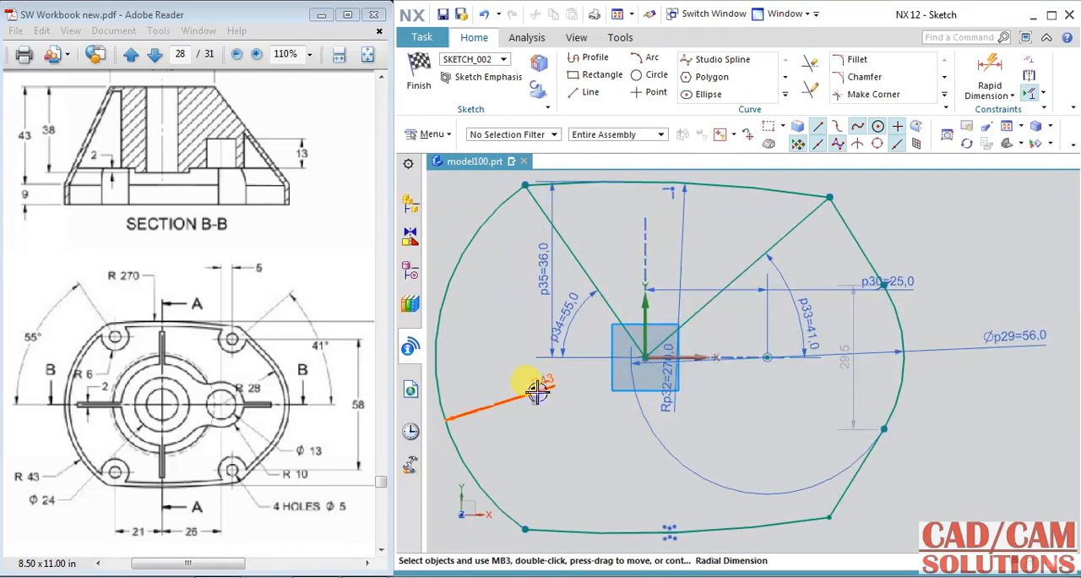
{"action": "left_click", "coordinate": [608, 428]}
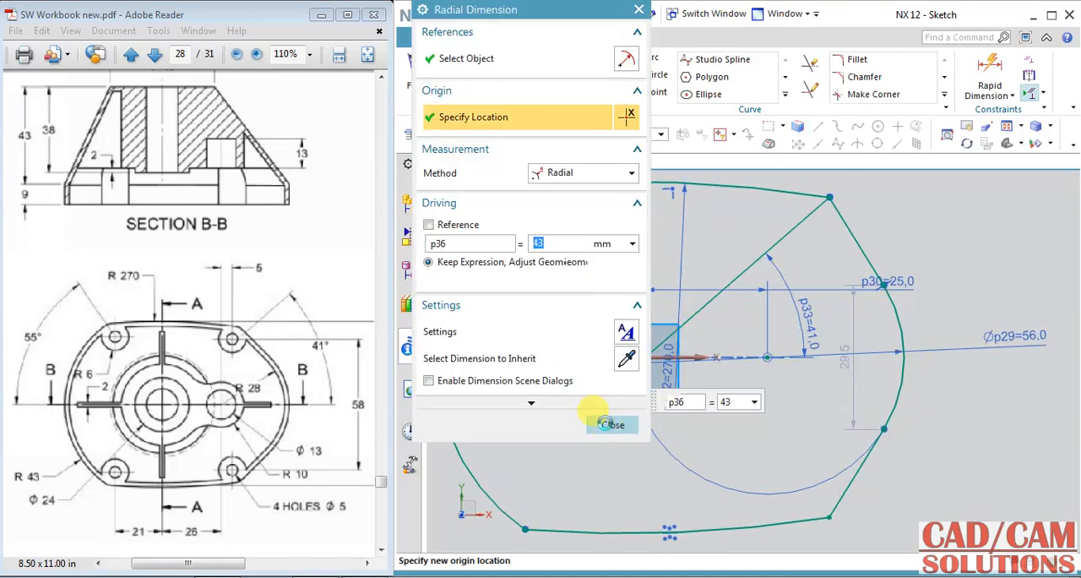
{"action": "left_click", "coordinate": [593, 422]}
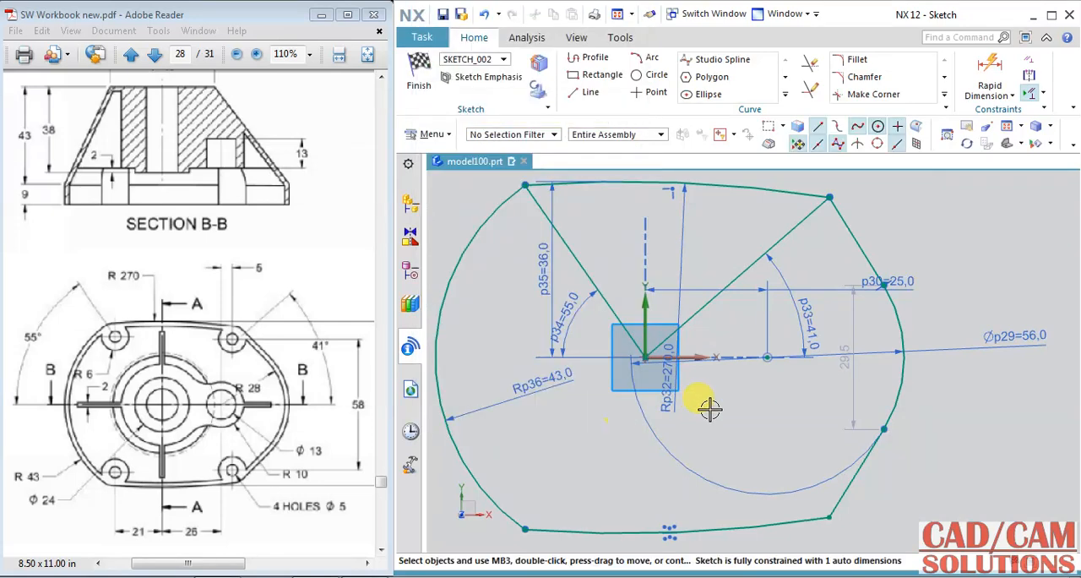
Step: Move the 25 mm dimension text between its extension lines and the arc's 56 mm diameter dimension outside the profile at its upper right
{"action": "left_click_drag", "start_coordinate": [901, 275], "coordinate": [741, 237]}
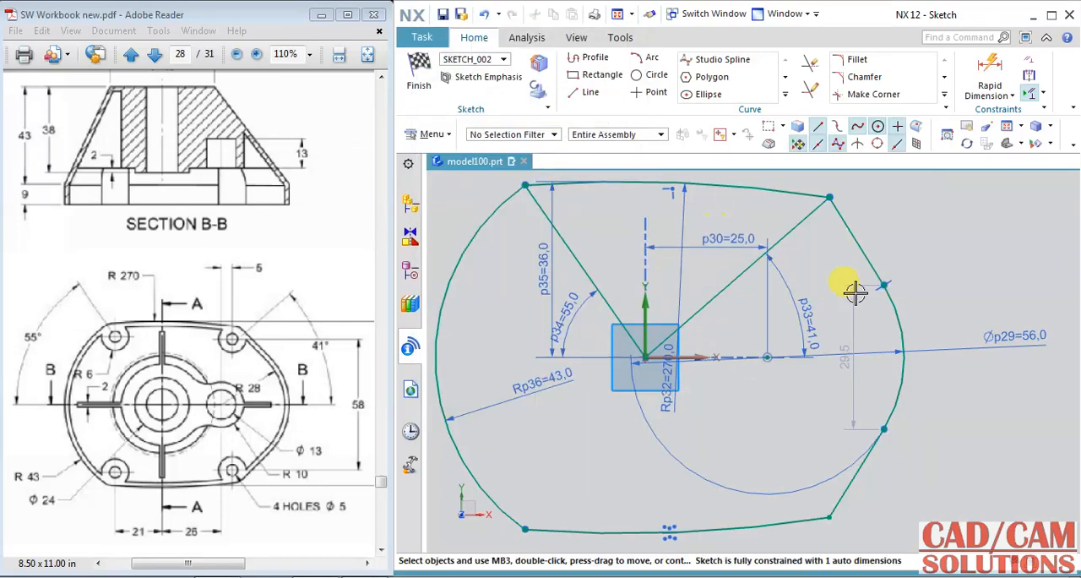
{"action": "left_click_drag", "start_coordinate": [967, 282], "coordinate": [920, 212]}
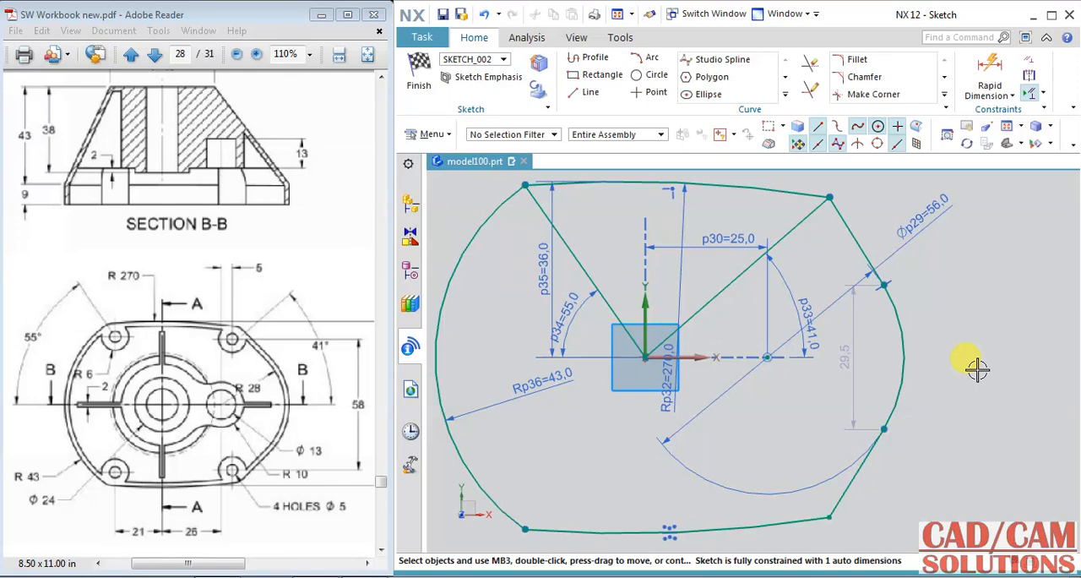
Step: Set the vertical distance between the smaller arc's two endpoints to 34 mm
{"action": "scroll", "coordinate": [977, 369], "scroll_direction": "down", "scroll_amount": 2}
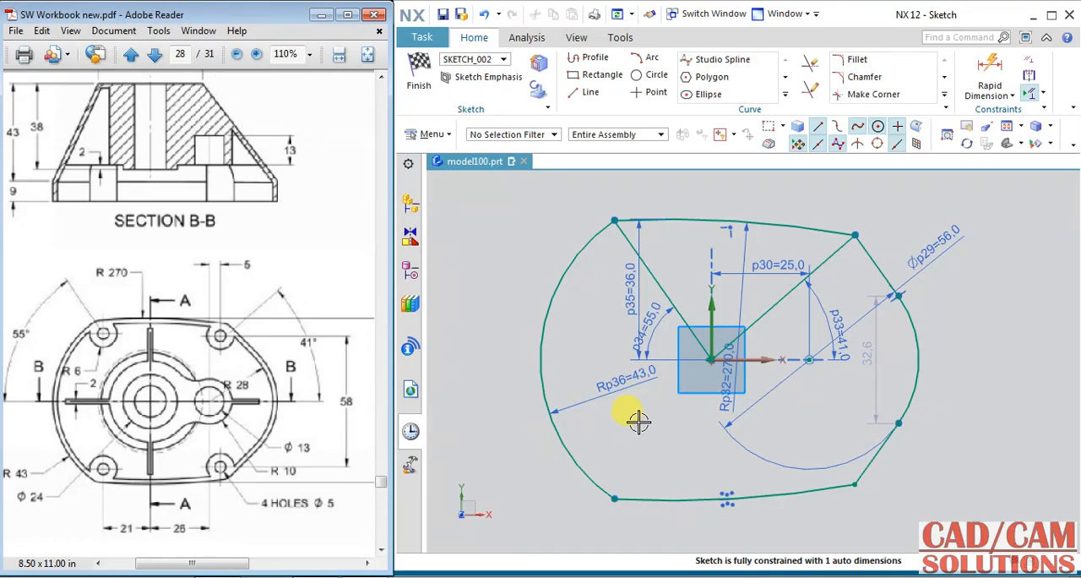
{"action": "left_click", "coordinate": [893, 346]}
{"action": "double_click", "coordinate": [895, 346]}
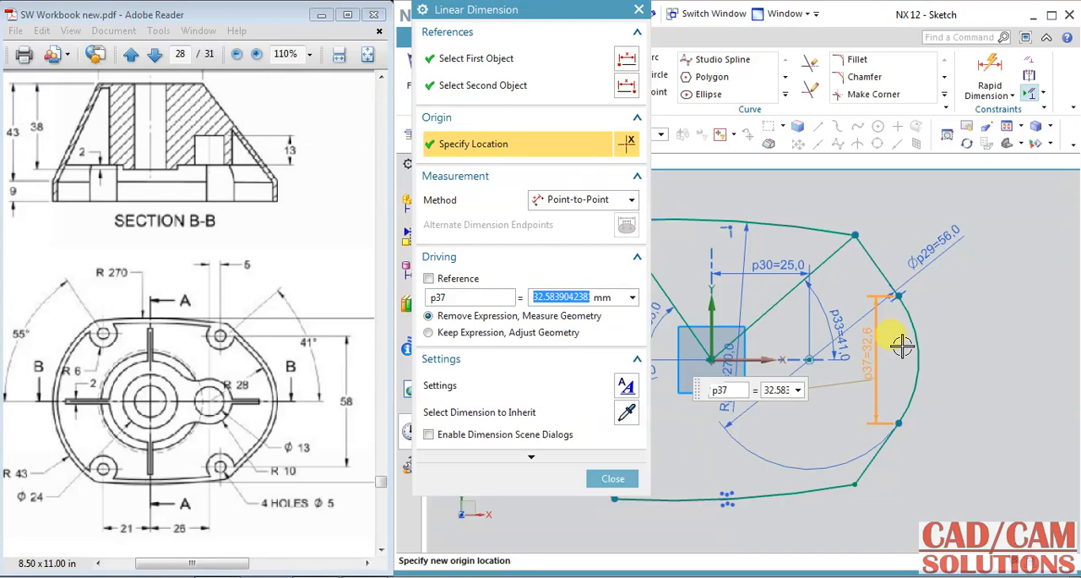
{"action": "key", "text": "Return"}
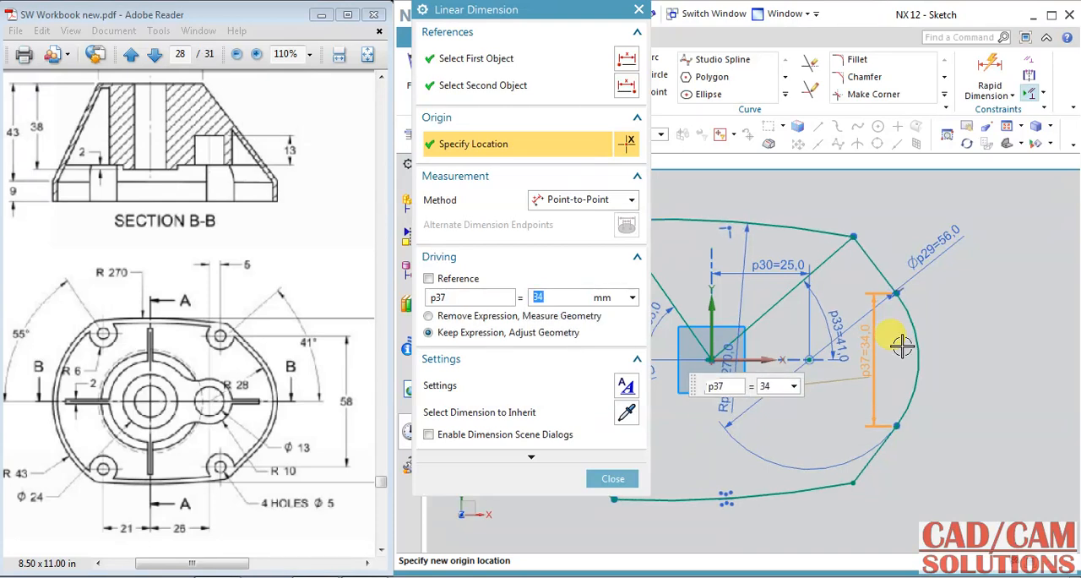
{"action": "left_click", "coordinate": [614, 479]}
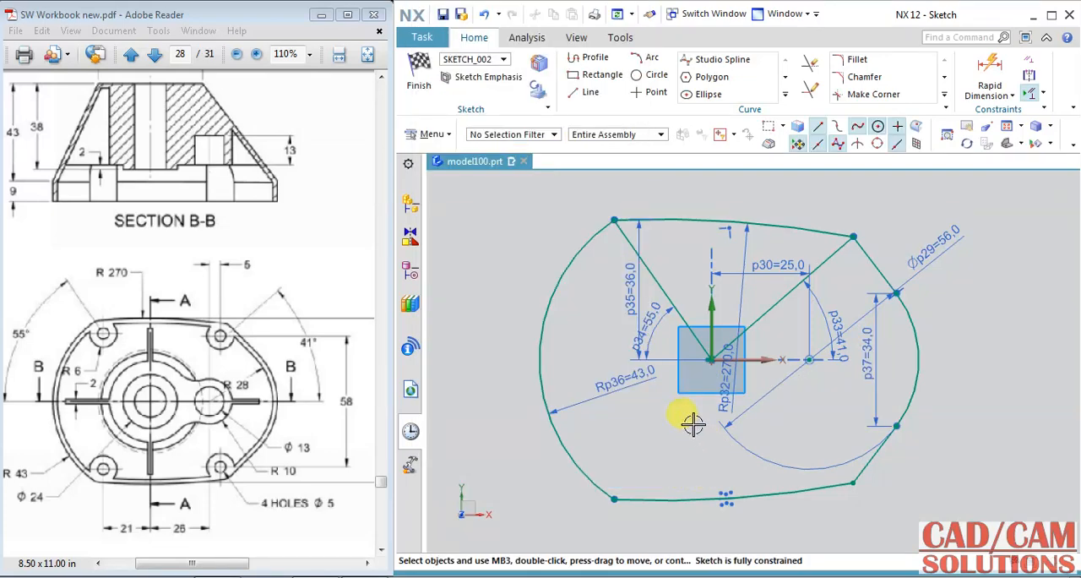
Step: Convert the two angled lines running from the origin to the upper arc's ends into reference lines
{"action": "left_click", "coordinate": [766, 306]}
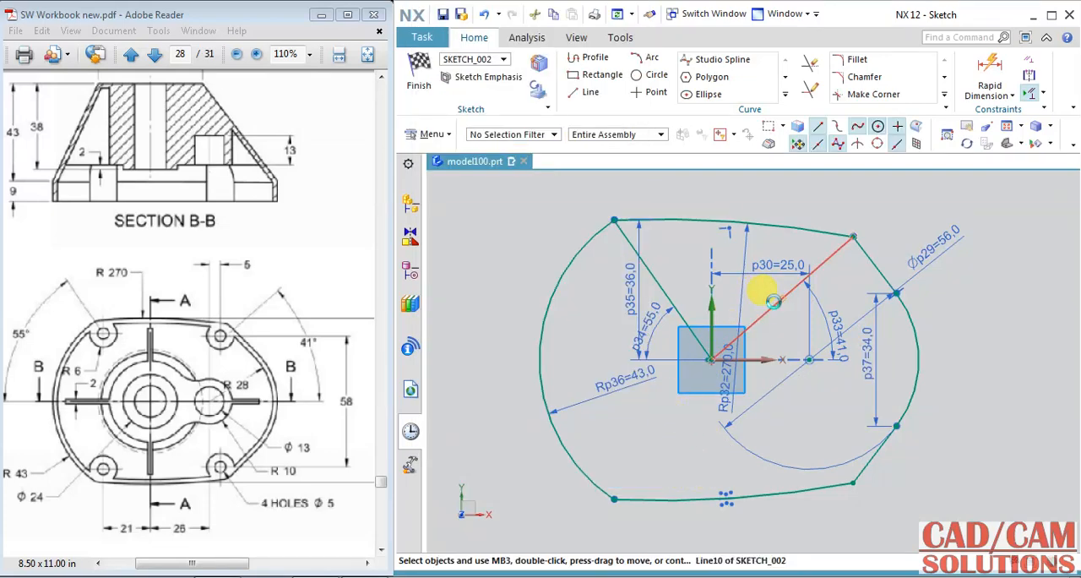
{"action": "right_click", "coordinate": [768, 304]}
{"action": "left_click", "coordinate": [819, 226]}
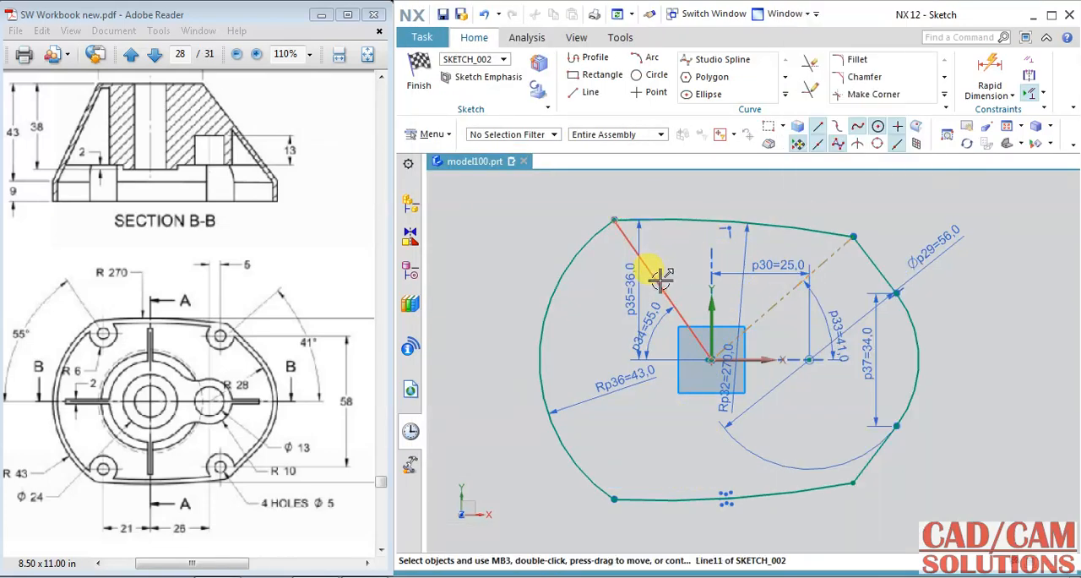
{"action": "left_click", "coordinate": [646, 265]}
{"action": "right_click", "coordinate": [647, 265]}
{"action": "left_click", "coordinate": [700, 259]}
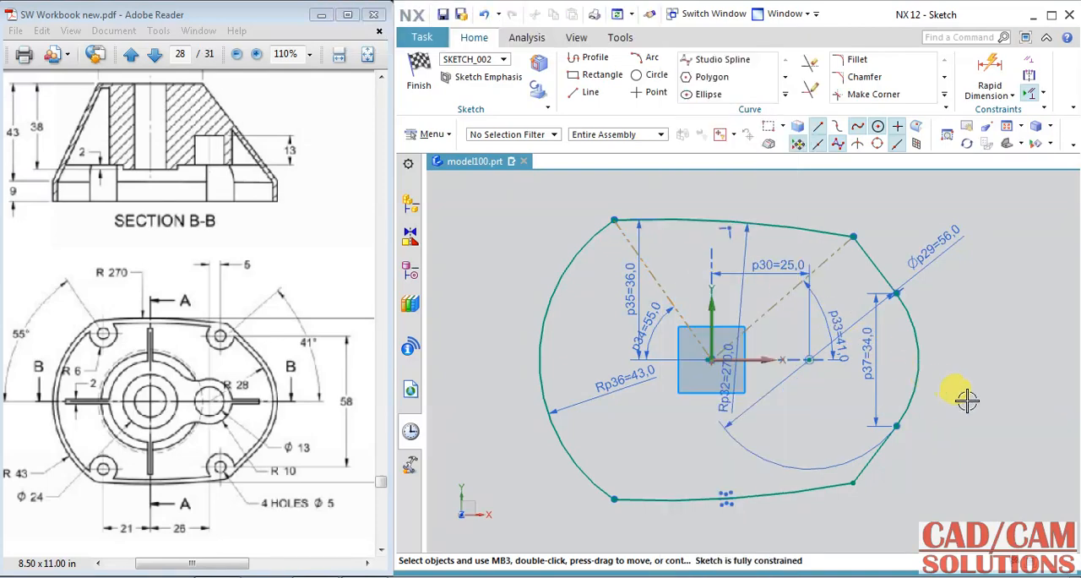
{"action": "mouse_move", "coordinate": [967, 400]}
{"action": "middle_mouse_down"}
{"action": "mouse_move", "coordinate": [977, 364]}
{"action": "mouse_move", "coordinate": [958, 363]}
{"action": "middle_mouse_up"}
{"action": "key", "text": "F8"}
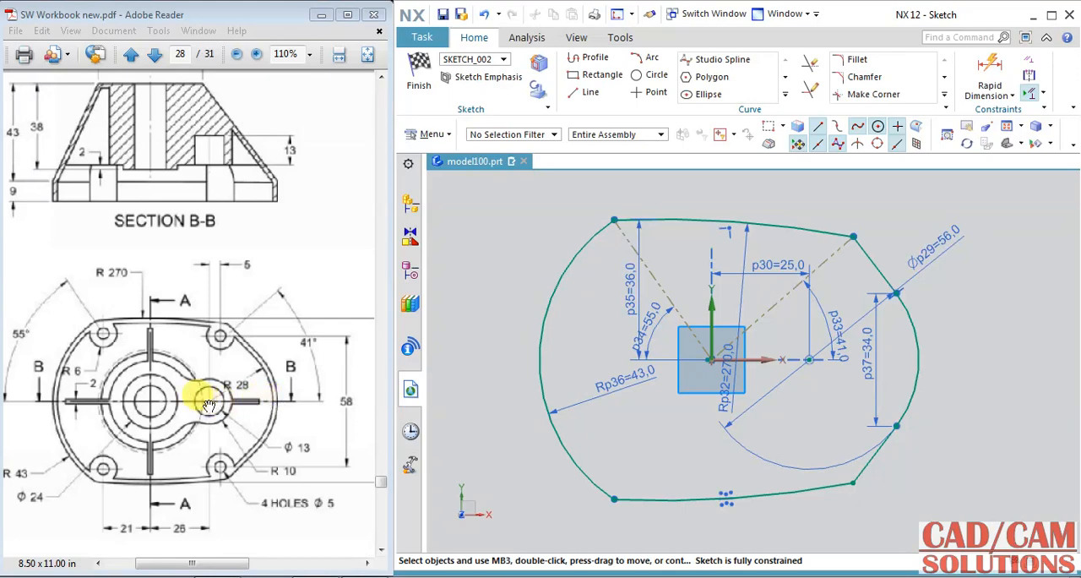
{"action": "left_click", "coordinate": [650, 79]}
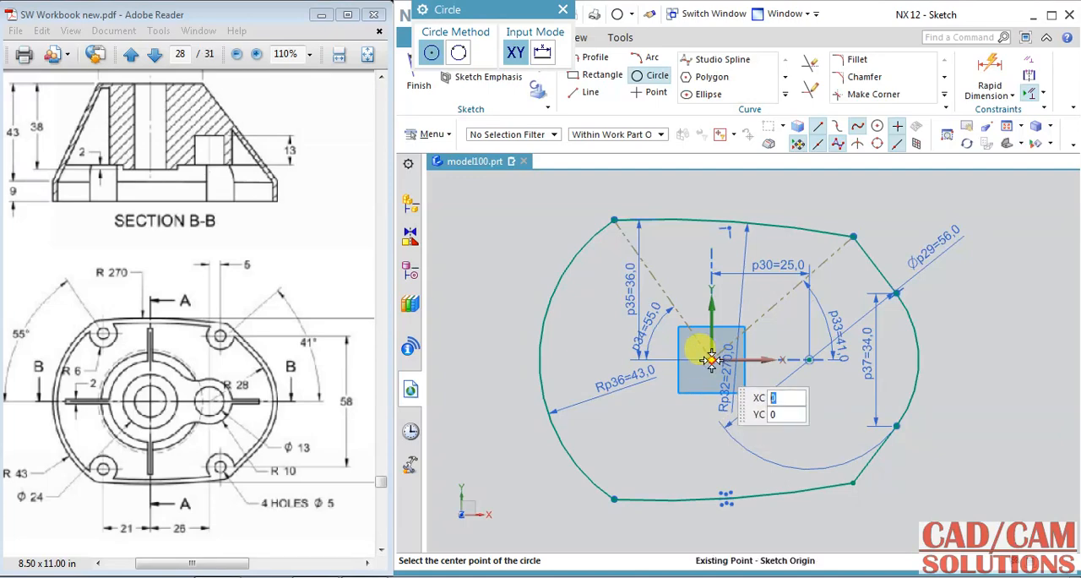
{"action": "scroll", "coordinate": [703, 361], "scroll_direction": "up", "scroll_amount": 5}
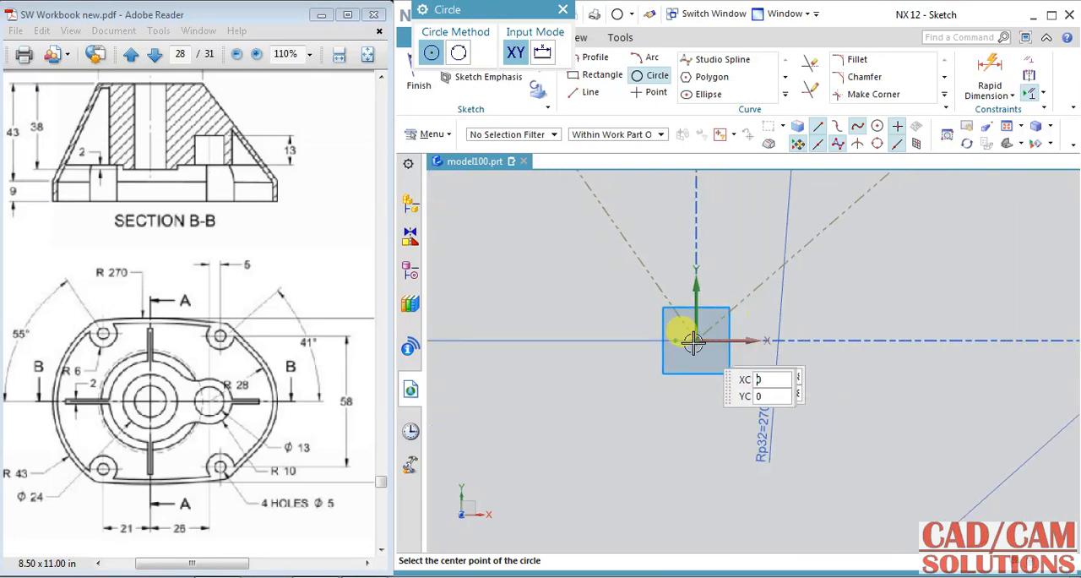
{"action": "scroll", "coordinate": [679, 465], "scroll_direction": "down", "scroll_amount": 4}
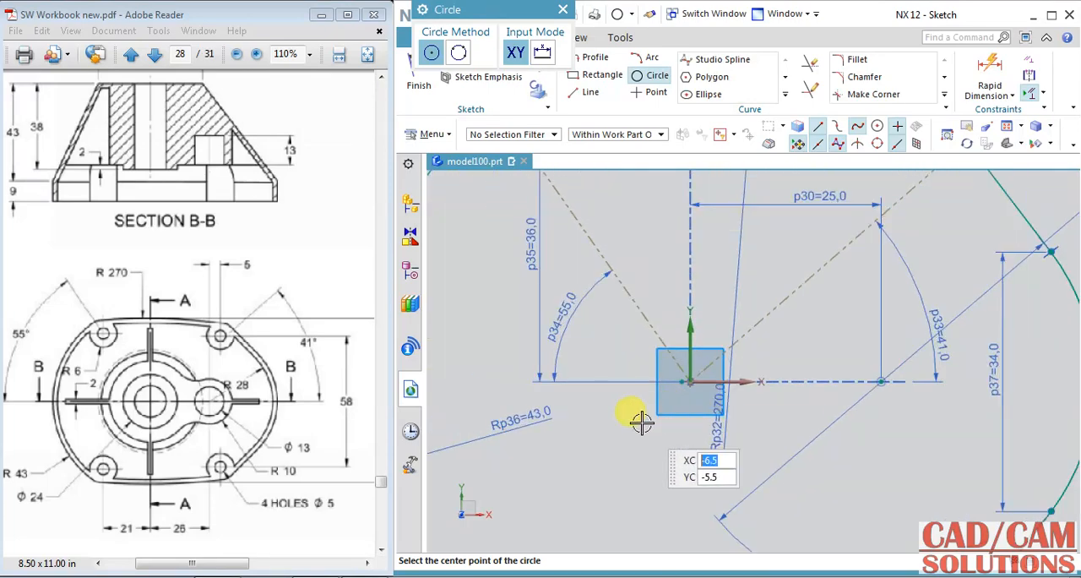
{"action": "left_click", "coordinate": [657, 75]}
{"action": "scroll", "coordinate": [705, 358], "scroll_direction": "up", "scroll_amount": 5}
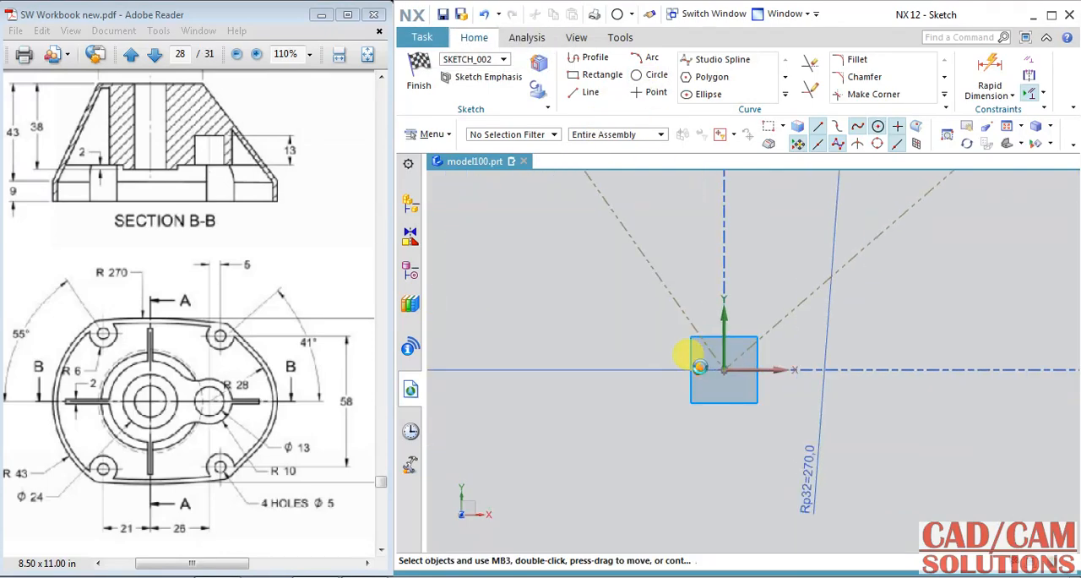
{"action": "scroll", "coordinate": [683, 449], "scroll_direction": "down", "scroll_amount": 5}
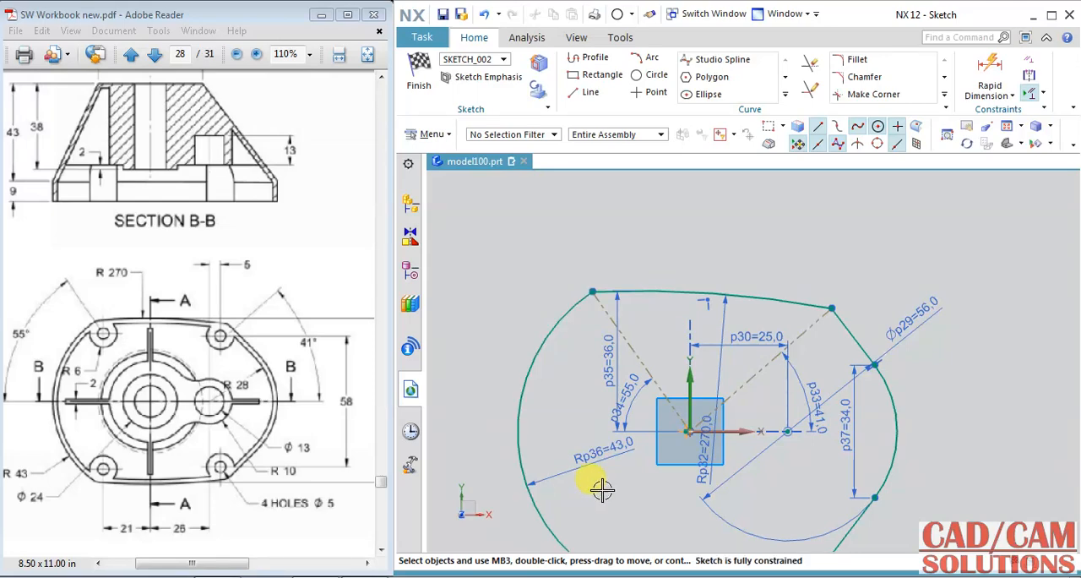
Step: Make the large arc's centre point coincident with the sketch origin
{"action": "scroll", "coordinate": [667, 439], "scroll_direction": "up", "scroll_amount": 5}
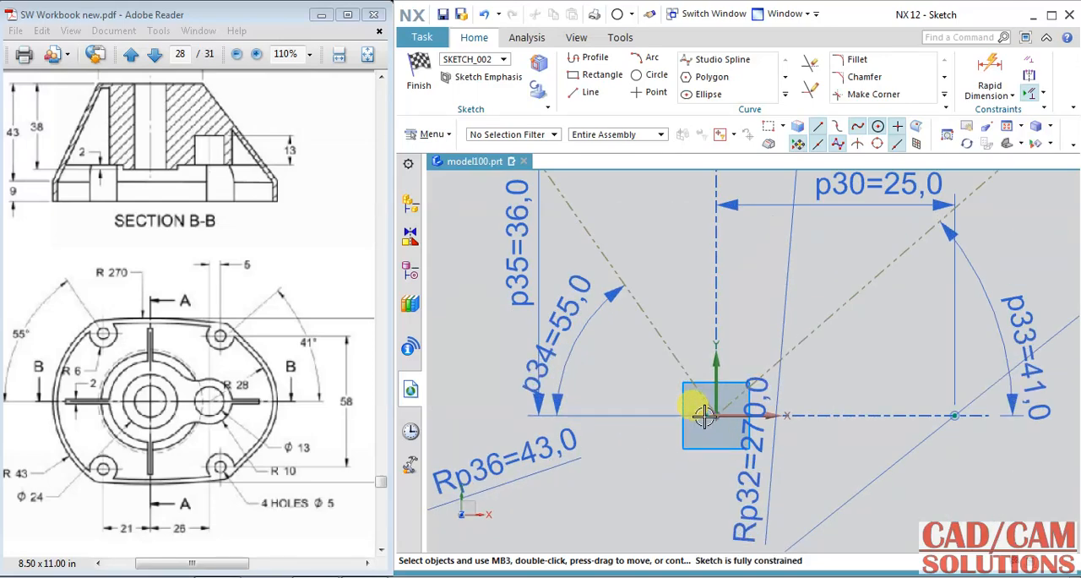
{"action": "left_click", "coordinate": [704, 412]}
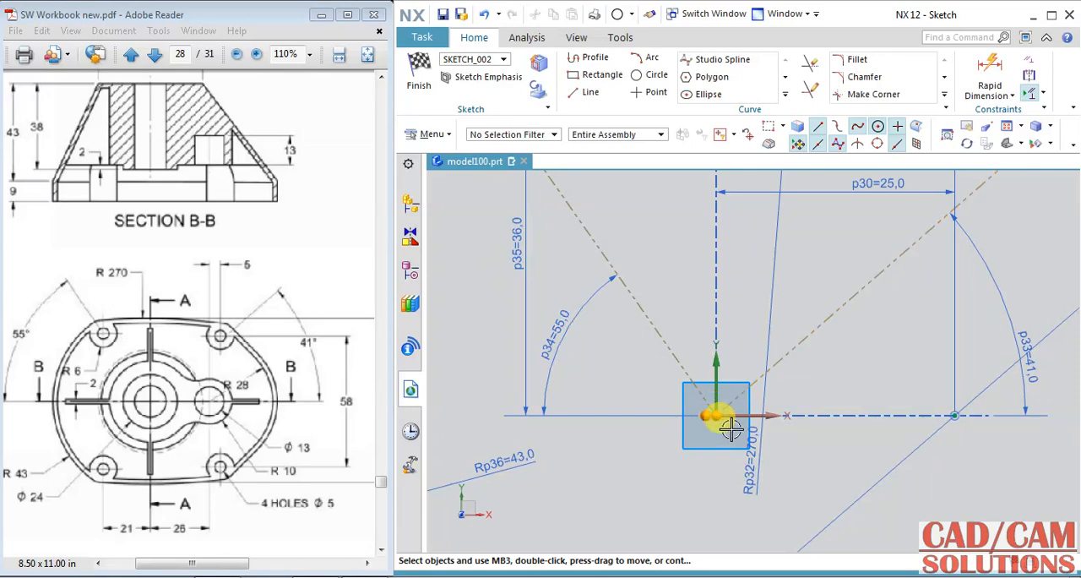
{"action": "left_click", "coordinate": [728, 332]}
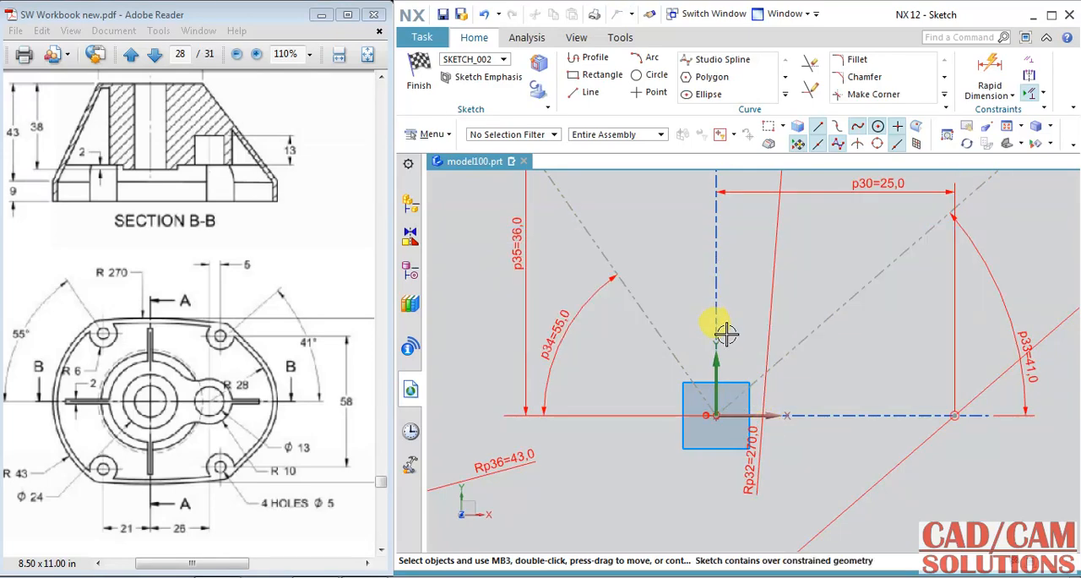
Step: Delete the 34 mm vertical dimension between the smaller arc's endpoints and finish the sketch
{"action": "scroll", "coordinate": [728, 348], "scroll_direction": "down", "scroll_amount": 5}
{"action": "left_click", "coordinate": [893, 393]}
{"action": "key", "text": "Delete"}
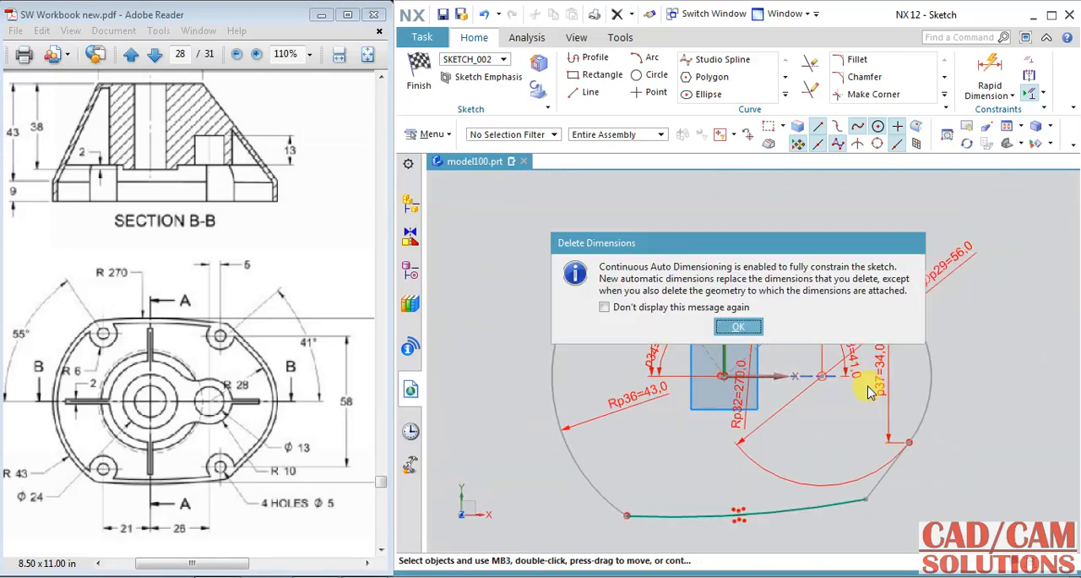
{"action": "left_click", "coordinate": [743, 328]}
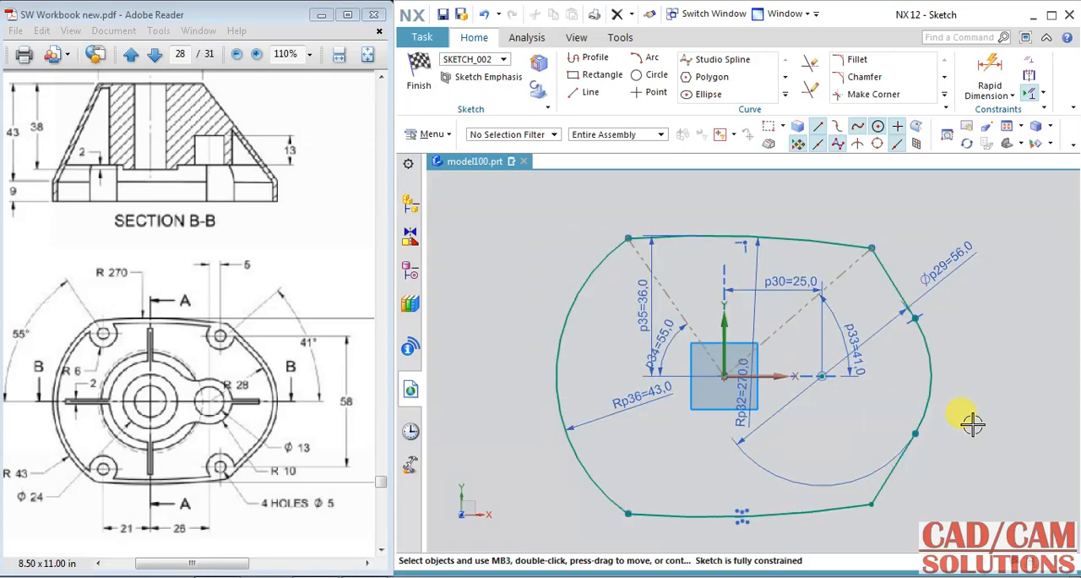
{"action": "left_click", "coordinate": [418, 78]}
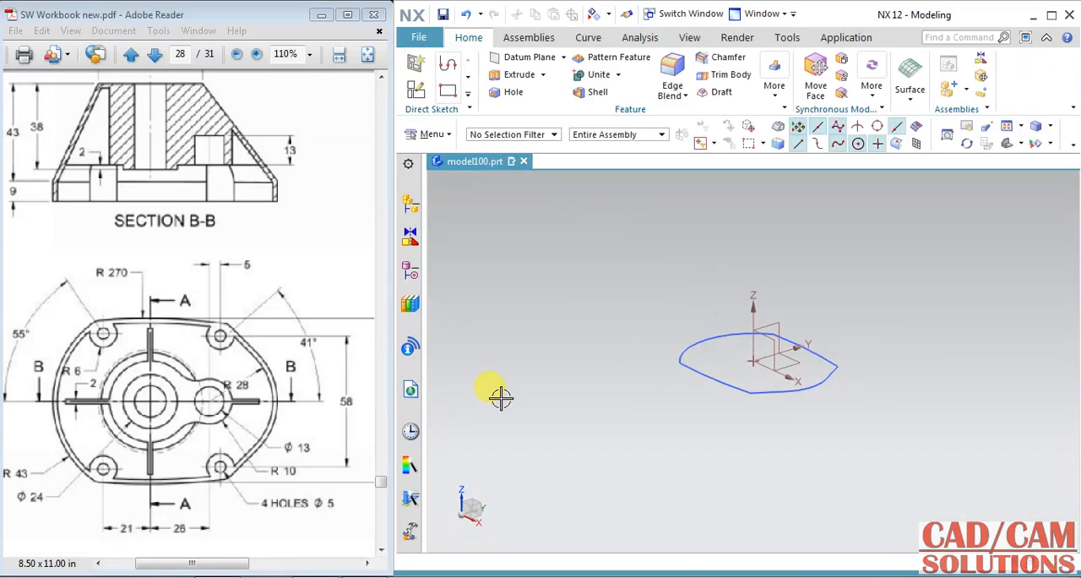
Step: Create a datum plane offset 43 mm above the XY plane
{"action": "left_click_drag", "start_coordinate": [214, 247], "coordinate": [225, 320]}
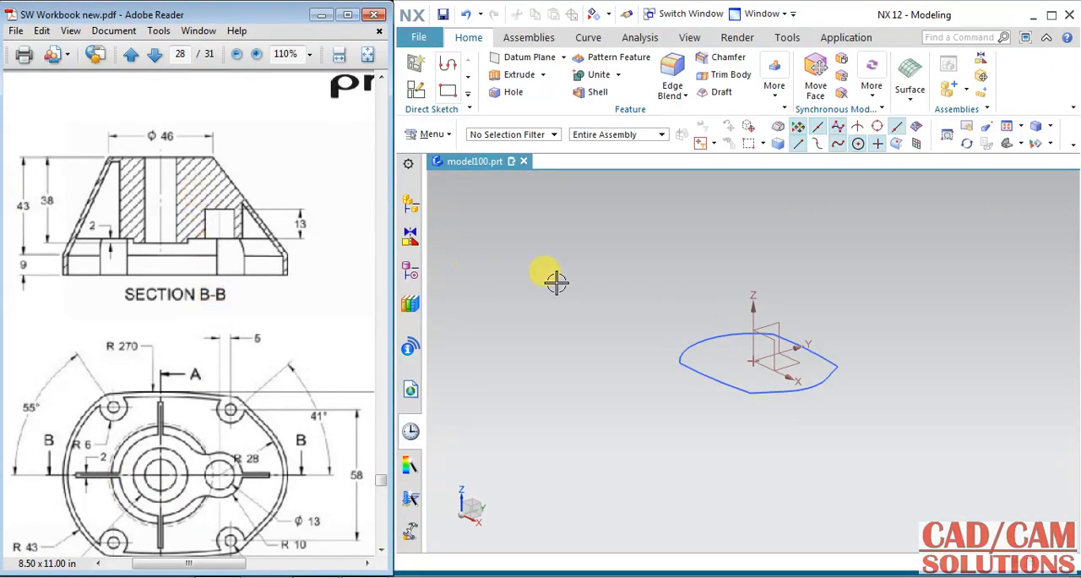
{"action": "left_click", "coordinate": [523, 58]}
{"action": "left_click", "coordinate": [796, 367]}
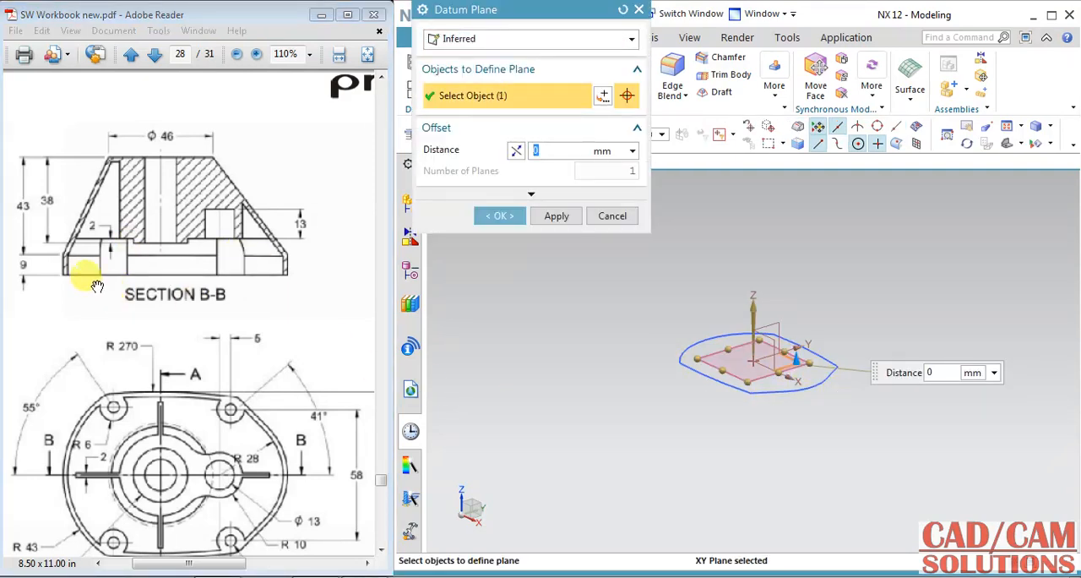
{"action": "type", "text": "43"}
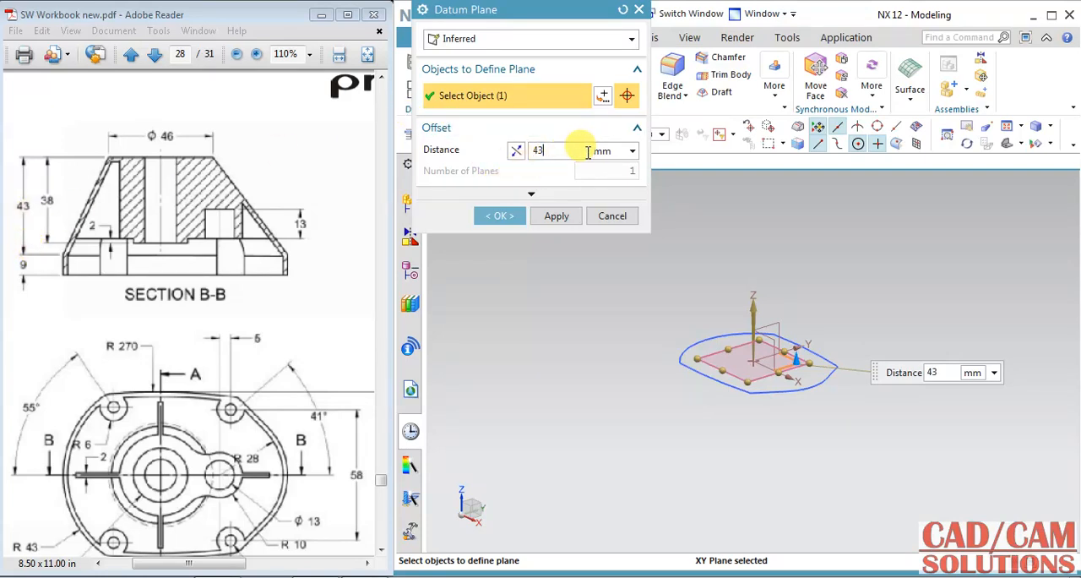
{"action": "left_click", "coordinate": [515, 151]}
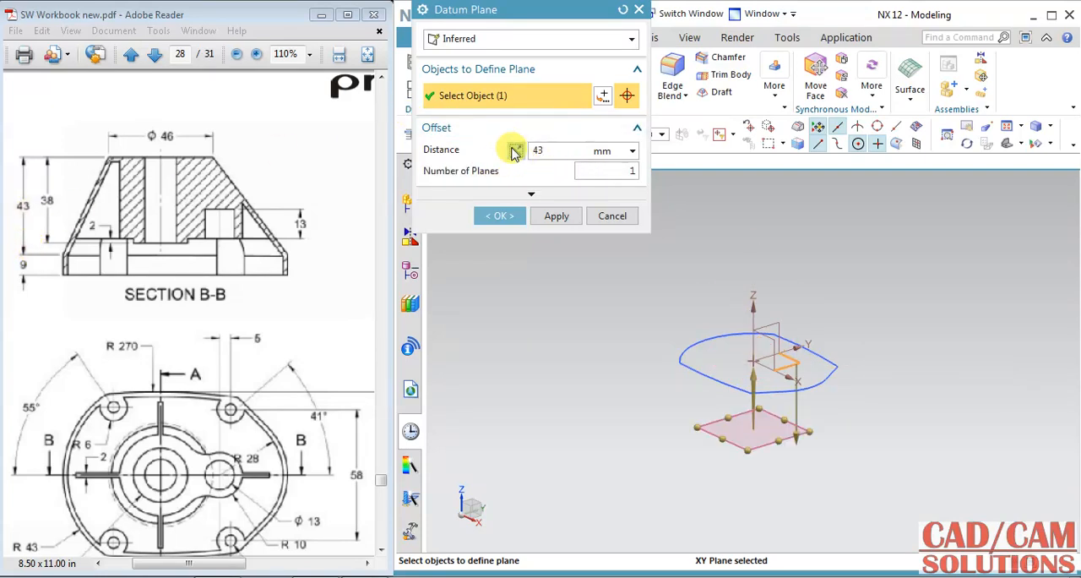
{"action": "left_click", "coordinate": [515, 152]}
{"action": "left_click", "coordinate": [499, 215]}
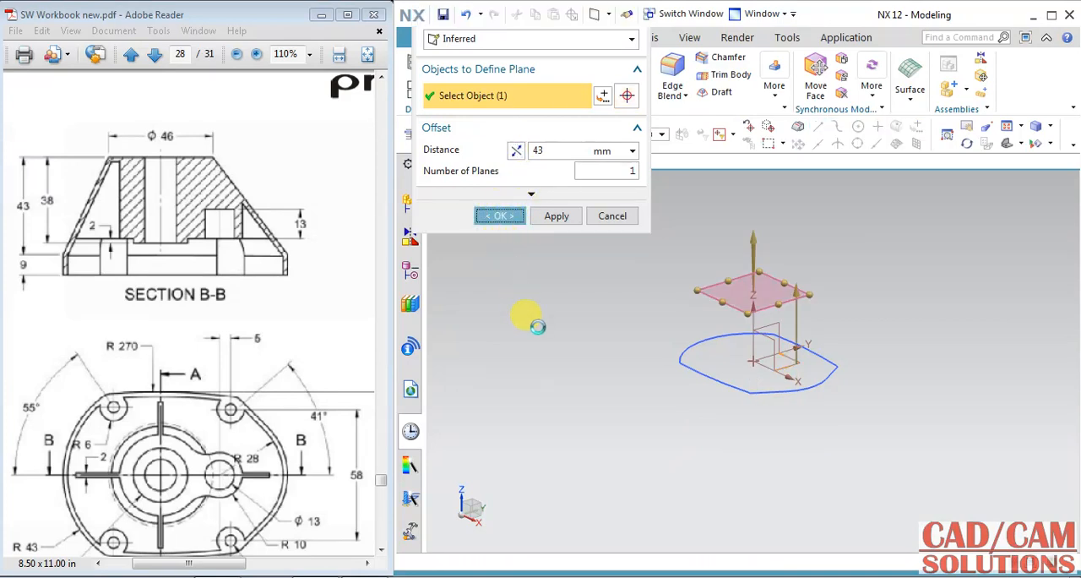
Step: Create a sketch on the offset datum plane with the X axis as horizontal reference and the work part origin as sketch origin
{"action": "left_click", "coordinate": [714, 283]}
{"action": "left_click", "coordinate": [774, 262]}
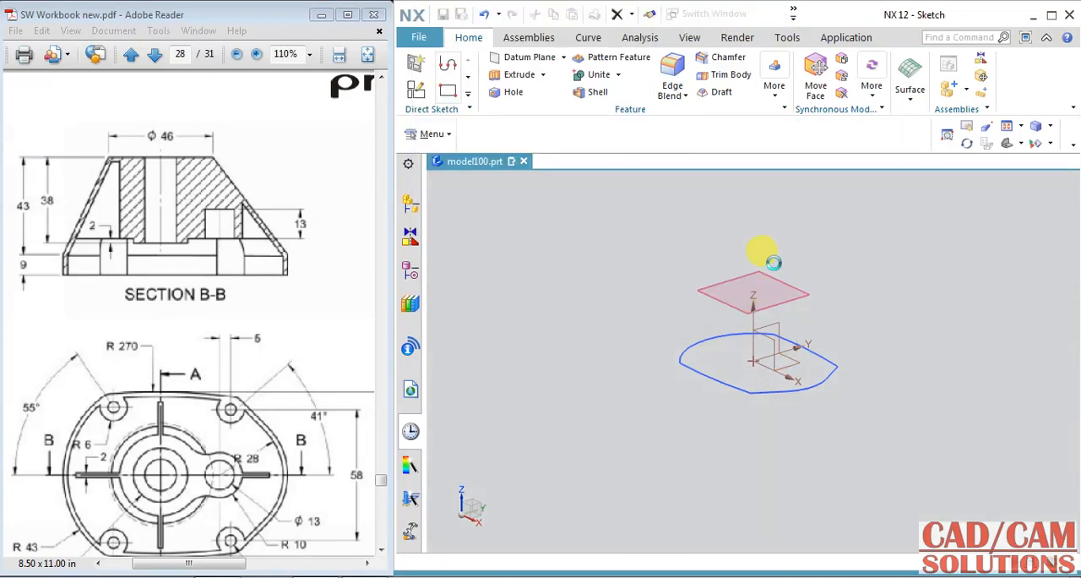
{"action": "left_click", "coordinate": [456, 211]}
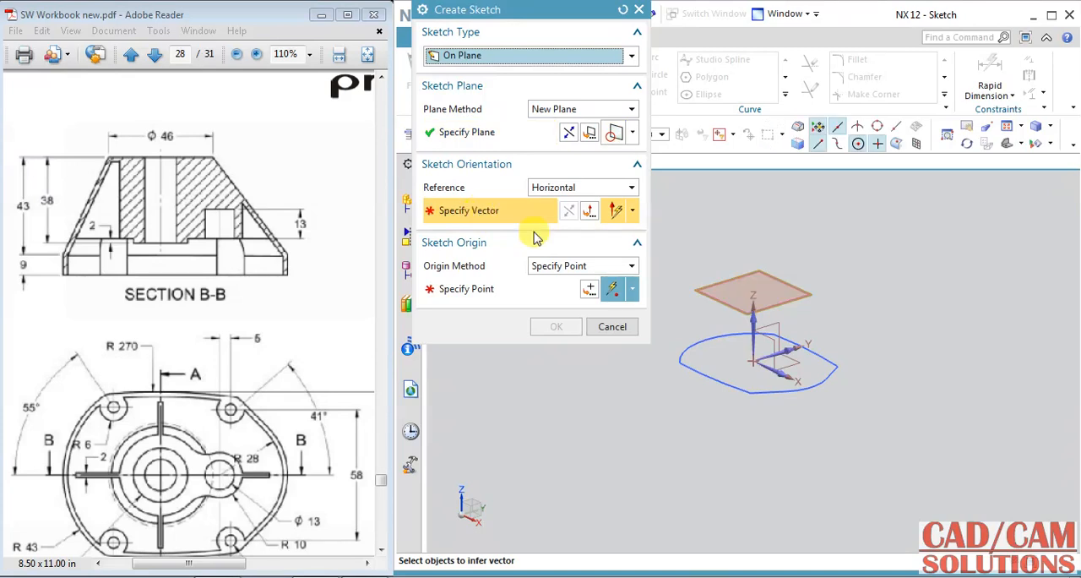
{"action": "left_click", "coordinate": [768, 363]}
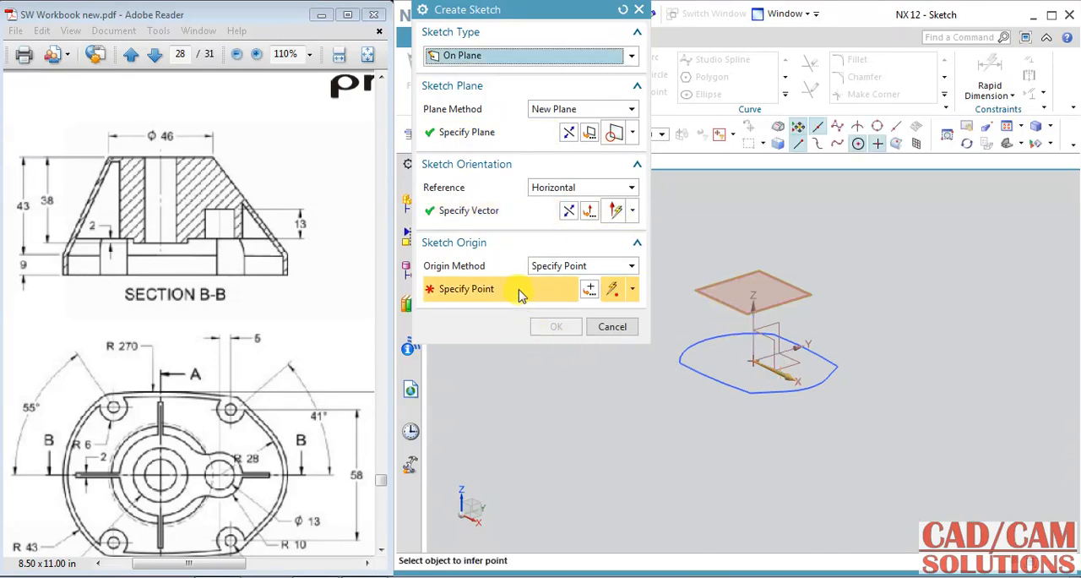
{"action": "left_click", "coordinate": [556, 266]}
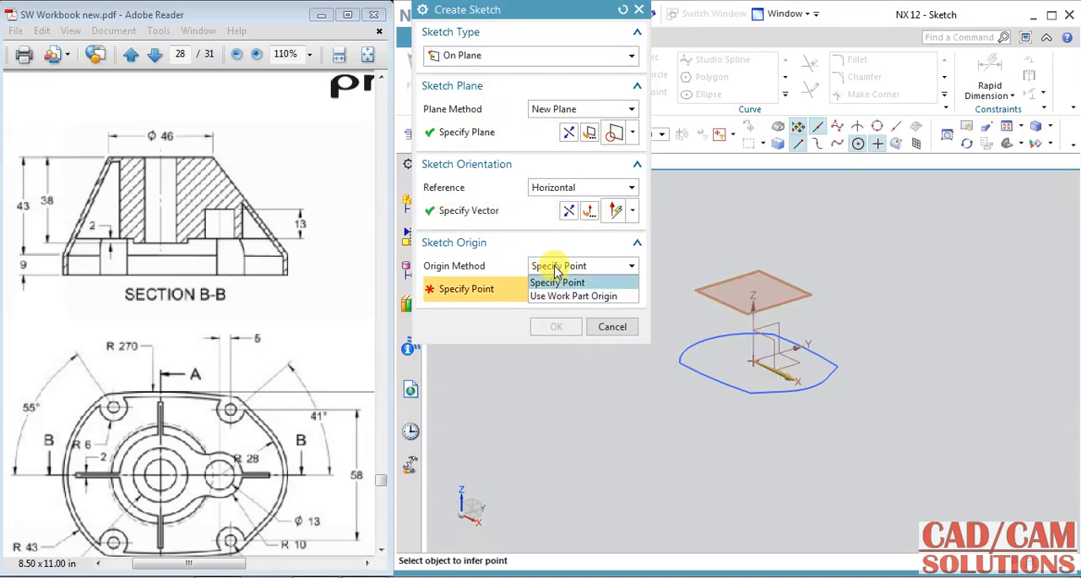
{"action": "left_click", "coordinate": [573, 295]}
{"action": "left_click", "coordinate": [556, 299]}
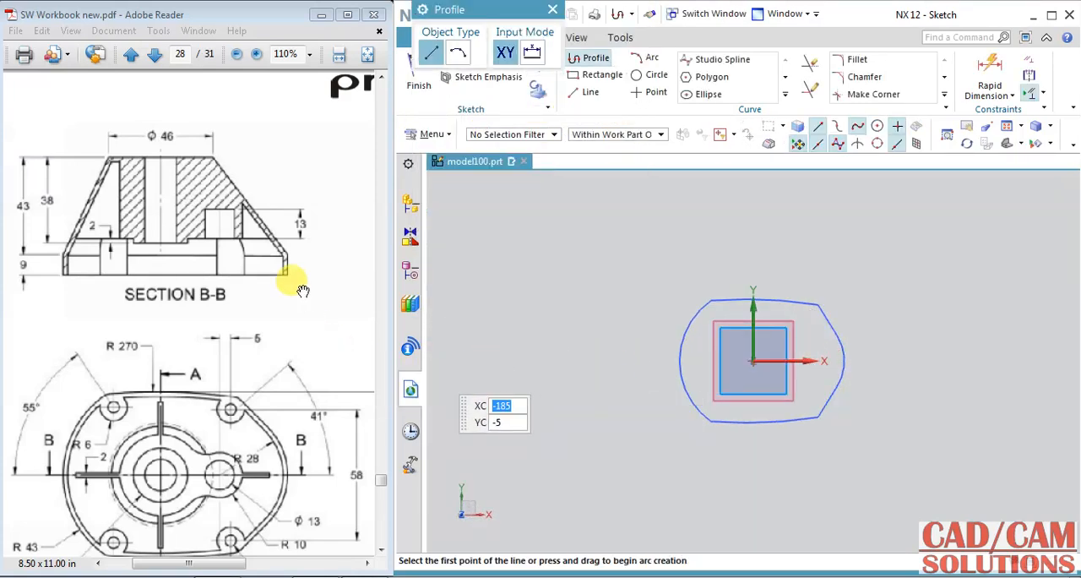
Step: Draw a circle about 51 mm in diameter centred on the sketch origin
{"action": "left_click", "coordinate": [652, 75]}
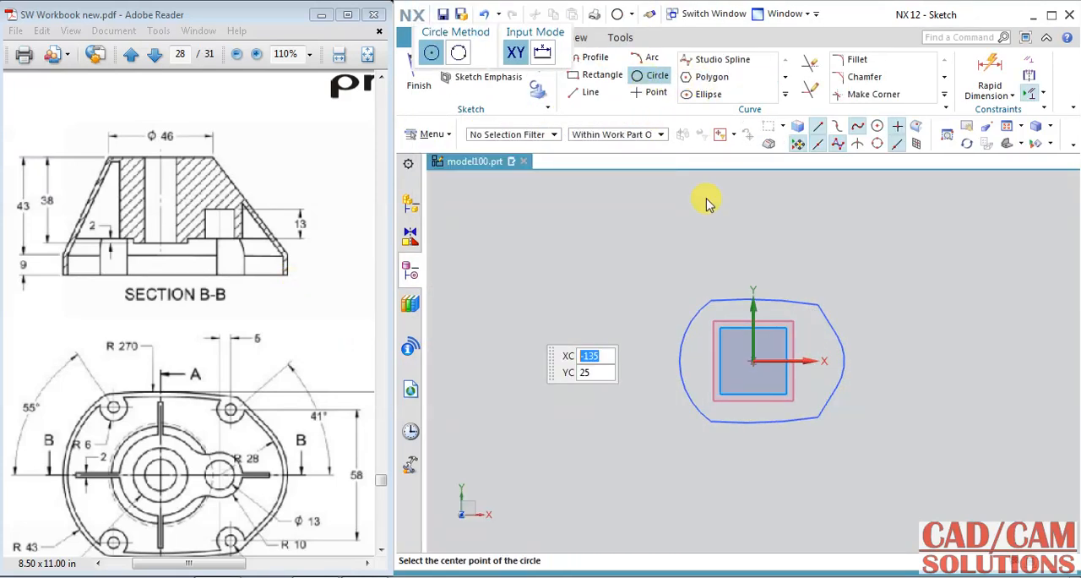
{"action": "left_click", "coordinate": [751, 360]}
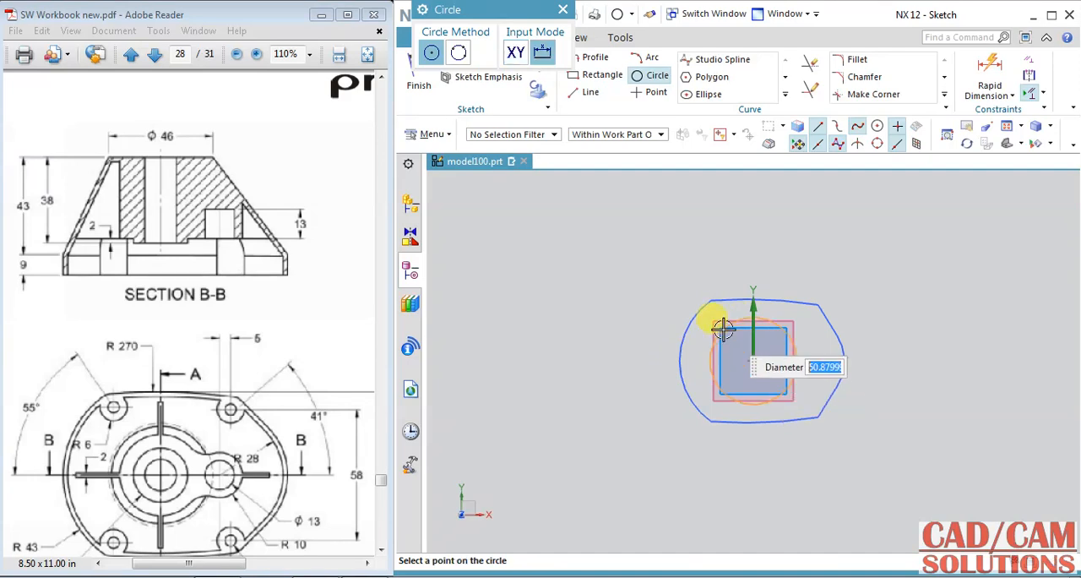
{"action": "left_click", "coordinate": [722, 330]}
Step: Dimension the circle's diameter at 46 mm and finish the sketch
{"action": "left_click", "coordinate": [989, 74]}
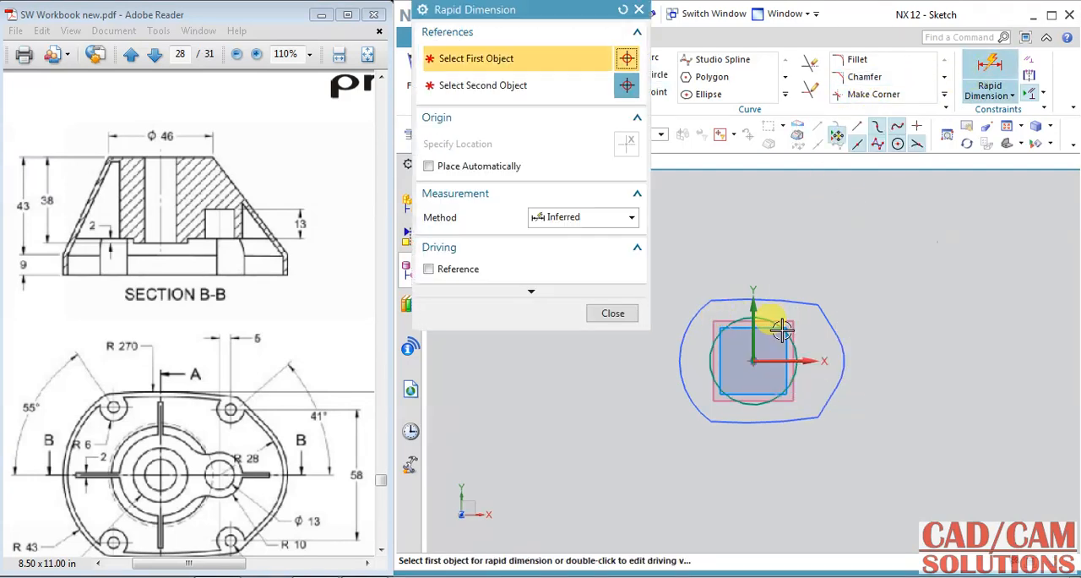
{"action": "left_click", "coordinate": [779, 330]}
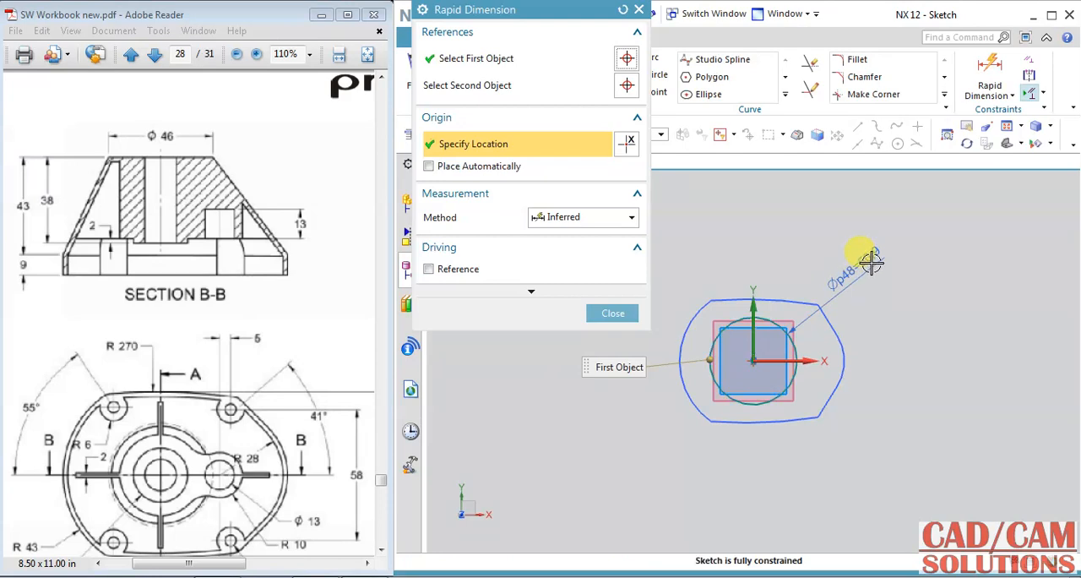
{"action": "left_click", "coordinate": [896, 254]}
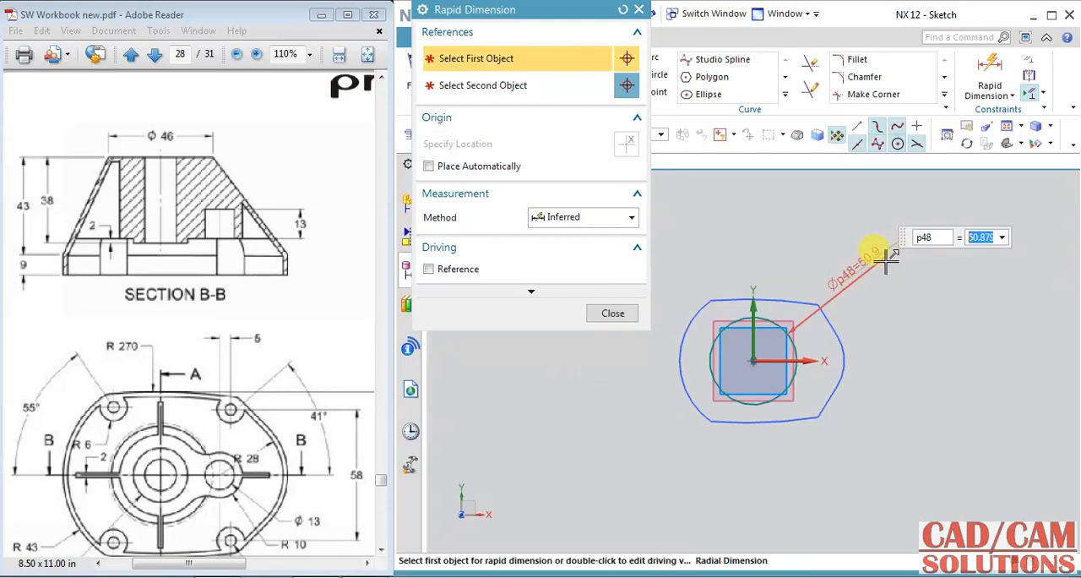
{"action": "type", "text": "46"}
{"action": "key", "text": "Return"}
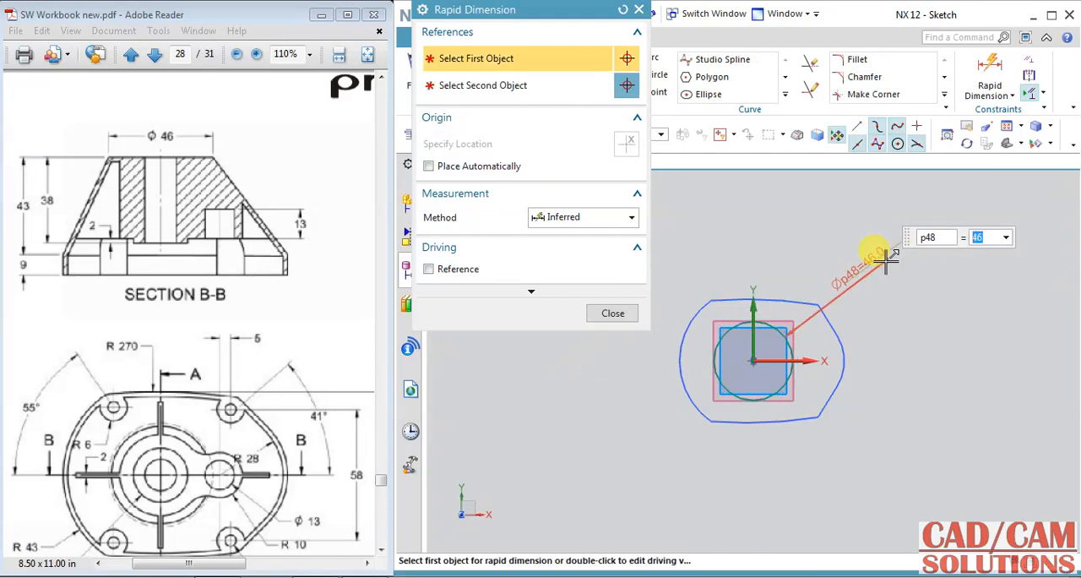
{"action": "left_click", "coordinate": [610, 313]}
{"action": "left_click", "coordinate": [421, 68]}
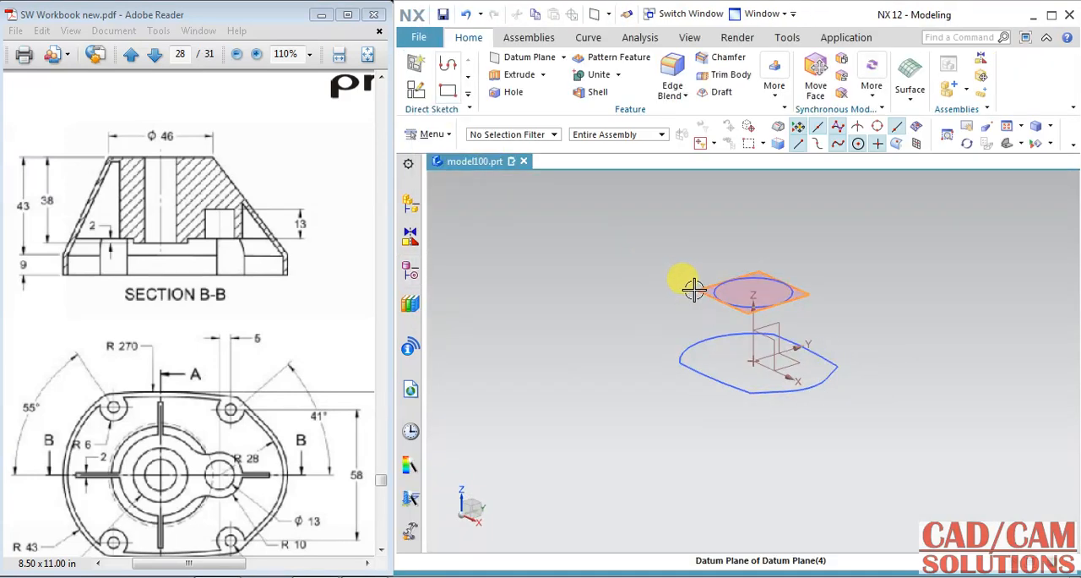
Step: Hide the offset datum plane and maximize the NX window
{"action": "mouse_move", "coordinate": [692, 307]}
{"action": "middle_mouse_down"}
{"action": "mouse_move", "coordinate": [701, 297]}
{"action": "mouse_move", "coordinate": [678, 309]}
{"action": "mouse_move", "coordinate": [704, 289]}
{"action": "mouse_move", "coordinate": [714, 315]}
{"action": "mouse_move", "coordinate": [762, 278]}
{"action": "middle_mouse_up"}
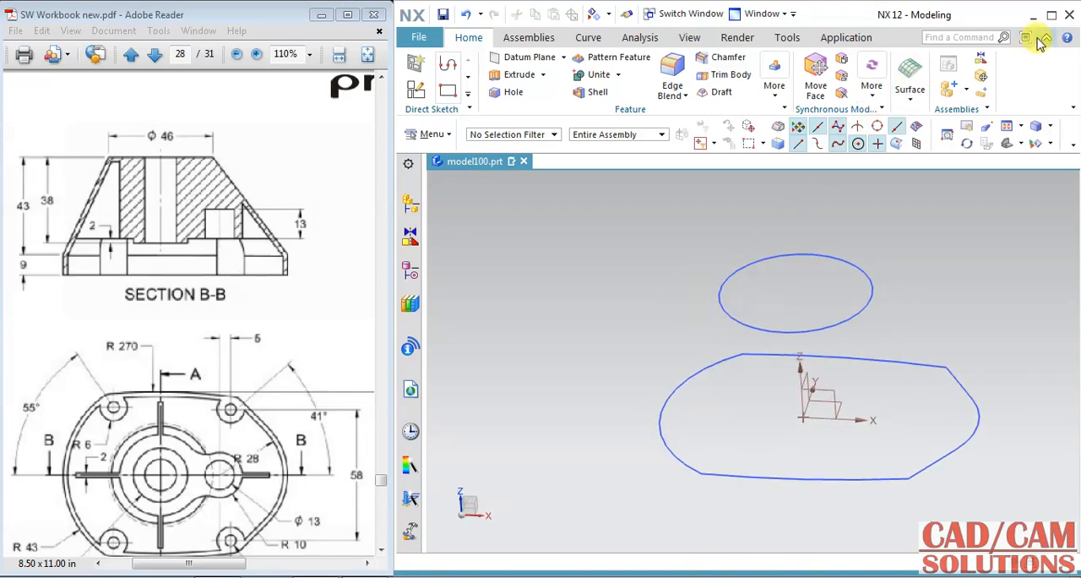
{"action": "left_click", "coordinate": [1050, 15]}
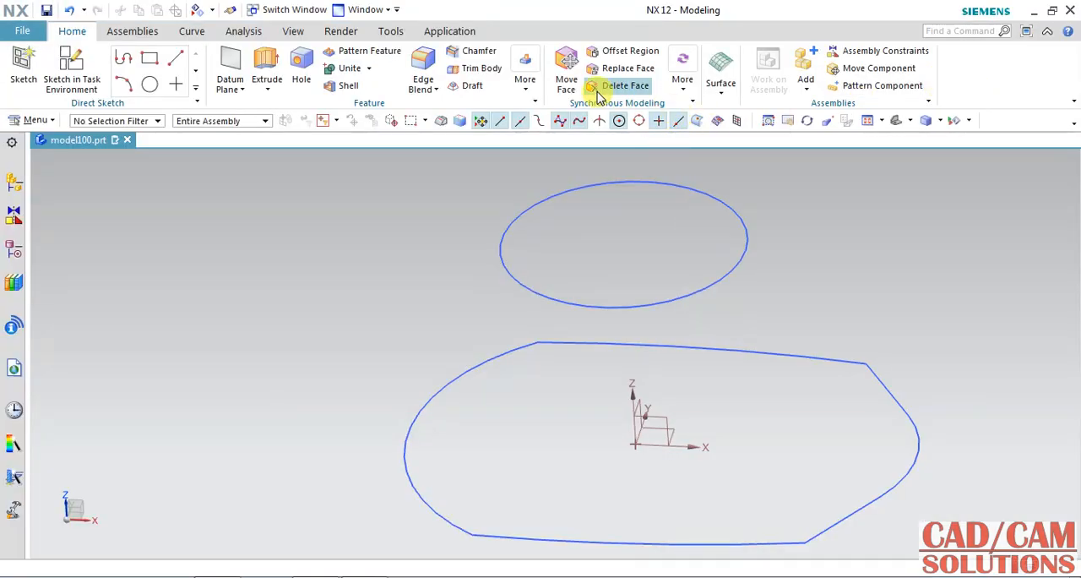
Step: Set up a Through Curves body with the upper circle as first section and the lower outer profile as second section
{"action": "left_click", "coordinate": [719, 85]}
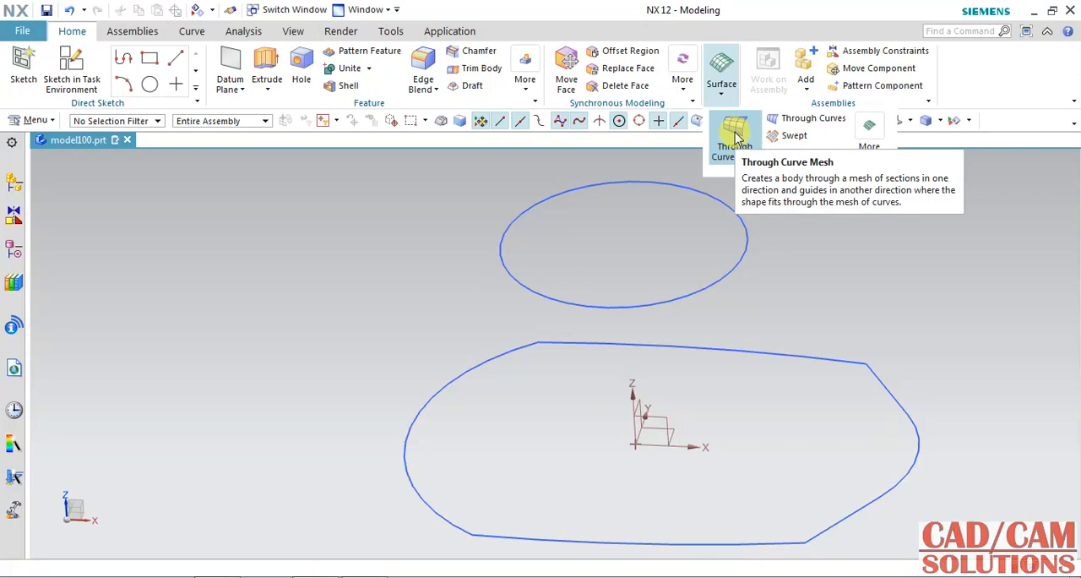
{"action": "left_click", "coordinate": [809, 120]}
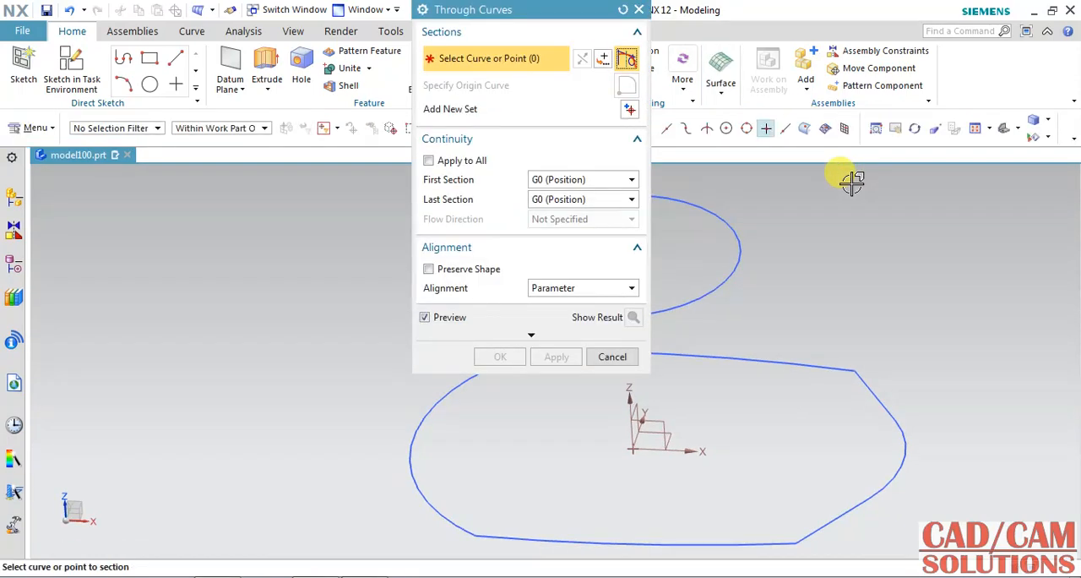
{"action": "left_click_drag", "start_coordinate": [540, 9], "coordinate": [278, 34]}
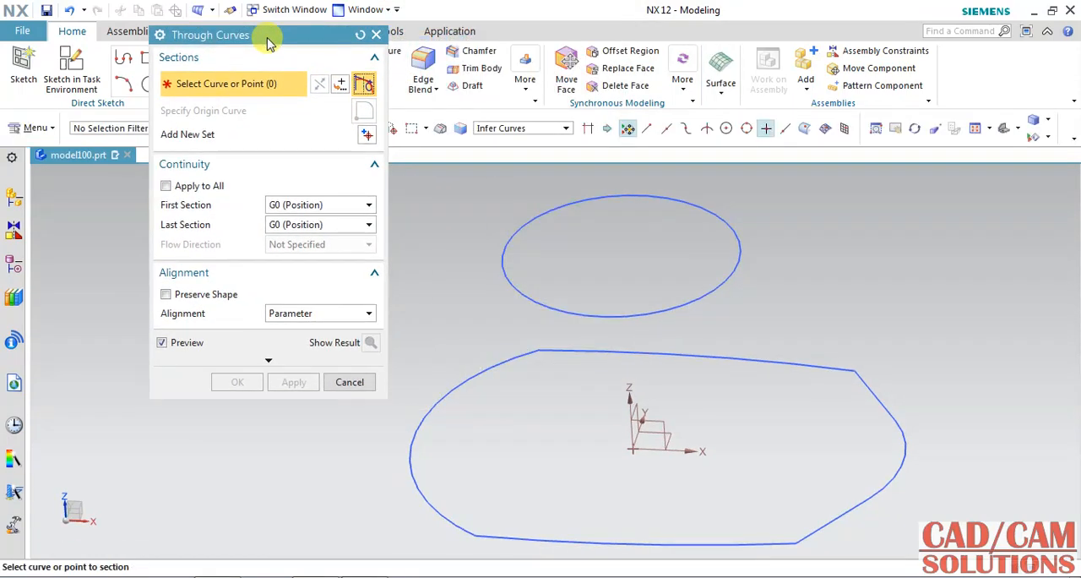
{"action": "left_click", "coordinate": [590, 314]}
{"action": "middle_click_drag", "start_coordinate": [774, 287], "coordinate": [742, 285]}
{"action": "left_click", "coordinate": [368, 137]}
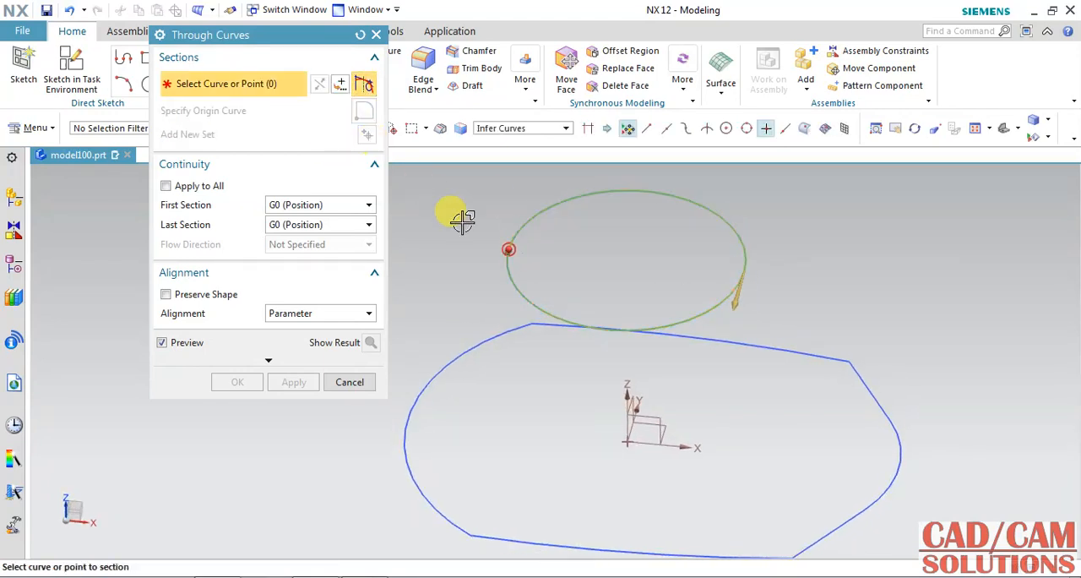
{"action": "left_click", "coordinate": [849, 374]}
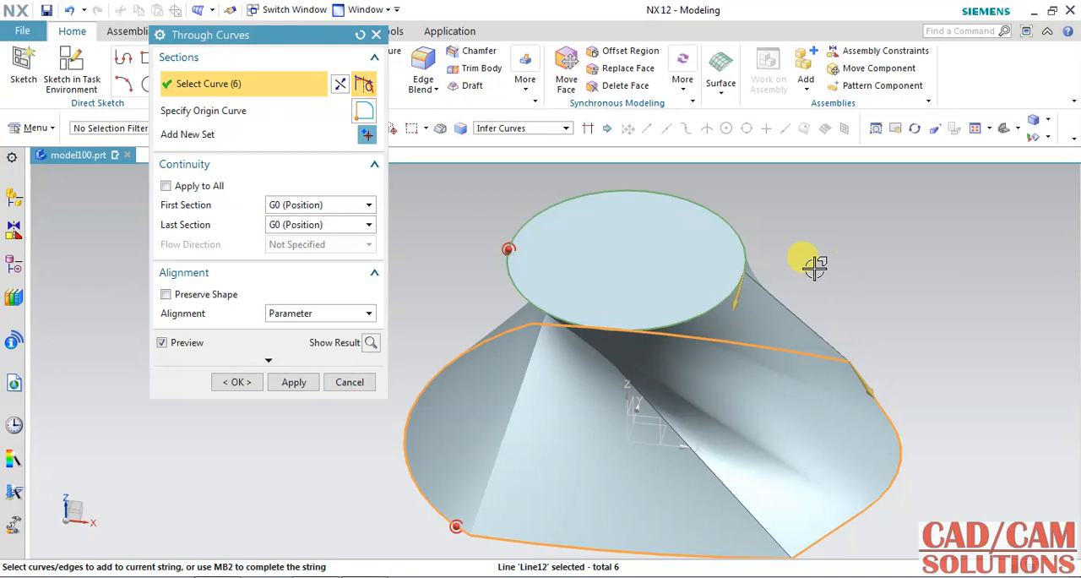
Step: Enable Preserve Shape for the Through Curves body and set its alignment to By Points
{"action": "middle_click_drag", "start_coordinate": [772, 275], "coordinate": [857, 292]}
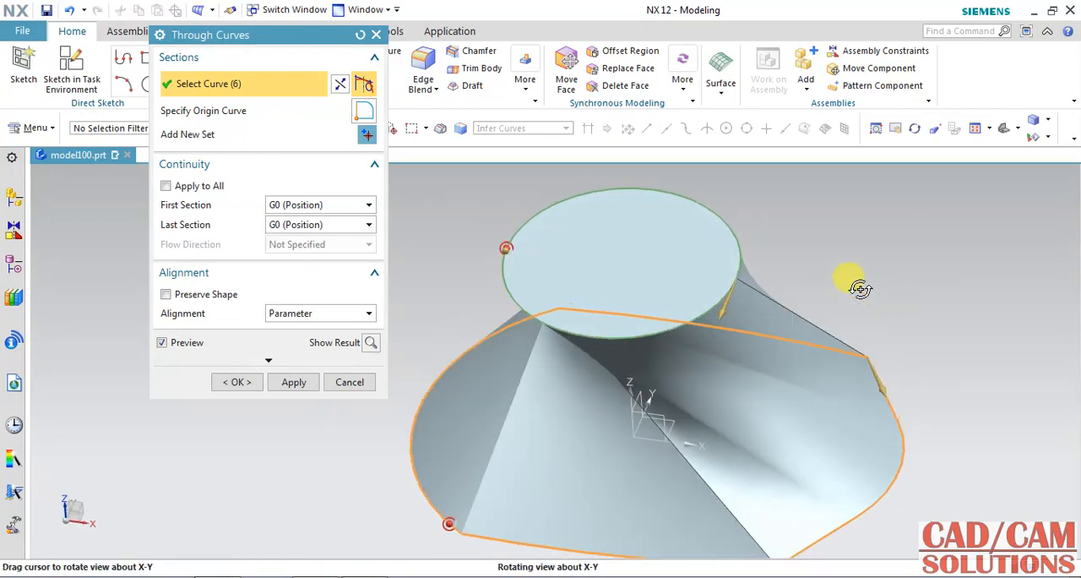
{"action": "left_click", "coordinate": [346, 360]}
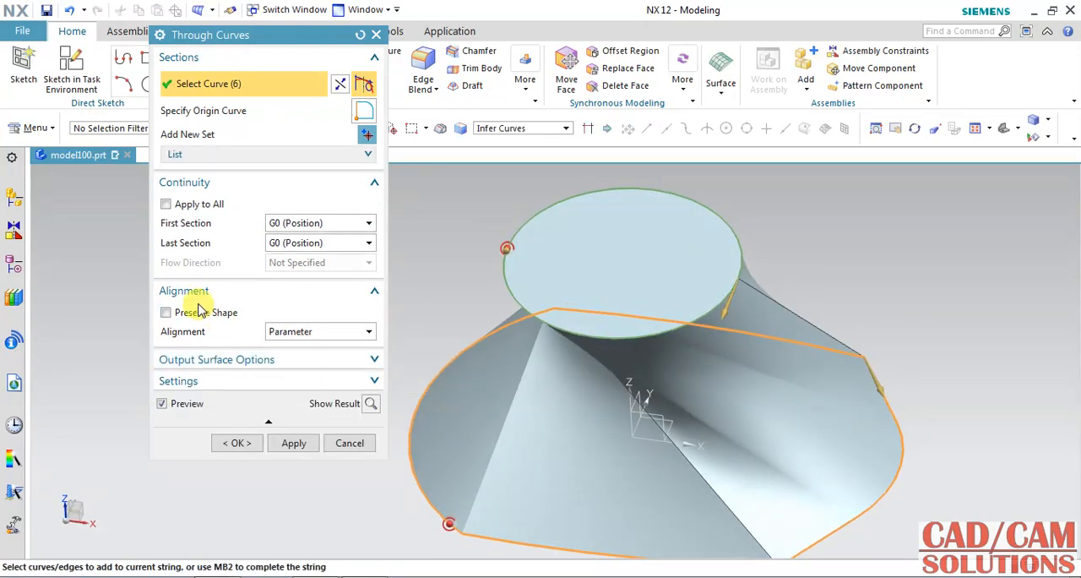
{"action": "left_click", "coordinate": [202, 314]}
{"action": "left_click", "coordinate": [309, 333]}
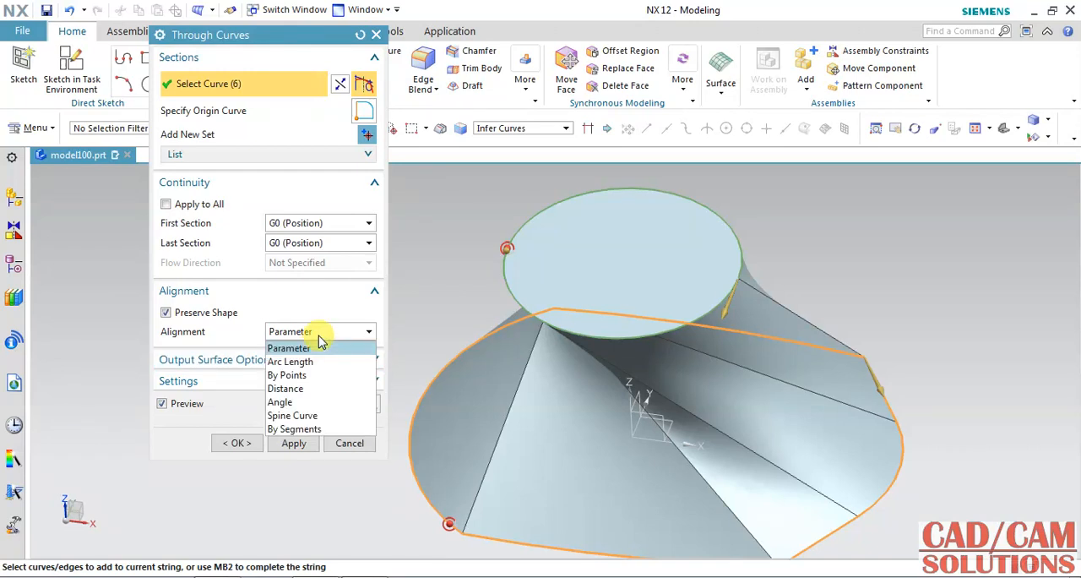
{"action": "left_click", "coordinate": [313, 374]}
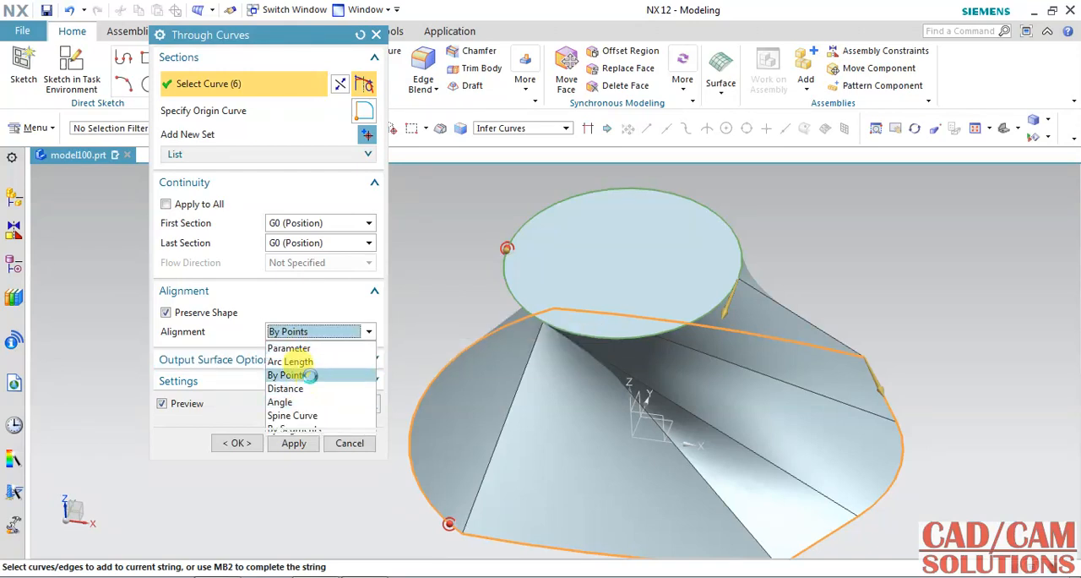
Step: Move the upper circle's alignment points opposite the four corners of the lower profile and create the Through Curves body
{"action": "scroll", "coordinate": [446, 259], "scroll_direction": "down", "scroll_amount": 2}
{"action": "middle_click_drag", "start_coordinate": [676, 222], "coordinate": [709, 278]}
{"action": "middle_click_drag", "start_coordinate": [852, 335], "coordinate": [852, 336]}
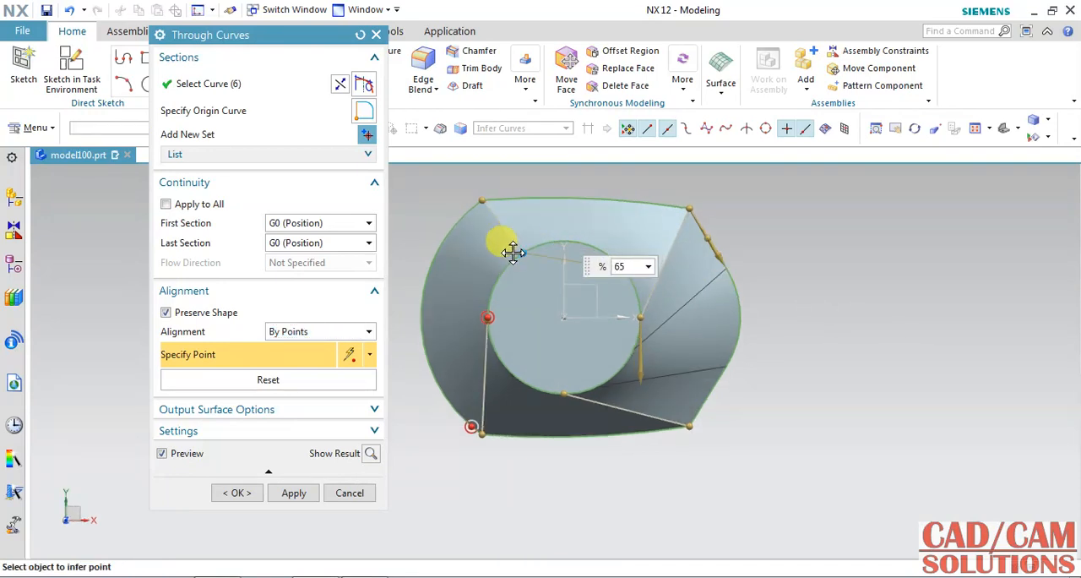
{"action": "left_click", "coordinate": [511, 256]}
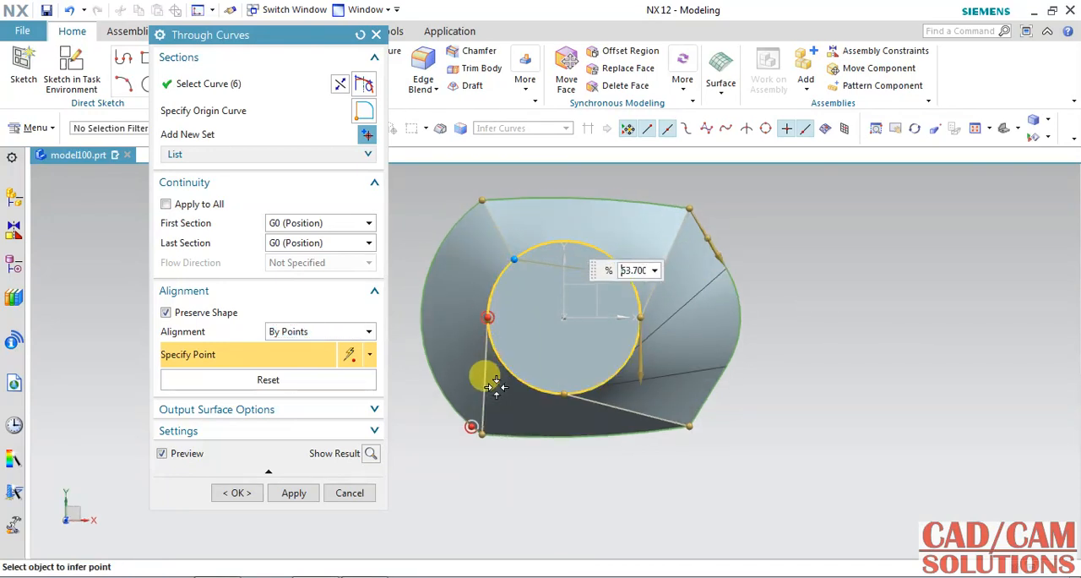
{"action": "left_click", "coordinate": [488, 318]}
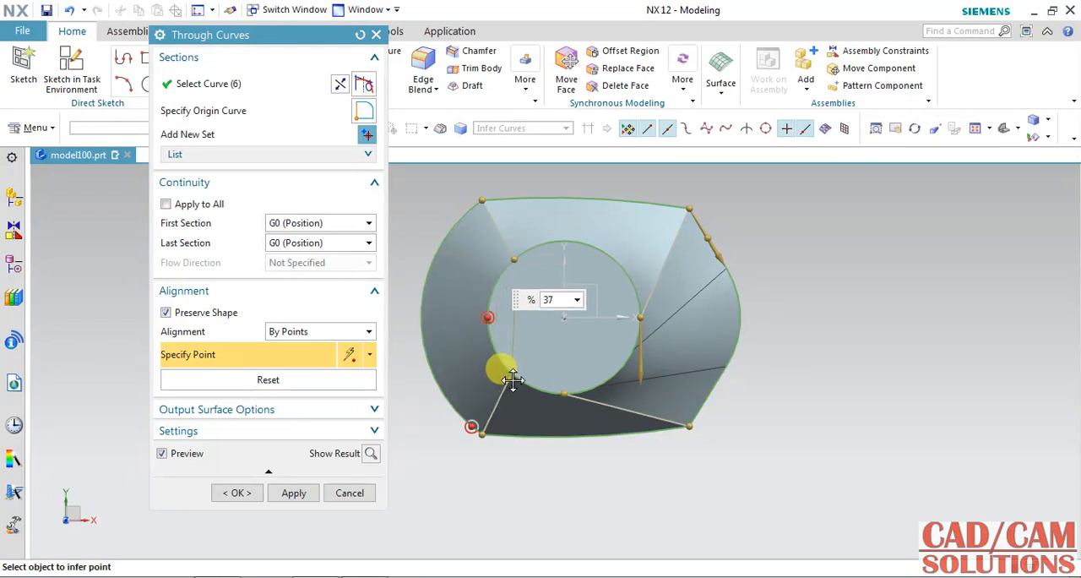
{"action": "left_click", "coordinate": [514, 377]}
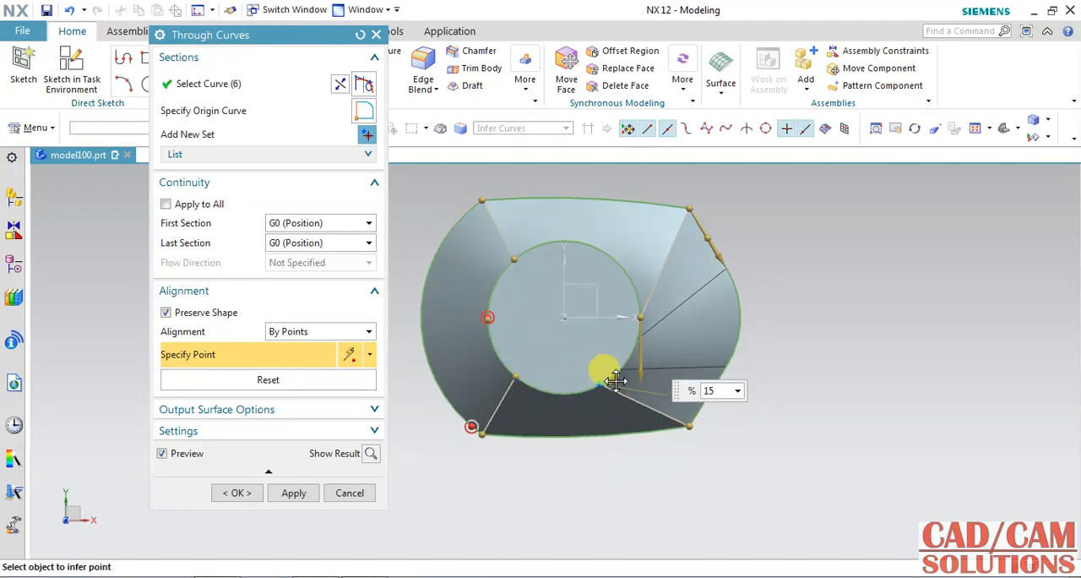
{"action": "left_click", "coordinate": [622, 376]}
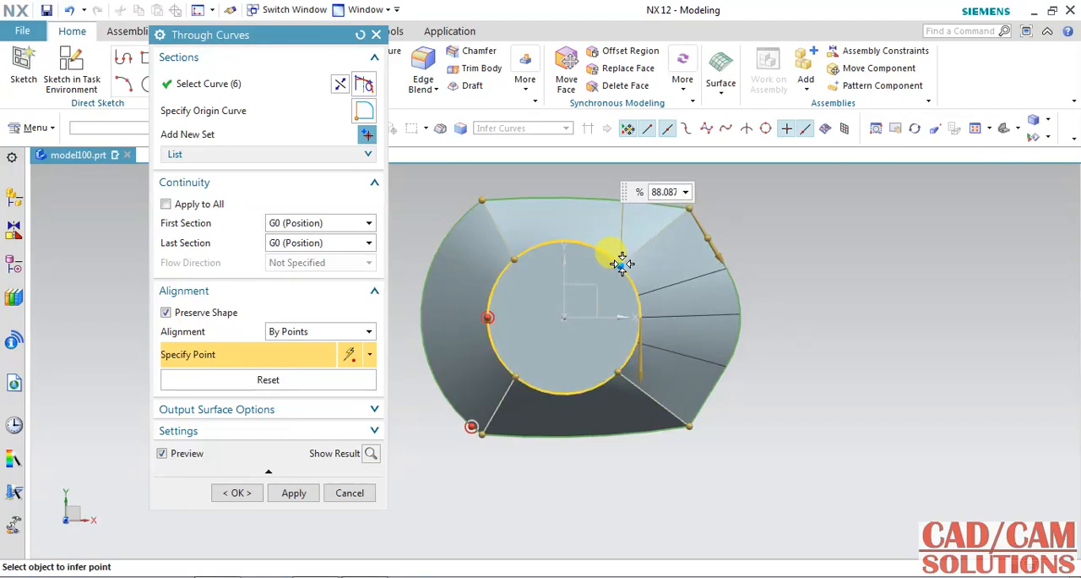
{"action": "left_click", "coordinate": [621, 263]}
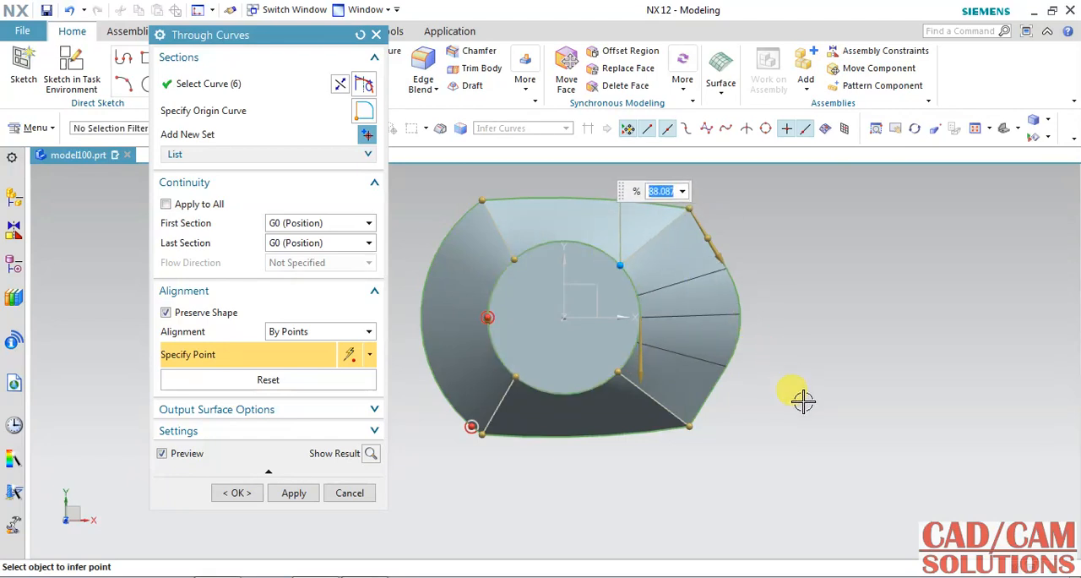
{"action": "middle_click_drag", "start_coordinate": [791, 437], "coordinate": [809, 380]}
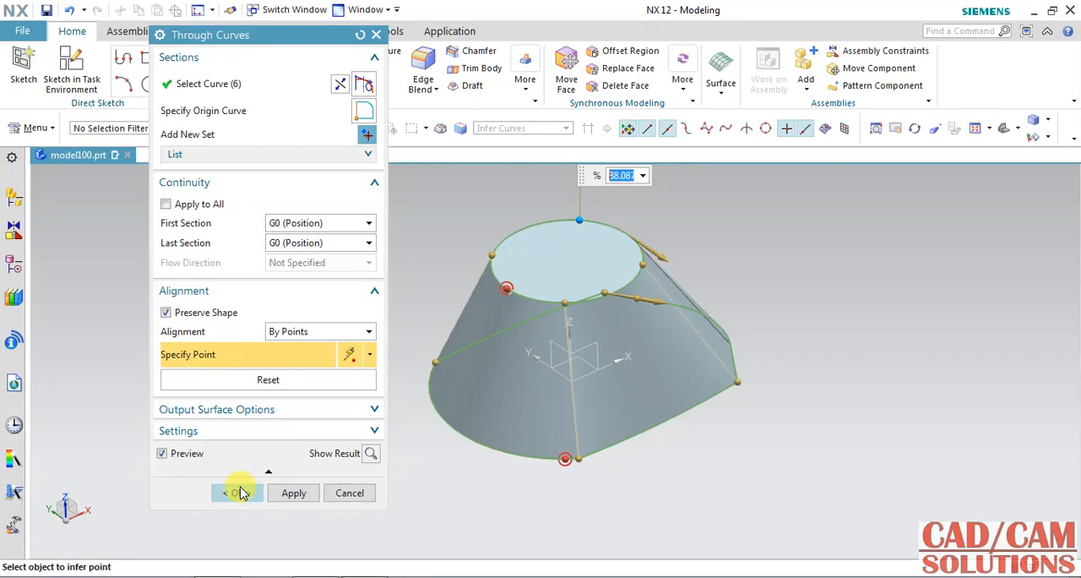
{"action": "left_click", "coordinate": [239, 493]}
Step: Restore the NX window beside the PDF drawing, extend it vertically and bring Section B-B and the plan view into view
{"action": "mouse_move", "coordinate": [760, 434]}
{"action": "middle_mouse_down"}
{"action": "mouse_move", "coordinate": [748, 390]}
{"action": "mouse_move", "coordinate": [736, 423]}
{"action": "mouse_move", "coordinate": [753, 437]}
{"action": "middle_mouse_up"}
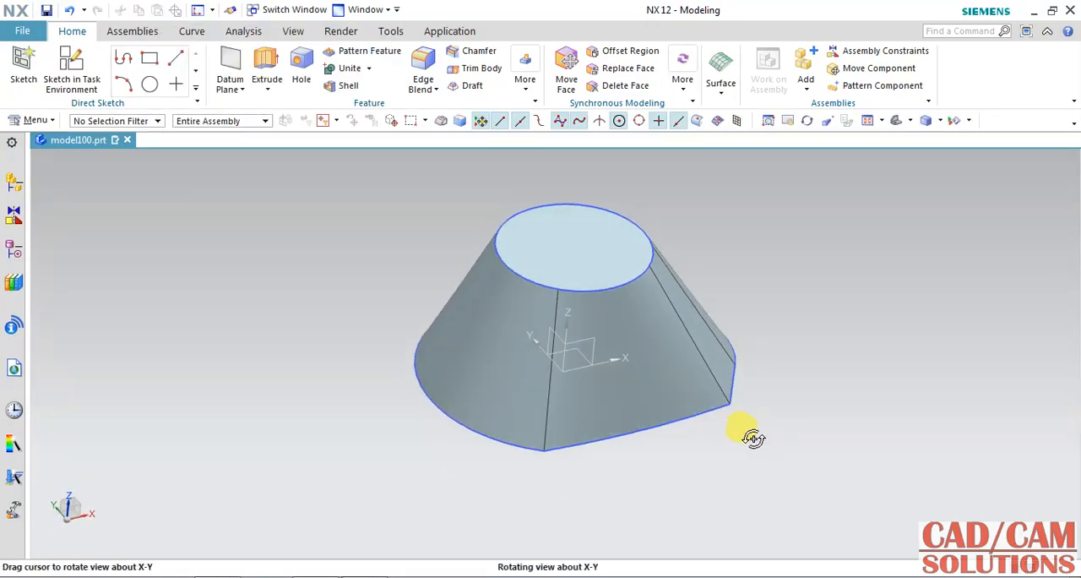
{"action": "left_click", "coordinate": [1051, 10]}
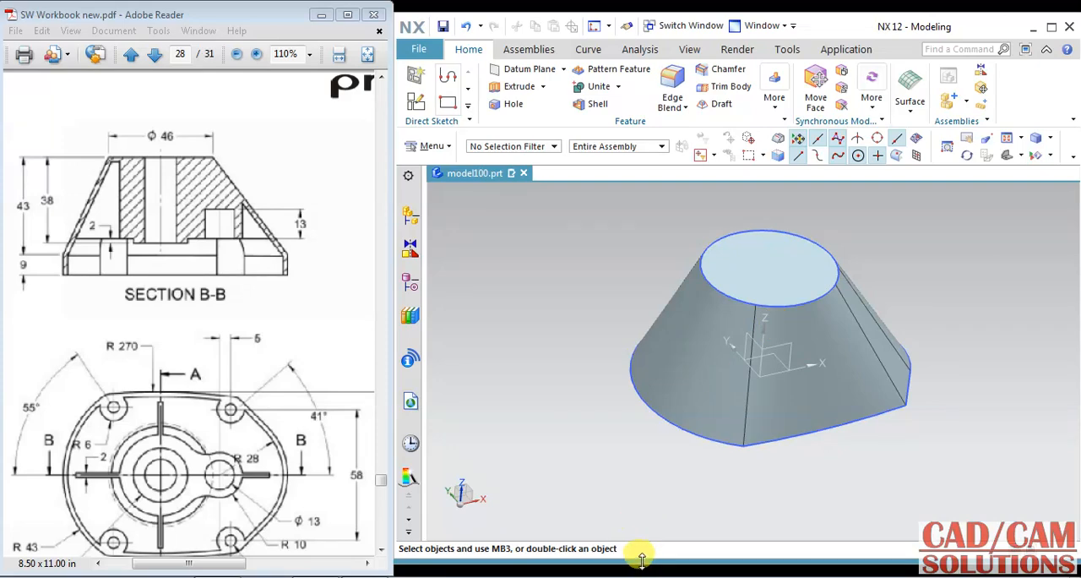
{"action": "double_click", "coordinate": [642, 558]}
{"action": "mouse_move", "coordinate": [350, 287]}
{"action": "left_mouse_down"}
{"action": "mouse_move", "coordinate": [278, 346]}
{"action": "mouse_move", "coordinate": [28, 381]}
{"action": "mouse_move", "coordinate": [321, 341]}
{"action": "mouse_move", "coordinate": [364, 323]}
{"action": "left_mouse_up"}
{"action": "left_click_drag", "start_coordinate": [293, 316], "coordinate": [277, 319]}
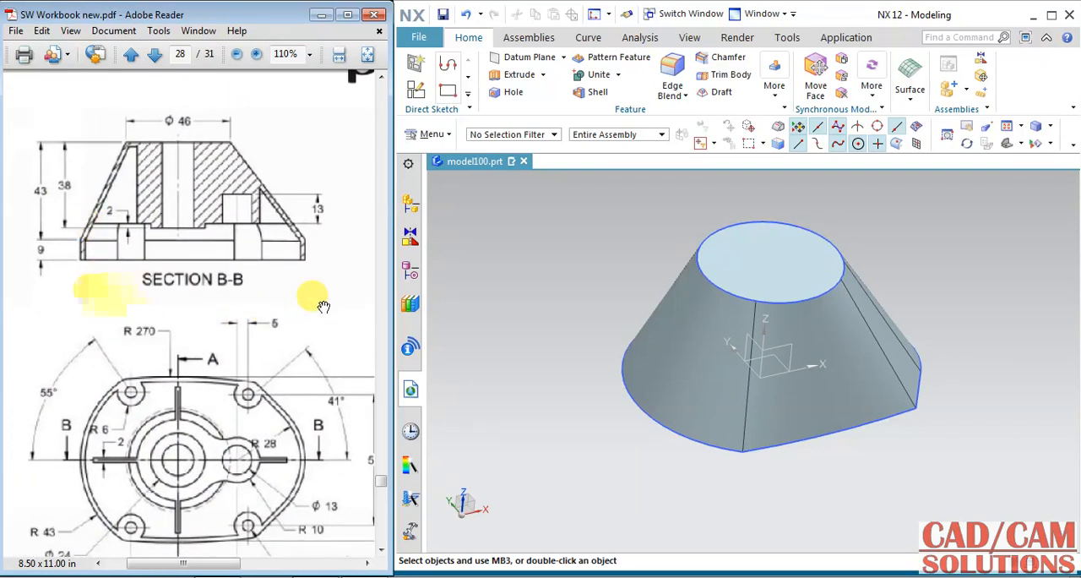
Step: Extrude the connected lower outer profile from 0 to 9 mm in the reversed, downward direction and unite it with the tapered body
{"action": "left_click", "coordinate": [517, 74]}
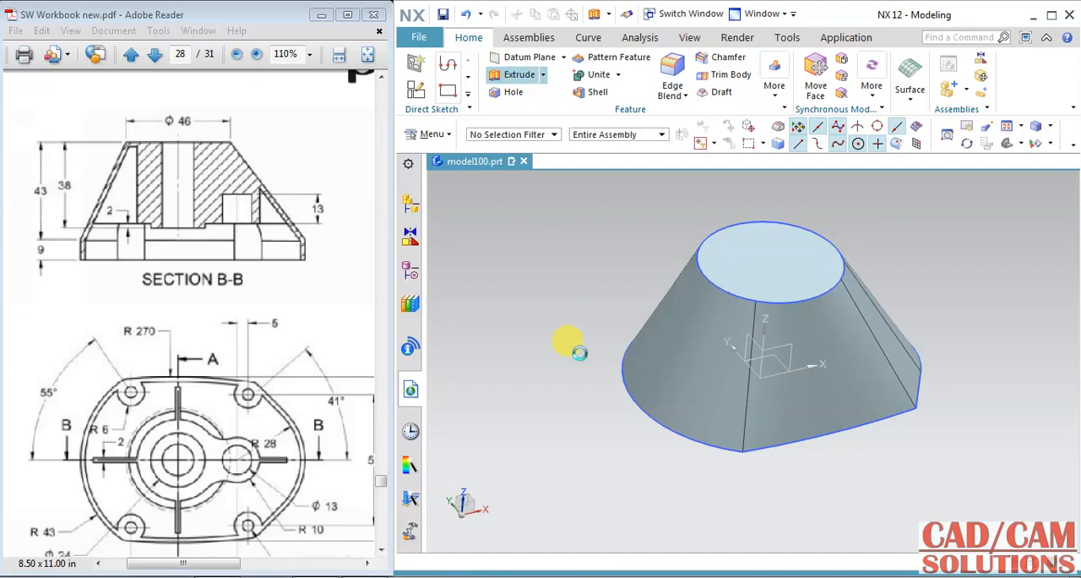
{"action": "left_click", "coordinate": [627, 402]}
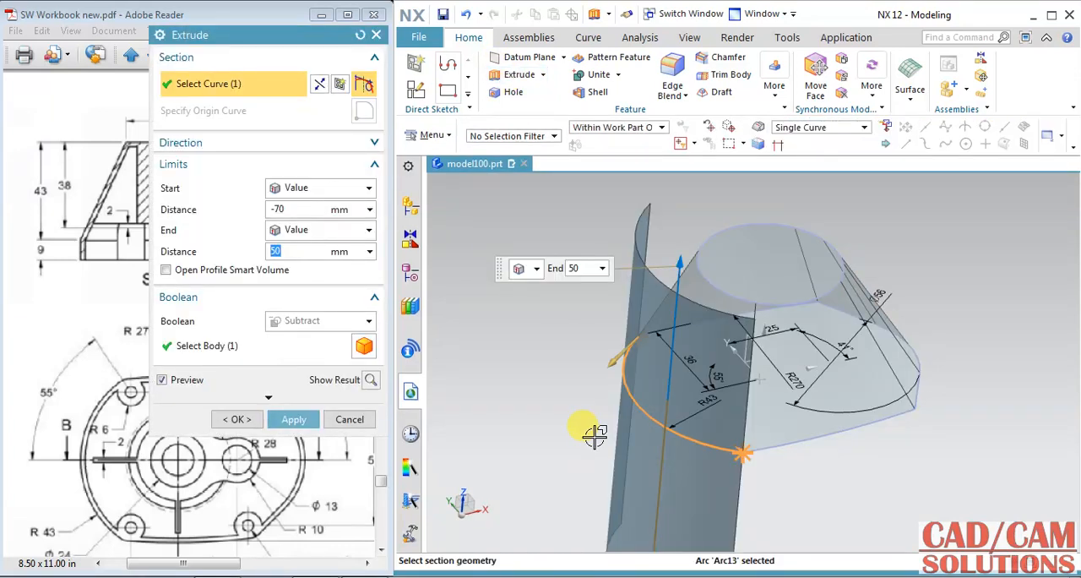
{"action": "left_click", "coordinate": [802, 128]}
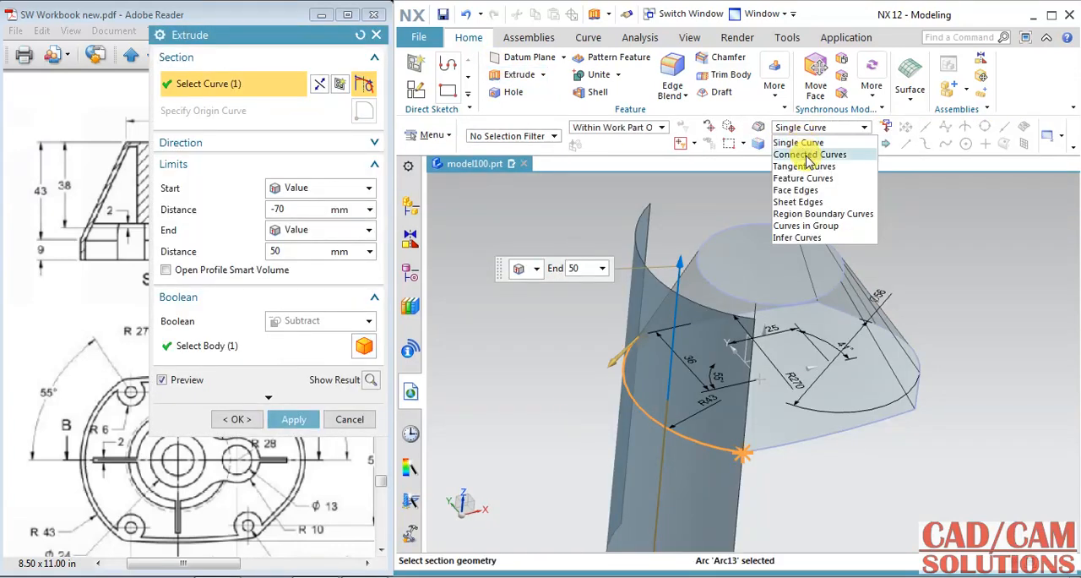
{"action": "left_click", "coordinate": [802, 159]}
{"action": "left_click", "coordinate": [737, 454]}
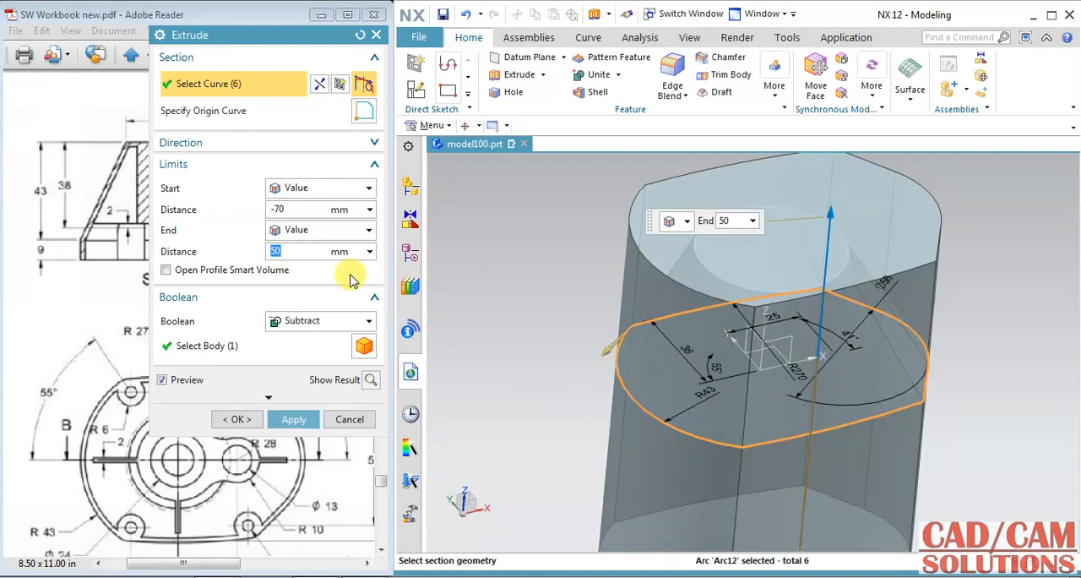
{"action": "left_click", "coordinate": [301, 251]}
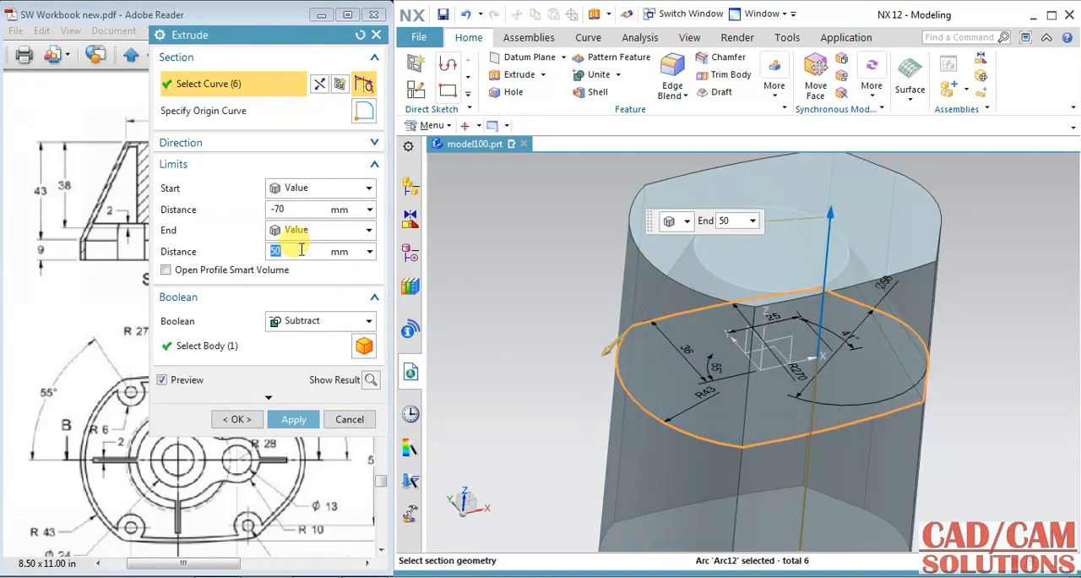
{"action": "type", "text": "9"}
{"action": "left_click", "coordinate": [289, 208]}
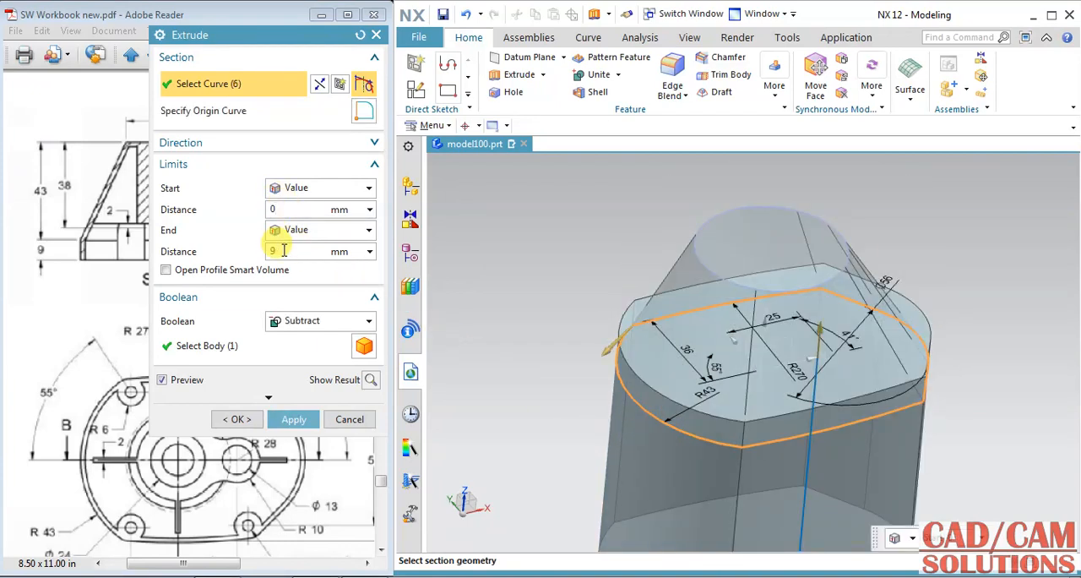
{"action": "left_click", "coordinate": [316, 321]}
{"action": "left_click", "coordinate": [303, 352]}
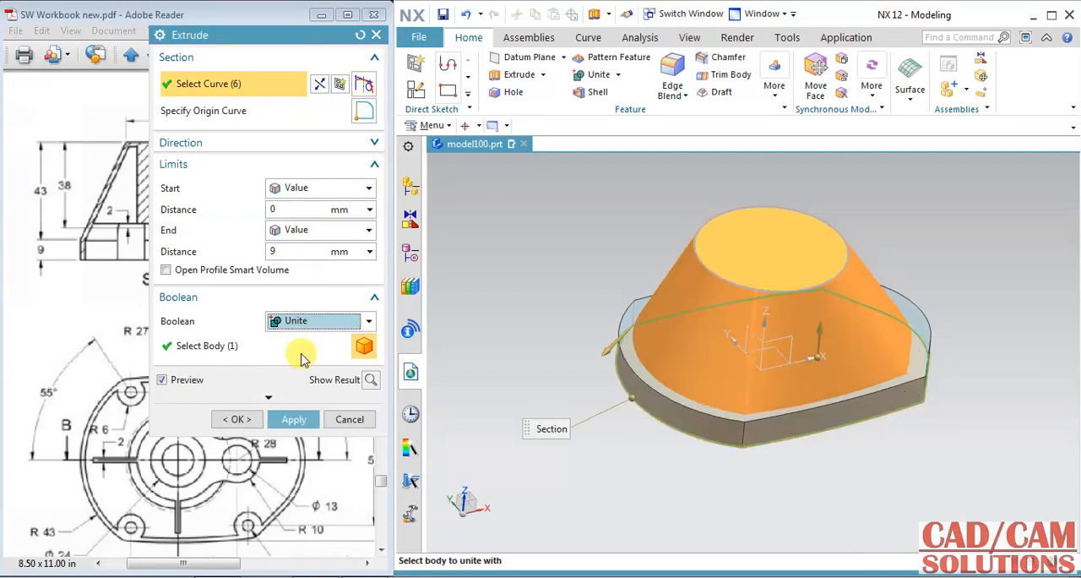
{"action": "left_click", "coordinate": [309, 142]}
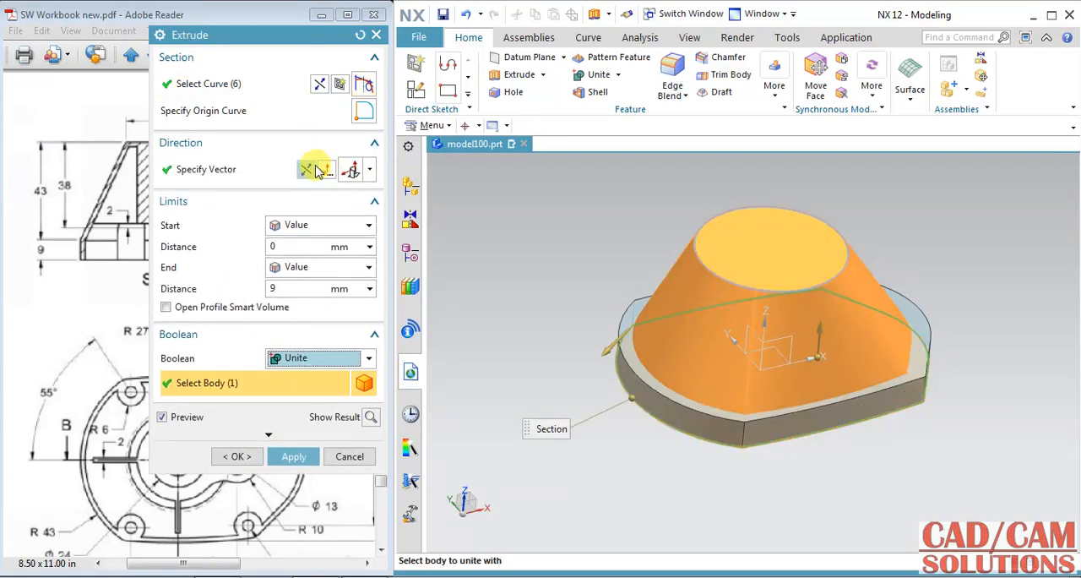
{"action": "left_click", "coordinate": [294, 454]}
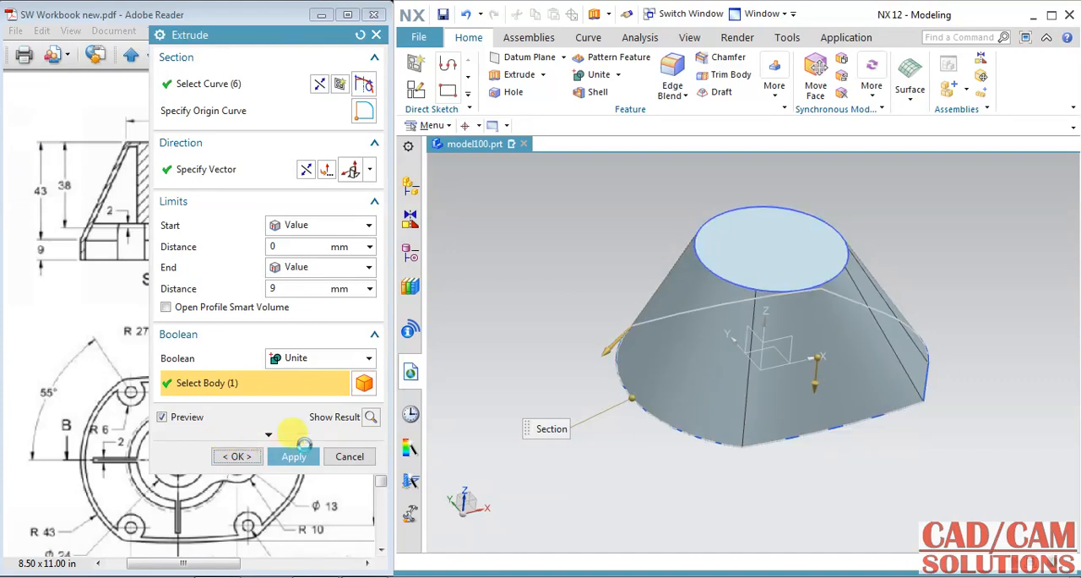
{"action": "left_click", "coordinate": [663, 422]}
{"action": "left_click", "coordinate": [663, 420]}
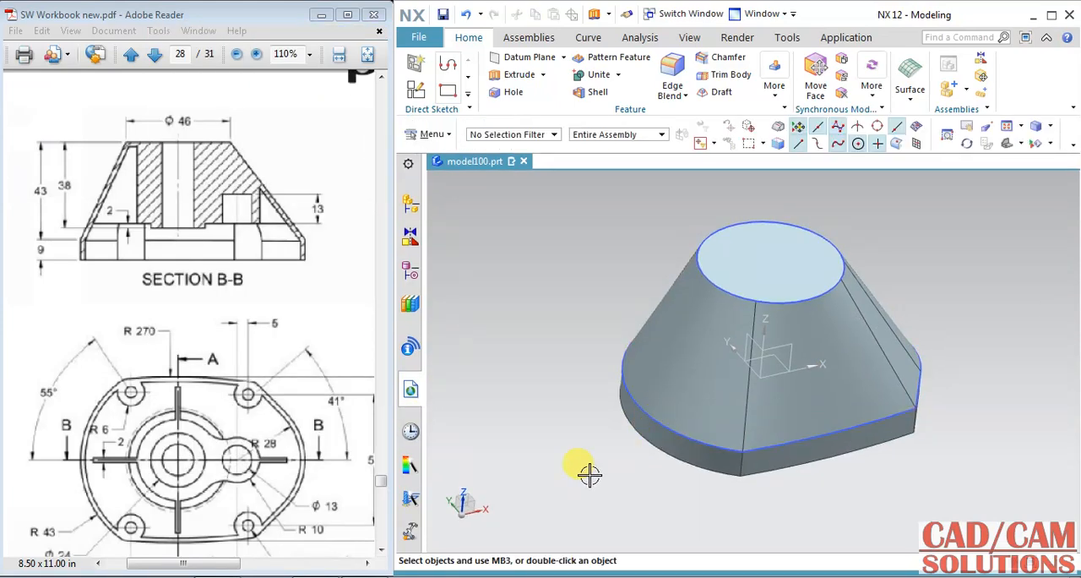
{"action": "mouse_move", "coordinate": [793, 505]}
{"action": "middle_mouse_down"}
{"action": "mouse_move", "coordinate": [768, 497]}
{"action": "mouse_move", "coordinate": [796, 480]}
{"action": "mouse_move", "coordinate": [768, 502]}
{"action": "mouse_move", "coordinate": [786, 493]}
{"action": "mouse_move", "coordinate": [814, 501]}
{"action": "middle_mouse_up"}
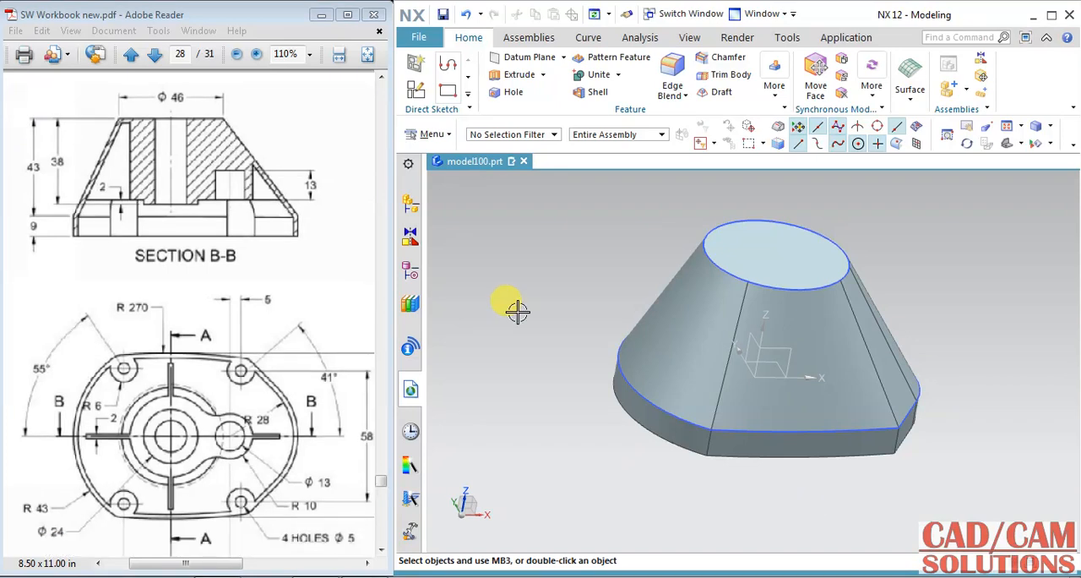
Step: Blend the four short vertical corner edges of the base rim with a 5 mm radius
{"action": "left_click", "coordinate": [673, 68]}
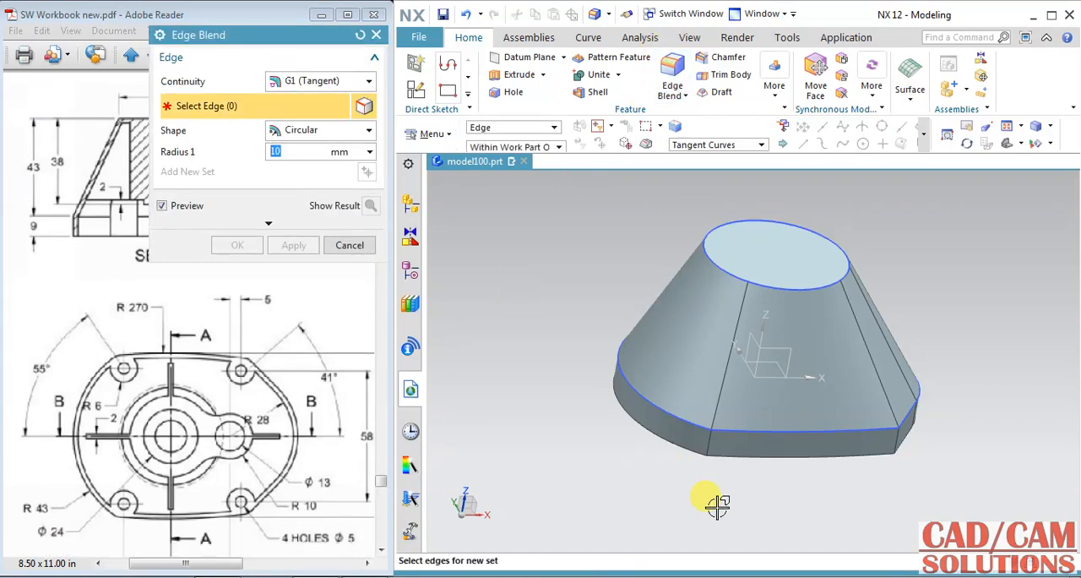
{"action": "left_click", "coordinate": [710, 437]}
{"action": "left_click", "coordinate": [897, 436]}
{"action": "middle_click_drag", "start_coordinate": [936, 472], "coordinate": [855, 499]}
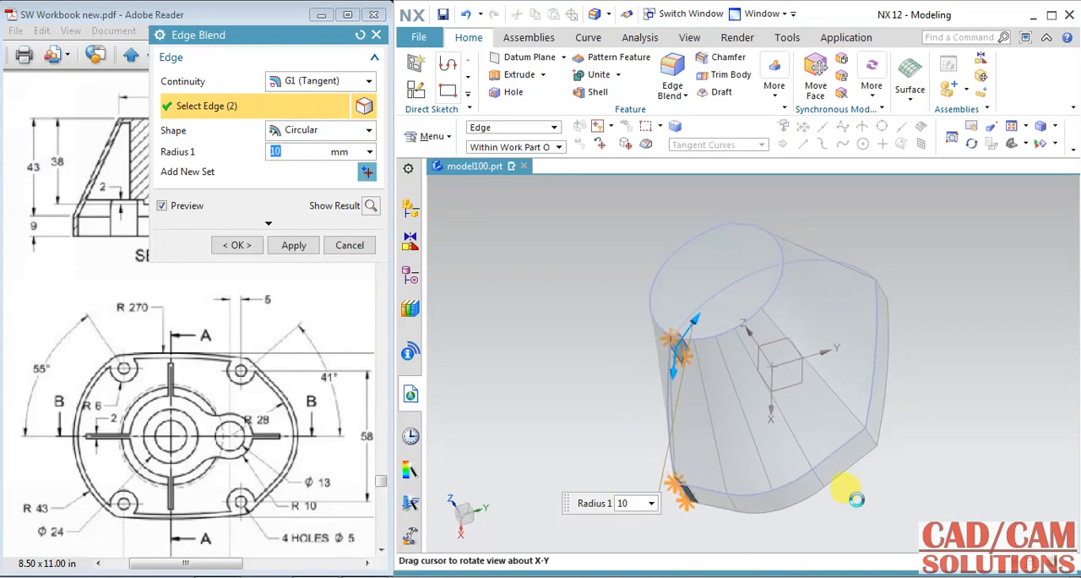
{"action": "left_click", "coordinate": [879, 433]}
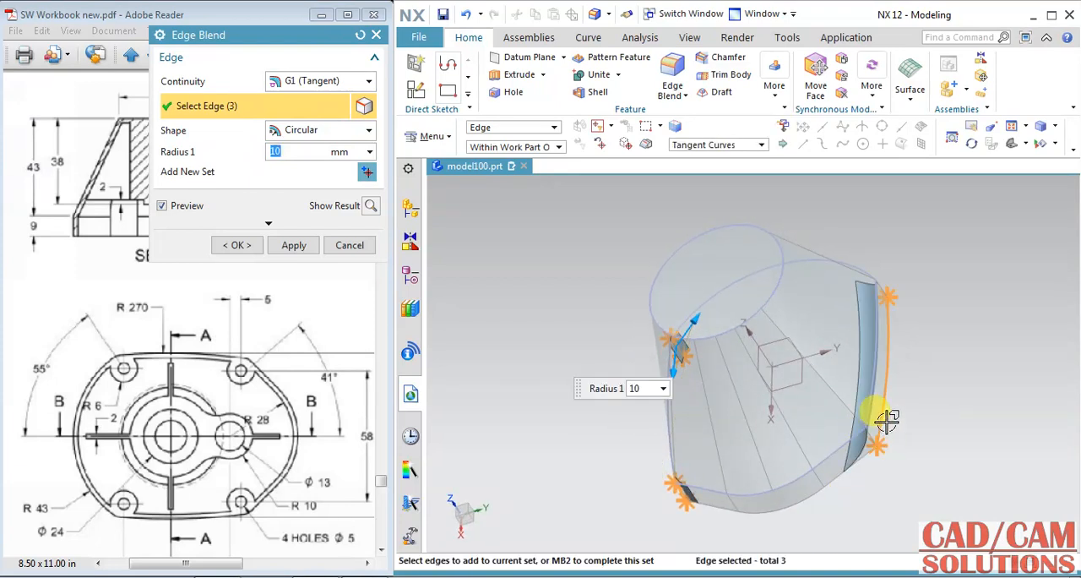
{"action": "left_click", "coordinate": [881, 404], "text": "shift"}
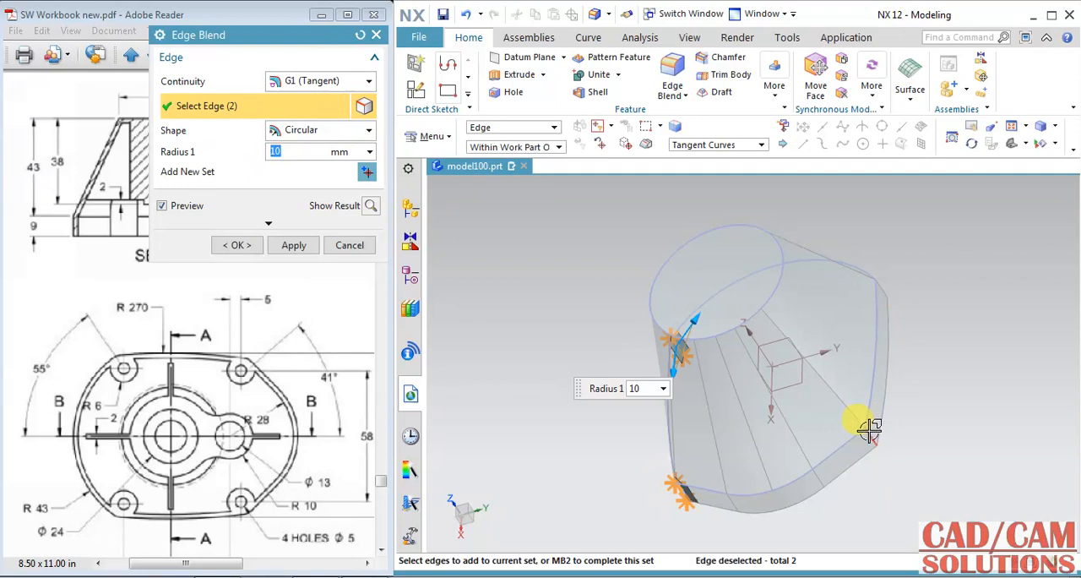
{"action": "left_click", "coordinate": [869, 430]}
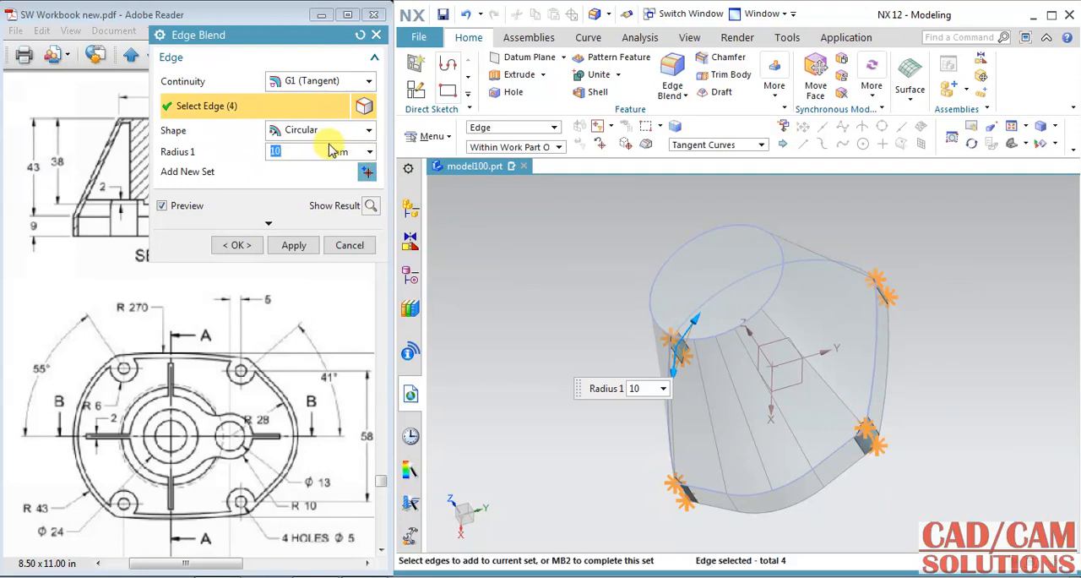
{"action": "left_click", "coordinate": [248, 252]}
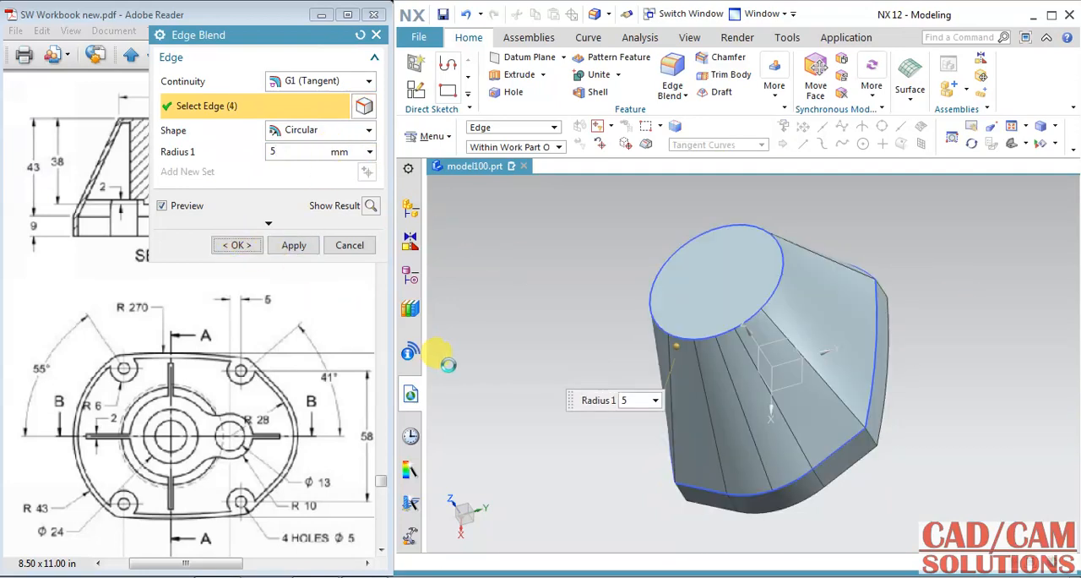
Step: Shell the body to a 2 mm wall thickness with the flat base face removed, checking the PDF drawing for the thickness
{"action": "middle_click_drag", "start_coordinate": [495, 379], "coordinate": [562, 359]}
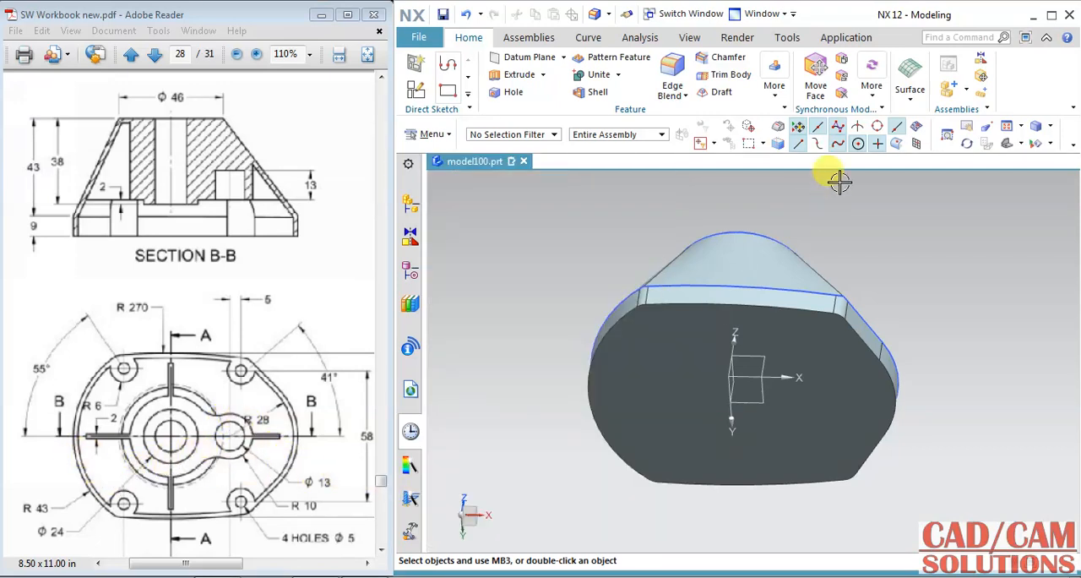
{"action": "left_click", "coordinate": [598, 95]}
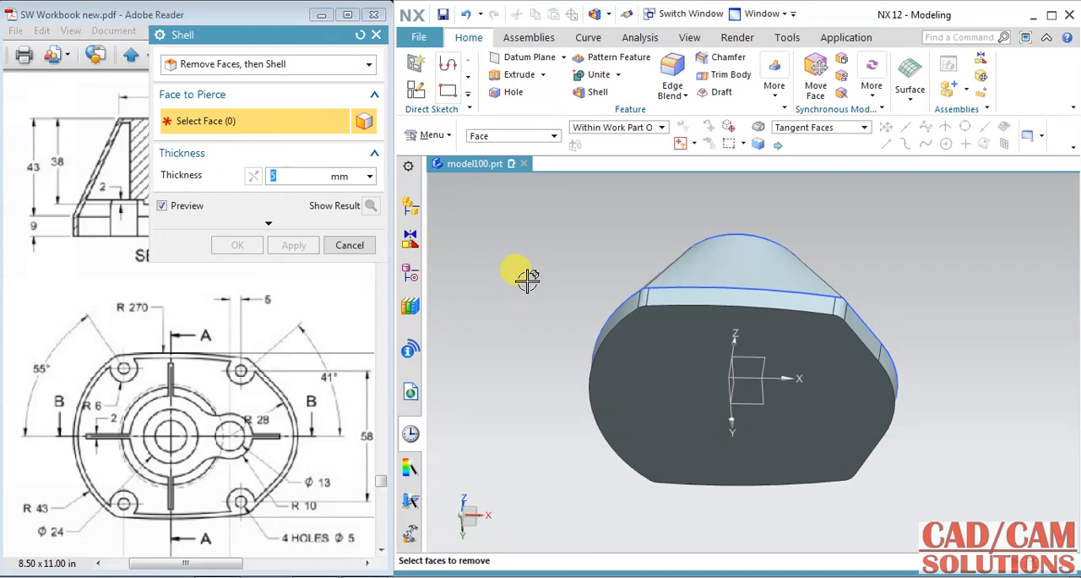
{"action": "left_click", "coordinate": [637, 373]}
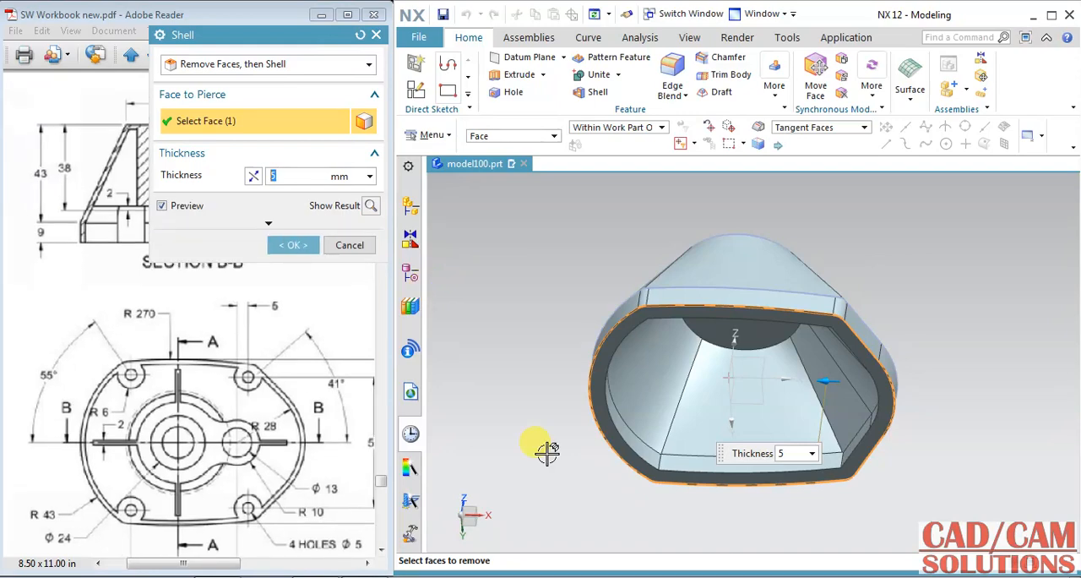
{"action": "left_click_drag", "start_coordinate": [323, 331], "coordinate": [31, 387]}
{"action": "left_click_drag", "start_coordinate": [333, 412], "coordinate": [309, 319]}
{"action": "left_click_drag", "start_coordinate": [184, 390], "coordinate": [328, 402]}
{"action": "mouse_move", "coordinate": [205, 360]}
{"action": "left_mouse_down"}
{"action": "mouse_move", "coordinate": [331, 388]}
{"action": "mouse_move", "coordinate": [241, 338]}
{"action": "mouse_move", "coordinate": [252, 333]}
{"action": "left_mouse_up"}
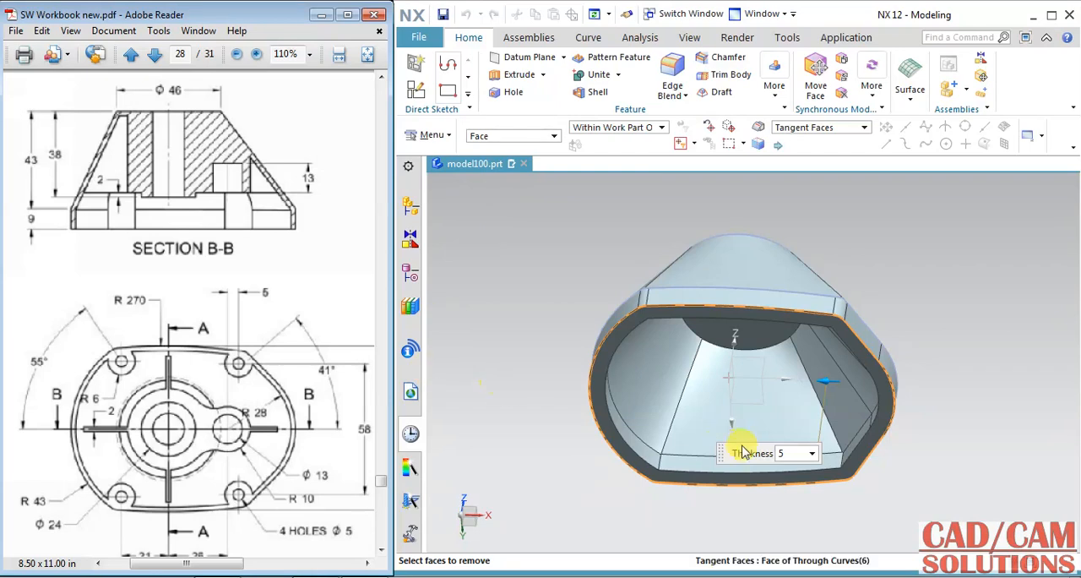
{"action": "left_click", "coordinate": [788, 456]}
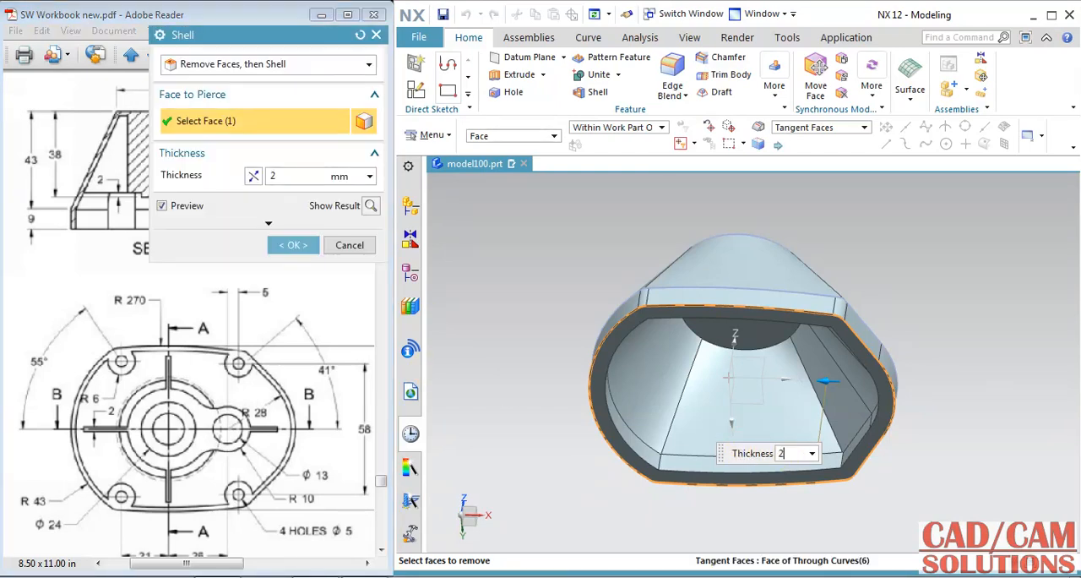
{"action": "left_click", "coordinate": [285, 250]}
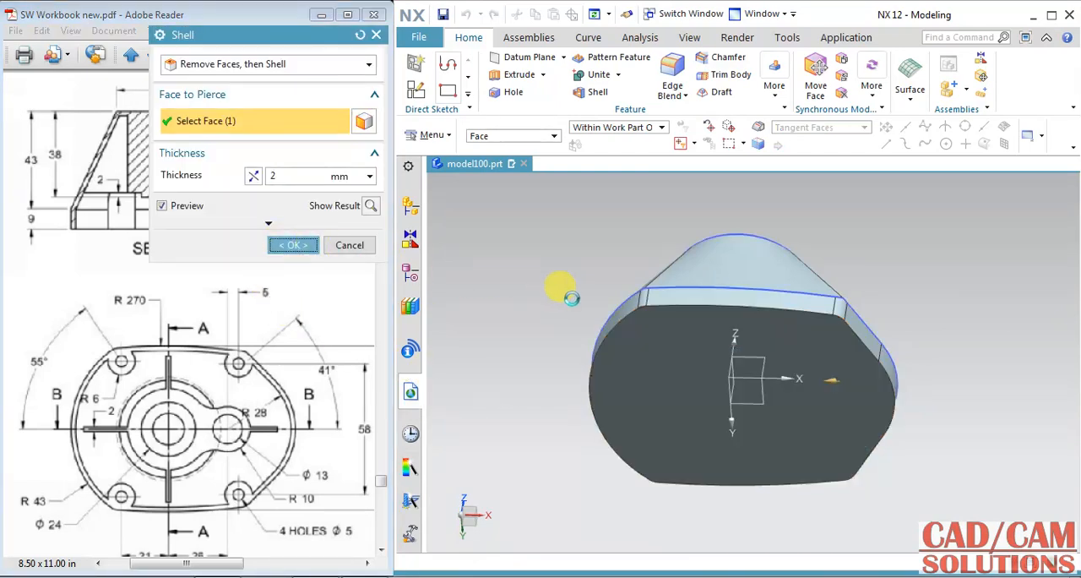
{"action": "middle_click_drag", "start_coordinate": [591, 302], "coordinate": [582, 257]}
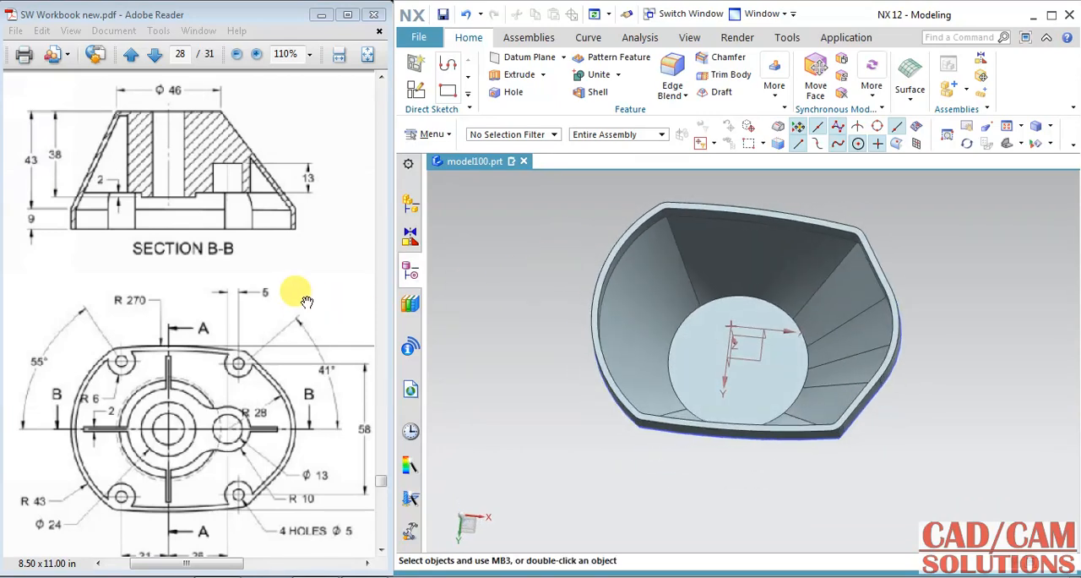
{"action": "mouse_move", "coordinate": [307, 302]}
{"action": "left_mouse_down"}
{"action": "mouse_move", "coordinate": [292, 293]}
{"action": "mouse_move", "coordinate": [194, 299]}
{"action": "mouse_move", "coordinate": [141, 328]}
{"action": "mouse_move", "coordinate": [169, 352]}
{"action": "mouse_move", "coordinate": [286, 307]}
{"action": "left_mouse_up"}
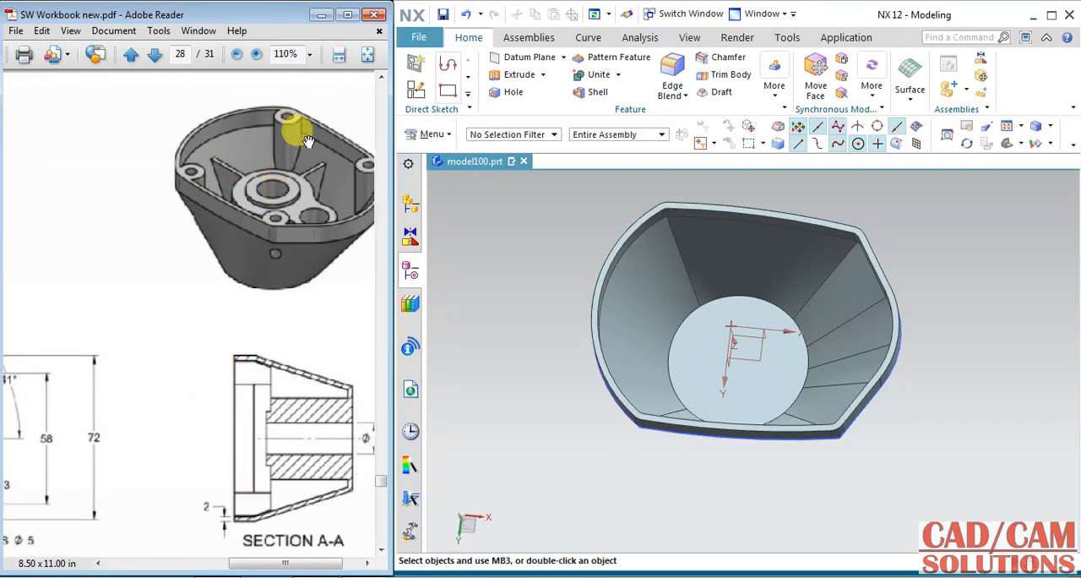
Step: Start a sketch on the flat rim face with its horizontal reference along the X axis, following the PDF drawing's plan view
{"action": "left_click_drag", "start_coordinate": [197, 207], "coordinate": [211, 227]}
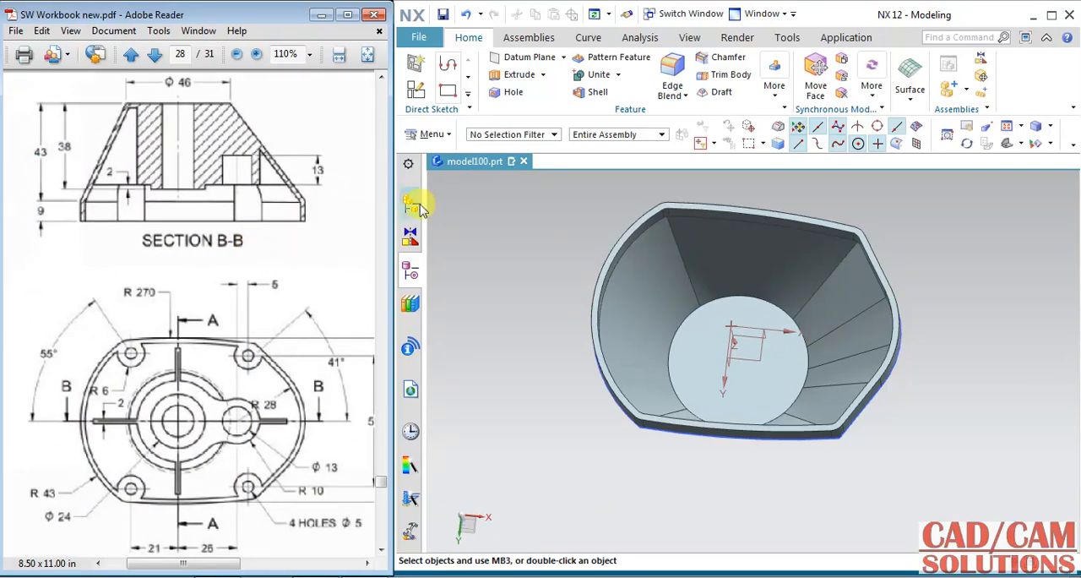
{"action": "left_click", "coordinate": [418, 91]}
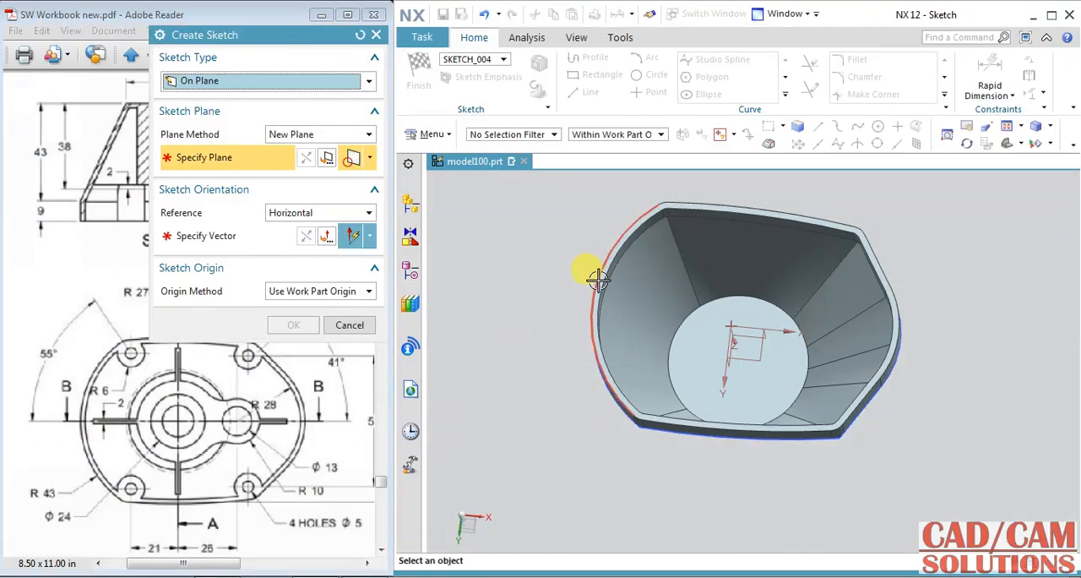
{"action": "left_click", "coordinate": [583, 272]}
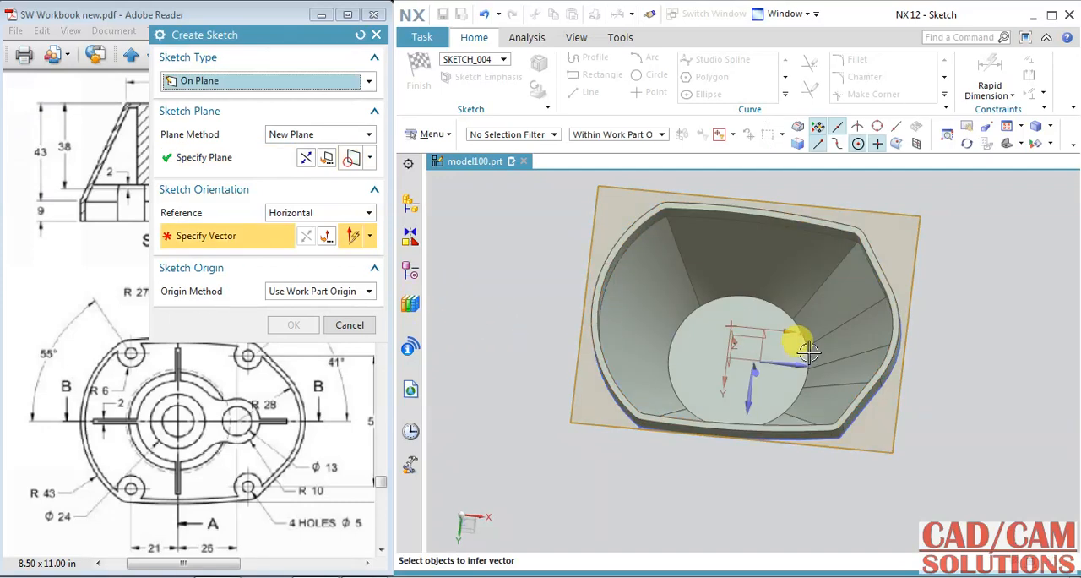
{"action": "left_click", "coordinate": [782, 340]}
{"action": "left_click", "coordinate": [304, 323]}
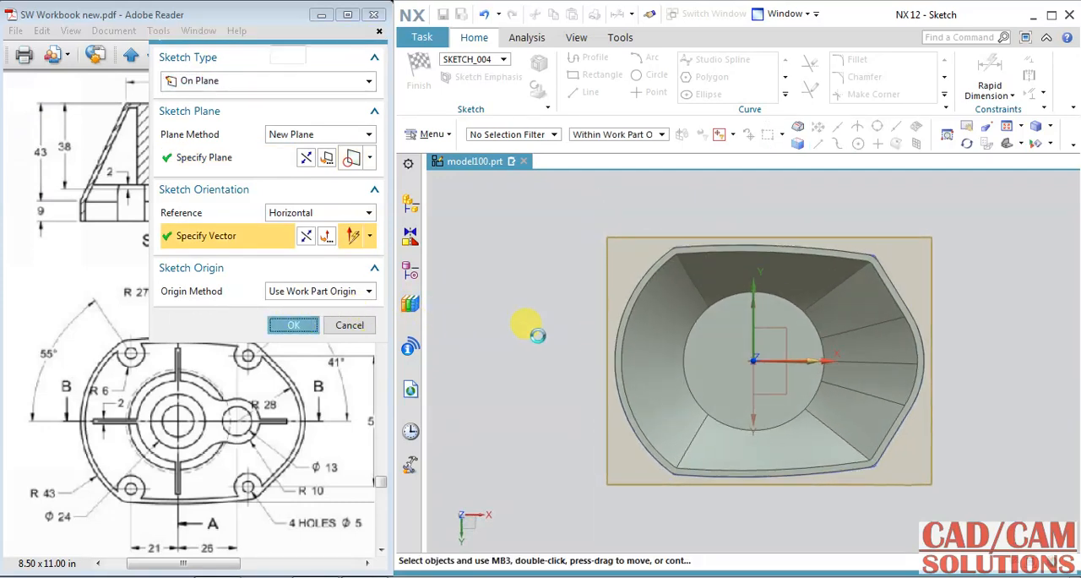
{"action": "scroll", "coordinate": [857, 244], "scroll_direction": "up", "scroll_amount": 2}
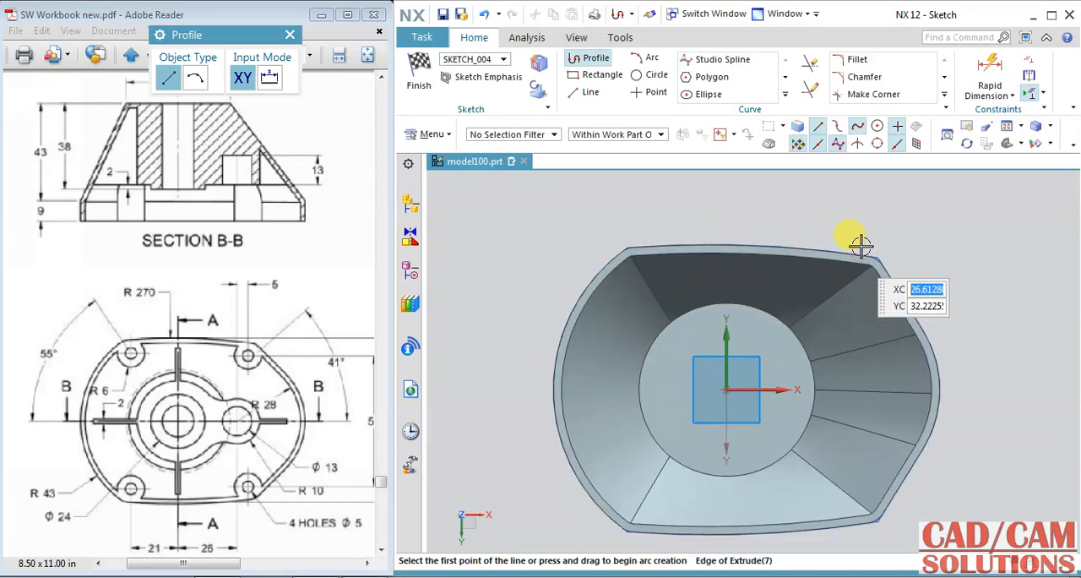
Step: Sketch a circle near the rim's upper-left corner and set its diameter to 12 mm
{"action": "left_click", "coordinate": [656, 75]}
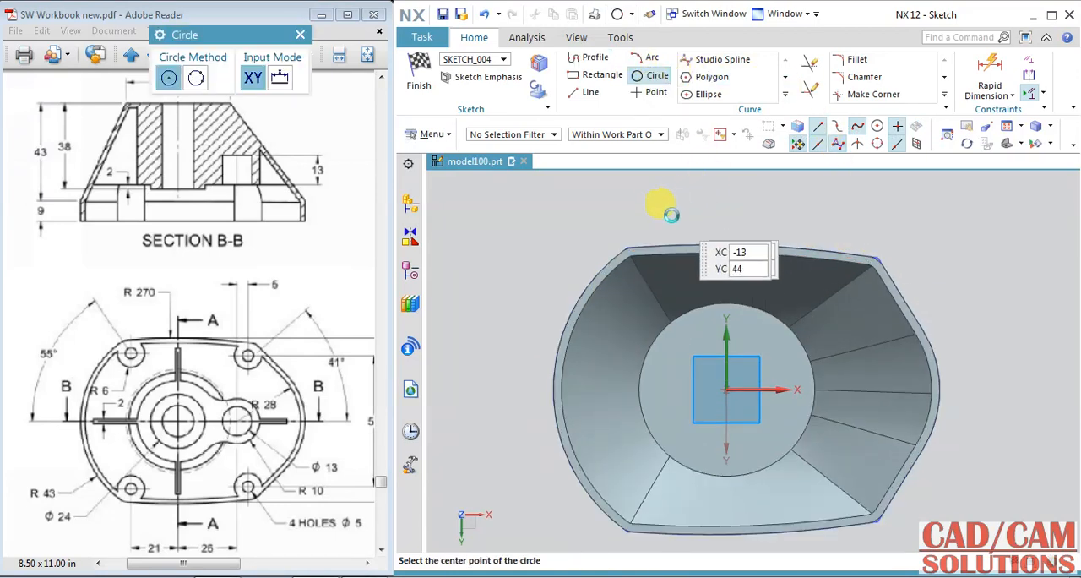
{"action": "left_click", "coordinate": [630, 284]}
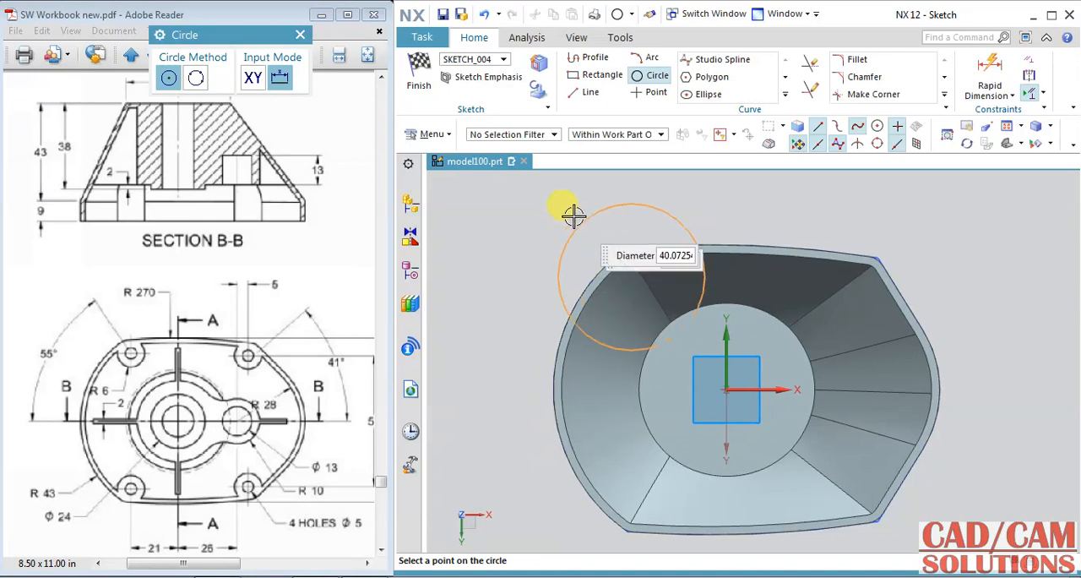
{"action": "left_click", "coordinate": [684, 211]}
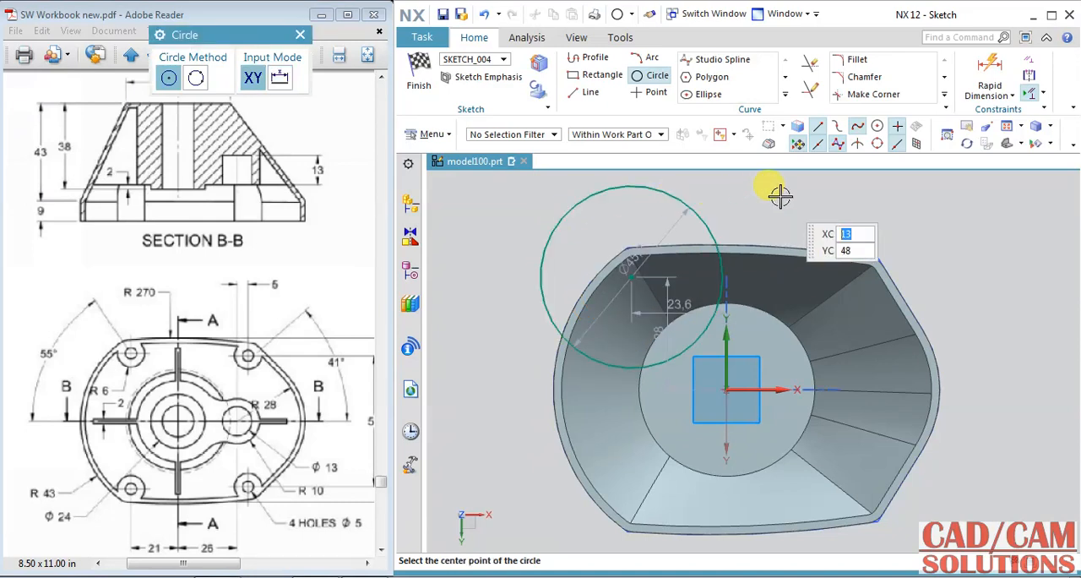
{"action": "key", "text": "Escape"}
{"action": "double_click", "coordinate": [672, 224]}
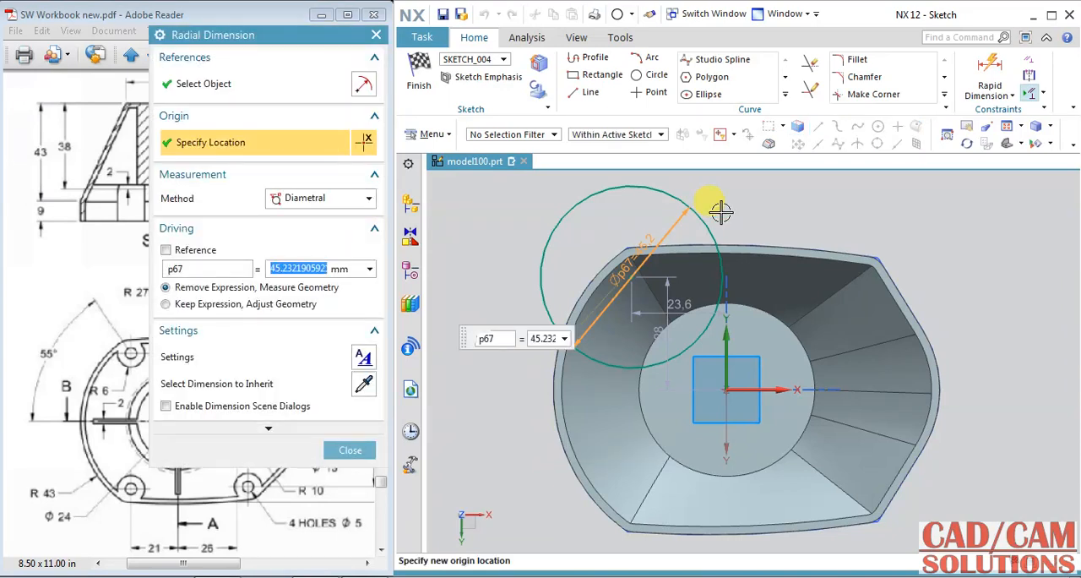
{"action": "key", "text": "Return"}
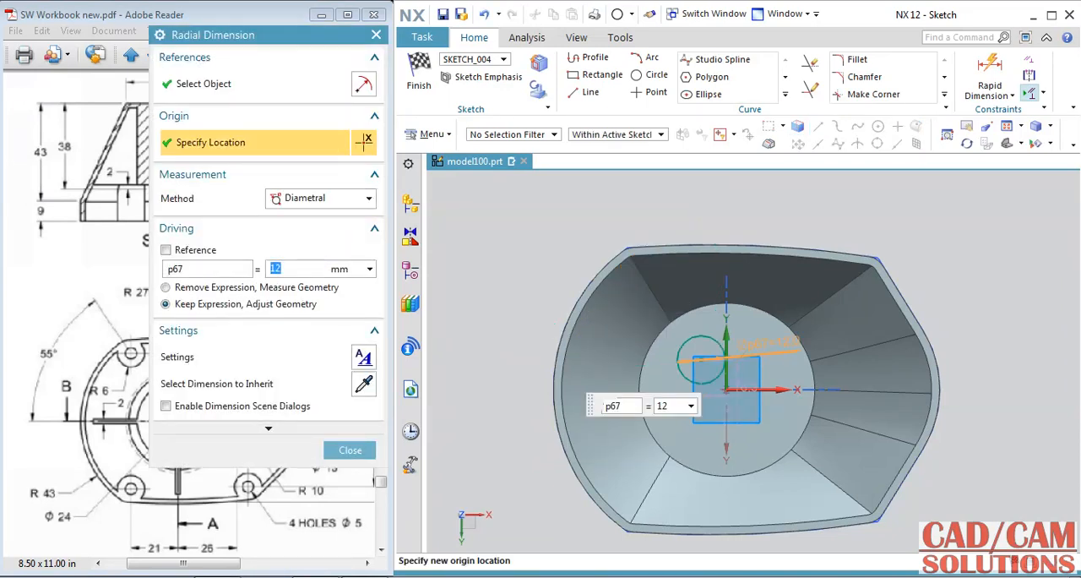
{"action": "left_click", "coordinate": [351, 450]}
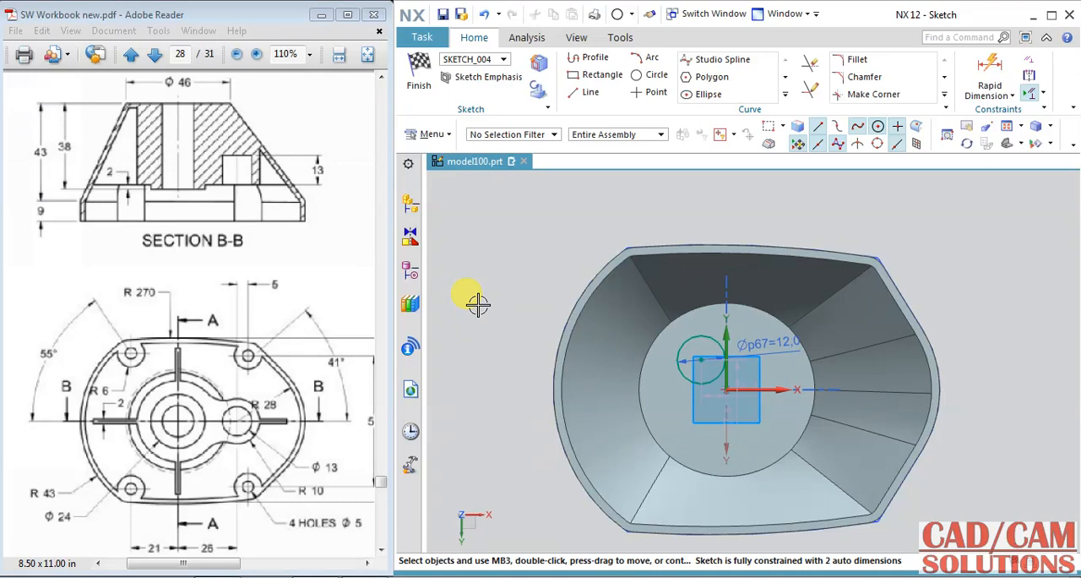
{"action": "left_click", "coordinate": [589, 93]}
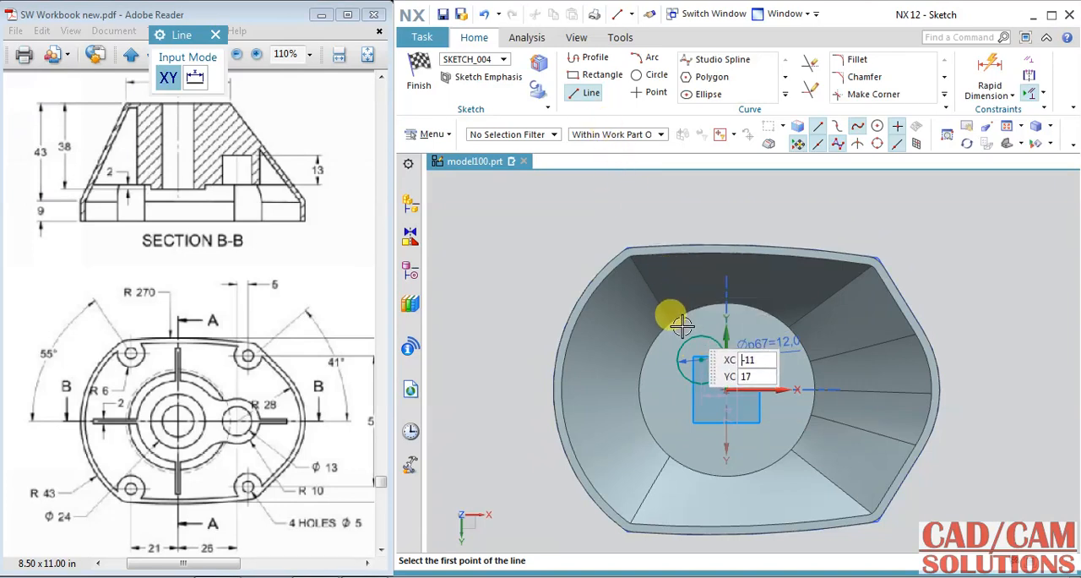
{"action": "scroll", "coordinate": [682, 322], "scroll_direction": "up", "scroll_amount": 4}
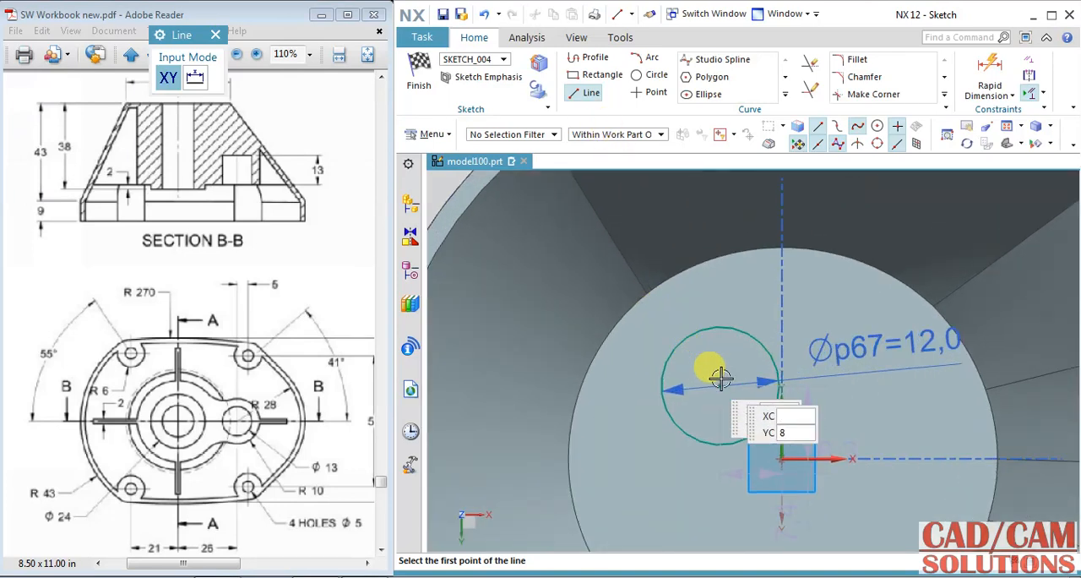
{"action": "left_click", "coordinate": [773, 447]}
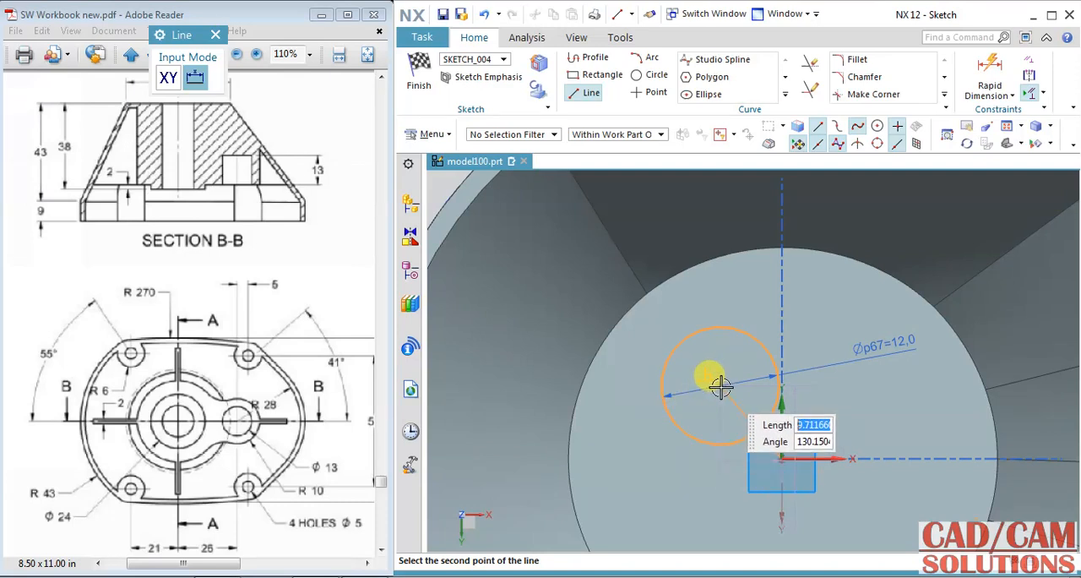
{"action": "scroll", "coordinate": [768, 414], "scroll_direction": "down", "scroll_amount": 2}
{"action": "scroll", "coordinate": [866, 439], "scroll_direction": "down", "scroll_amount": 2}
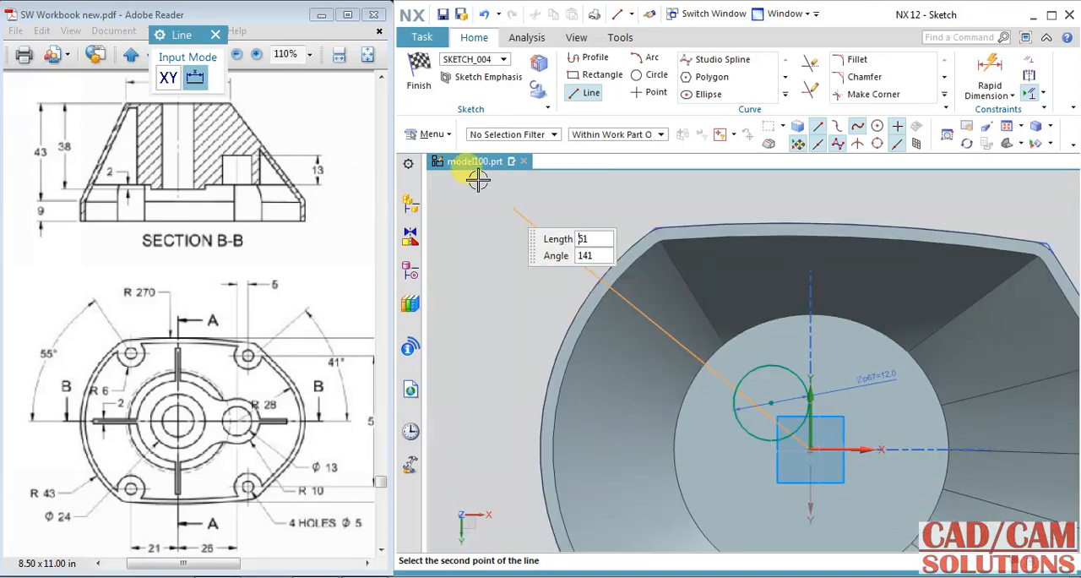
{"action": "left_click", "coordinate": [568, 90]}
Step: Move the 12 mm circle into the rim's upper-left corner and draw a line from its centre to the sketch origin
{"action": "mouse_move", "coordinate": [771, 402]}
{"action": "left_mouse_down"}
{"action": "mouse_move", "coordinate": [628, 259]}
{"action": "mouse_move", "coordinate": [667, 281]}
{"action": "mouse_move", "coordinate": [659, 253]}
{"action": "mouse_move", "coordinate": [666, 268]}
{"action": "left_mouse_up"}
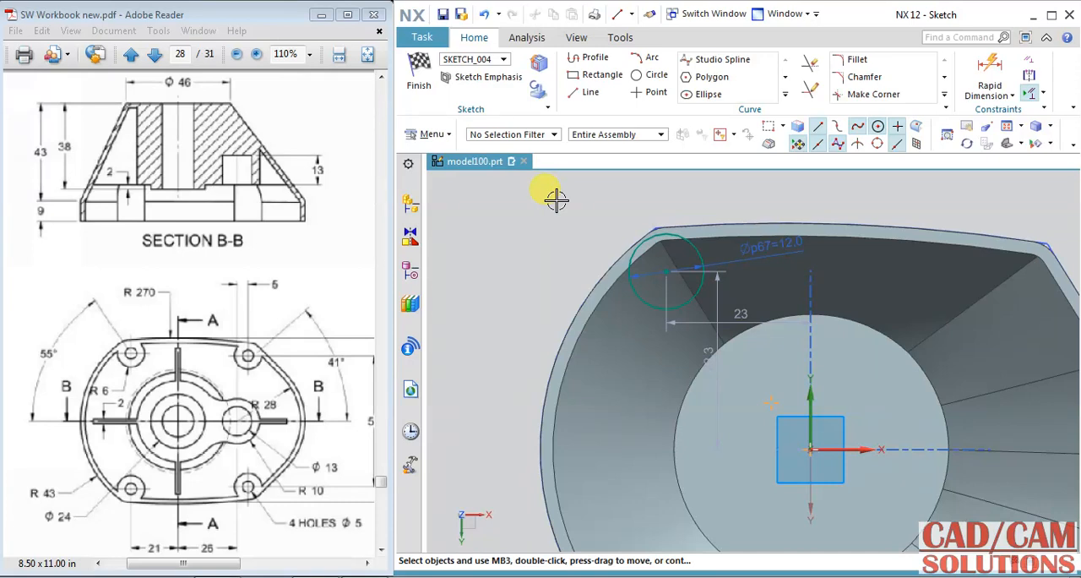
{"action": "left_click", "coordinate": [587, 92]}
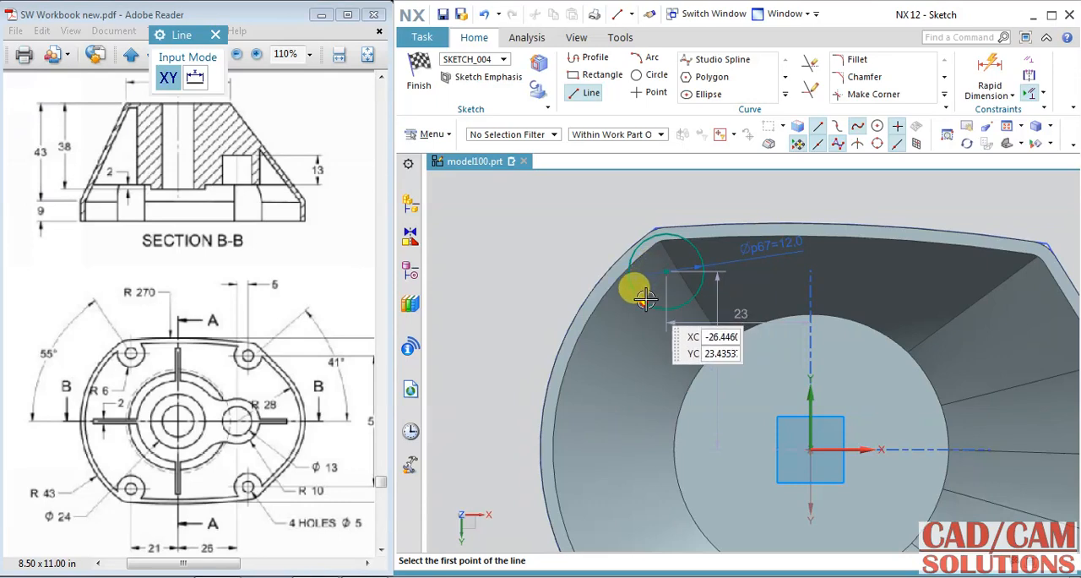
{"action": "left_click", "coordinate": [877, 125]}
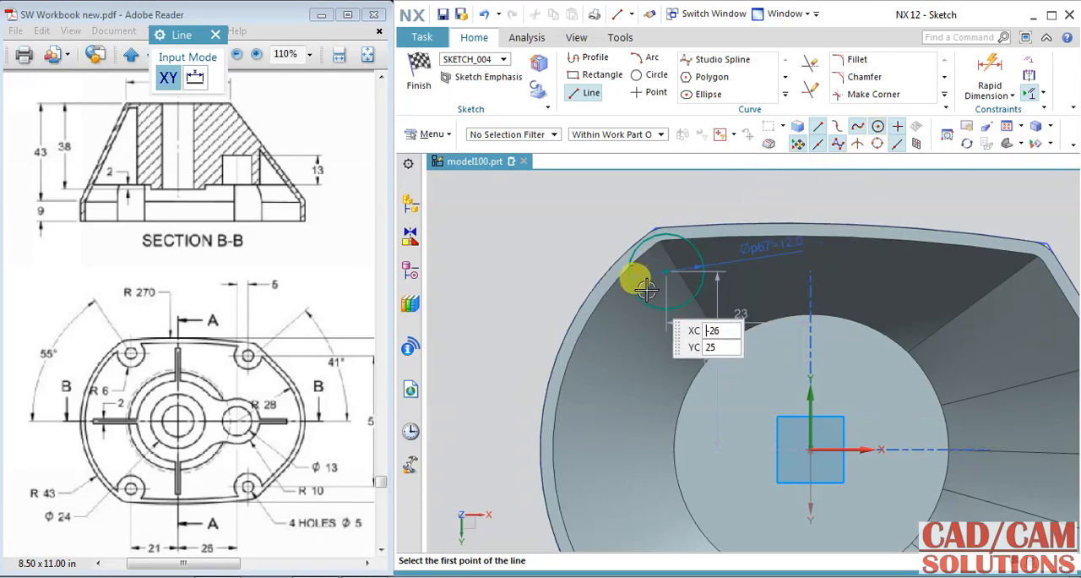
{"action": "left_click", "coordinate": [661, 264]}
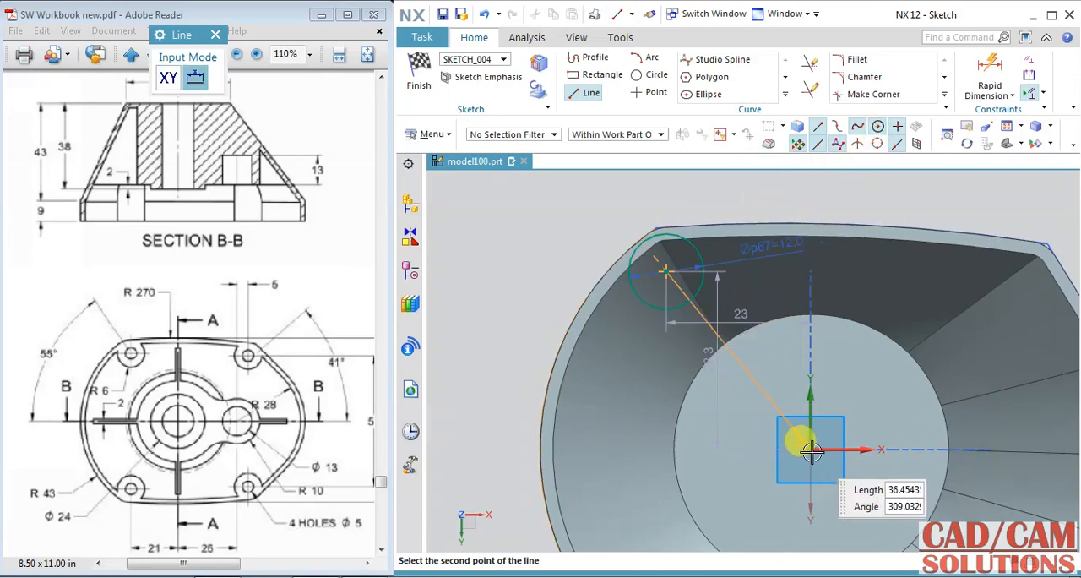
{"action": "left_click", "coordinate": [810, 450]}
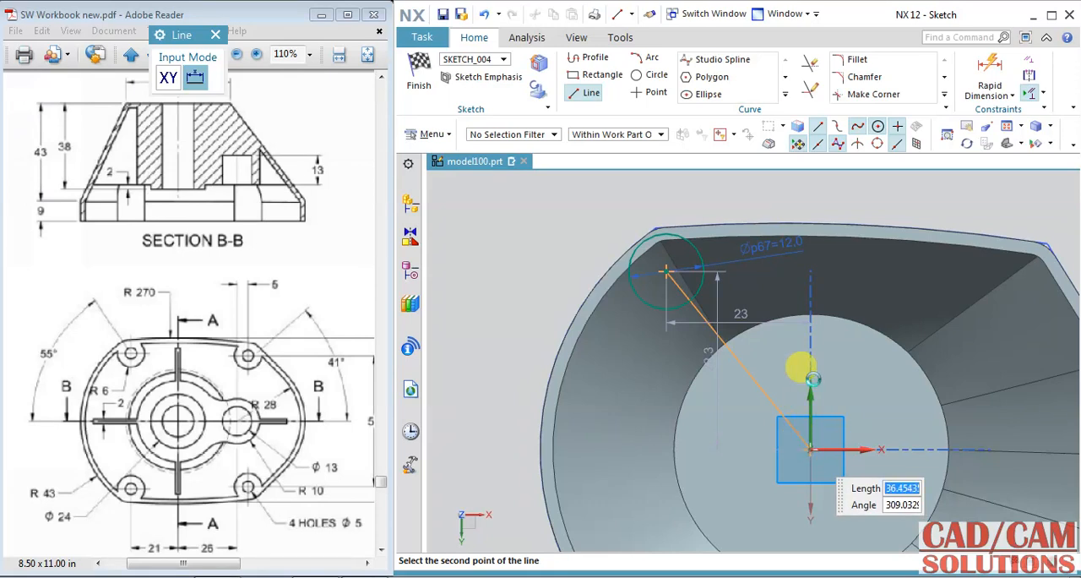
Step: Add a 55° angular dimension between the horizontal axis and the line to the corner circle's centre
{"action": "left_click", "coordinate": [1005, 96]}
{"action": "left_click", "coordinate": [992, 174]}
{"action": "left_click", "coordinate": [836, 450]}
{"action": "left_click", "coordinate": [770, 398]}
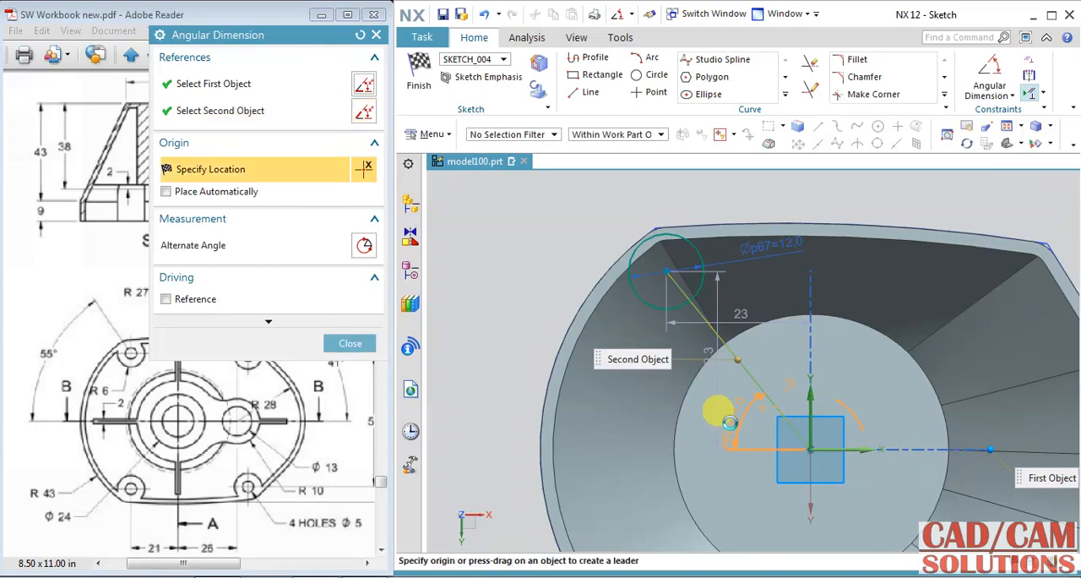
{"action": "left_click", "coordinate": [591, 304]}
{"action": "type", "text": "55"}
{"action": "key", "text": "Return"}
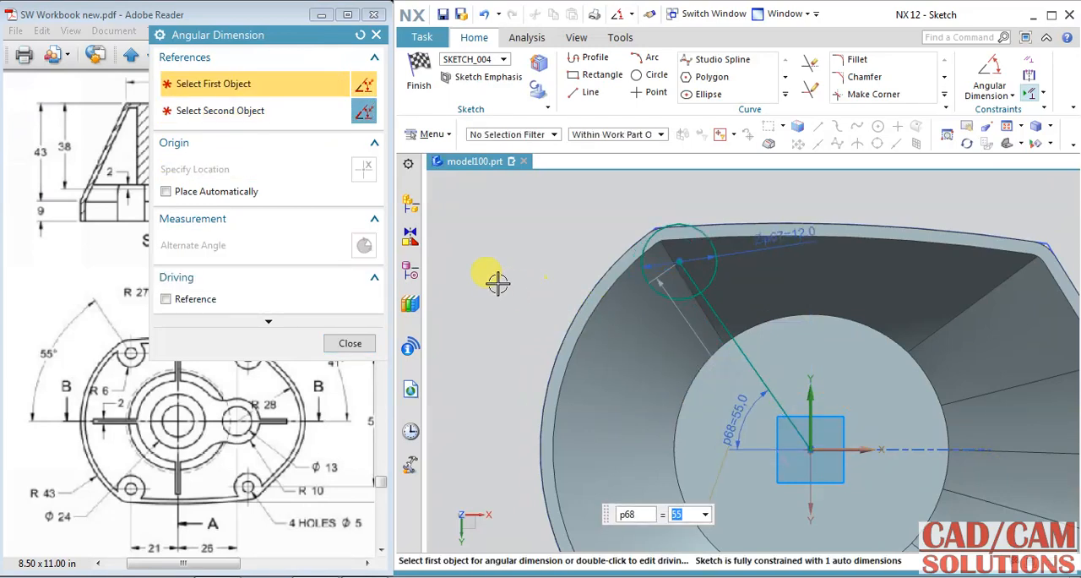
{"action": "left_click", "coordinate": [351, 343]}
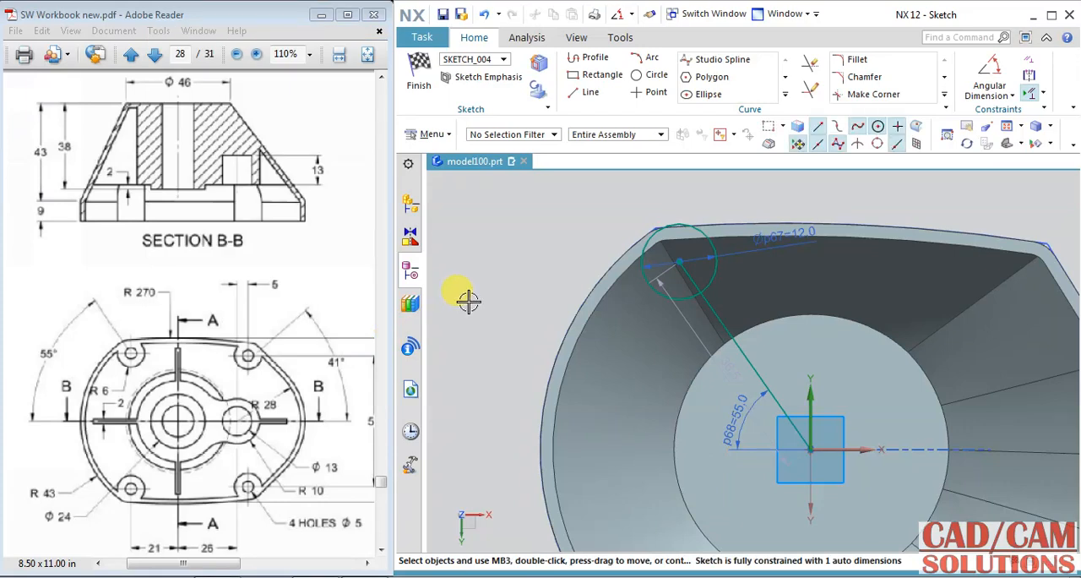
Step: Make the 12 mm circle tangent to the rim's upper outer edge and add the drawing's 5 mm hole circle concentric with it
{"action": "left_click", "coordinate": [1030, 72]}
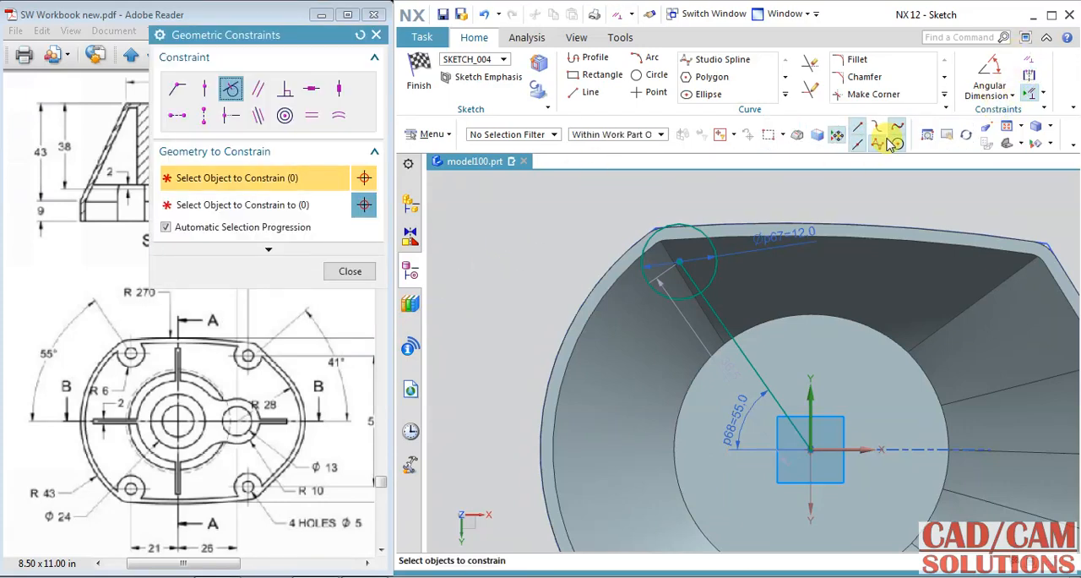
{"action": "left_click", "coordinate": [695, 226]}
{"action": "left_click", "coordinate": [718, 217]}
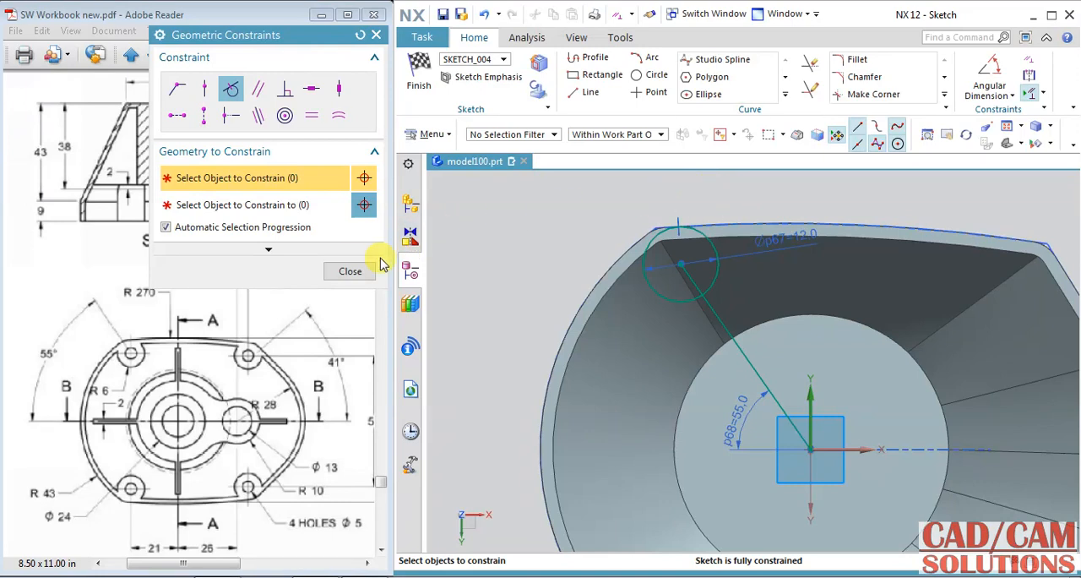
{"action": "left_click", "coordinate": [351, 268]}
{"action": "left_click", "coordinate": [650, 74]}
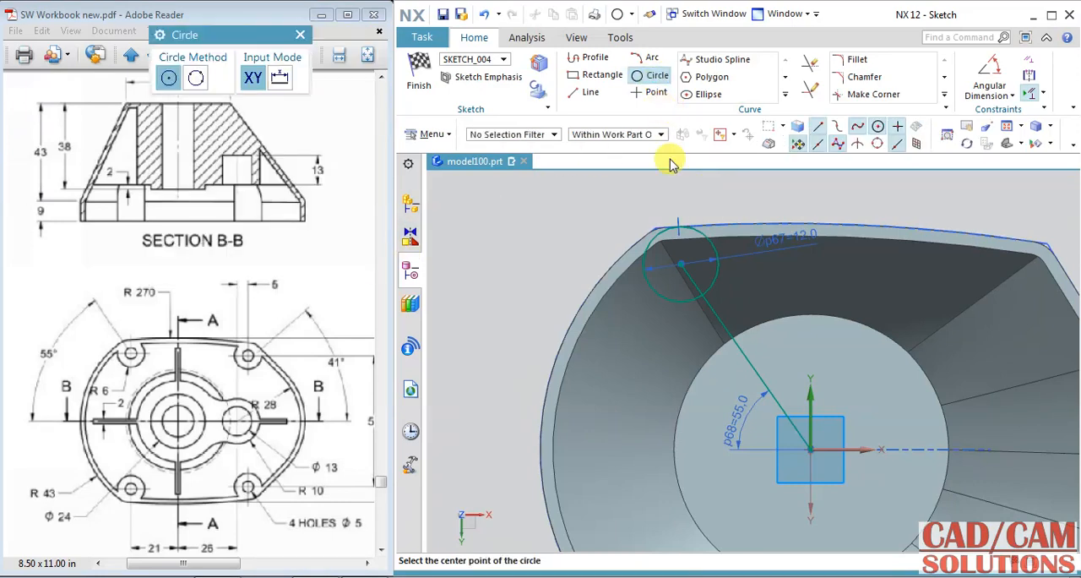
{"action": "left_click", "coordinate": [680, 264]}
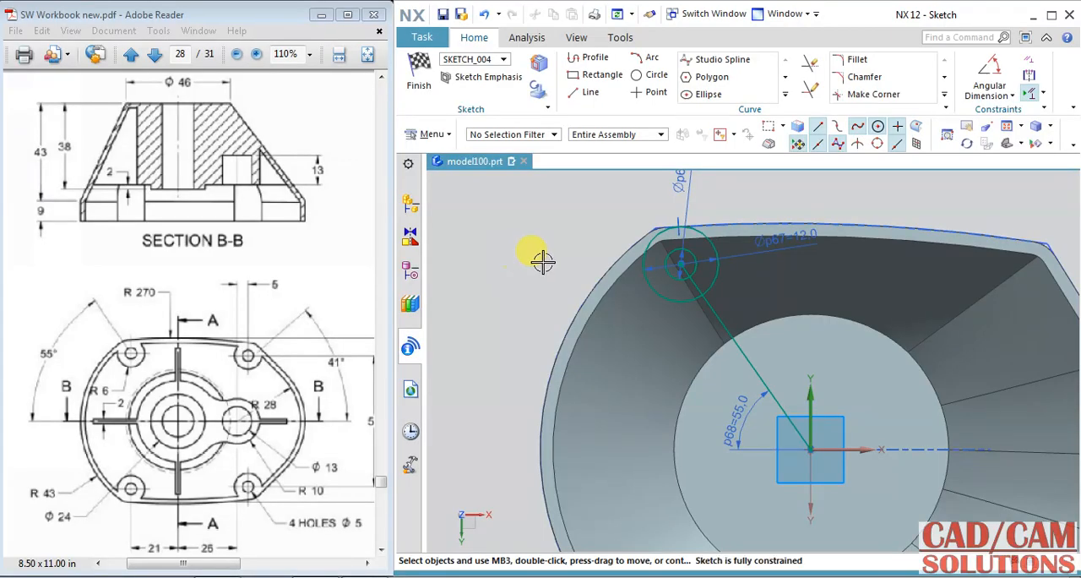
Step: Sketch another circle near the rim's upper-right corner and set its diameter to 12 mm
{"action": "middle_click_drag", "start_coordinate": [752, 212], "coordinate": [656, 222], "text": "shift"}
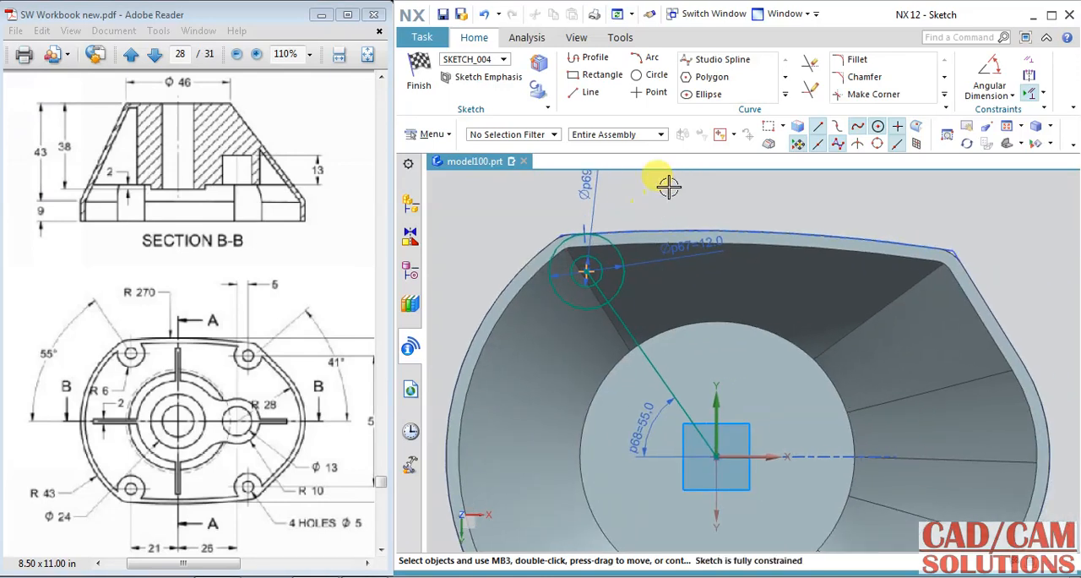
{"action": "left_click", "coordinate": [655, 78]}
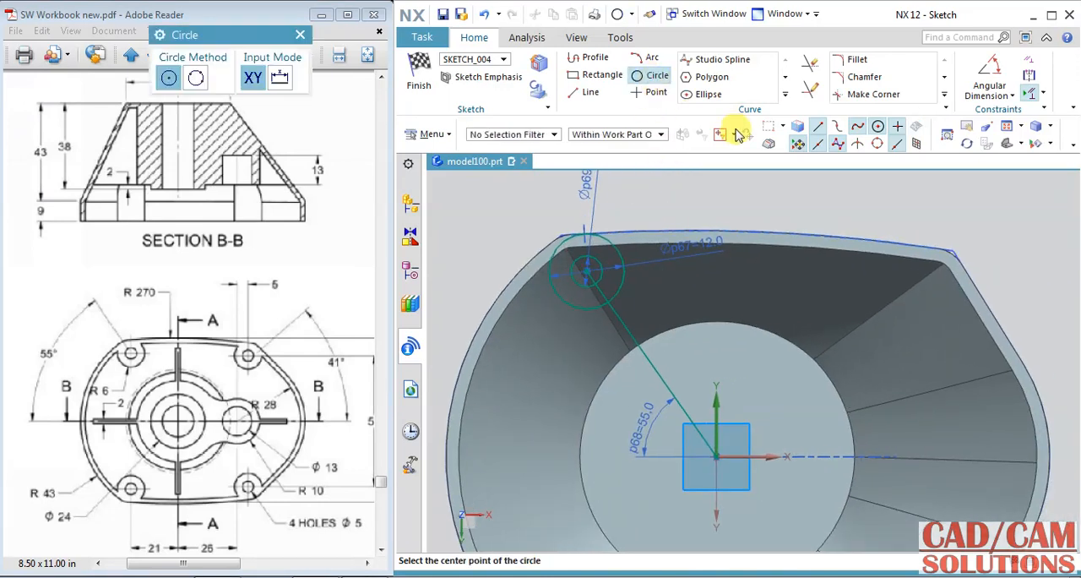
{"action": "left_click", "coordinate": [893, 281]}
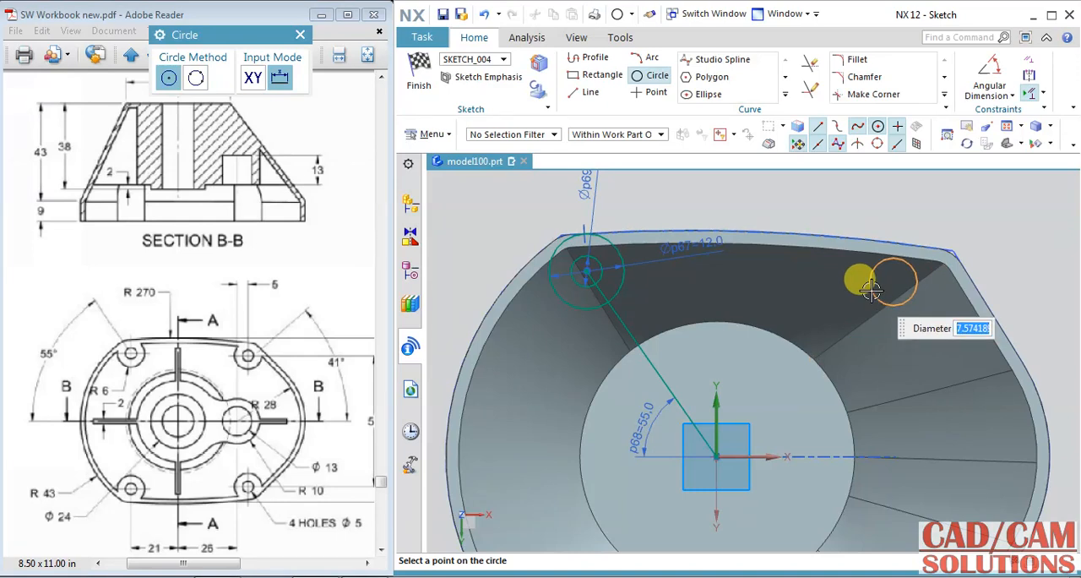
{"action": "left_click", "coordinate": [872, 289]}
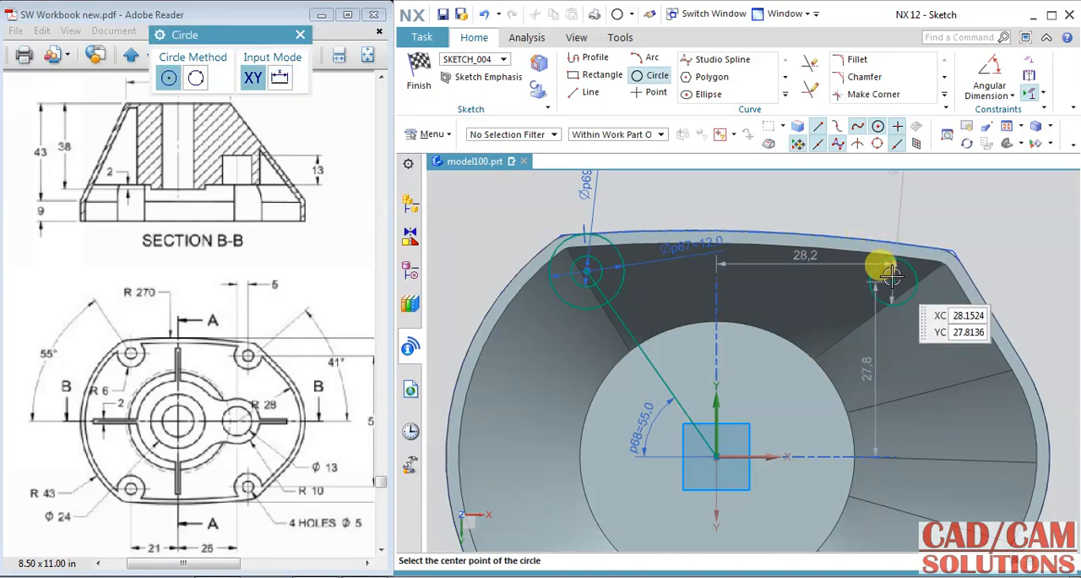
{"action": "middle_click", "coordinate": [964, 196]}
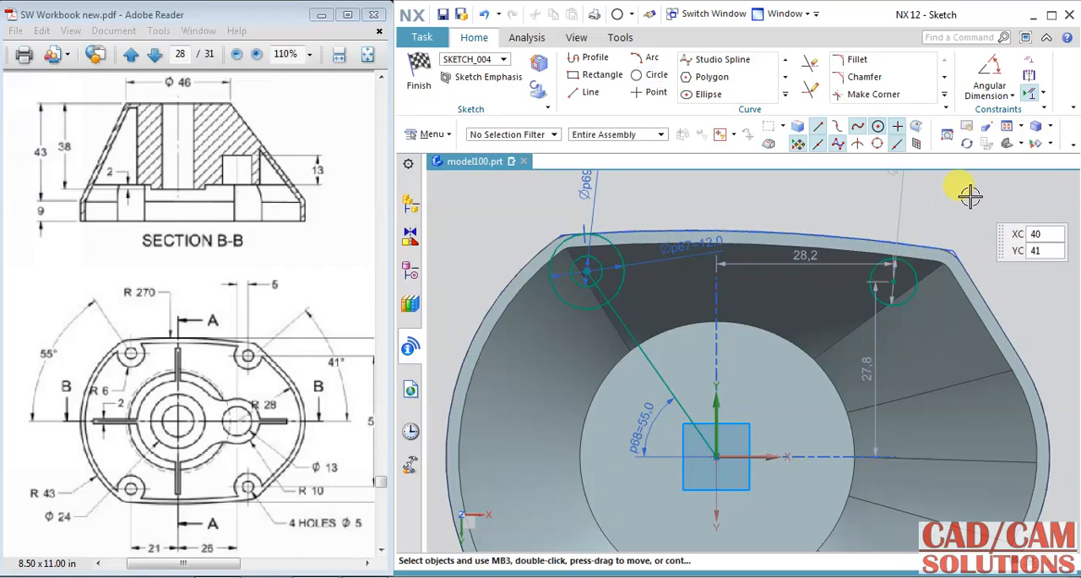
{"action": "double_click", "coordinate": [899, 192]}
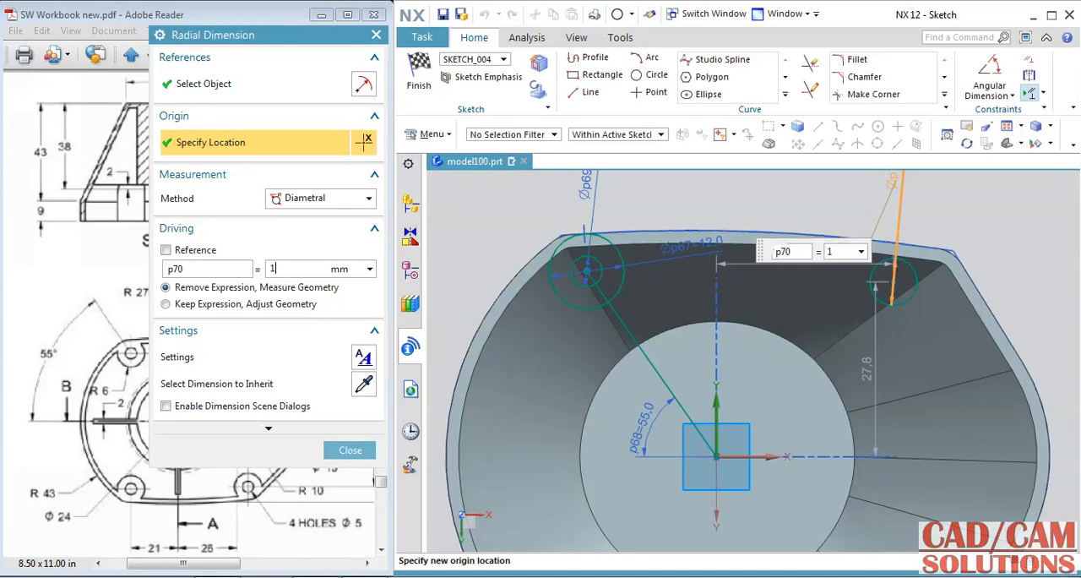
{"action": "type", "text": "12"}
{"action": "key", "text": "Return"}
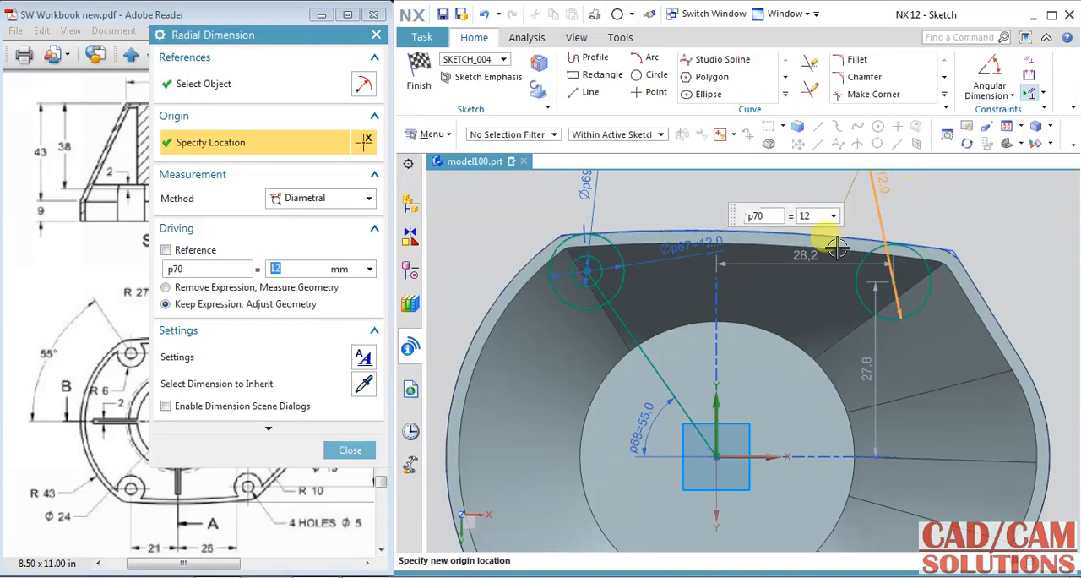
{"action": "left_click", "coordinate": [352, 449]}
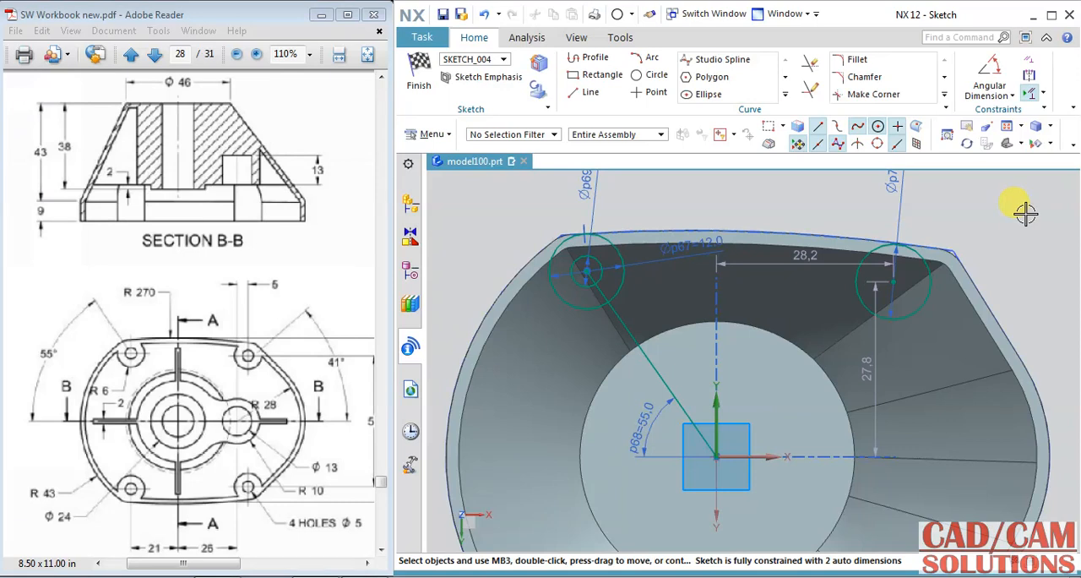
Step: Make the upper-right 12 mm circle tangent to the rim's upper outer edge and draw a line from its centre to the sketch origin
{"action": "left_click", "coordinate": [1030, 67]}
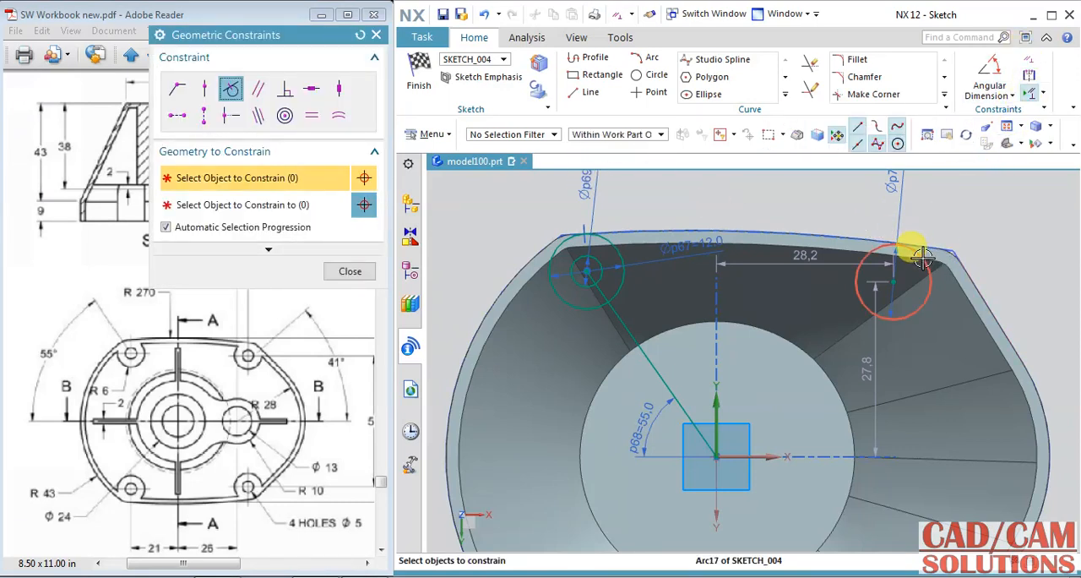
{"action": "left_click", "coordinate": [923, 245]}
{"action": "left_click", "coordinate": [925, 243]}
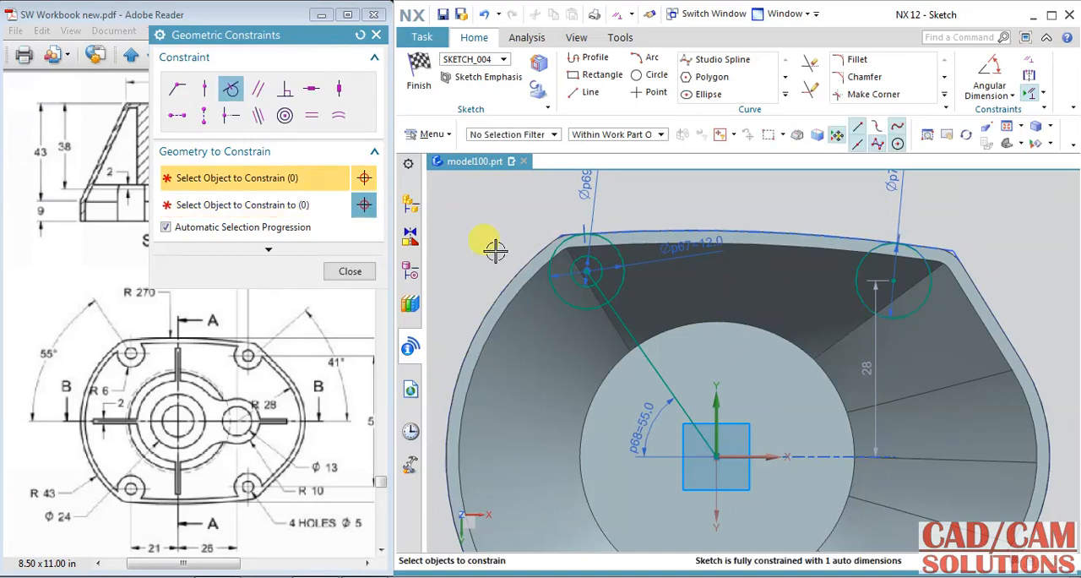
{"action": "left_click", "coordinate": [366, 272]}
{"action": "left_click", "coordinate": [586, 93]}
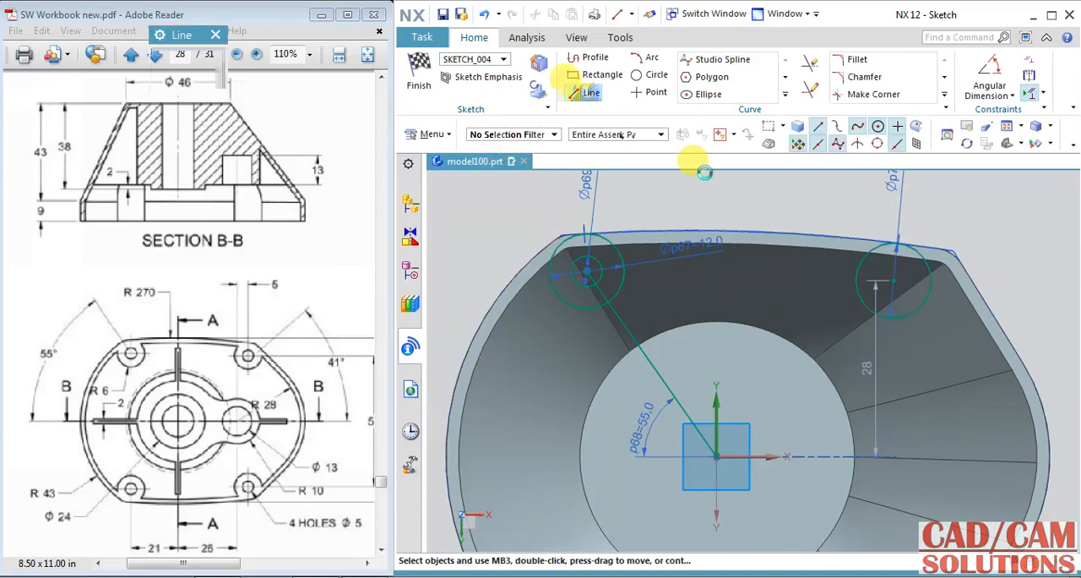
{"action": "left_click", "coordinate": [893, 281]}
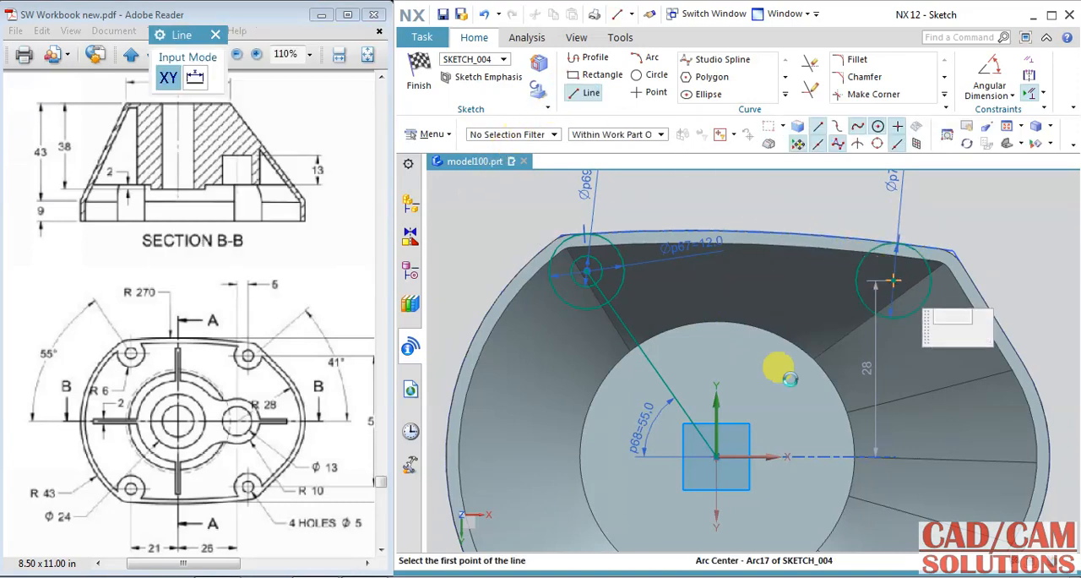
{"action": "left_click", "coordinate": [716, 456]}
Step: Add a 41° angular dimension between the horizontal axis and the line to the upper-right circle's centre
{"action": "left_click", "coordinate": [989, 80]}
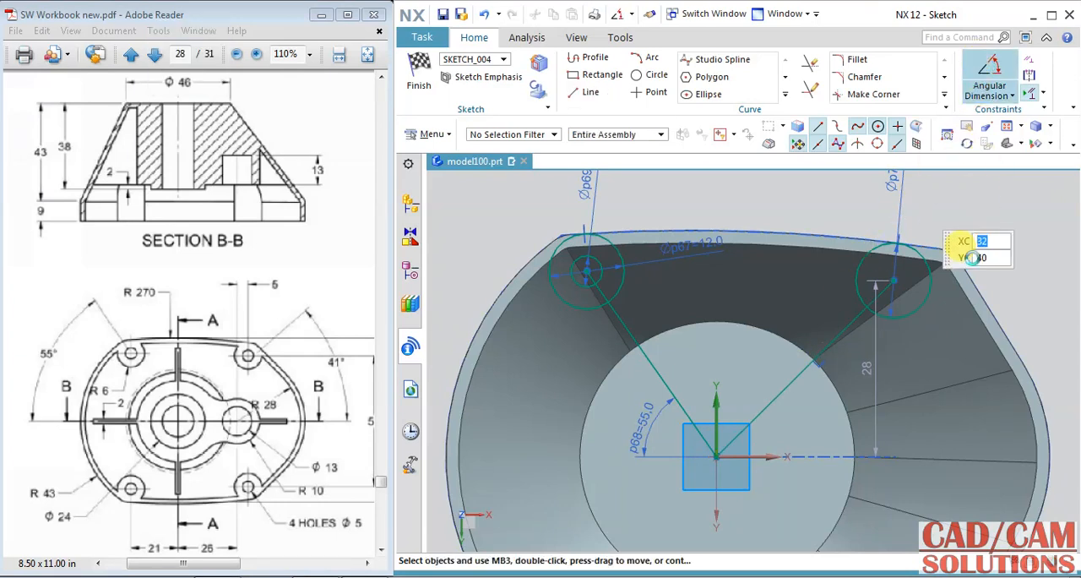
{"action": "left_click", "coordinate": [748, 456]}
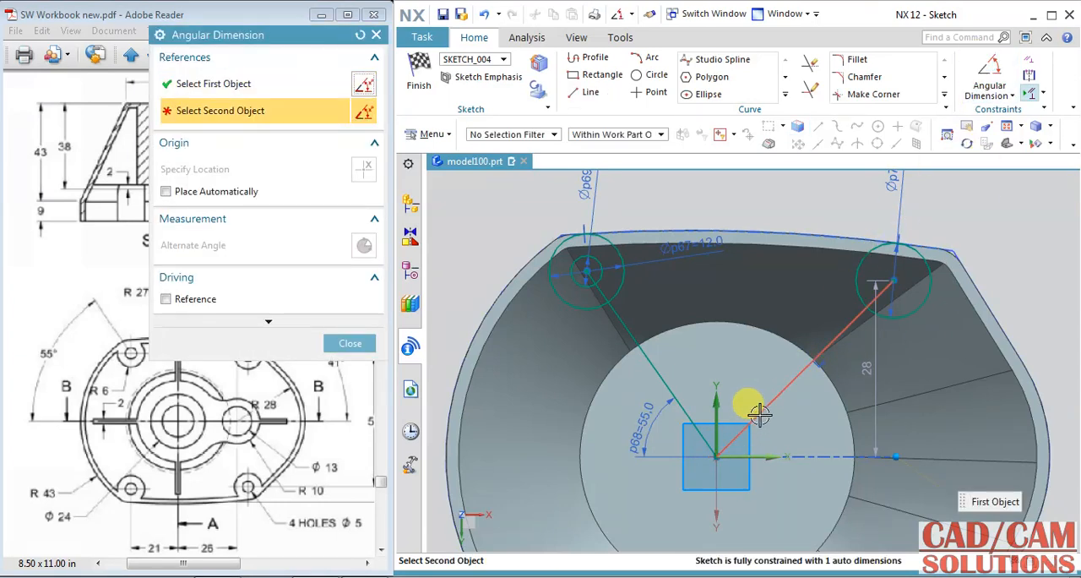
{"action": "left_click", "coordinate": [758, 412]}
{"action": "left_click", "coordinate": [1024, 291]}
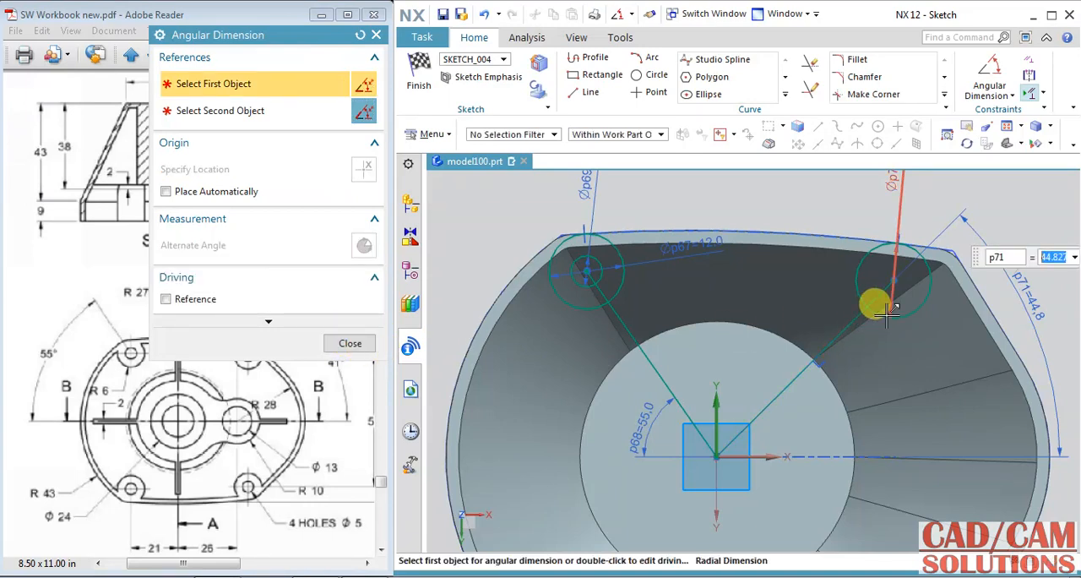
{"action": "key", "text": "Return"}
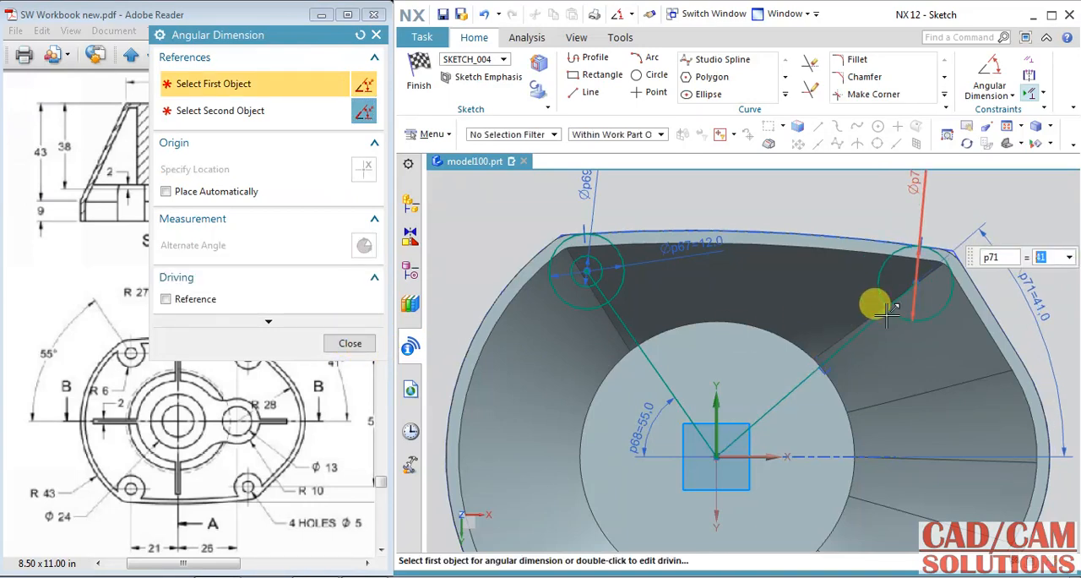
{"action": "left_click", "coordinate": [350, 343]}
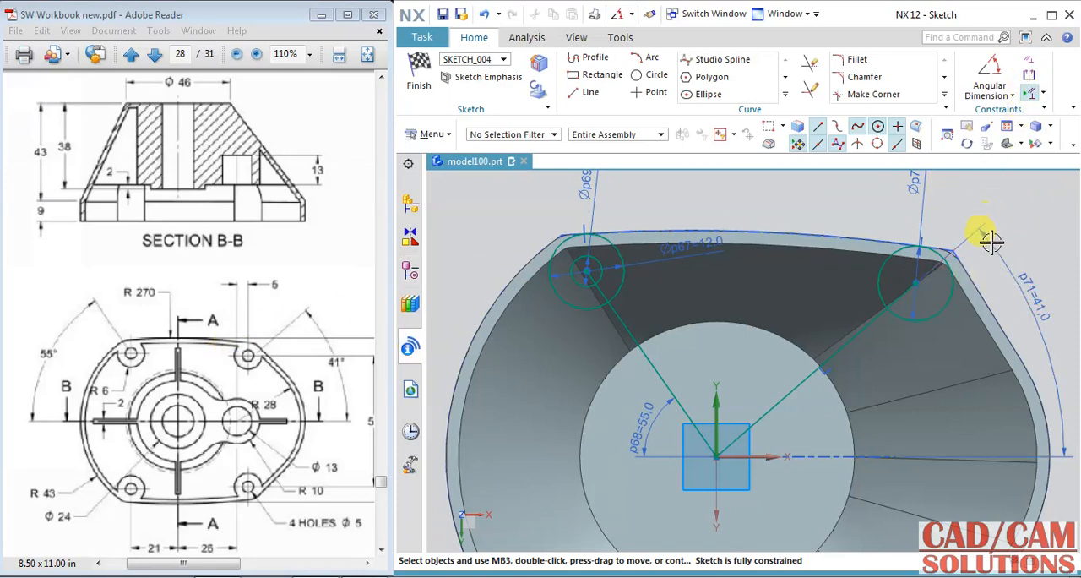
Step: Try making the upper-right circle tangent to the rim's slanted right outer edge and delete its tangent constraint to the upper edge
{"action": "left_click", "coordinate": [1027, 61]}
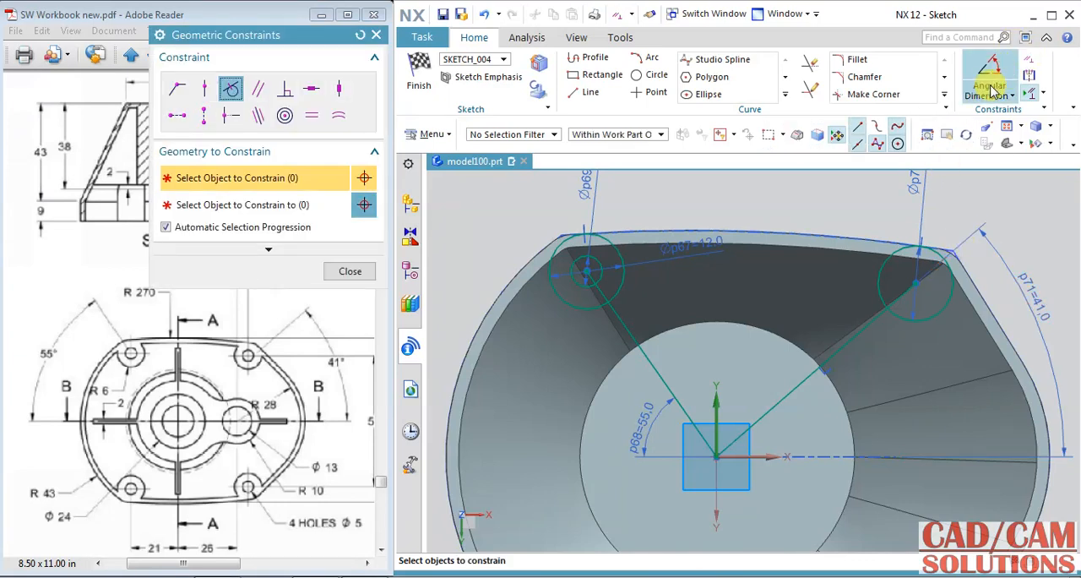
{"action": "left_click", "coordinate": [963, 268]}
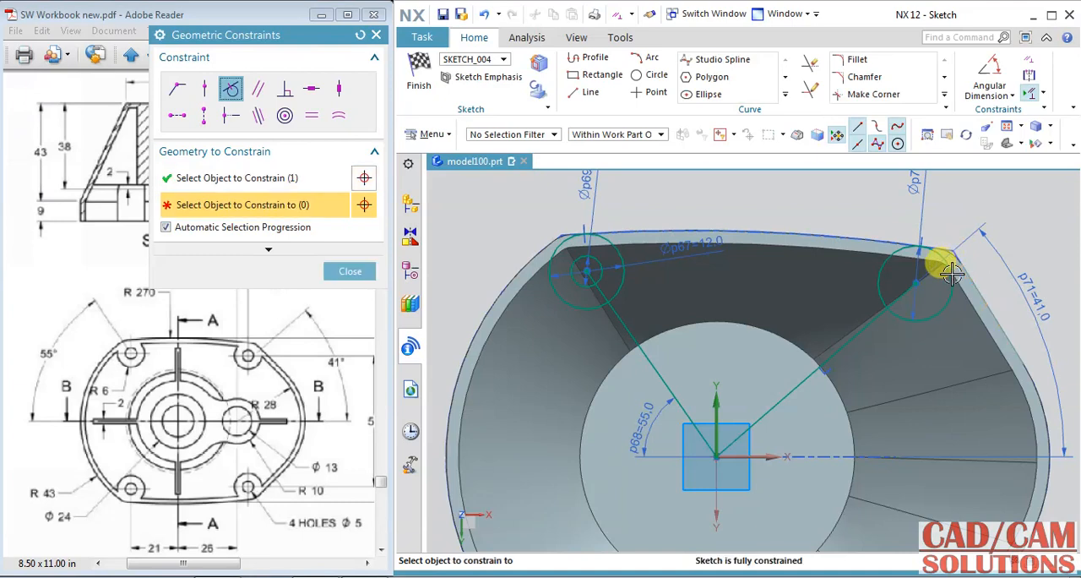
{"action": "left_click", "coordinate": [952, 273]}
{"action": "key", "text": "Return"}
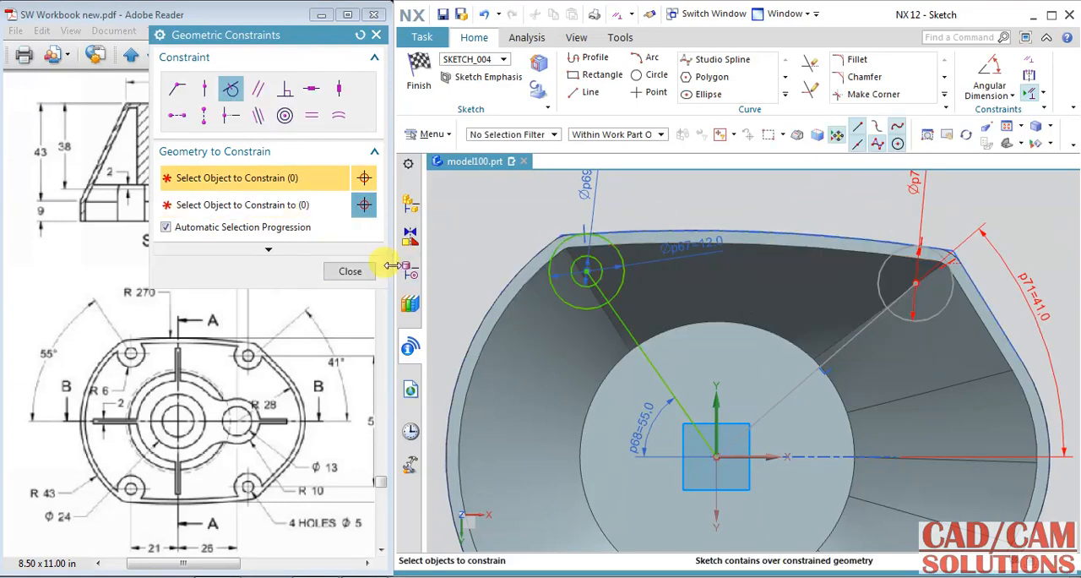
{"action": "left_click", "coordinate": [350, 271]}
{"action": "left_click", "coordinate": [922, 238]}
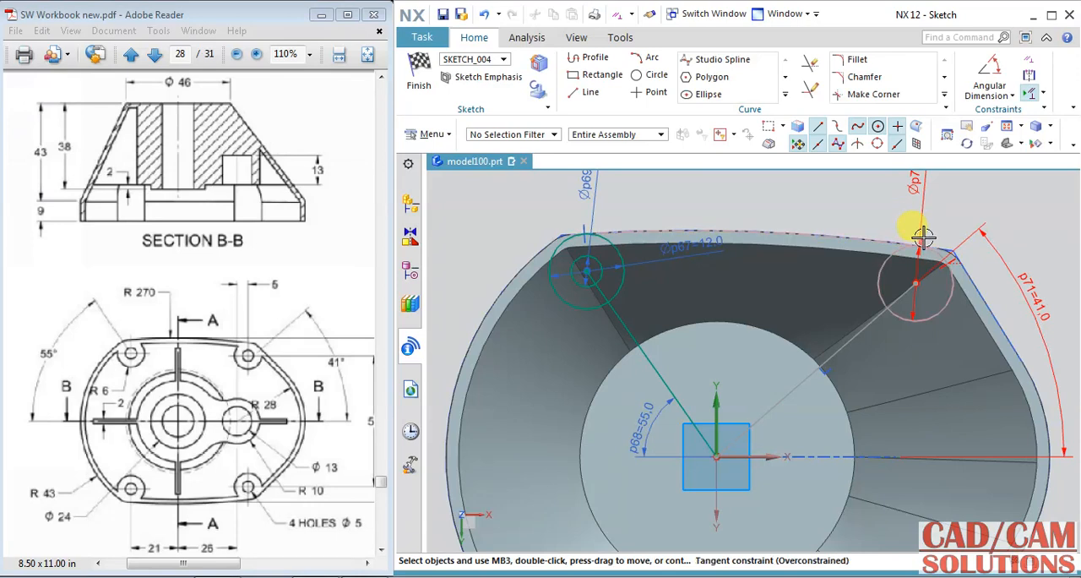
{"action": "key", "text": "Delete"}
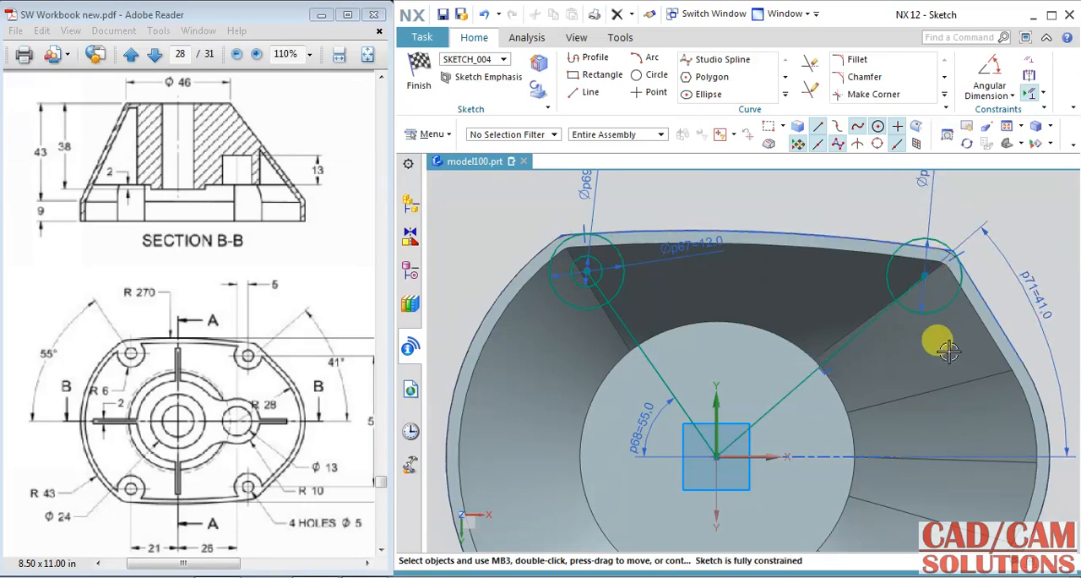
Step: Undo the tangent constraint changes on the upper-right circle and the 41° value of its angular dimension
{"action": "left_click", "coordinate": [488, 15]}
{"action": "left_click", "coordinate": [482, 17]}
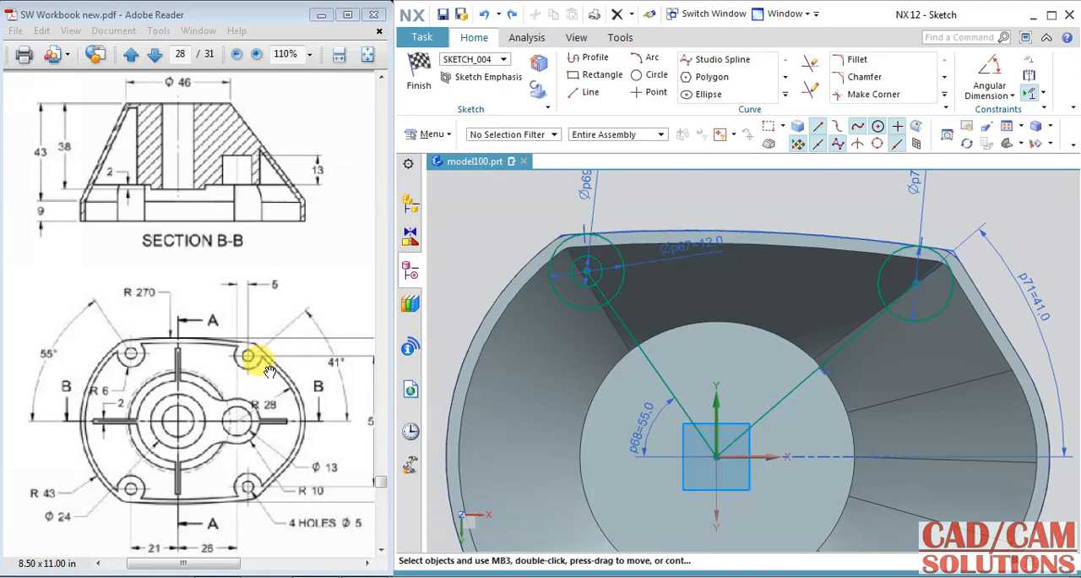
{"action": "left_click", "coordinate": [485, 14]}
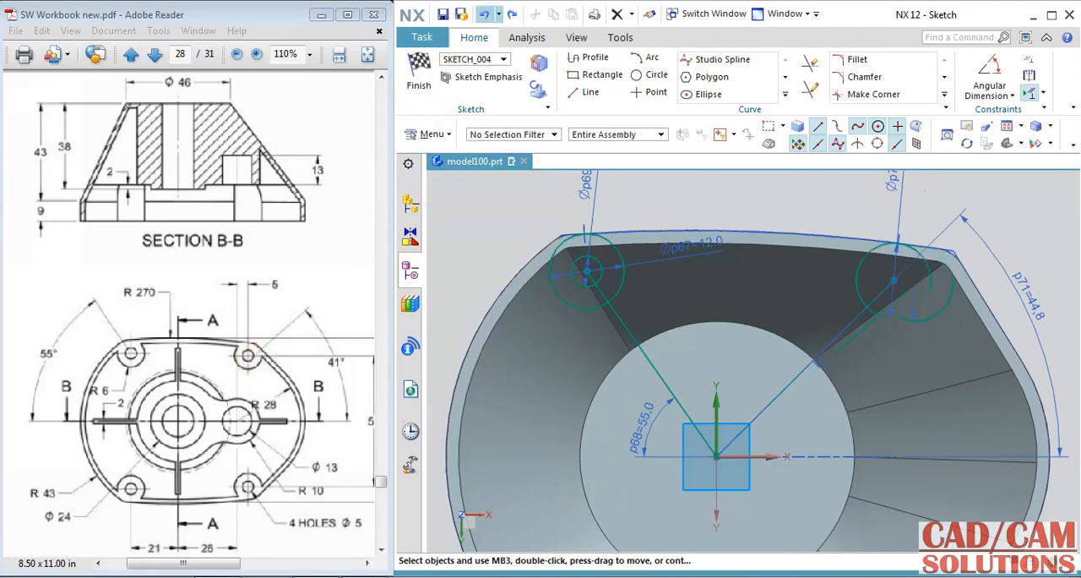
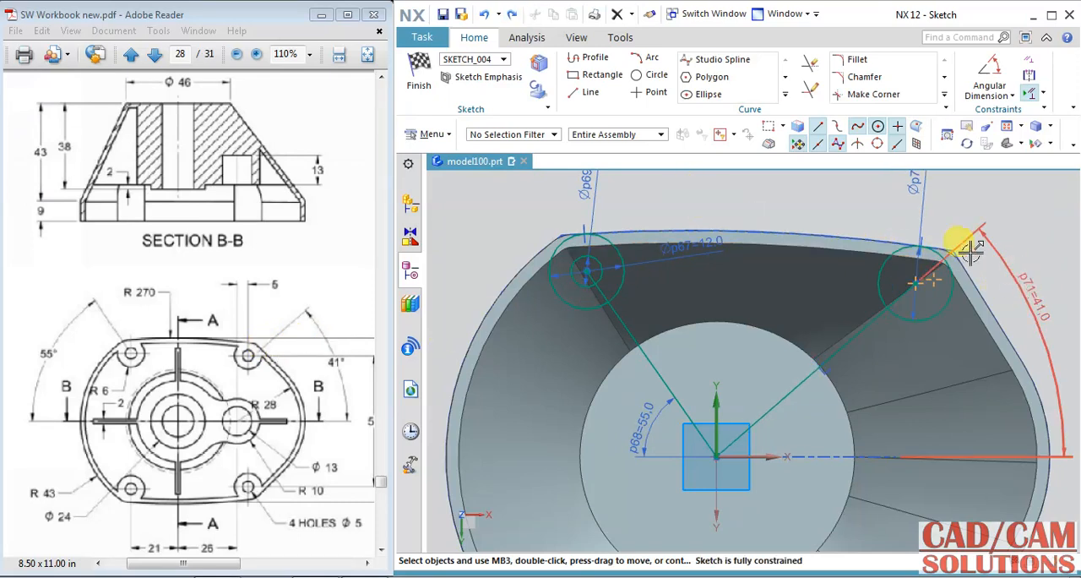
Step: Draw a 5 mm diameter circle concentric with the upper-right 12 mm circle
{"action": "left_click", "coordinate": [667, 80]}
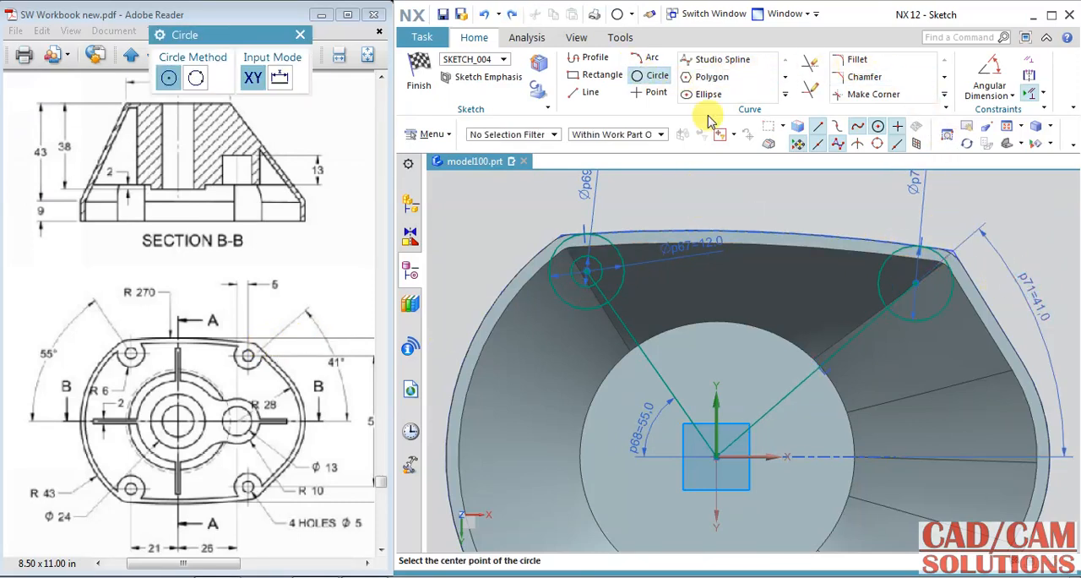
{"action": "left_click", "coordinate": [916, 281]}
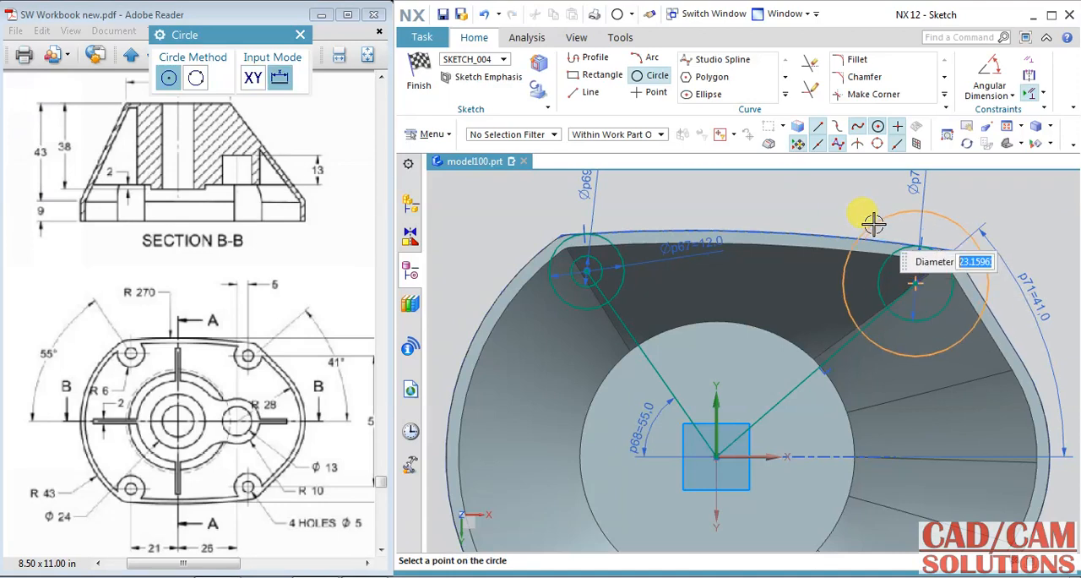
{"action": "type", "text": "5"}
{"action": "key", "text": "Return"}
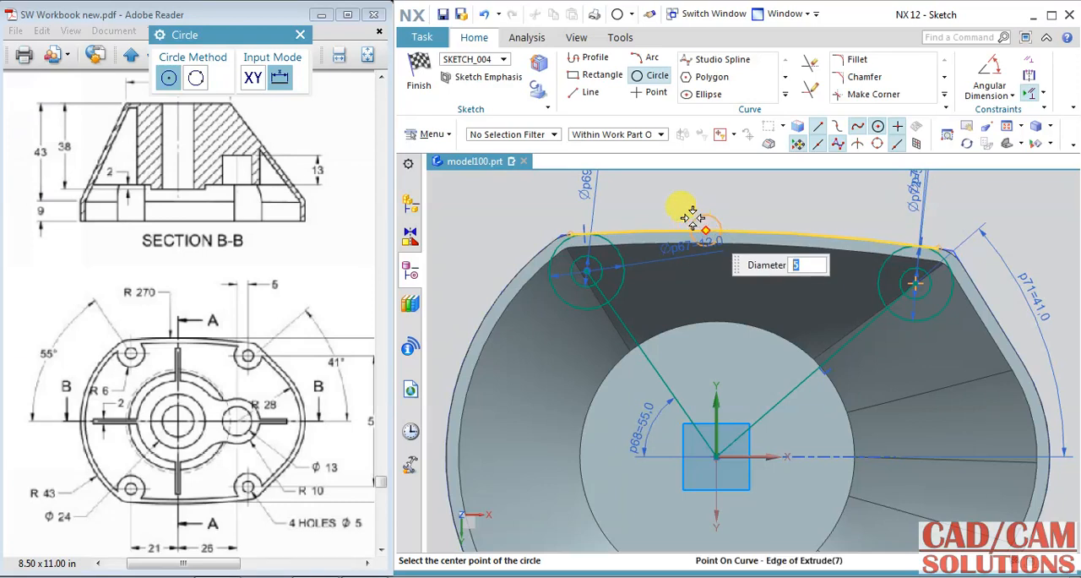
Step: Mirror the four upper boss and hole circles about the sketch's horizontal axis
{"action": "left_click", "coordinate": [784, 94]}
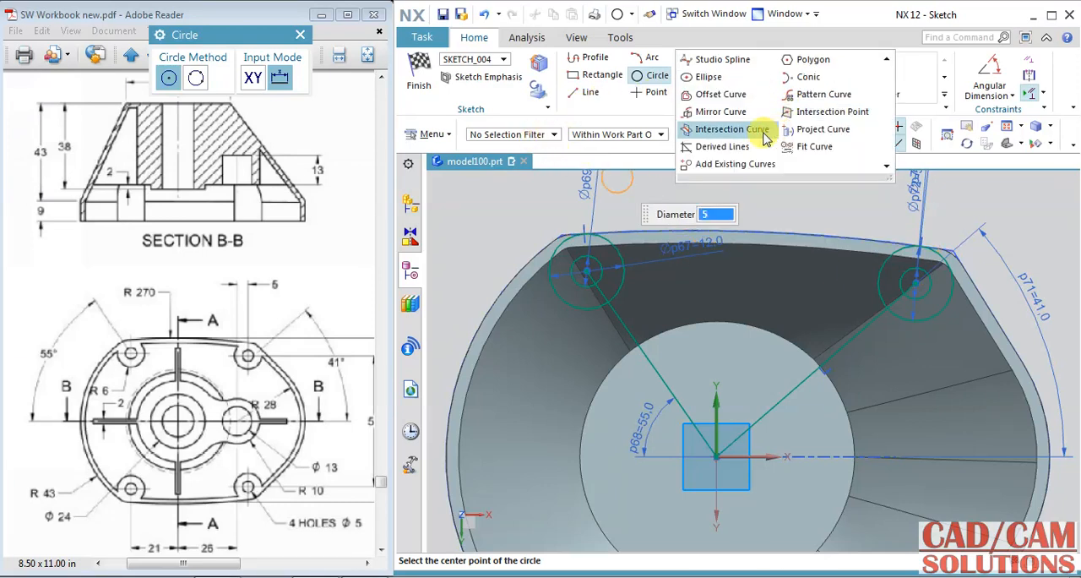
{"action": "left_click", "coordinate": [723, 113]}
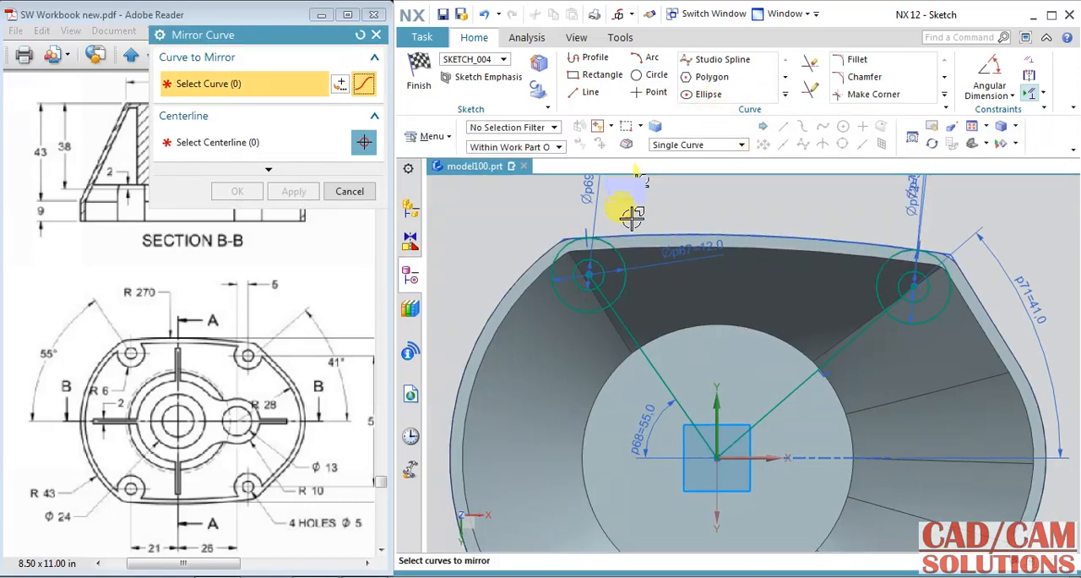
{"action": "left_click", "coordinate": [611, 269]}
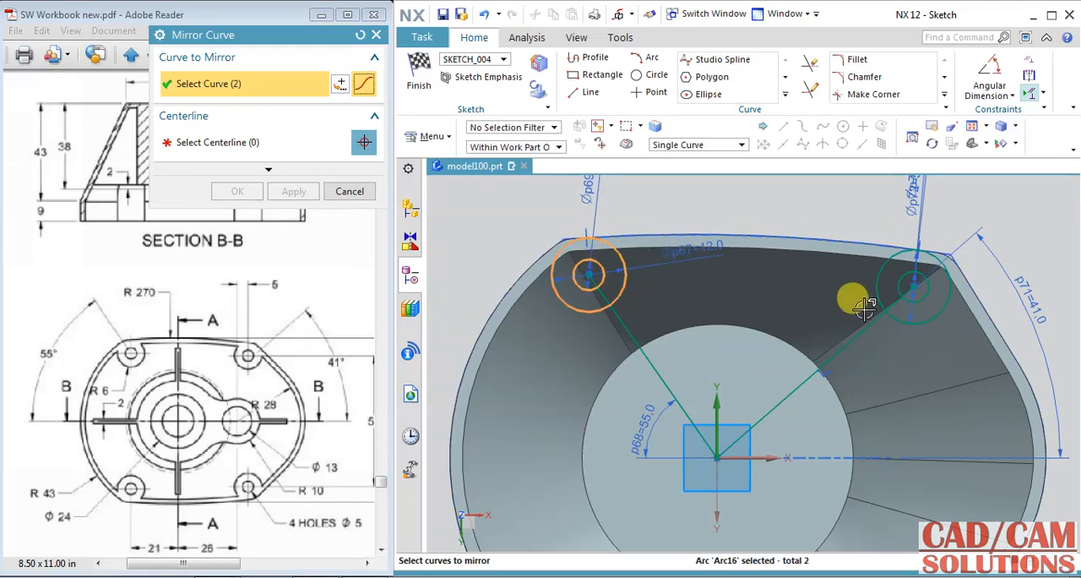
{"action": "left_click", "coordinate": [896, 286]}
{"action": "left_click", "coordinate": [901, 286]}
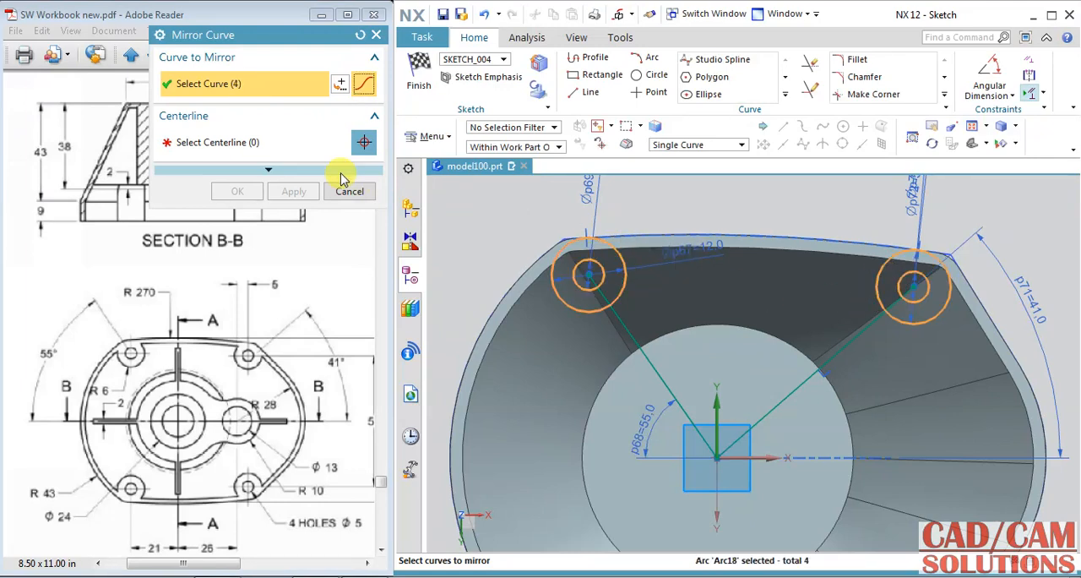
{"action": "left_click", "coordinate": [282, 143]}
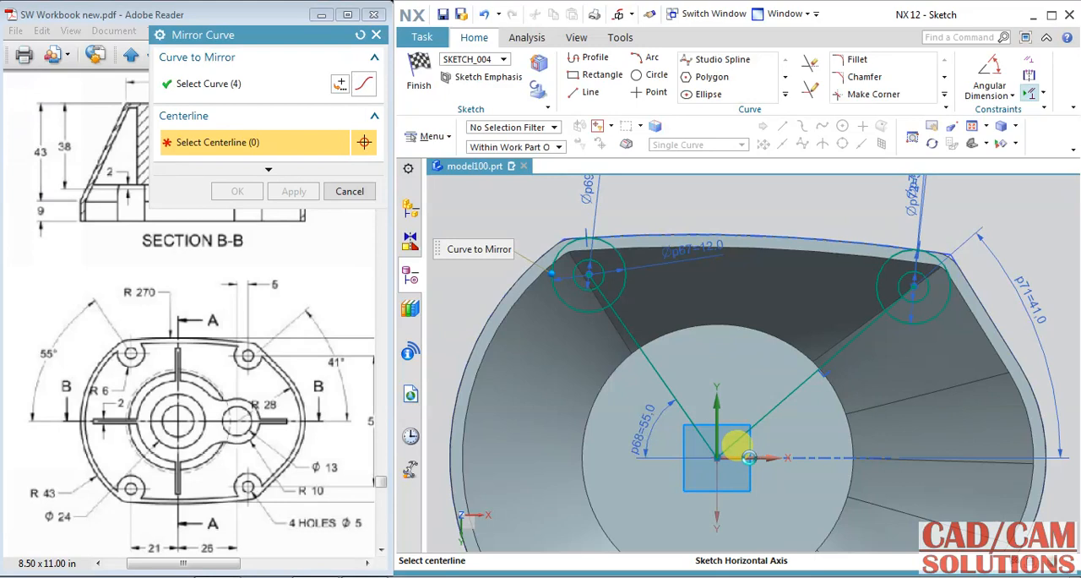
{"action": "left_click", "coordinate": [749, 457]}
{"action": "left_click", "coordinate": [234, 189]}
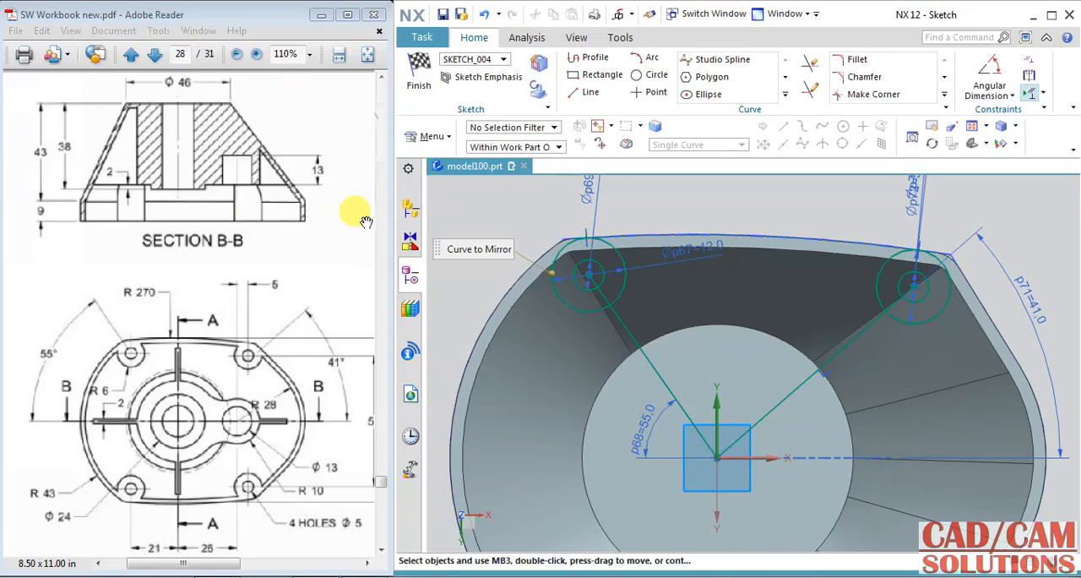
Step: Convert the two lines from the origin to the upper circle centres into reference lines and finish the sketch
{"action": "left_click", "coordinate": [629, 336]}
{"action": "right_click", "coordinate": [629, 333]}
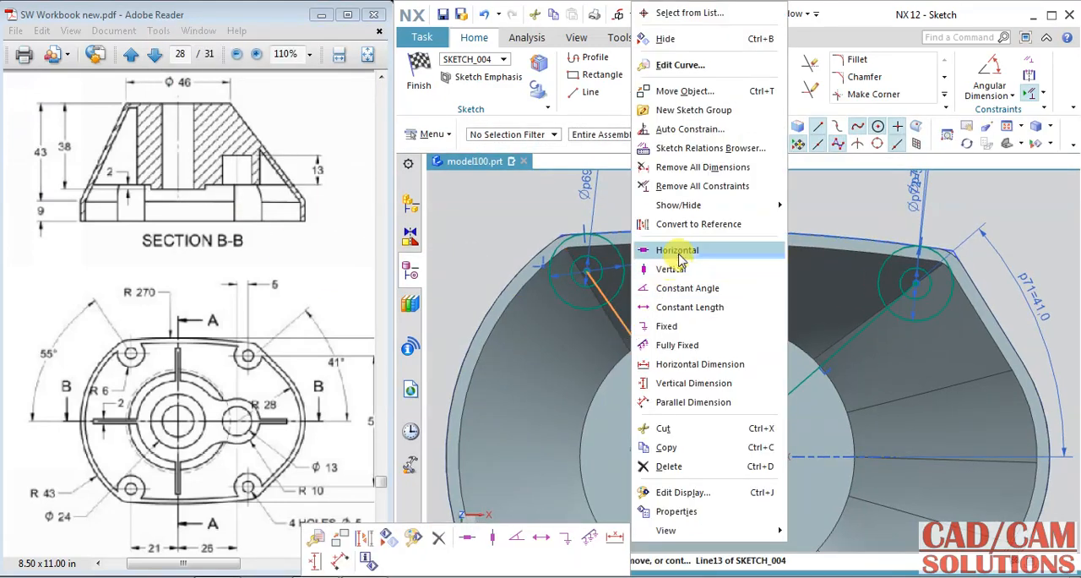
{"action": "left_click", "coordinate": [716, 223]}
{"action": "left_click", "coordinate": [836, 348]}
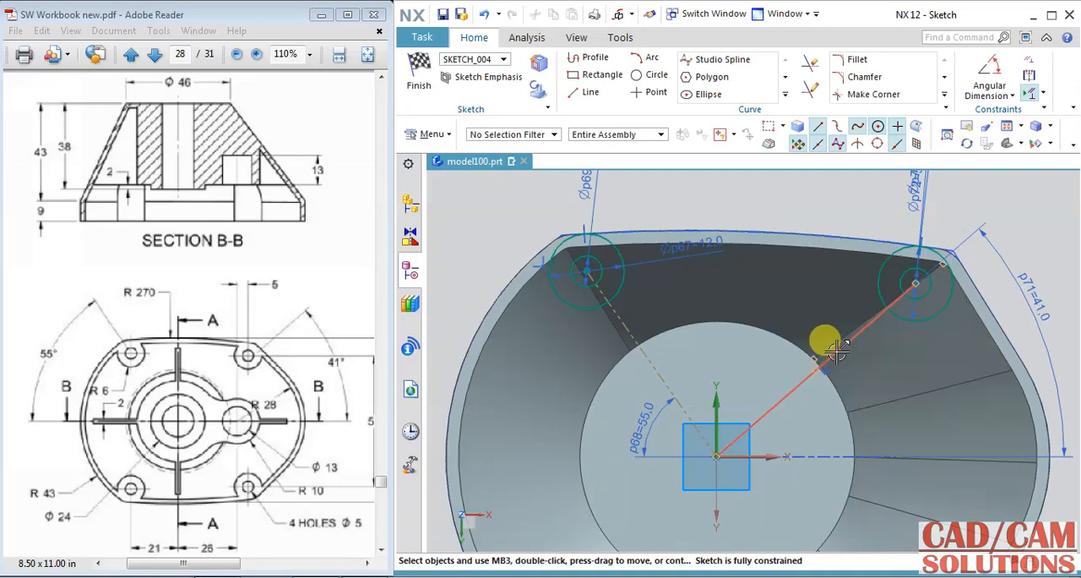
{"action": "right_click", "coordinate": [832, 346]}
{"action": "left_click", "coordinate": [878, 229]}
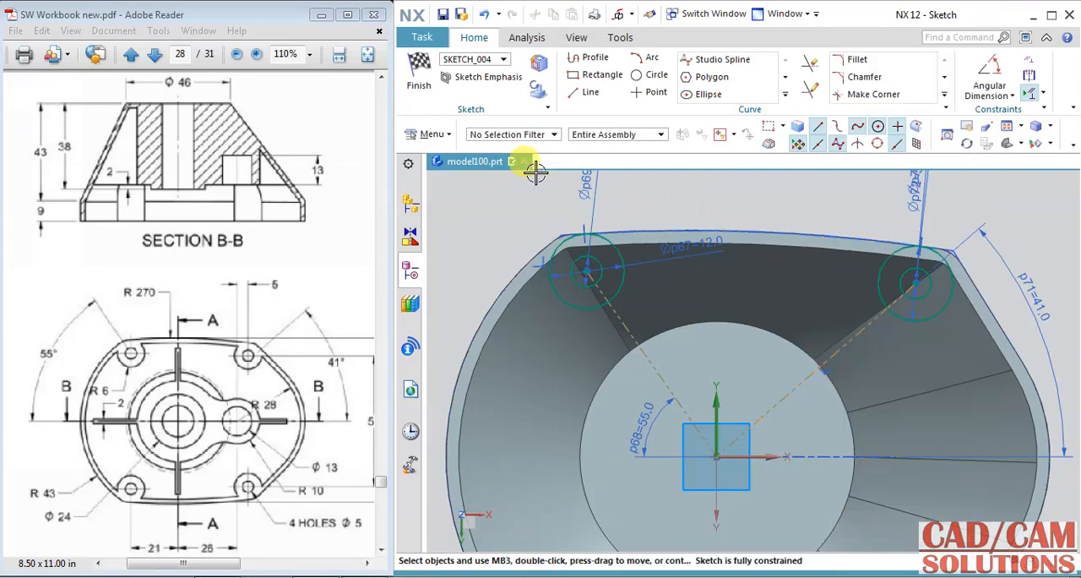
{"action": "left_click", "coordinate": [418, 76]}
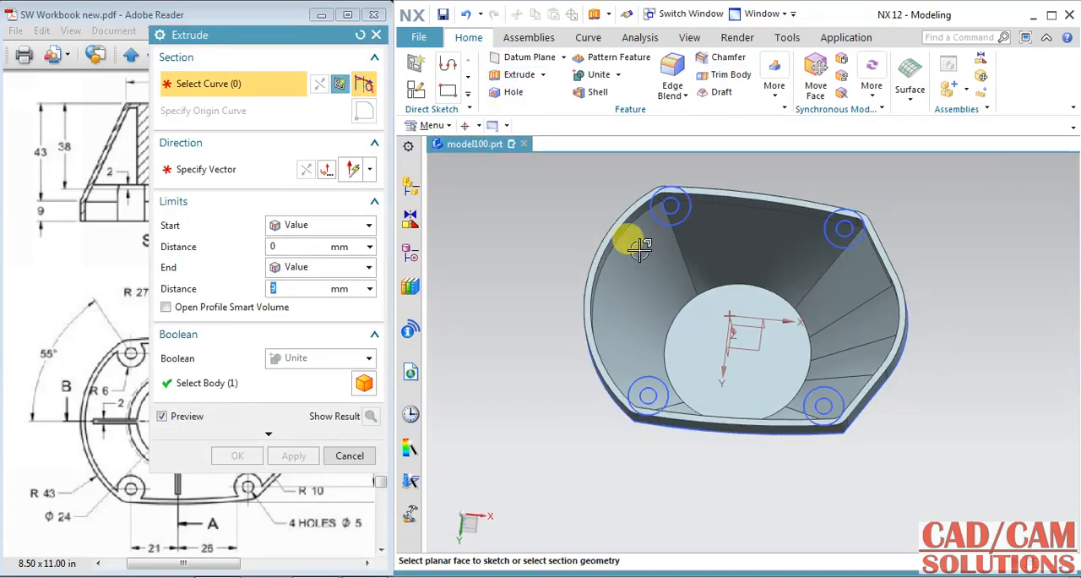
Step: Set up an extrusion of all eight boss and hole circles with default settings, reversed direction and an Until Next end limit
{"action": "left_click", "coordinate": [685, 219]}
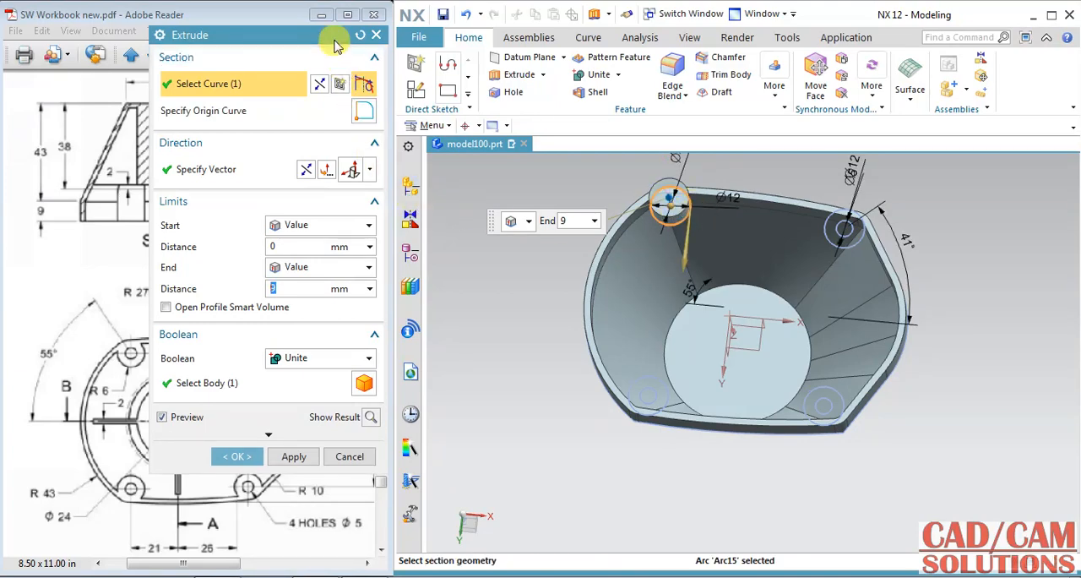
{"action": "left_click", "coordinate": [359, 35]}
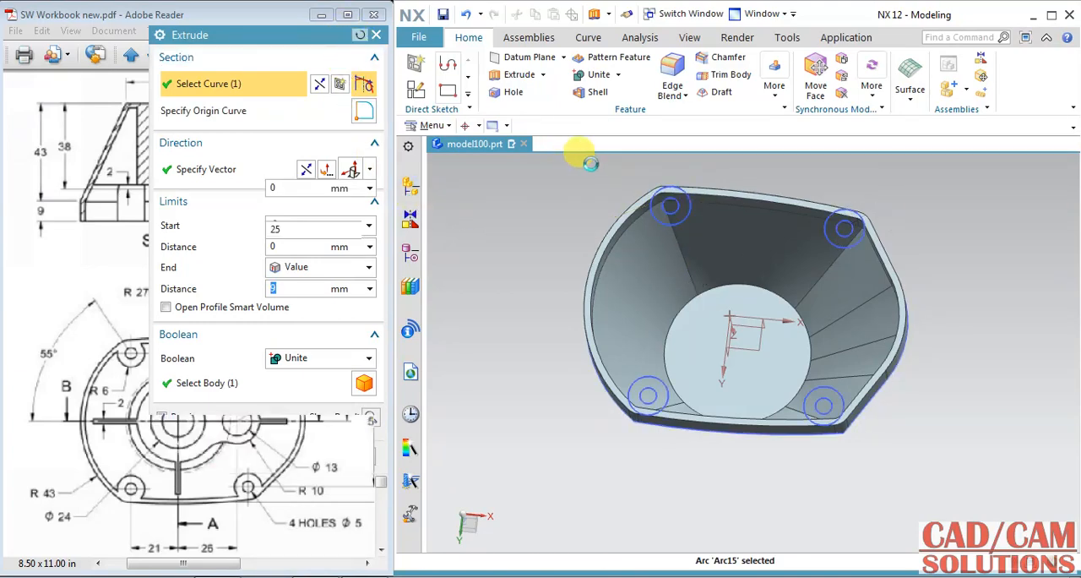
{"action": "left_click", "coordinate": [1051, 16]}
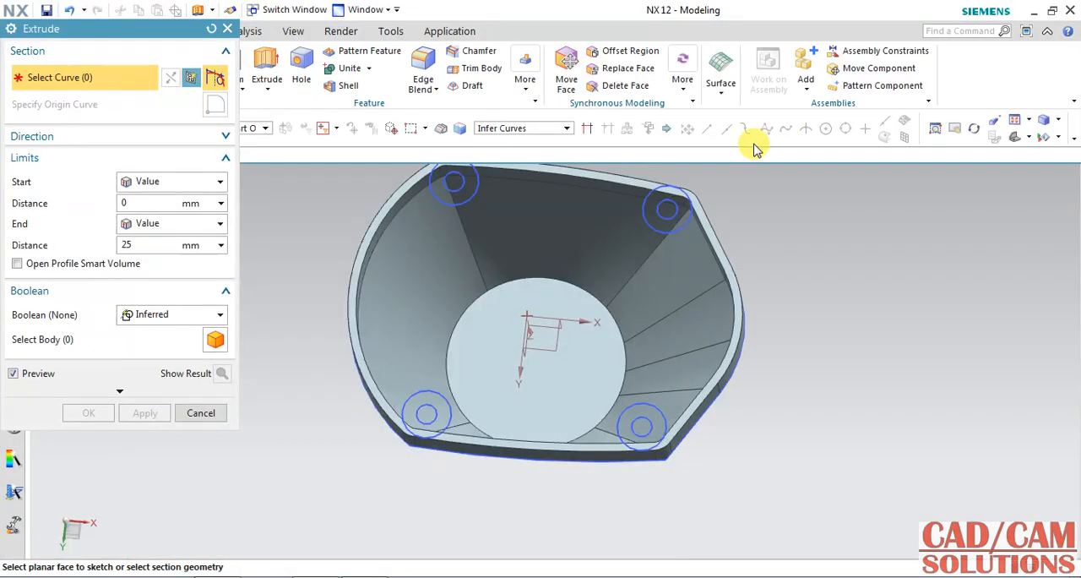
{"action": "left_click", "coordinate": [655, 226]}
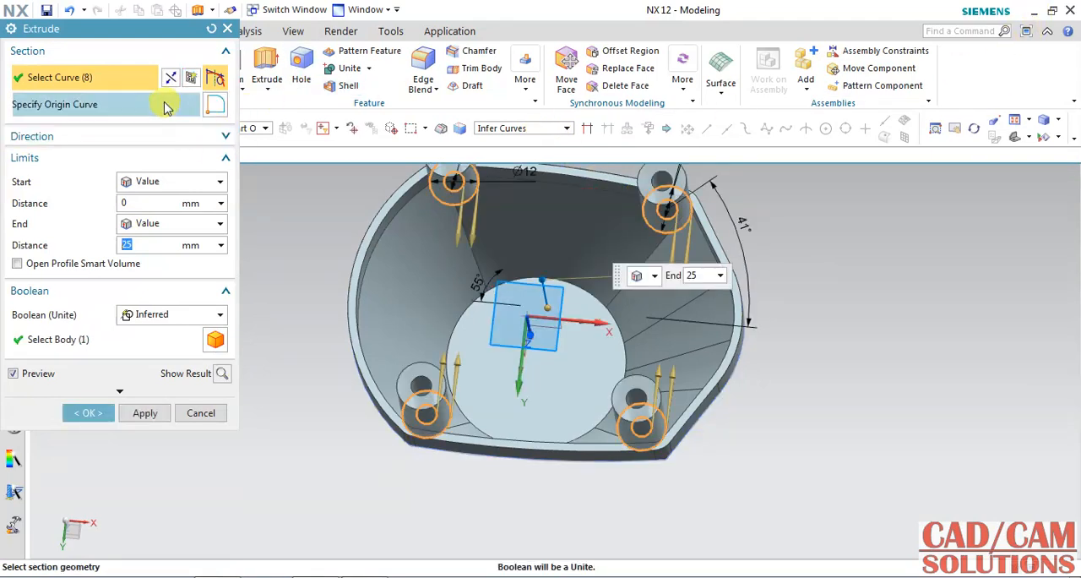
{"action": "left_click", "coordinate": [161, 137]}
{"action": "left_click", "coordinate": [155, 165]}
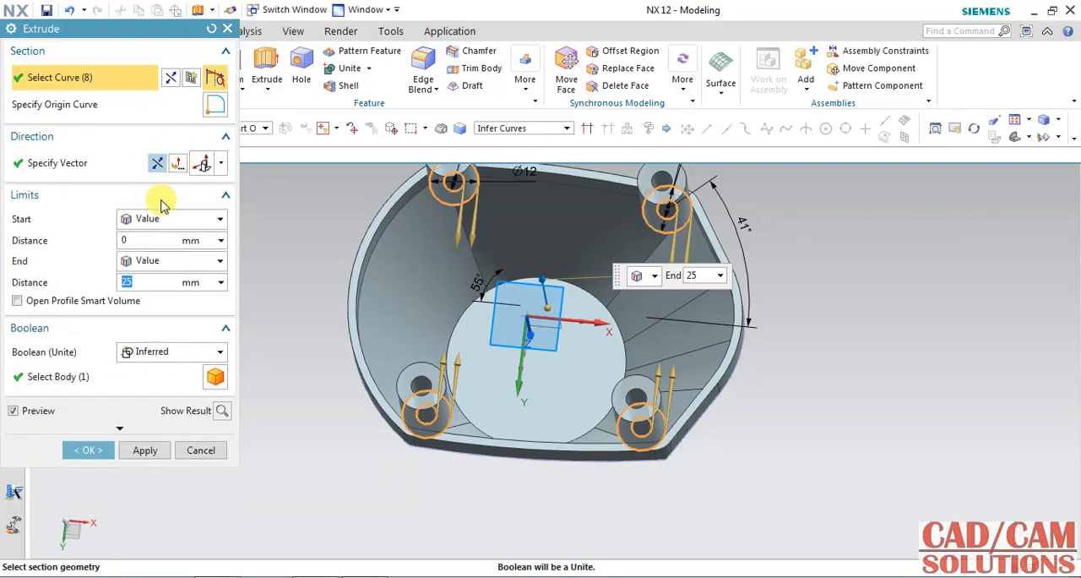
{"action": "left_click", "coordinate": [171, 268]}
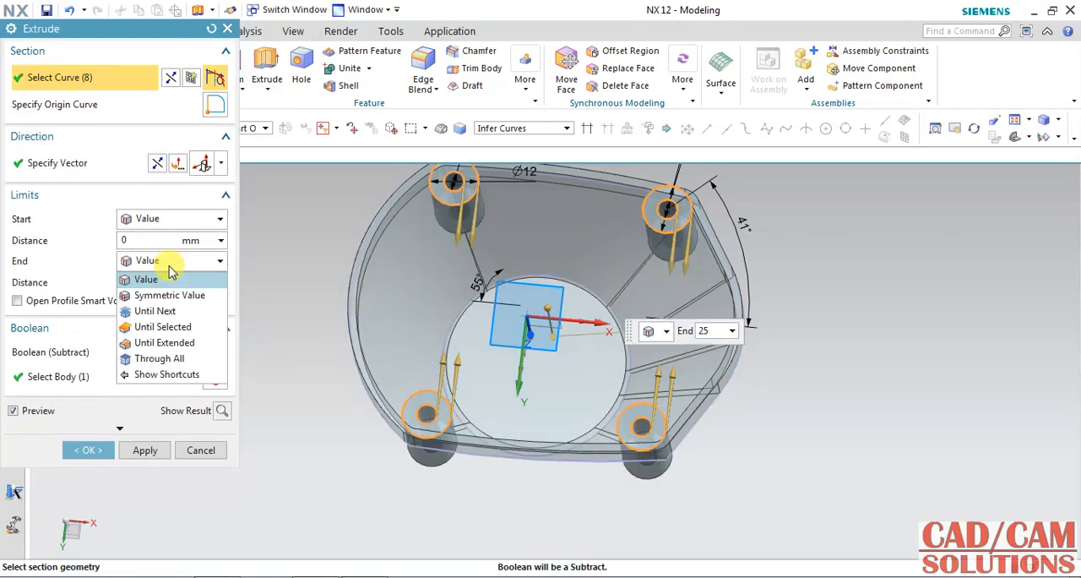
{"action": "left_click", "coordinate": [155, 310]}
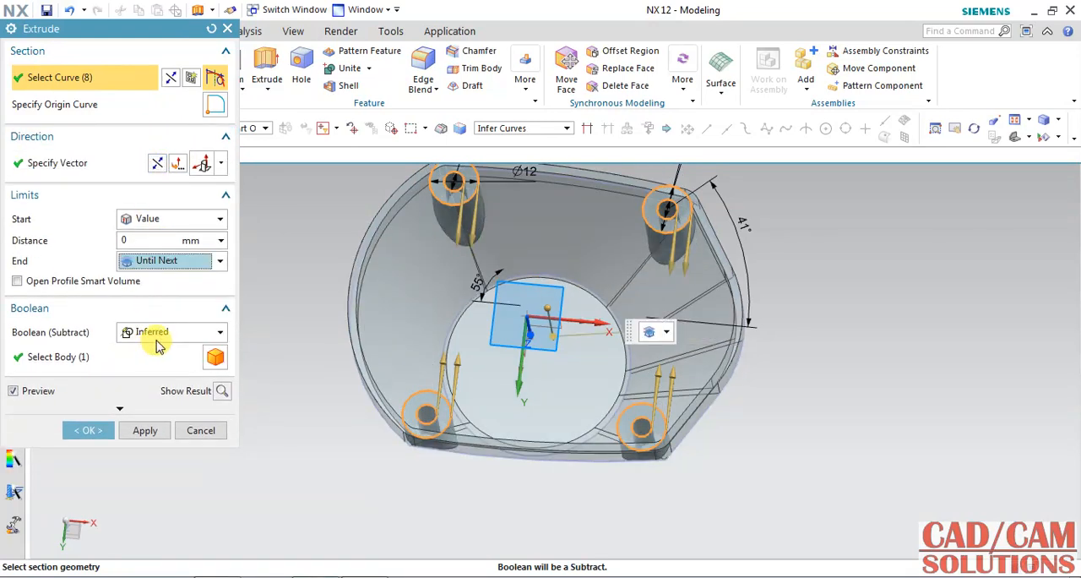
Step: Try to create the boss extrusion with the inferred Boolean and inspect the bosses where they meet the rim
{"action": "left_click", "coordinate": [89, 435]}
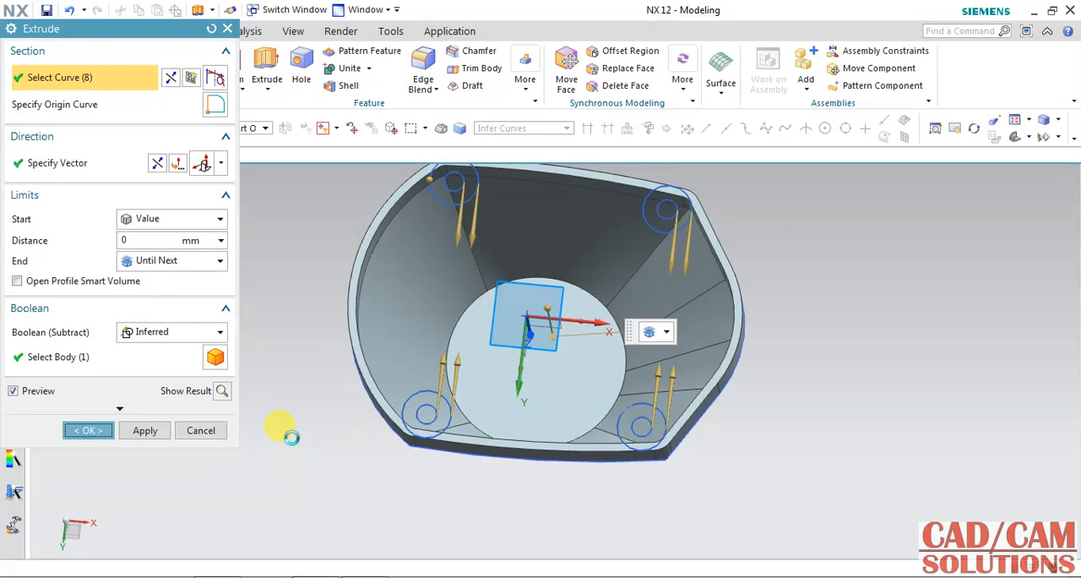
{"action": "left_click", "coordinate": [537, 314]}
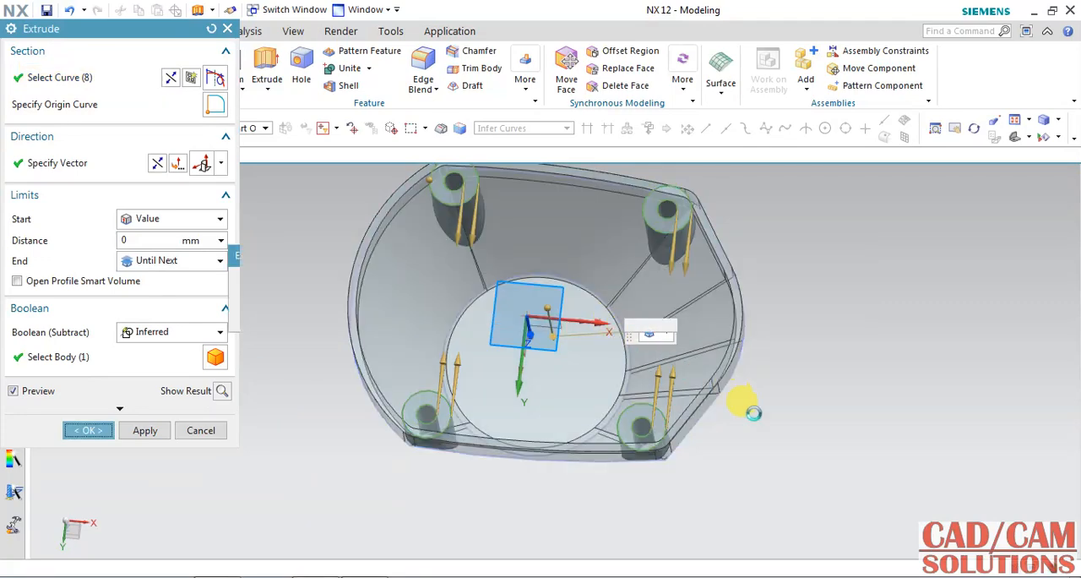
{"action": "middle_click_drag", "start_coordinate": [765, 428], "coordinate": [758, 397]}
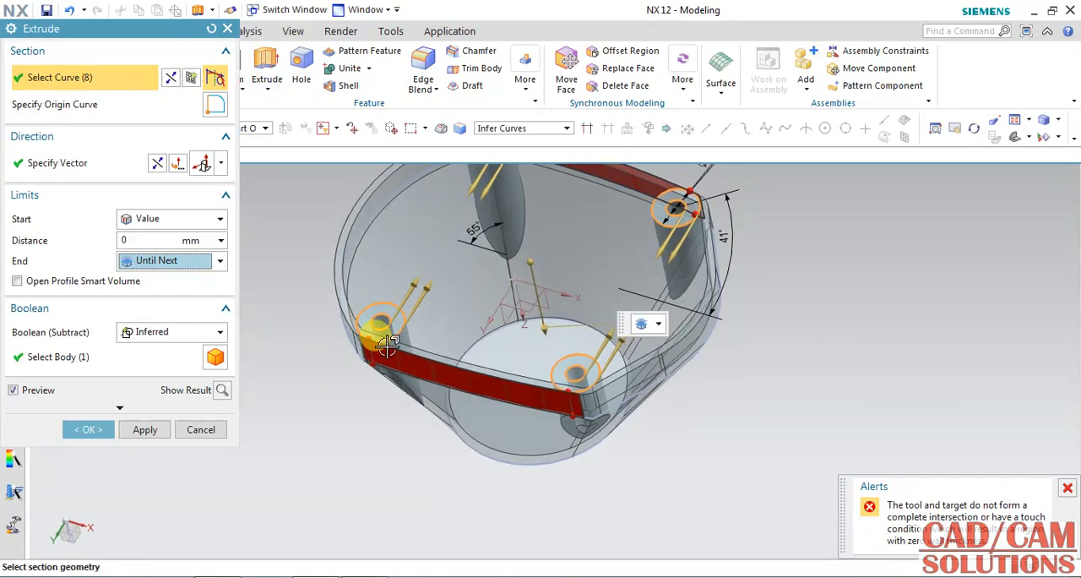
{"action": "scroll", "coordinate": [356, 315], "scroll_direction": "down", "scroll_amount": 2}
{"action": "scroll", "coordinate": [355, 315], "scroll_direction": "down", "scroll_amount": 2}
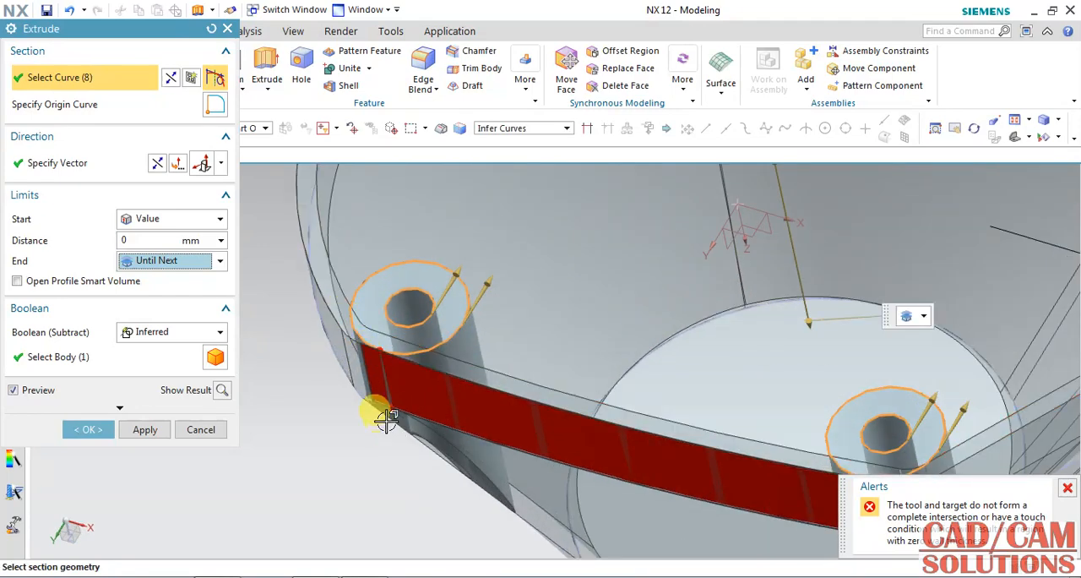
{"action": "left_click", "coordinate": [1066, 489]}
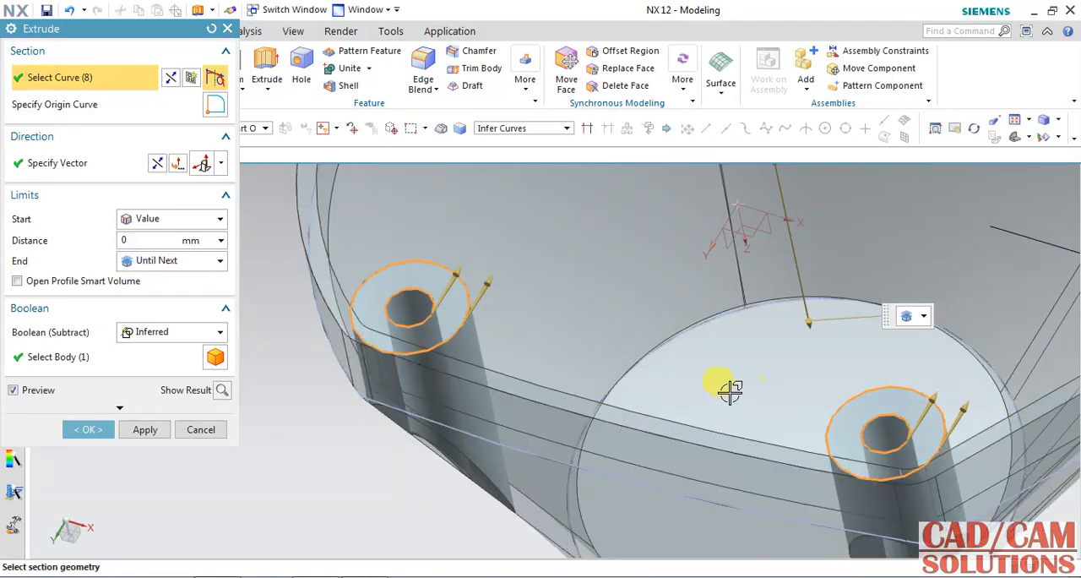
{"action": "middle_click_drag", "start_coordinate": [562, 381], "coordinate": [292, 411]}
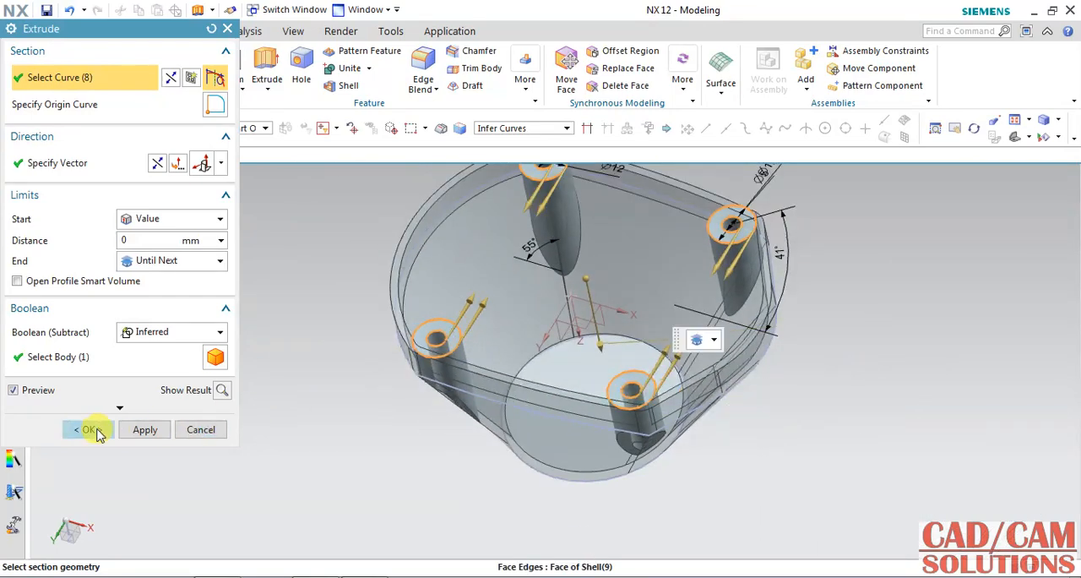
{"action": "left_click", "coordinate": [97, 432]}
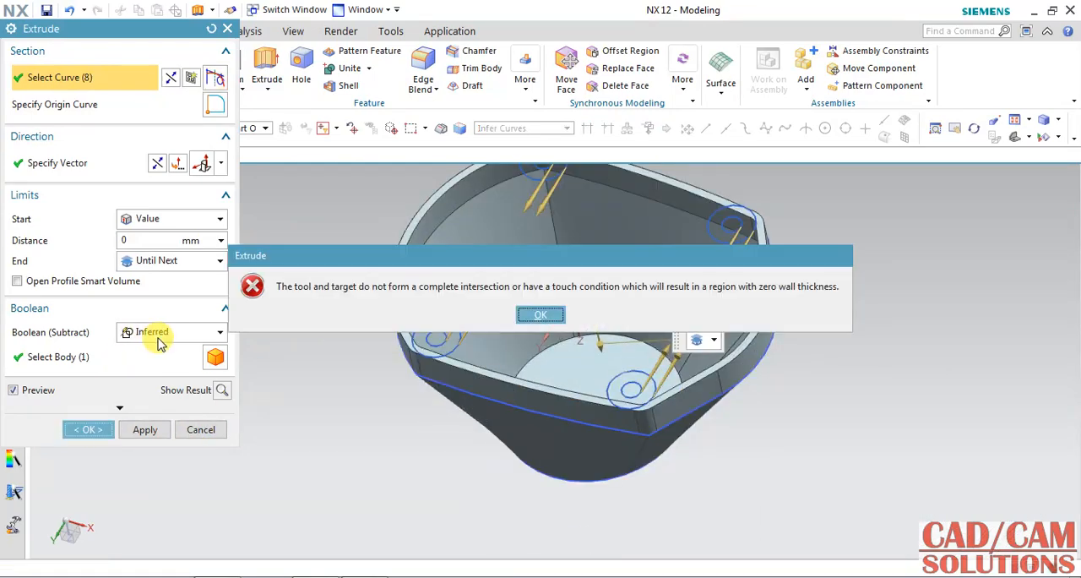
{"action": "left_click", "coordinate": [540, 315]}
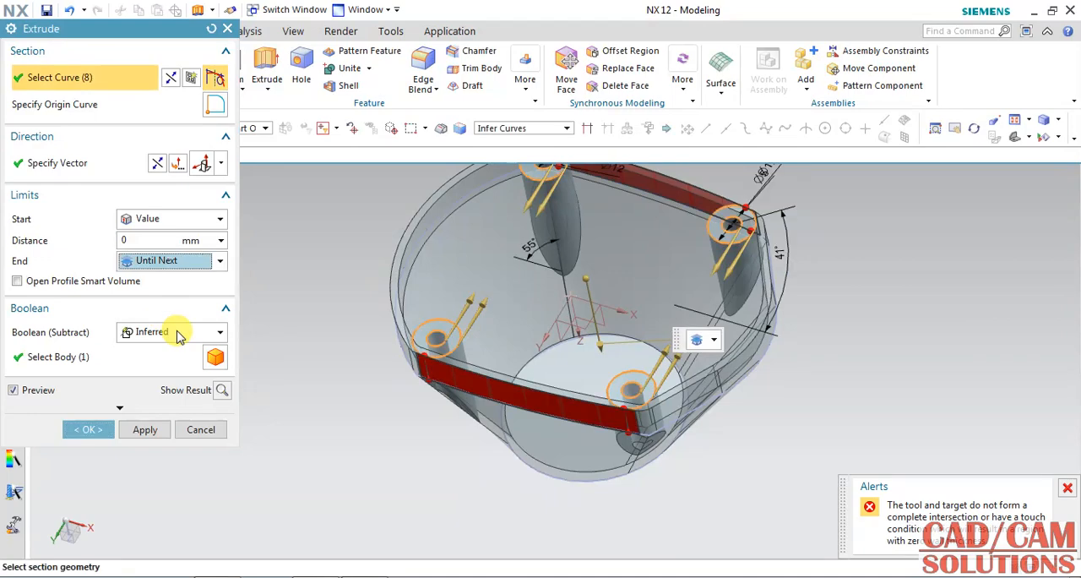
Step: Set the extrusion's Boolean to Unite and create the four hollow corner bosses on the shelled body
{"action": "left_click", "coordinate": [173, 332]}
{"action": "left_click", "coordinate": [148, 367]}
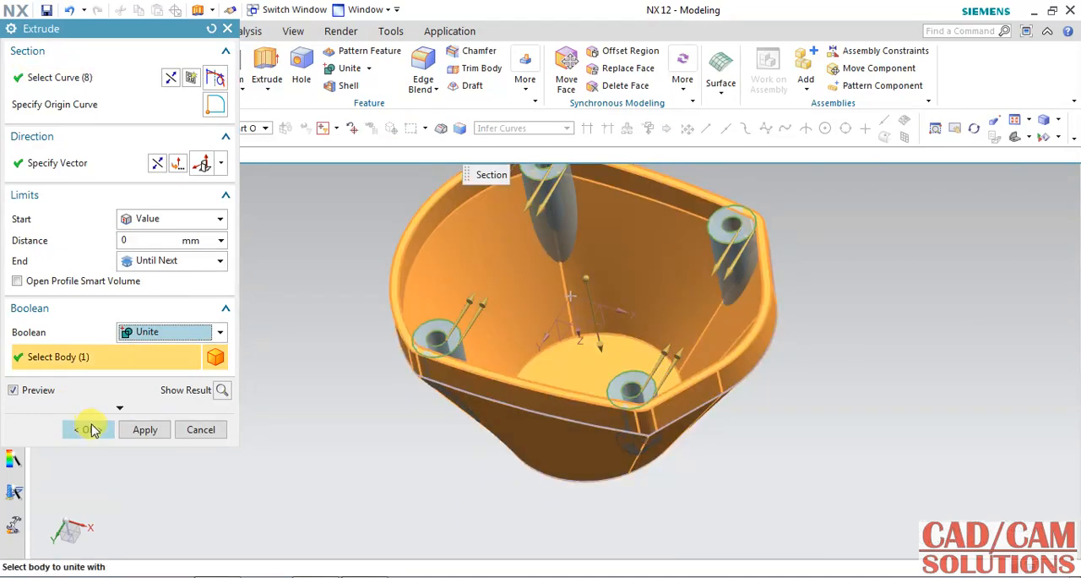
{"action": "left_click", "coordinate": [88, 429]}
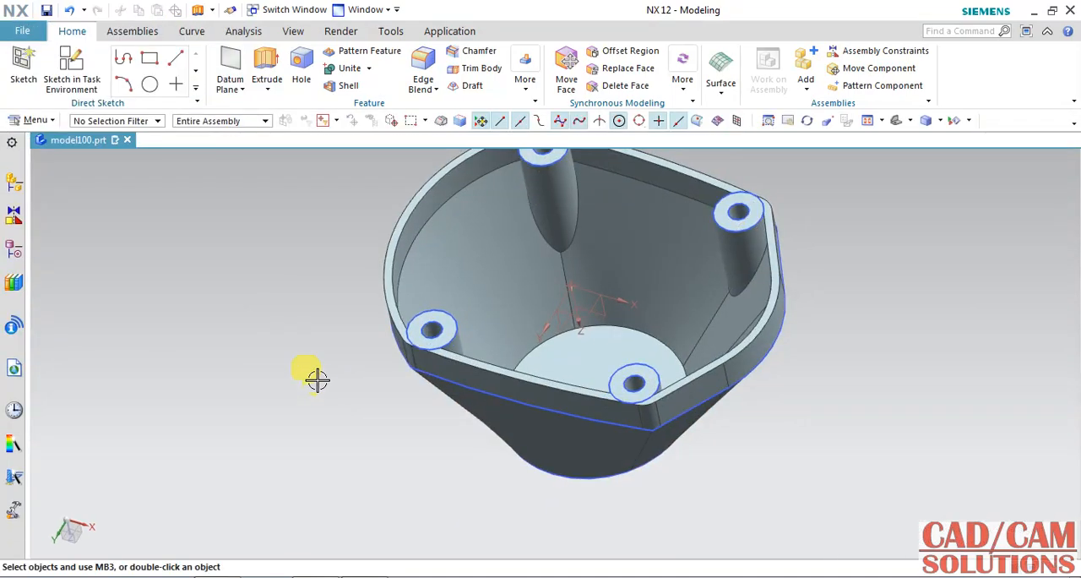
Step: Create a new sketch on the flat end face of the upper-left boss, with the X axis as horizontal reference
{"action": "middle_click_drag", "start_coordinate": [372, 445], "coordinate": [400, 469]}
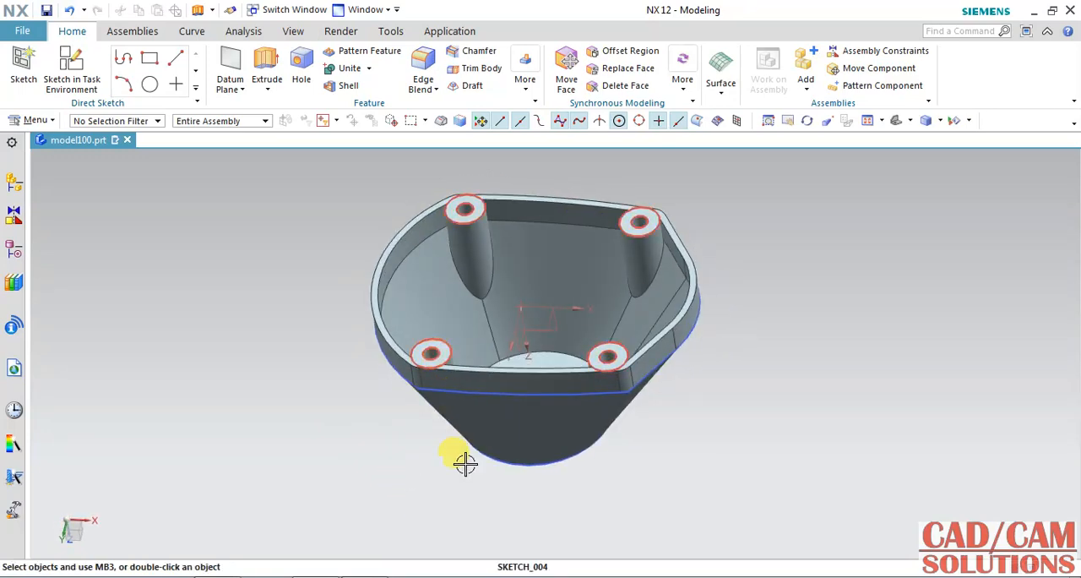
{"action": "middle_click_drag", "start_coordinate": [333, 378], "coordinate": [337, 414]}
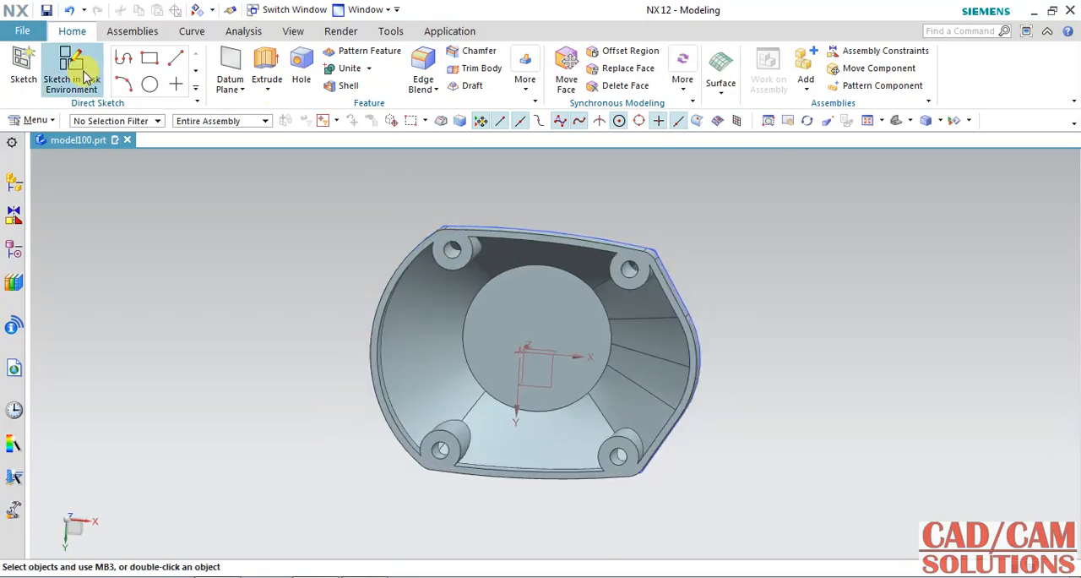
{"action": "left_click", "coordinate": [84, 73]}
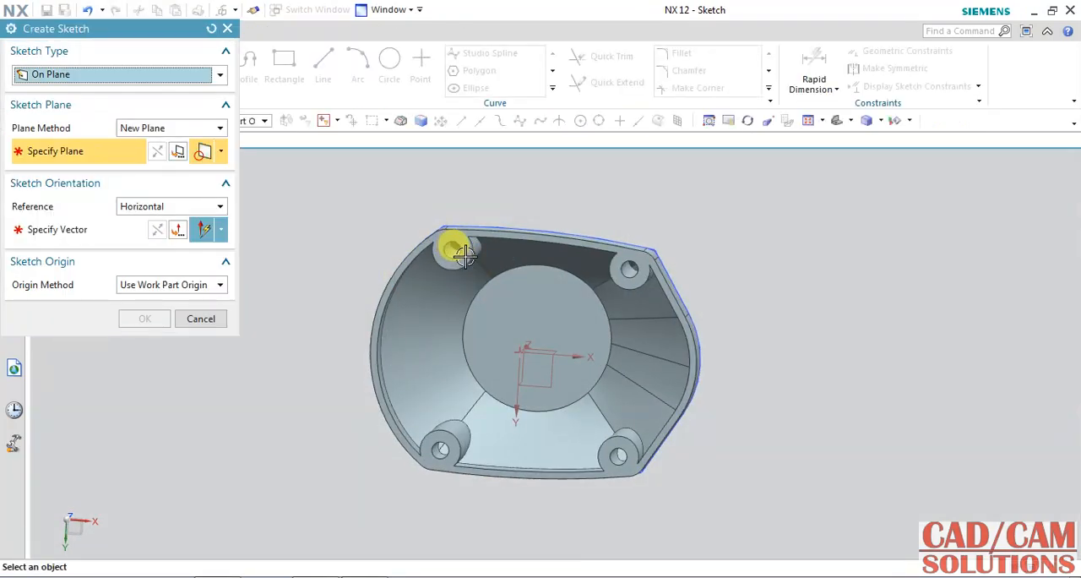
{"action": "left_click", "coordinate": [456, 248]}
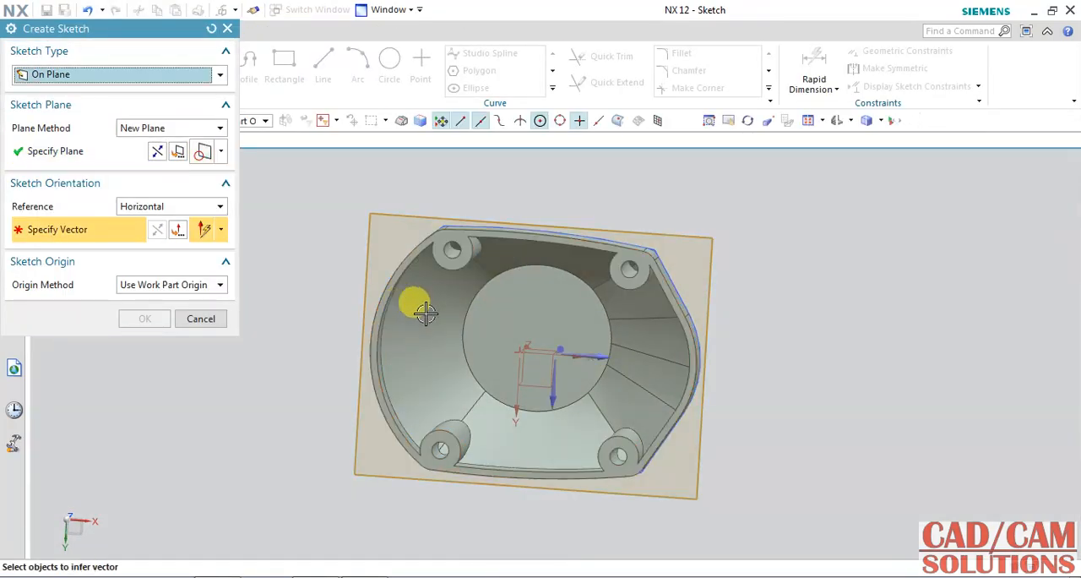
{"action": "left_click", "coordinate": [608, 355]}
{"action": "left_click", "coordinate": [144, 318]}
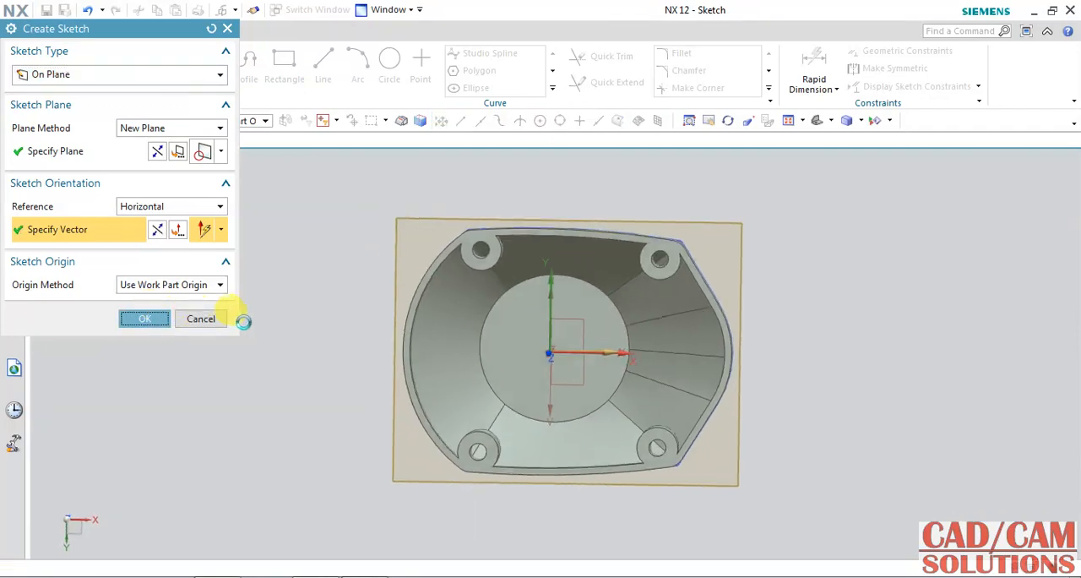
Step: Arrange the modelling window beside the PDF drawing and examine the isometric and plan views of the central hub
{"action": "left_click", "coordinate": [1052, 12]}
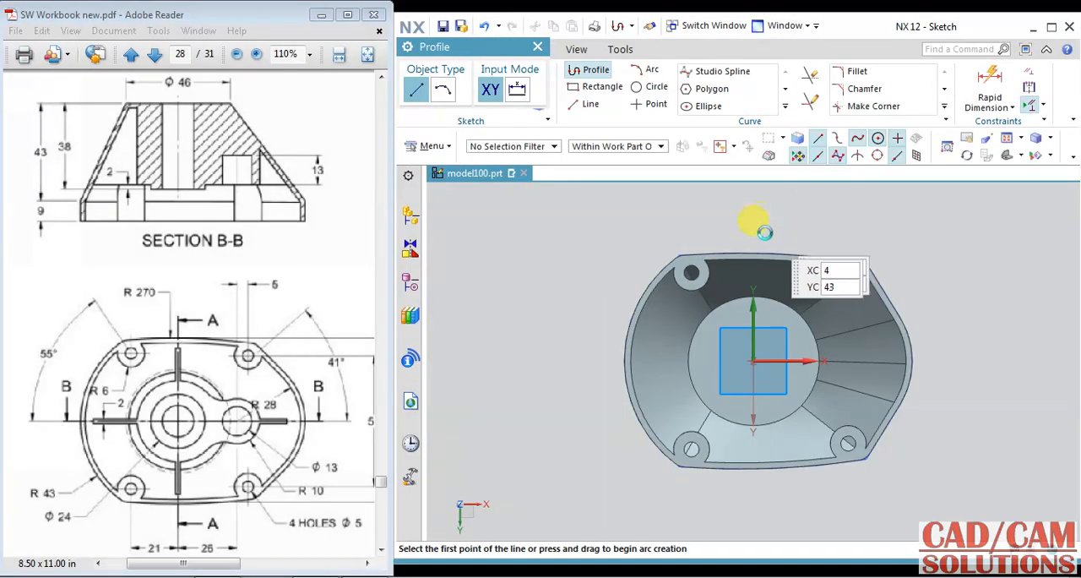
{"action": "left_click_drag", "start_coordinate": [589, 562], "coordinate": [594, 576]}
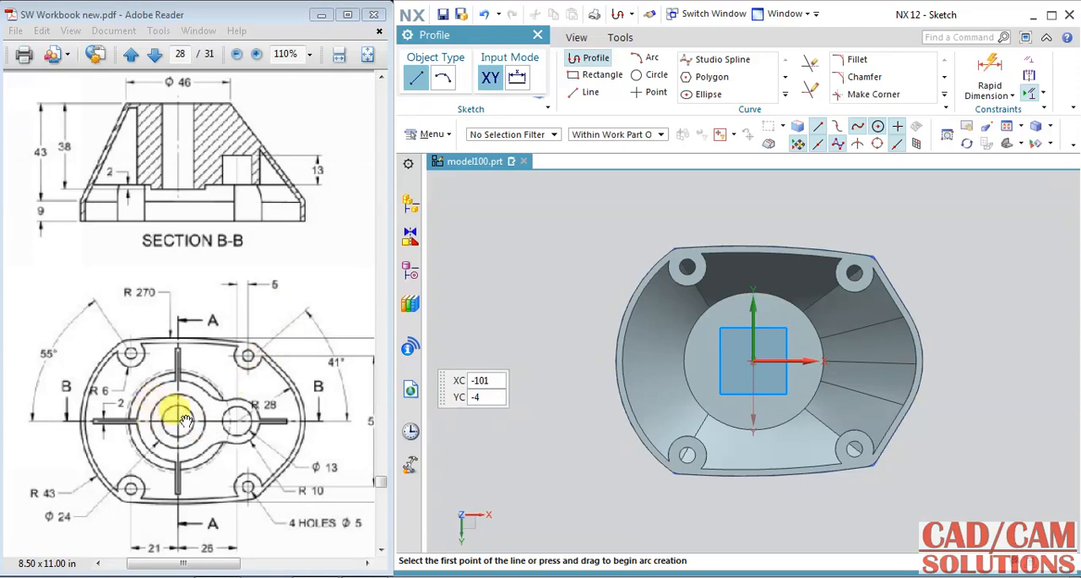
{"action": "left_click", "coordinate": [269, 422]}
{"action": "left_click_drag", "start_coordinate": [305, 291], "coordinate": [34, 355]}
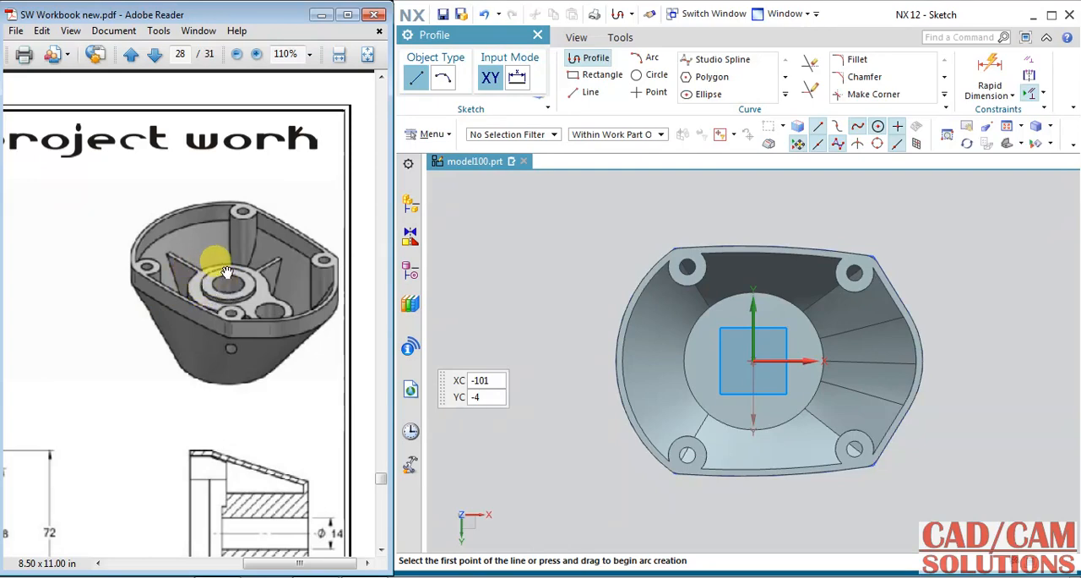
{"action": "left_click_drag", "start_coordinate": [20, 432], "coordinate": [204, 340]}
{"action": "left_click_drag", "start_coordinate": [87, 395], "coordinate": [260, 329]}
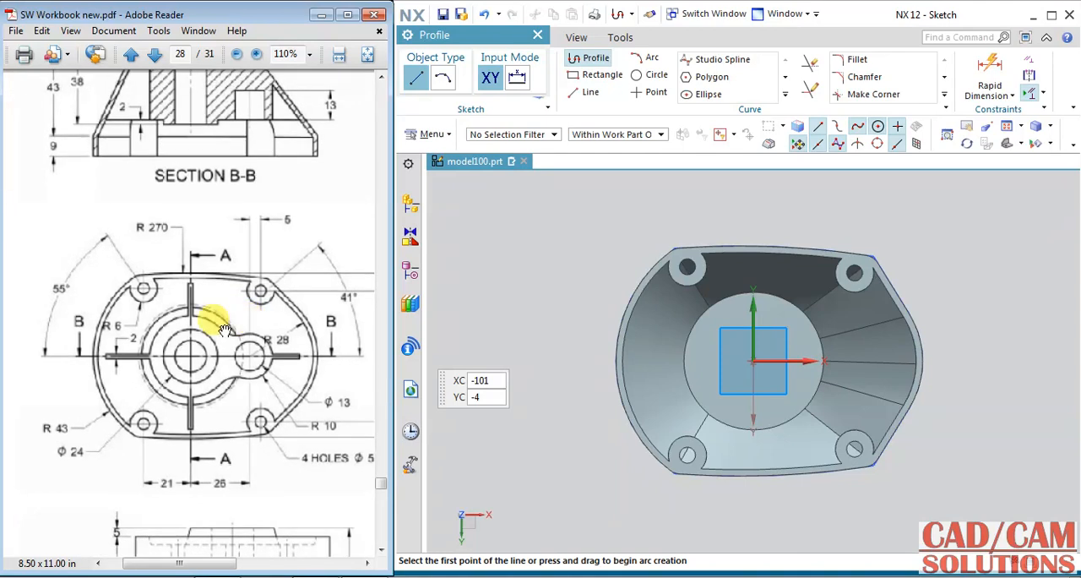
Step: Draw a circle about 26 mm in diameter at the origin and another about 14 mm centred roughly 20 mm along the horizontal axis
{"action": "left_click", "coordinate": [653, 74]}
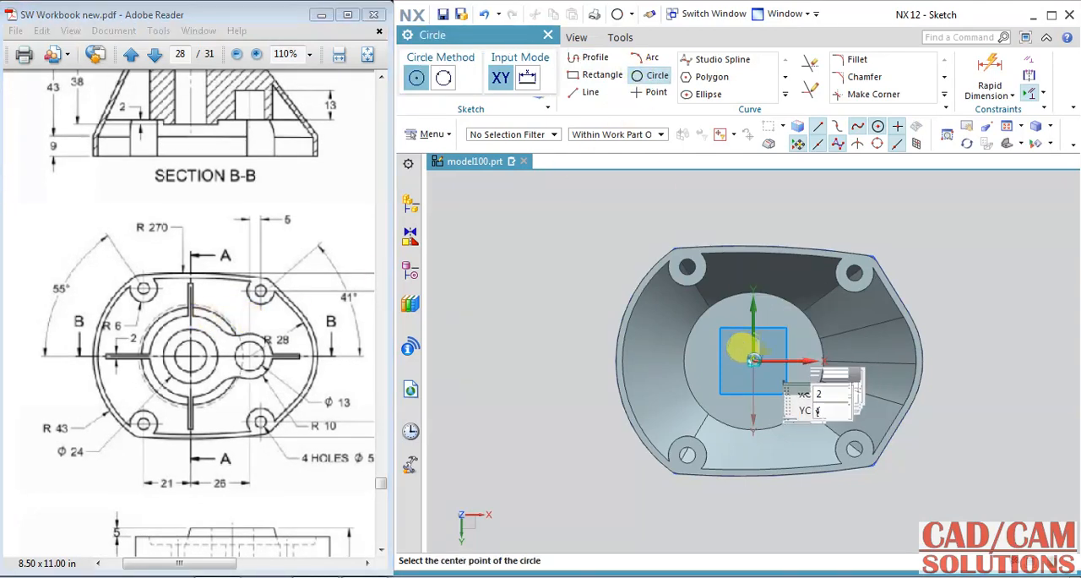
{"action": "left_click", "coordinate": [754, 362]}
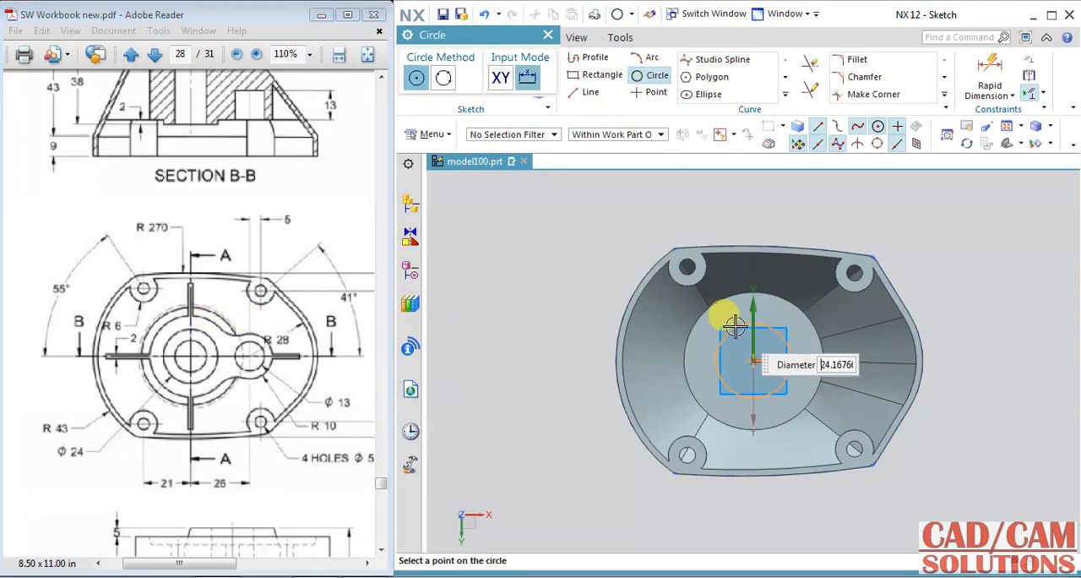
{"action": "left_click", "coordinate": [733, 327]}
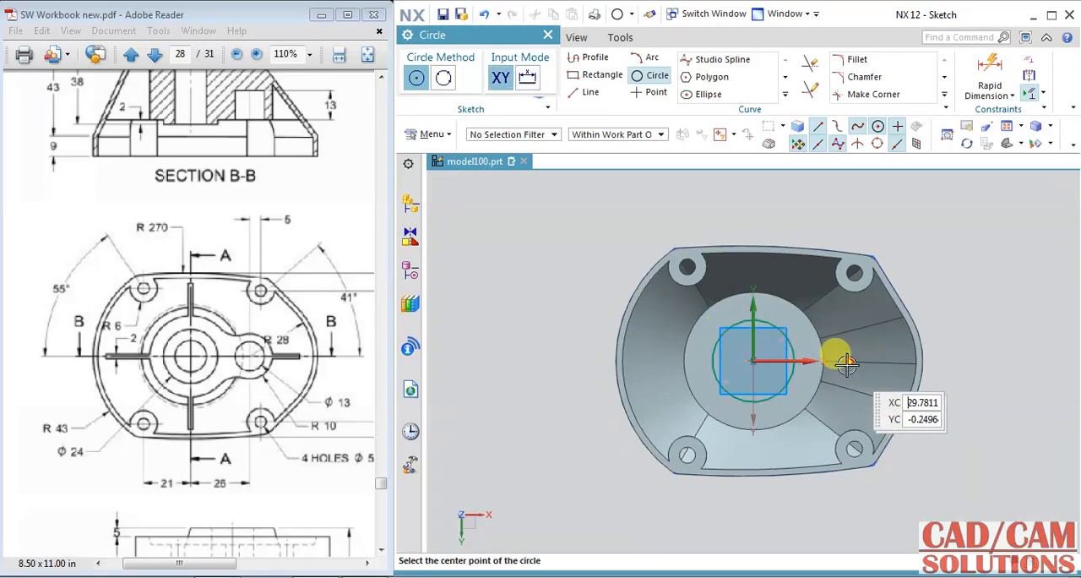
{"action": "scroll", "coordinate": [825, 349], "scroll_direction": "up", "scroll_amount": 3}
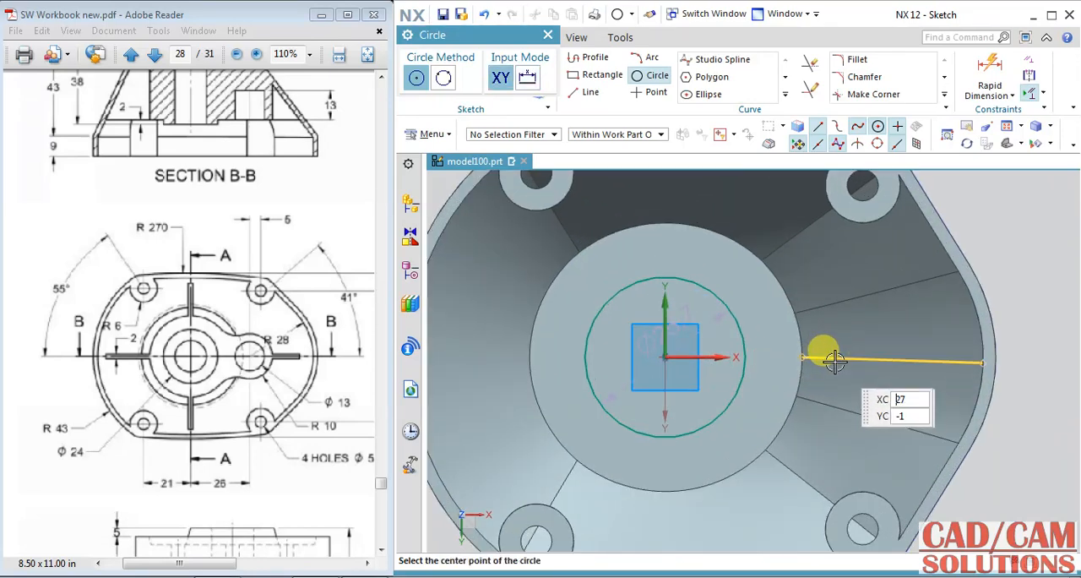
{"action": "left_click", "coordinate": [789, 357]}
{"action": "left_click", "coordinate": [766, 318]}
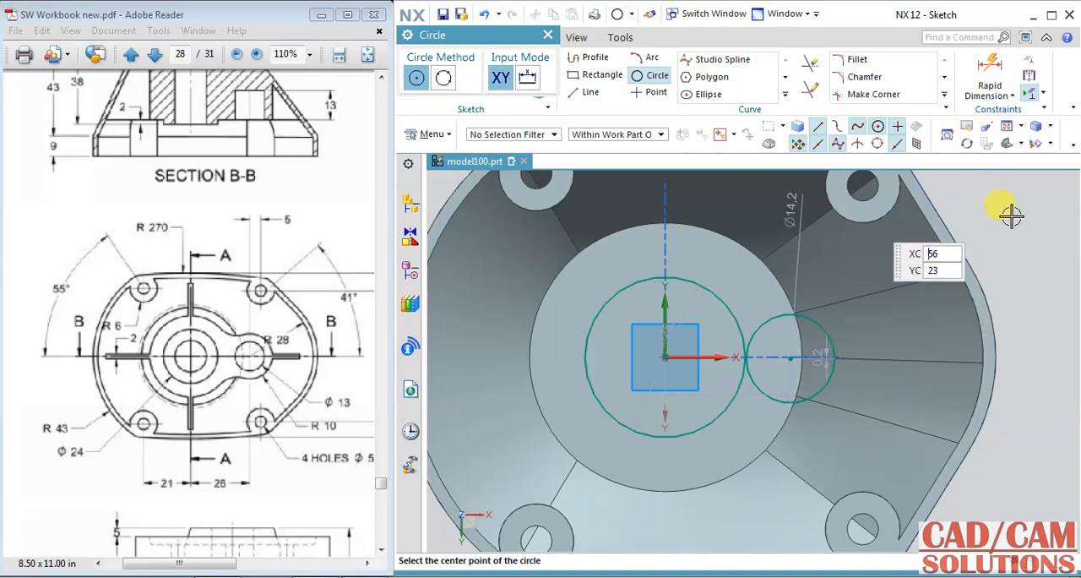
{"action": "key", "text": "Escape"}
Step: Open the central circle's diameter dimension and examine the plan view and Section B-B of the drawing around the central hub
{"action": "double_click", "coordinate": [682, 303]}
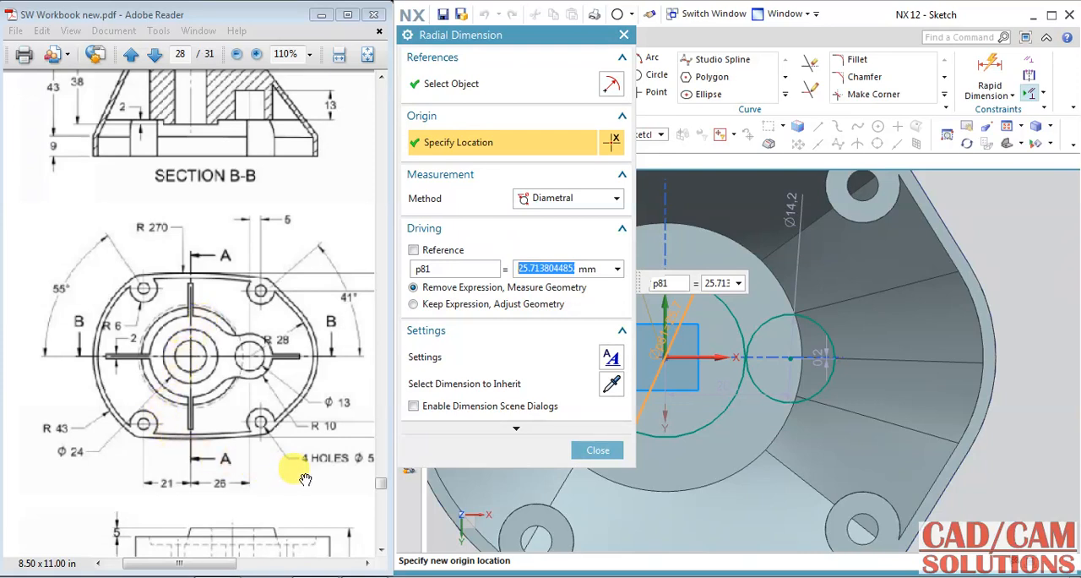
{"action": "left_click_drag", "start_coordinate": [301, 357], "coordinate": [116, 359]}
{"action": "left_click_drag", "start_coordinate": [255, 363], "coordinate": [218, 372]}
{"action": "mouse_move", "coordinate": [64, 359]}
{"action": "left_mouse_down"}
{"action": "mouse_move", "coordinate": [165, 346]}
{"action": "mouse_move", "coordinate": [241, 361]}
{"action": "left_mouse_up"}
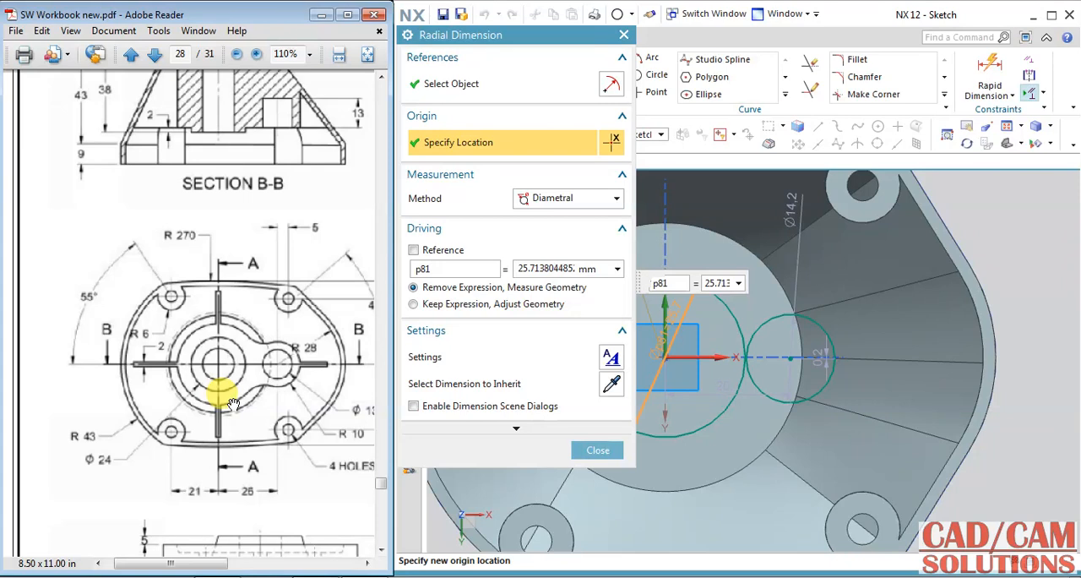
{"action": "scroll", "coordinate": [233, 404], "scroll_direction": "up", "scroll_amount": 3}
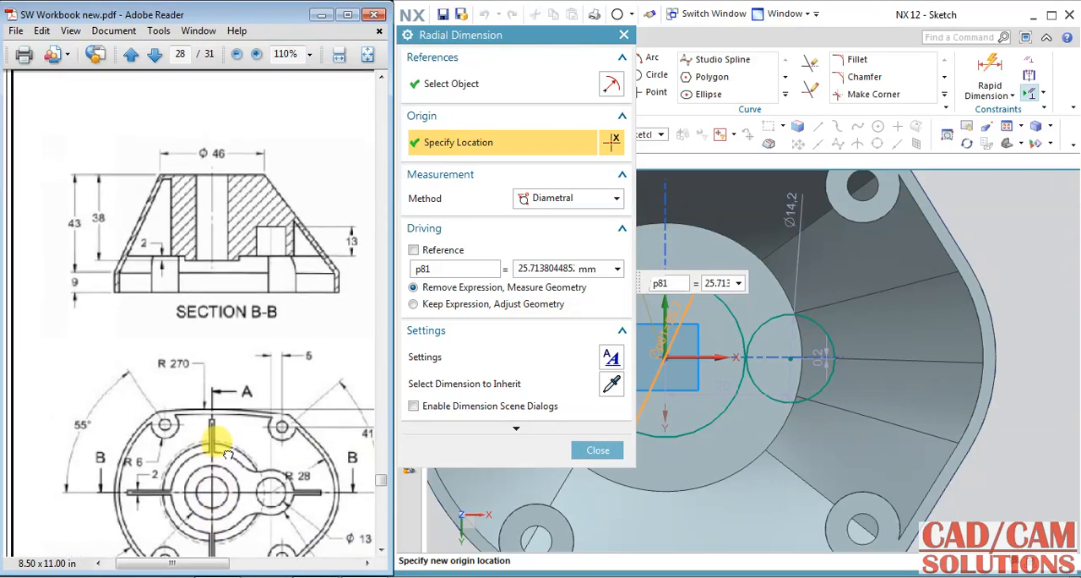
{"action": "left_click_drag", "start_coordinate": [228, 434], "coordinate": [215, 309]}
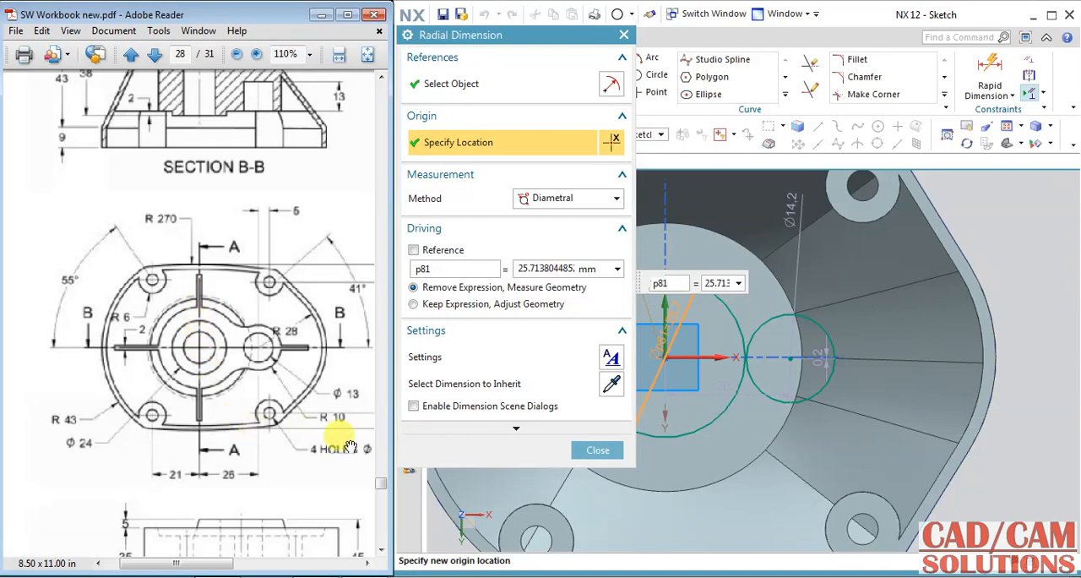
{"action": "left_click", "coordinate": [591, 450]}
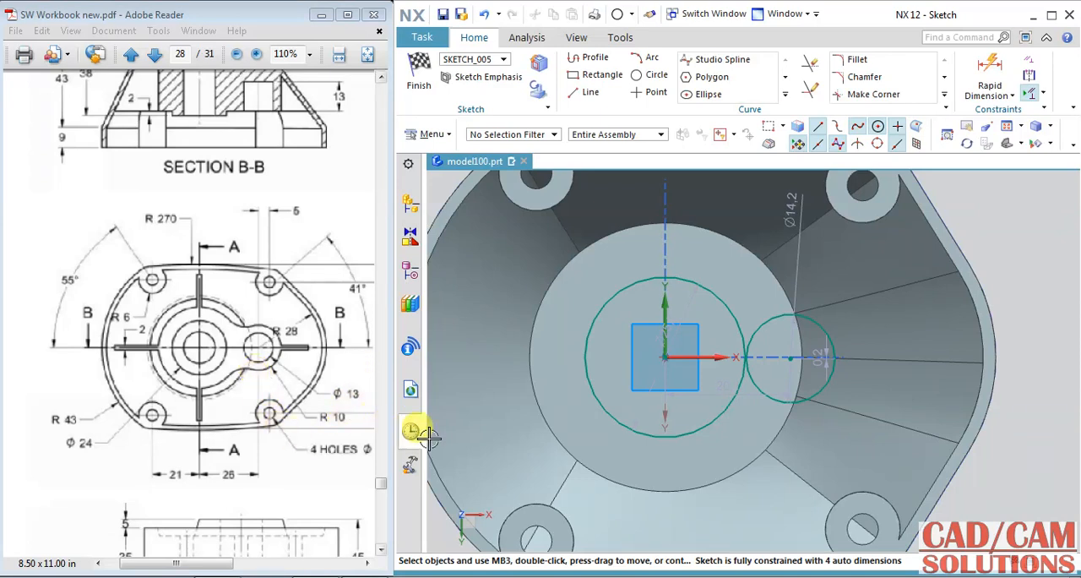
Step: Set the side circle's diameter to 20 mm and constrain its centre onto the horizontal axis
{"action": "left_click", "coordinate": [785, 233]}
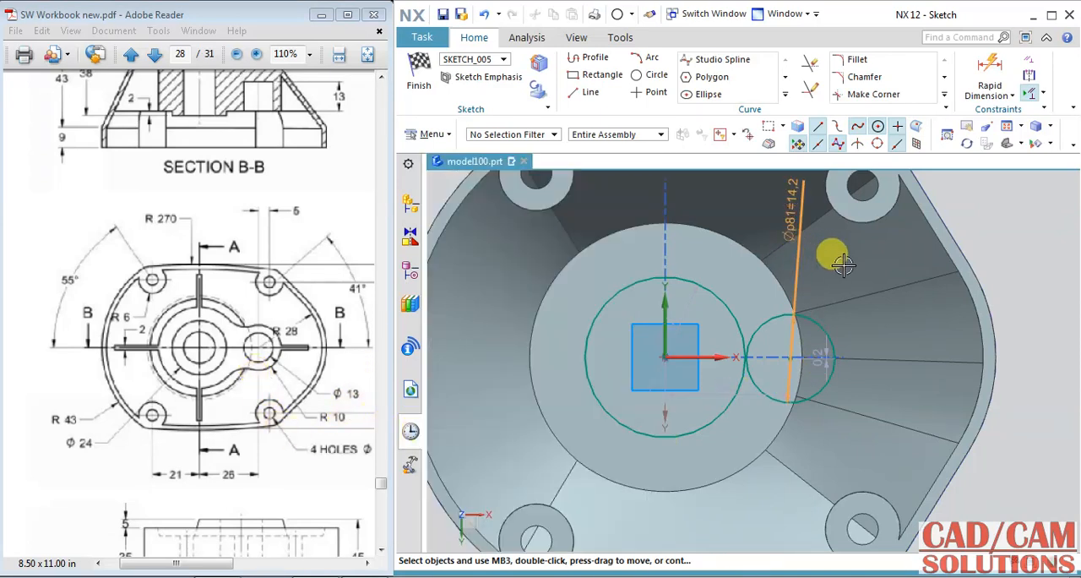
{"action": "double_click", "coordinate": [865, 247]}
{"action": "type", "text": "20"}
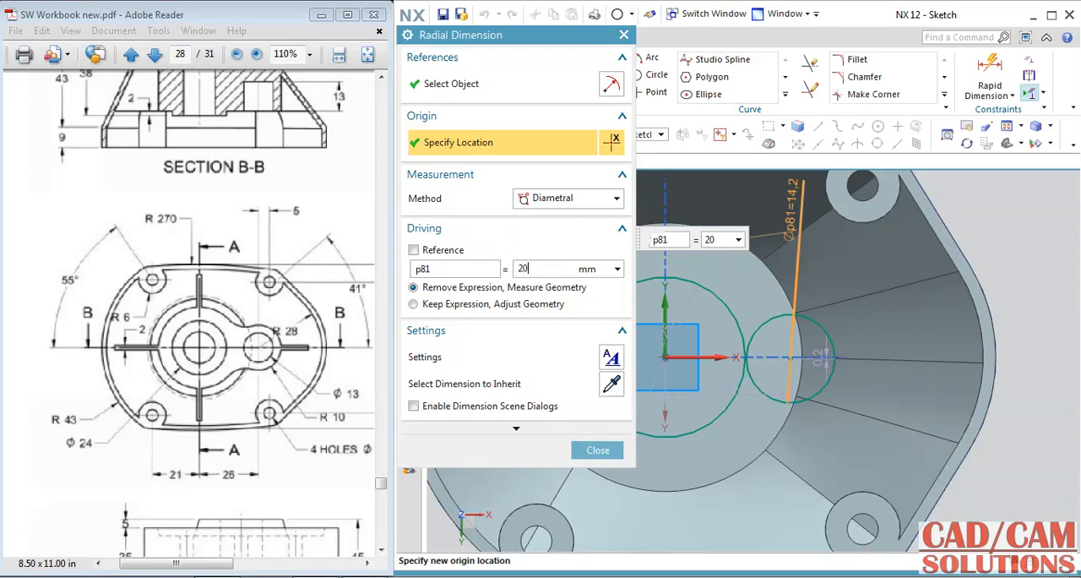
{"action": "key", "text": "Return"}
{"action": "left_click", "coordinate": [592, 450]}
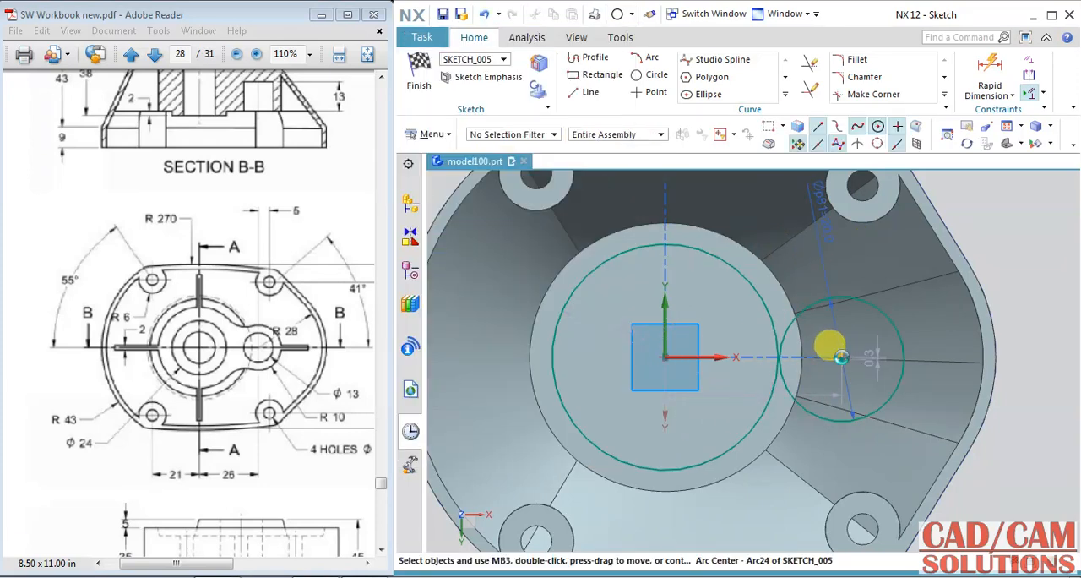
{"action": "left_click", "coordinate": [842, 357]}
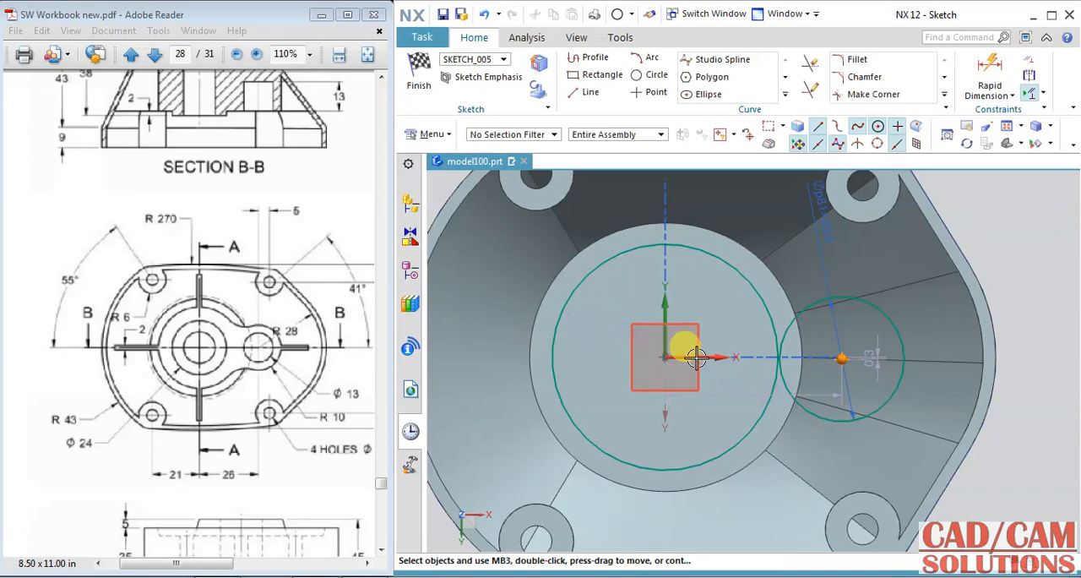
{"action": "left_click", "coordinate": [717, 356]}
{"action": "left_click", "coordinate": [785, 325]}
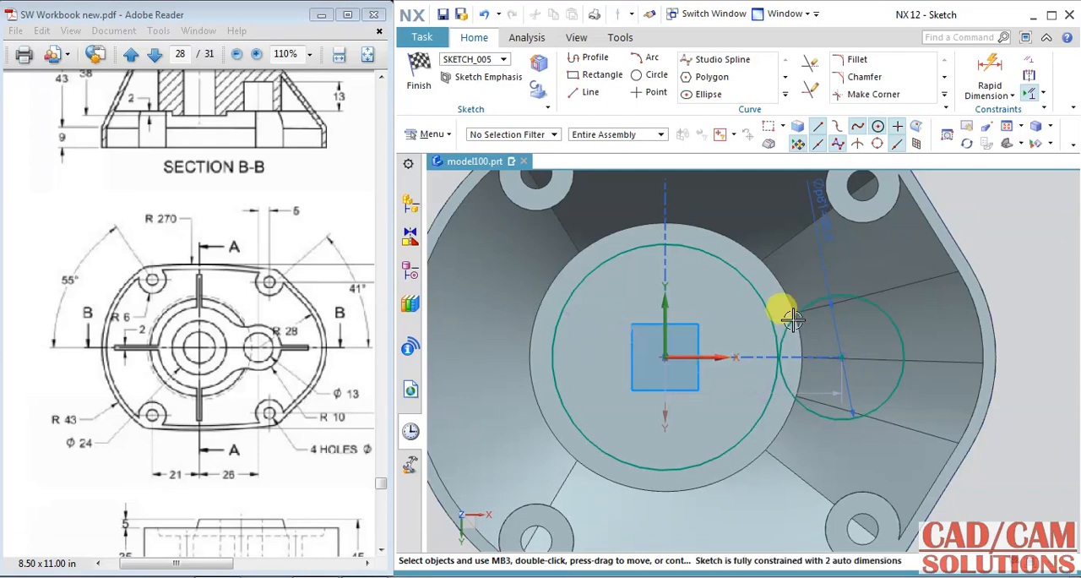
Step: Draw a circle about 9 mm in diameter concentric with the side circle and a 14 mm circle at the origin
{"action": "left_click", "coordinate": [636, 75]}
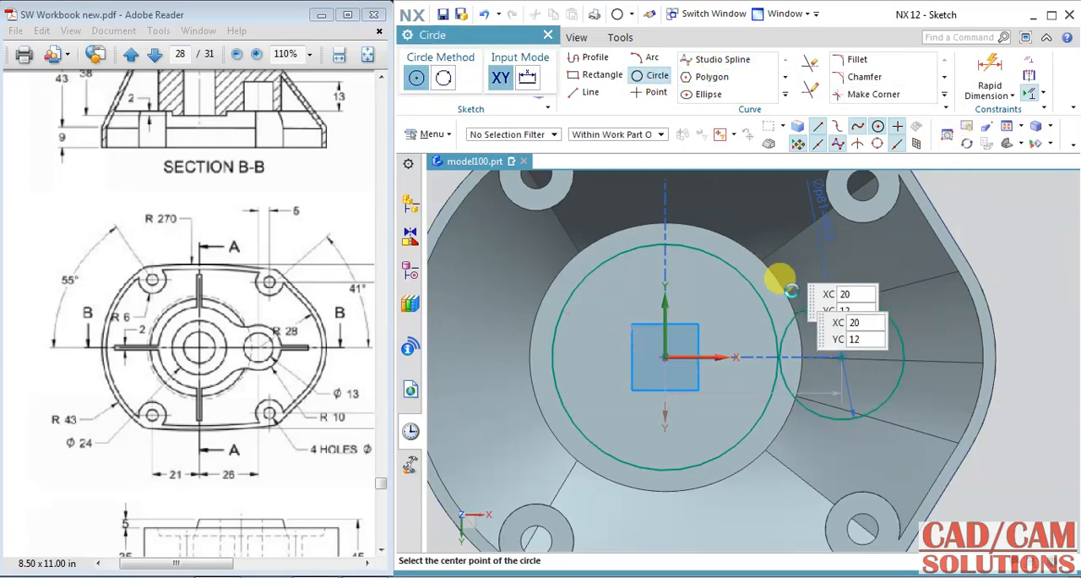
{"action": "left_click", "coordinate": [842, 358]}
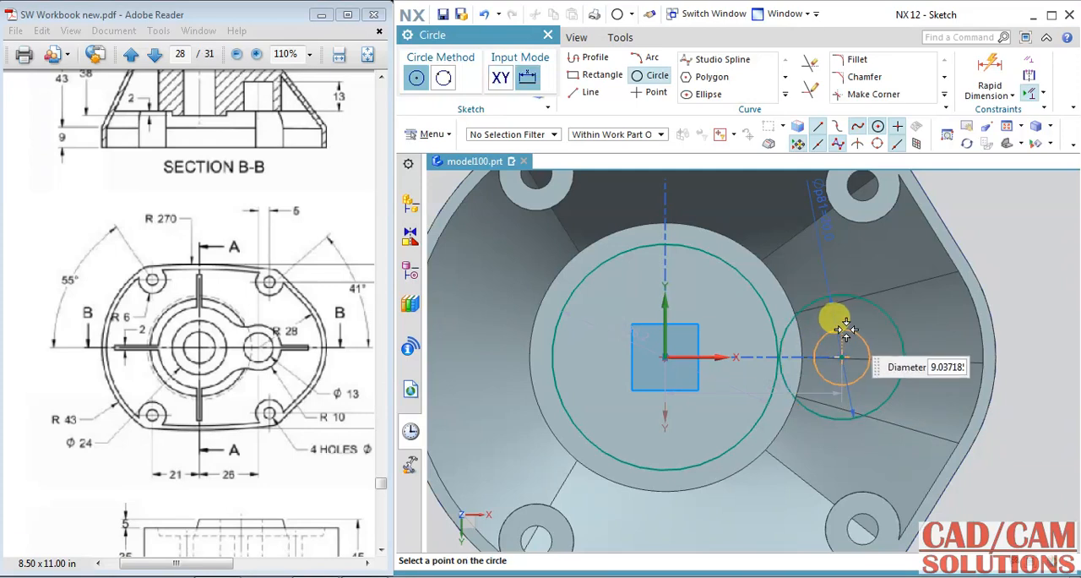
{"action": "left_click", "coordinate": [846, 329]}
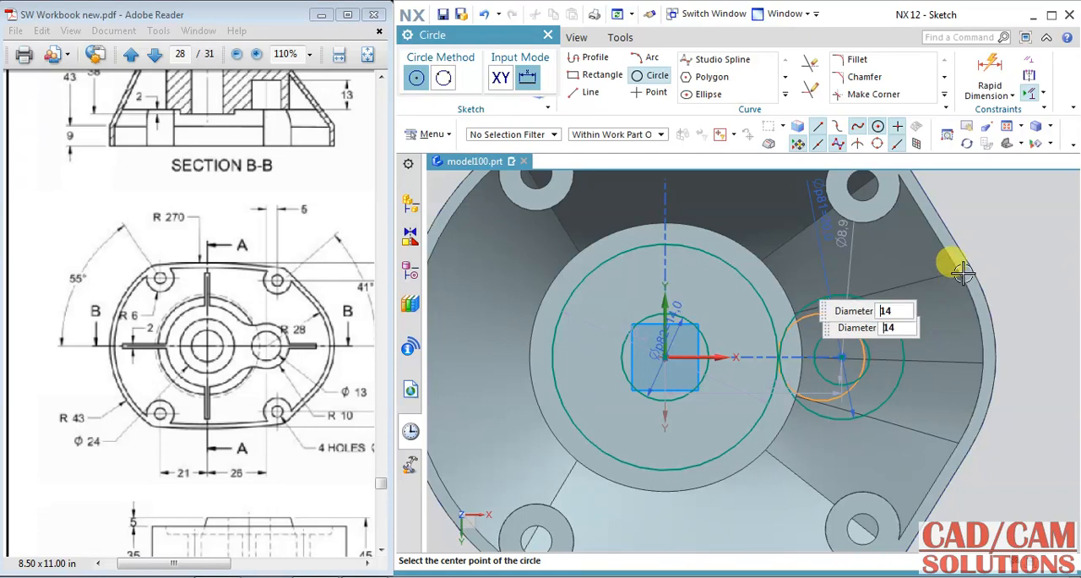
{"action": "key", "text": "Escape"}
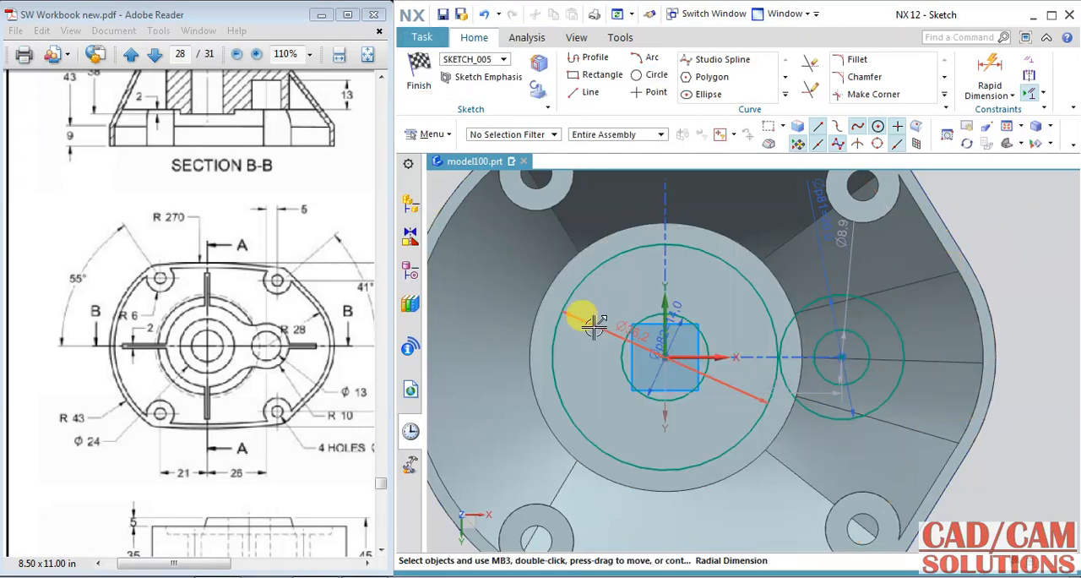
Step: Set the diameter of the large central circle to 34 mm
{"action": "double_click", "coordinate": [593, 326]}
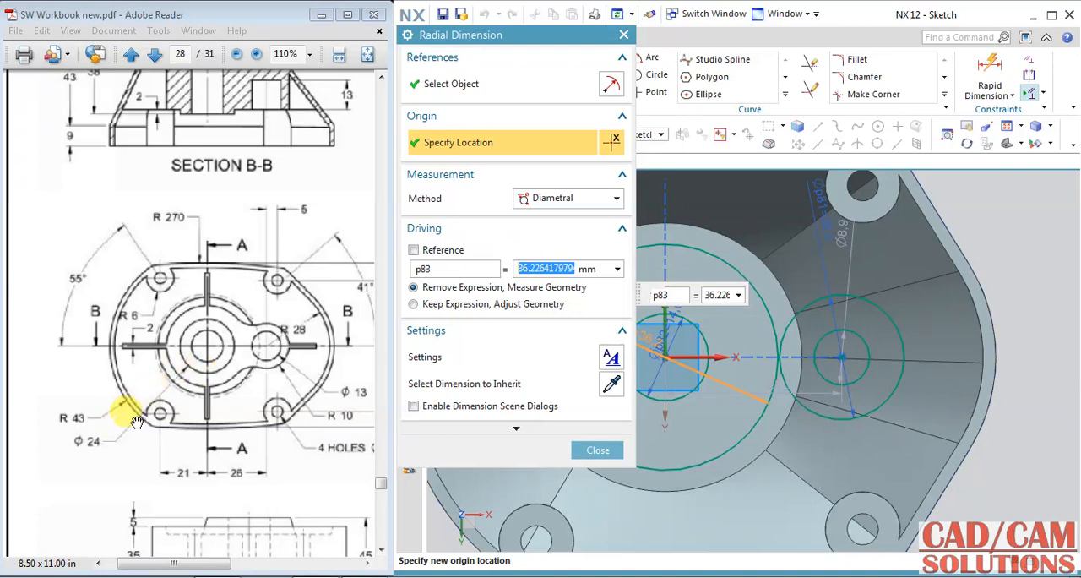
{"action": "type", "text": "34"}
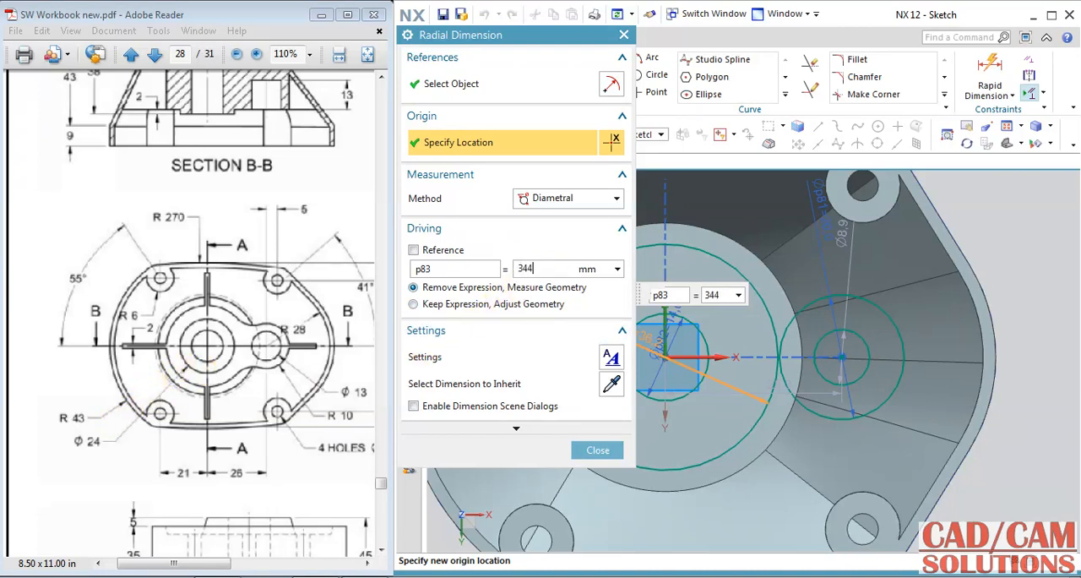
{"action": "left_click", "coordinate": [511, 304]}
{"action": "left_click", "coordinate": [597, 451]}
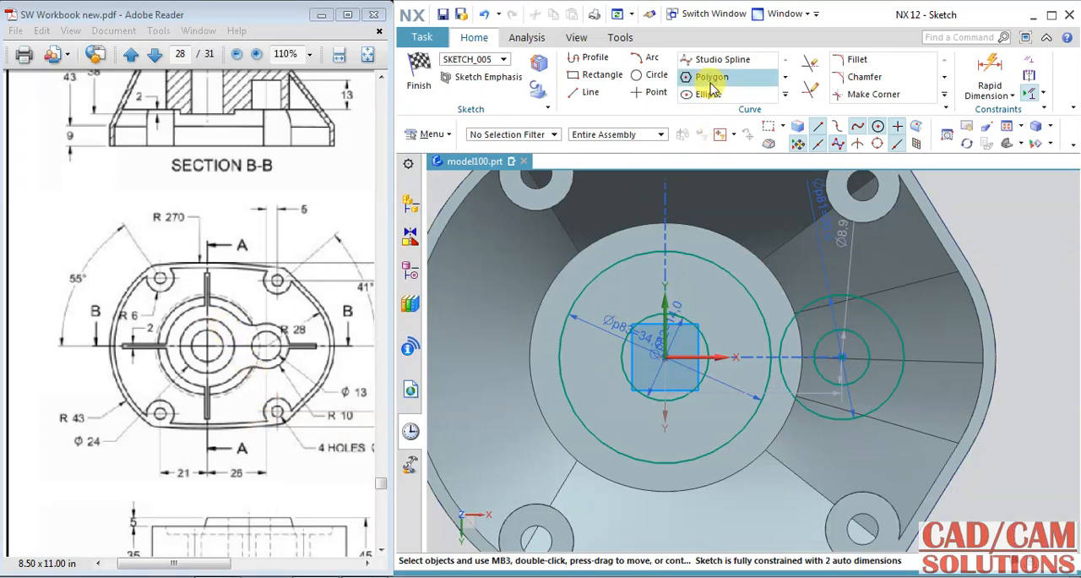
Step: Fillet the large central circle to the 20 mm side circle with radii of about 12.9 mm above and 16.2 mm below
{"action": "left_click", "coordinate": [857, 61]}
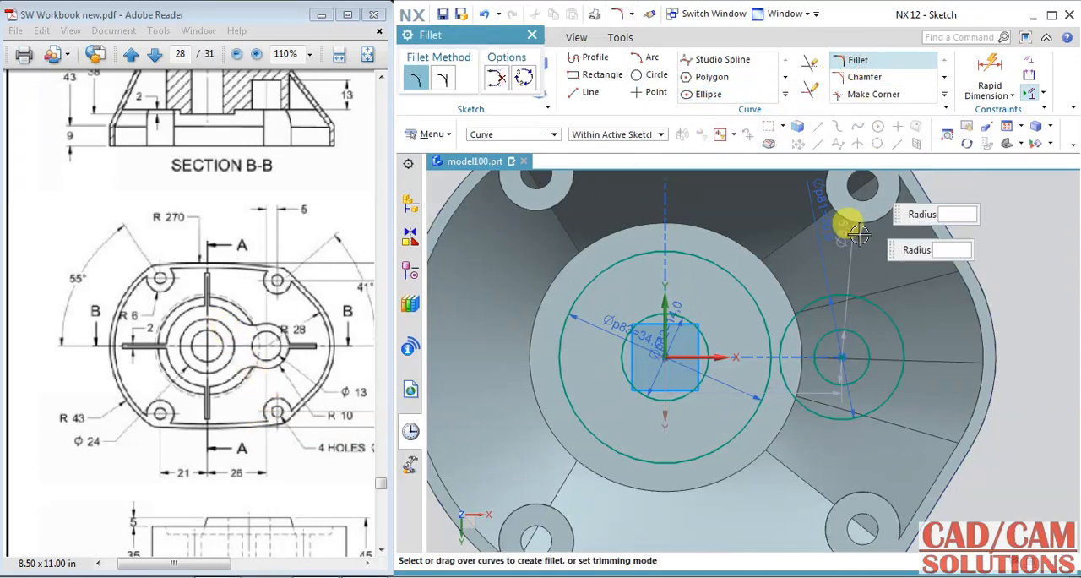
{"action": "left_click", "coordinate": [739, 432]}
{"action": "left_click", "coordinate": [782, 397]}
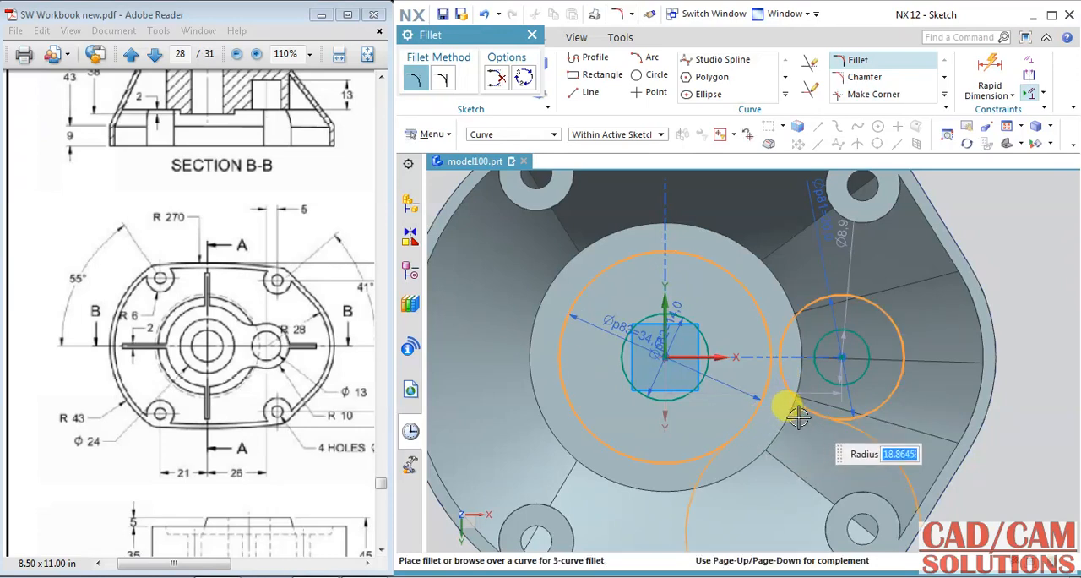
{"action": "left_click", "coordinate": [778, 301]}
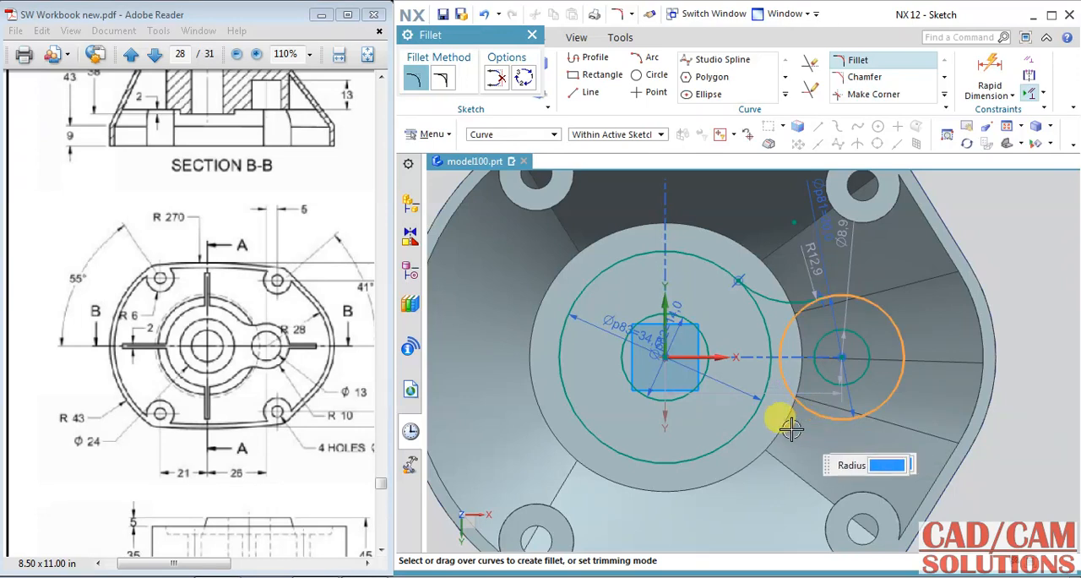
{"action": "left_click", "coordinate": [746, 421]}
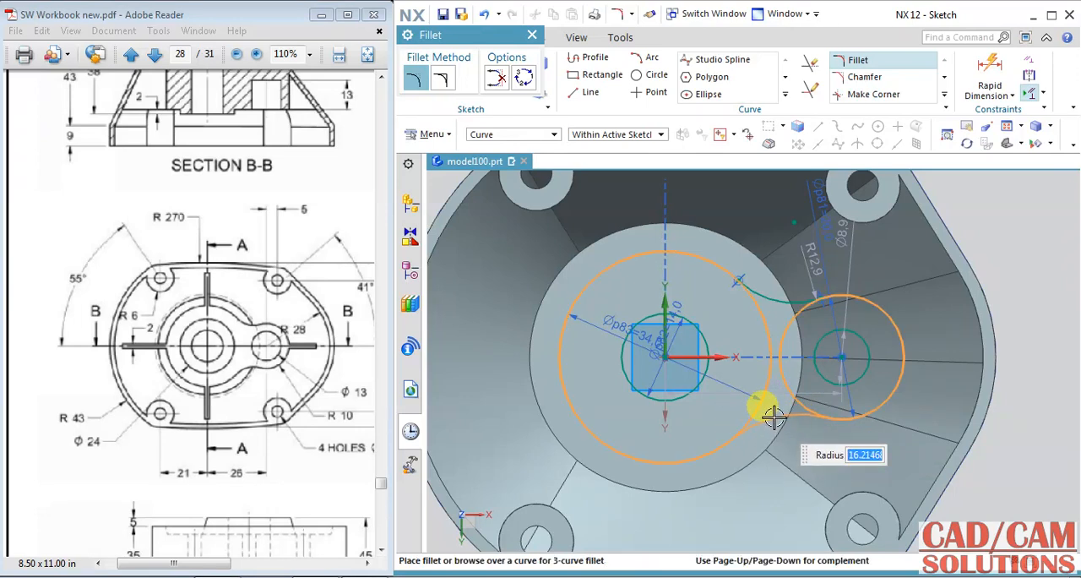
{"action": "left_click", "coordinate": [773, 417]}
{"action": "key", "text": "Escape"}
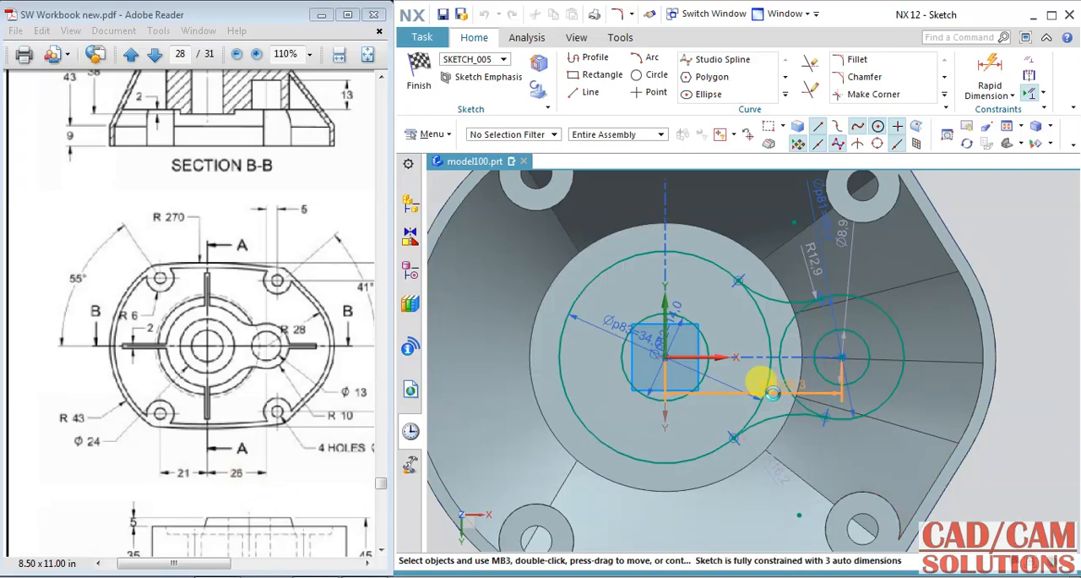
Step: Set the horizontal distance from the origin to the side circle's centre to 25 mm
{"action": "double_click", "coordinate": [770, 392]}
{"action": "type", "text": "2"}
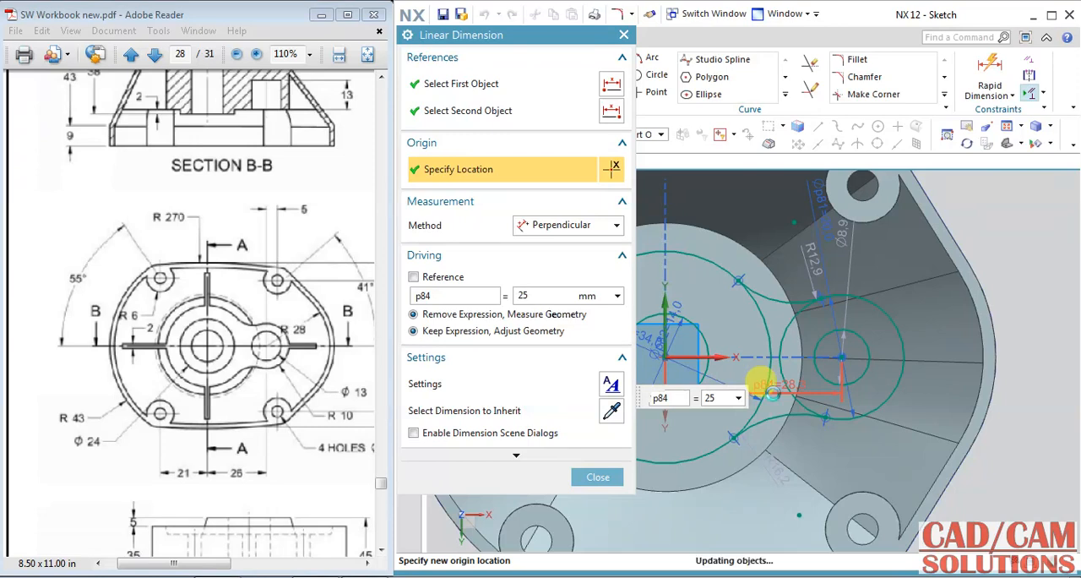
{"action": "type", "text": "5"}
{"action": "key", "text": "Return"}
{"action": "left_click", "coordinate": [598, 476]}
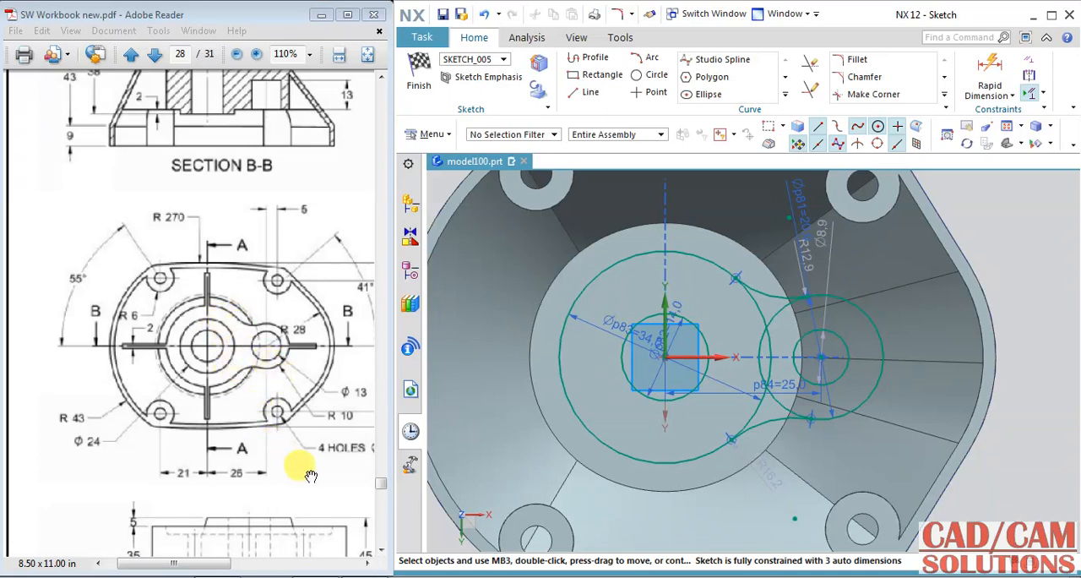
Step: Set the radius of the lower fillet between the central and side circles to 16 mm
{"action": "left_click", "coordinate": [765, 477]}
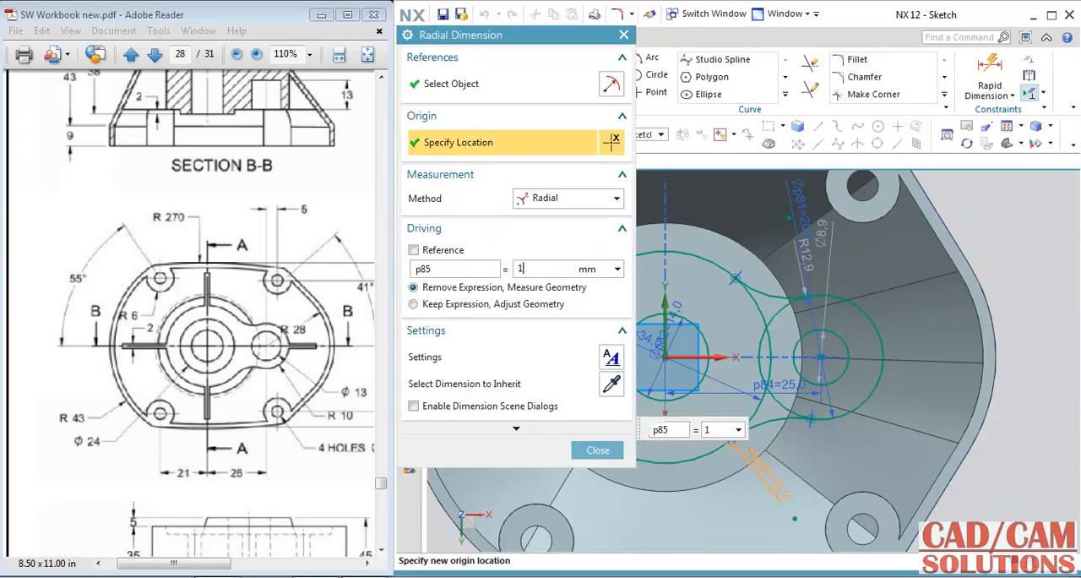
{"action": "key", "text": "Return"}
{"action": "left_click", "coordinate": [619, 449]}
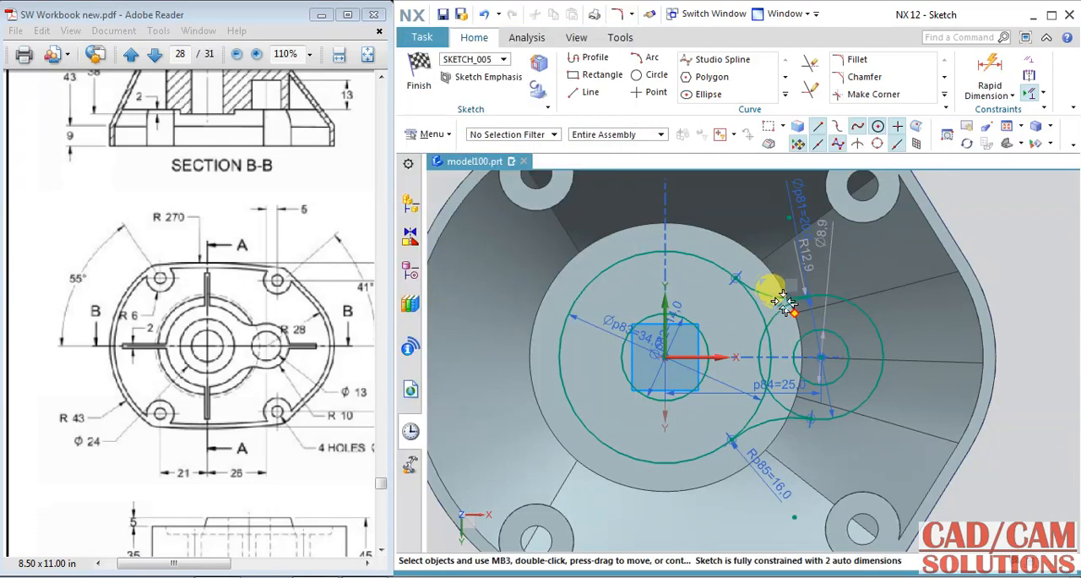
Step: Set the radius of the upper fillet between the central and side circles to 16 mm
{"action": "double_click", "coordinate": [809, 262]}
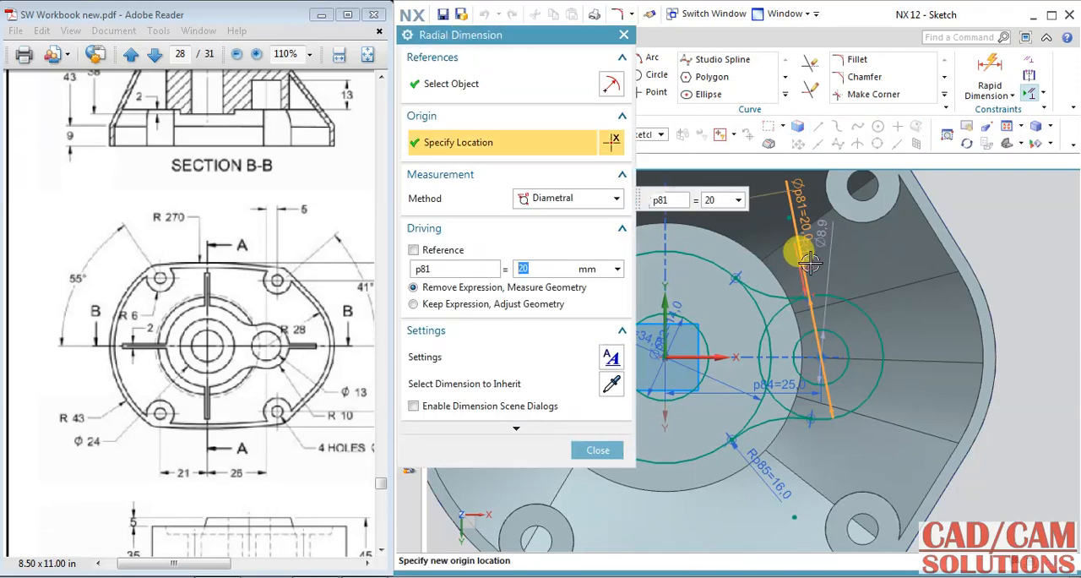
{"action": "left_click", "coordinate": [603, 448]}
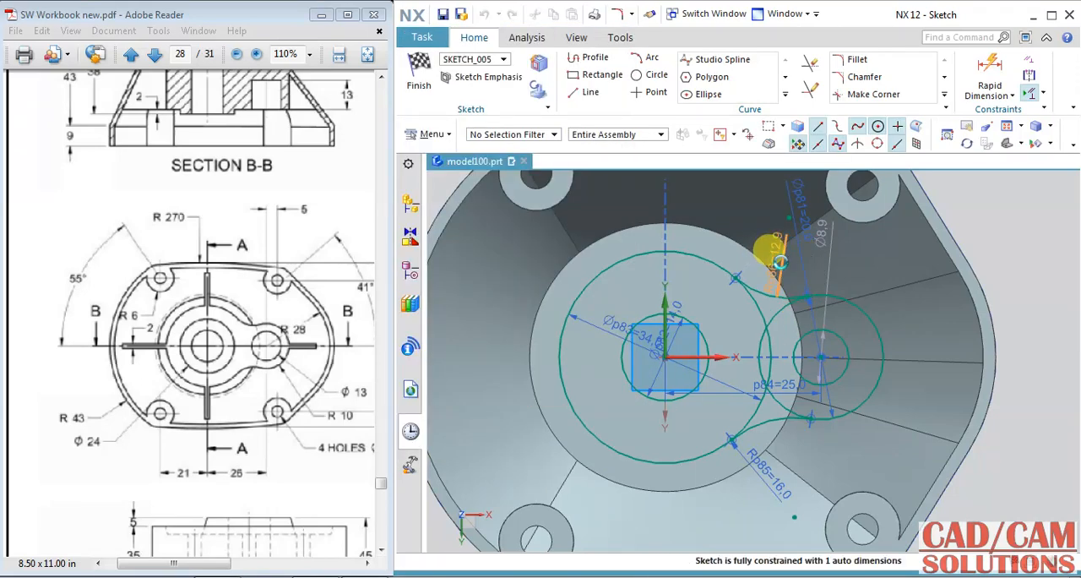
{"action": "double_click", "coordinate": [783, 256]}
{"action": "type", "text": "16"}
{"action": "key", "text": "Return"}
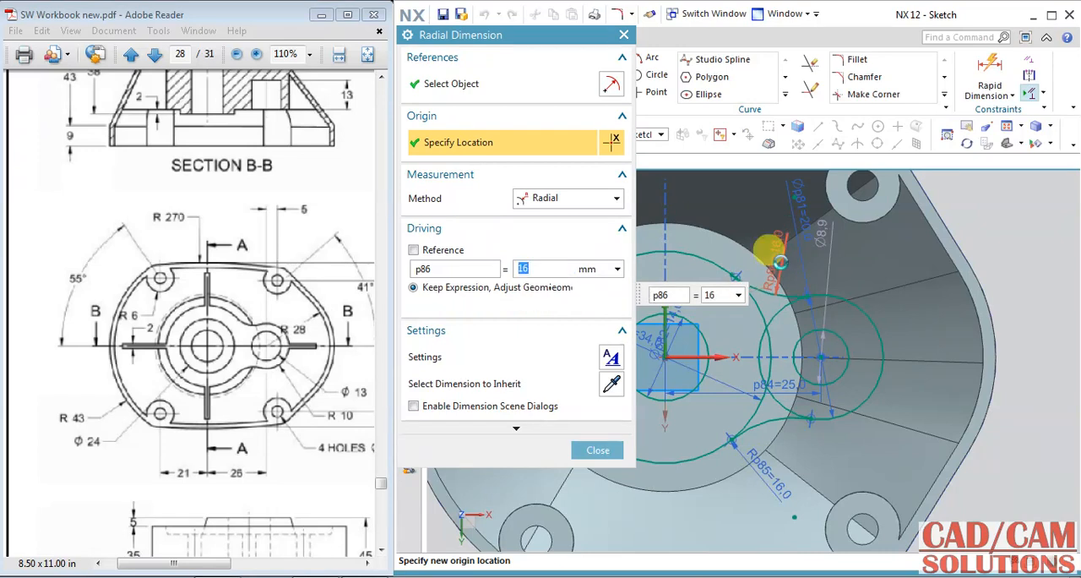
Step: Trim the overlapping inner arcs where the central and side circles meet, and finish the sketch
{"action": "left_click", "coordinate": [809, 64]}
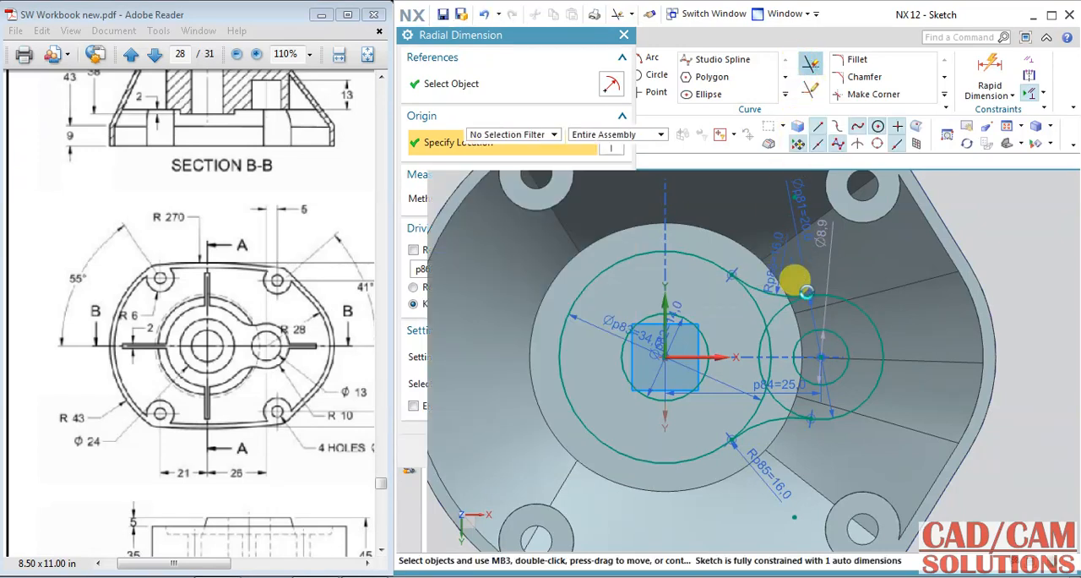
{"action": "left_click", "coordinate": [760, 305]}
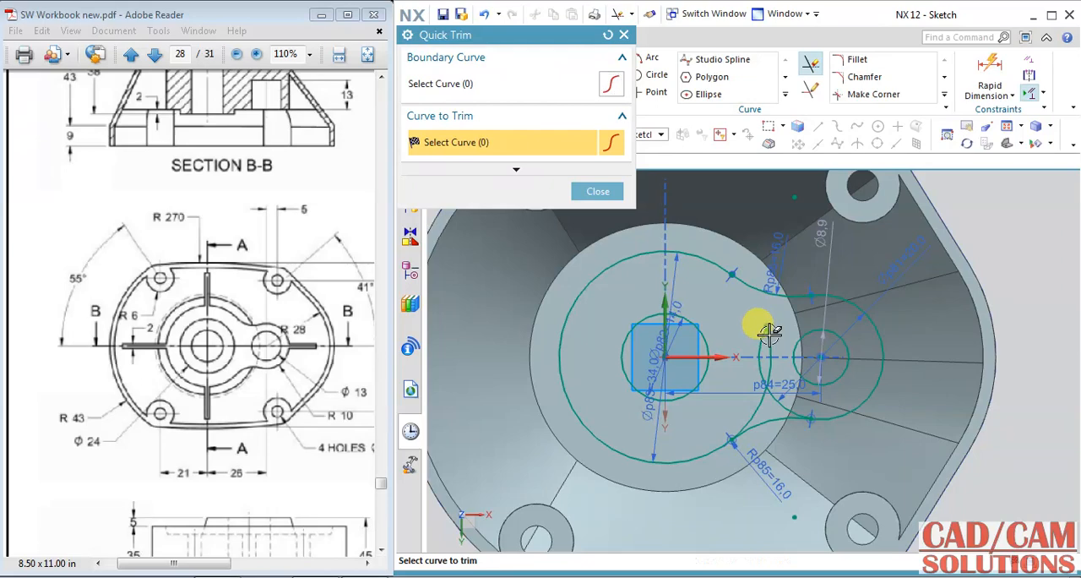
{"action": "left_click", "coordinate": [765, 390]}
{"action": "scroll", "coordinate": [731, 422], "scroll_direction": "up", "scroll_amount": 3}
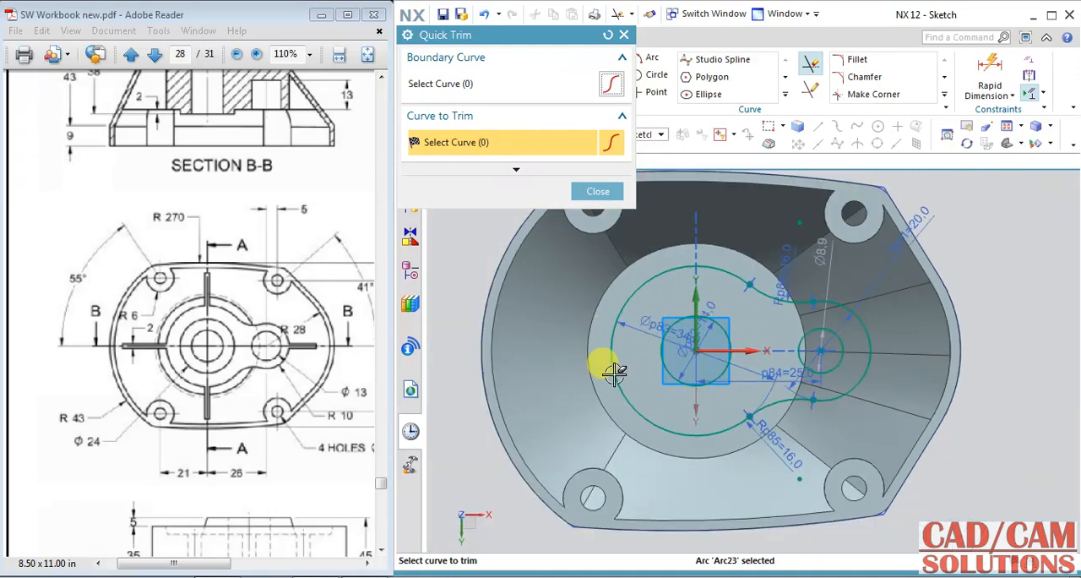
{"action": "left_click", "coordinate": [623, 36]}
{"action": "left_click", "coordinate": [419, 72]}
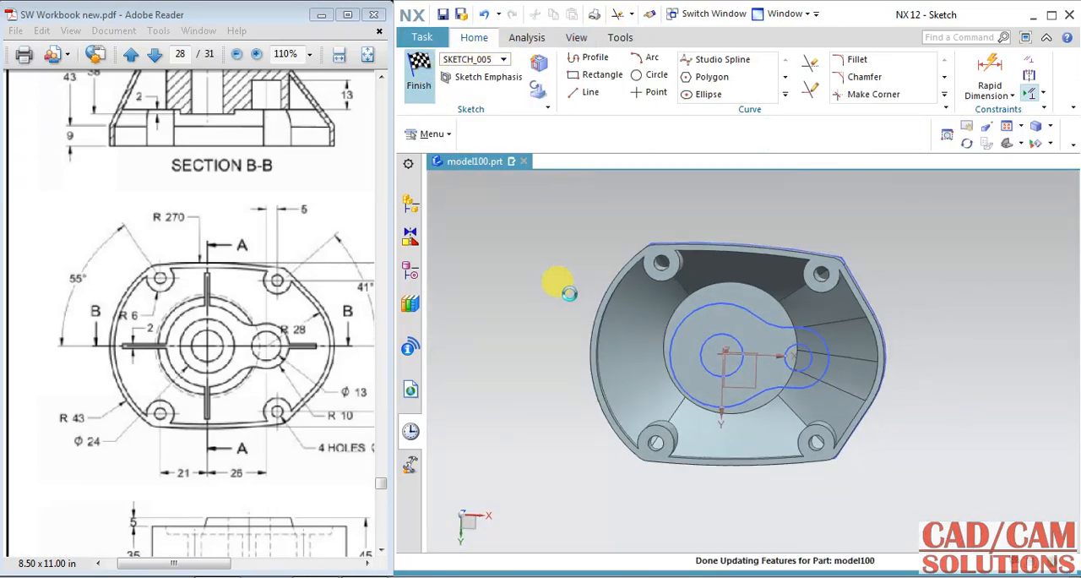
Step: Extrude the hub and side boss sketch with reversed direction, an Until Next end limit and Unite
{"action": "mouse_move", "coordinate": [647, 478]}
{"action": "middle_mouse_down"}
{"action": "mouse_move", "coordinate": [656, 405]}
{"action": "mouse_move", "coordinate": [641, 436]}
{"action": "middle_mouse_up"}
{"action": "left_click", "coordinate": [304, 323]}
{"action": "mouse_move", "coordinate": [281, 281]}
{"action": "left_mouse_down"}
{"action": "mouse_move", "coordinate": [253, 270]}
{"action": "mouse_move", "coordinate": [248, 345]}
{"action": "mouse_move", "coordinate": [251, 270]}
{"action": "left_mouse_up"}
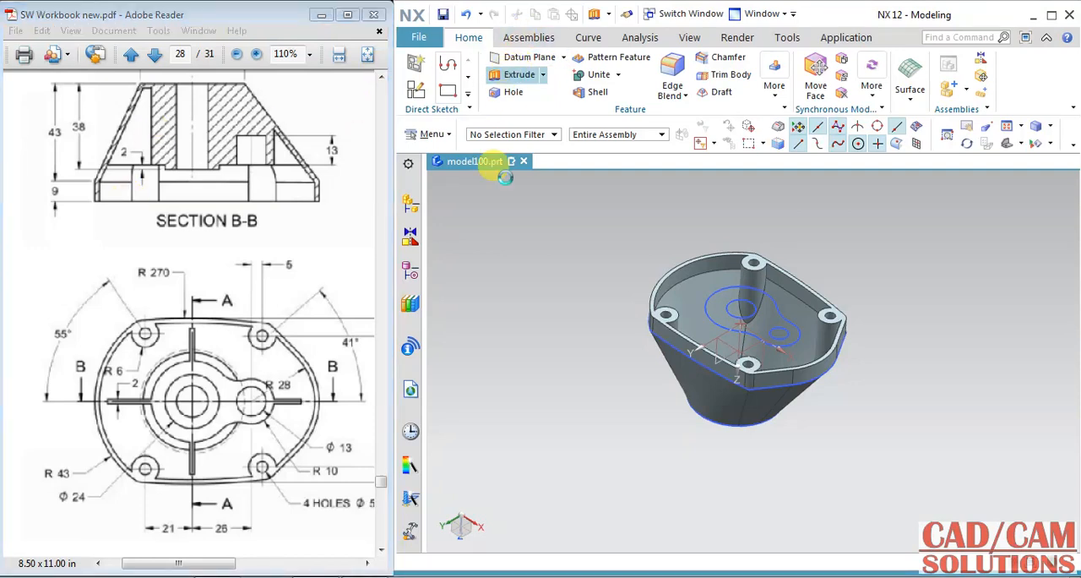
{"action": "left_click", "coordinate": [516, 74]}
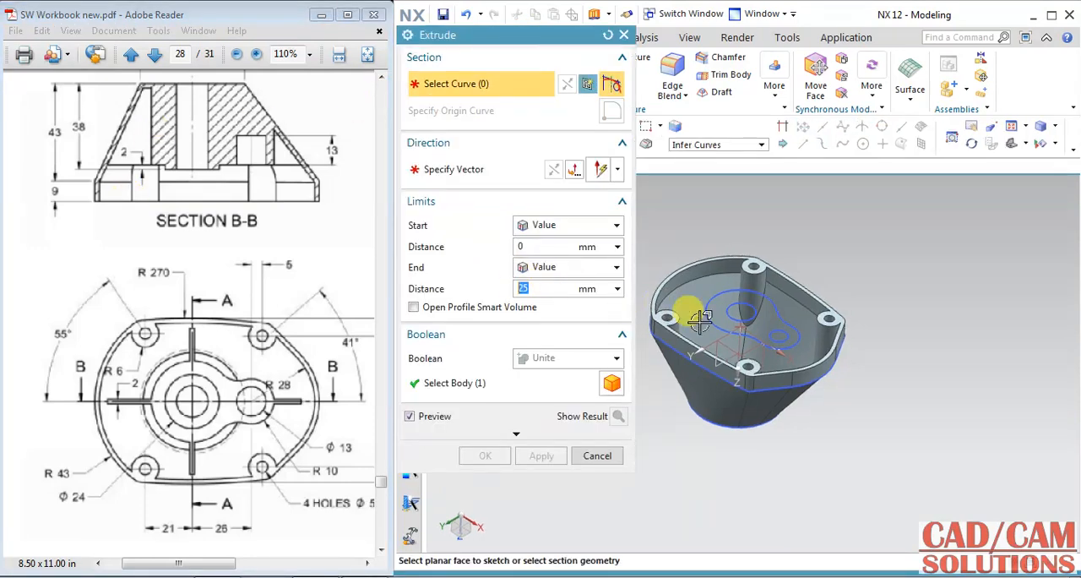
{"action": "left_click", "coordinate": [748, 320]}
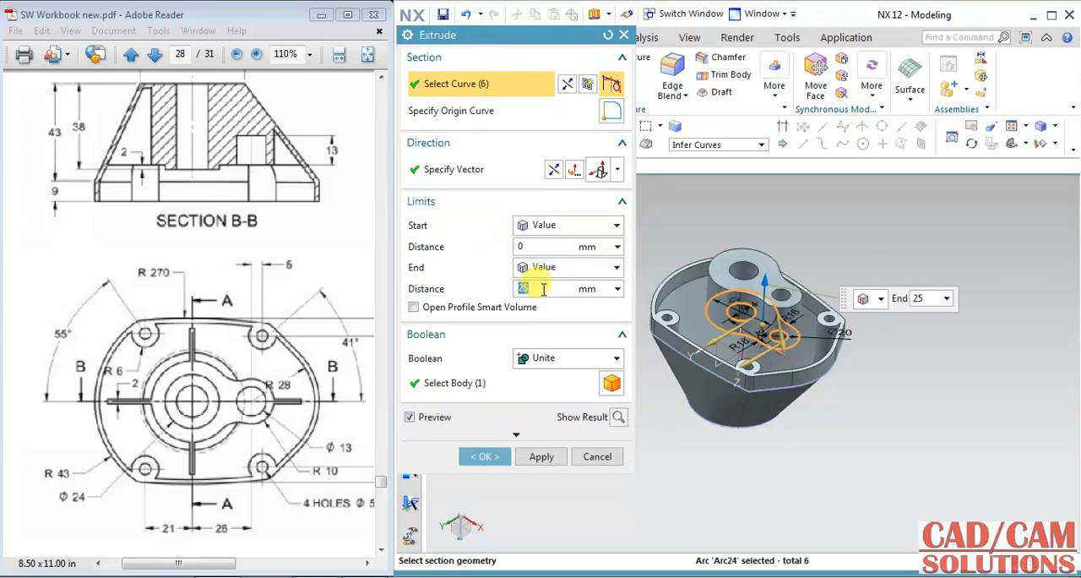
{"action": "left_click", "coordinate": [553, 170]}
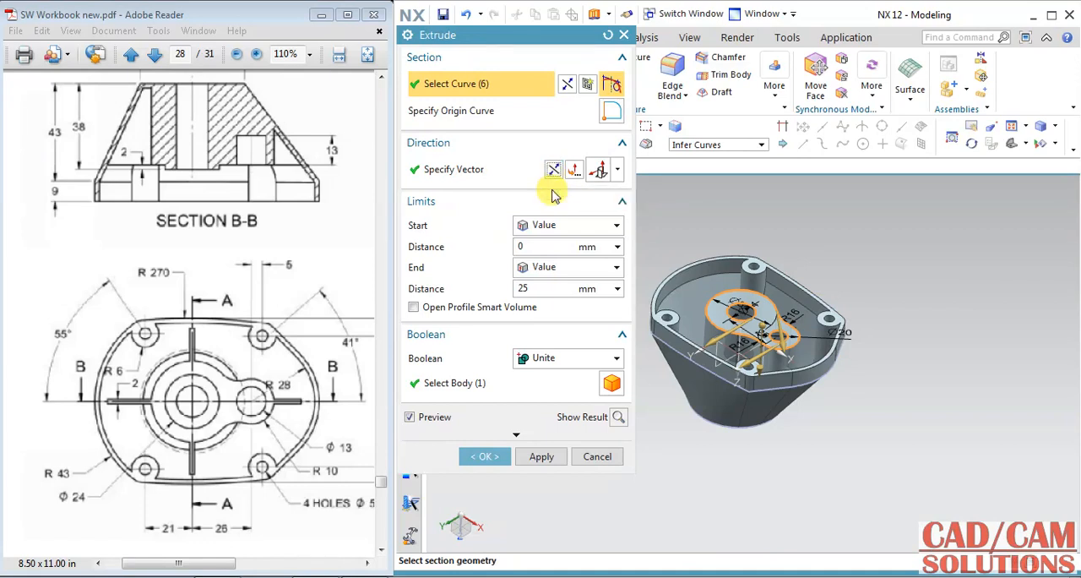
{"action": "left_click", "coordinate": [556, 273]}
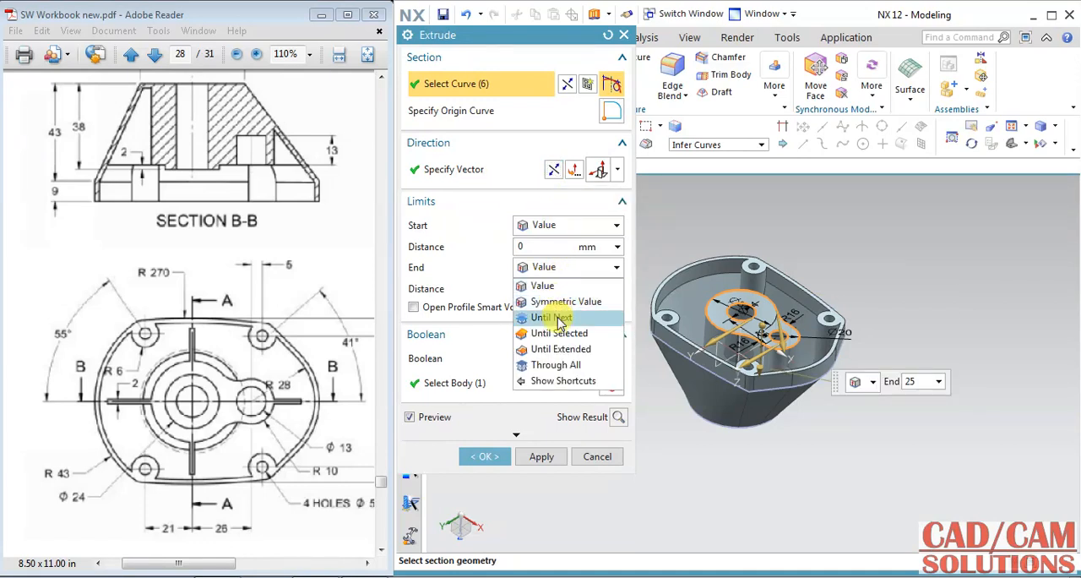
{"action": "left_click", "coordinate": [558, 316]}
Step: Set the start distance of the hub extrusion to 14 mm and create it
{"action": "left_click", "coordinate": [546, 247]}
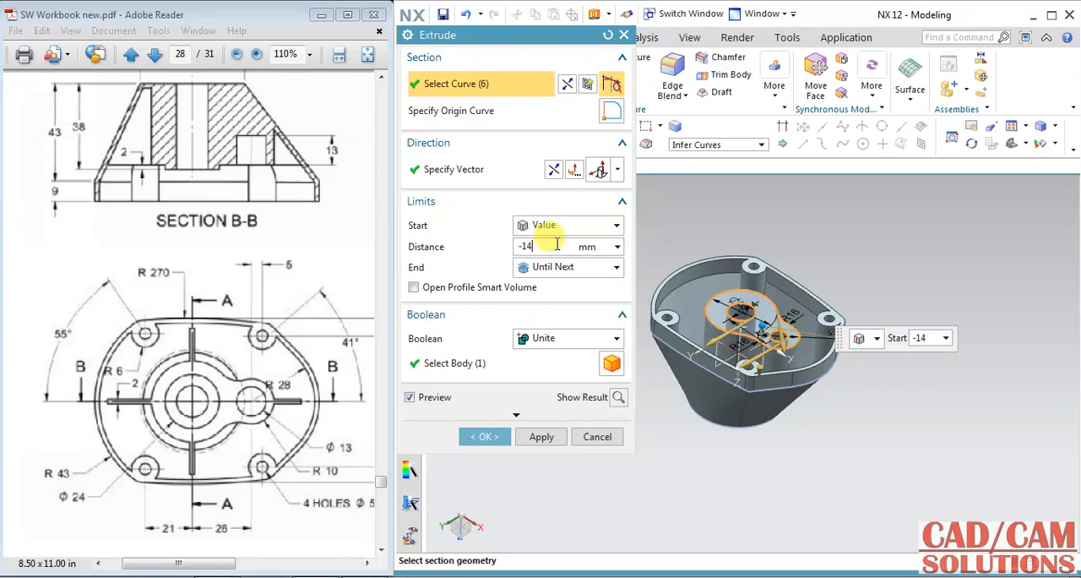
{"action": "left_click", "coordinate": [565, 270]}
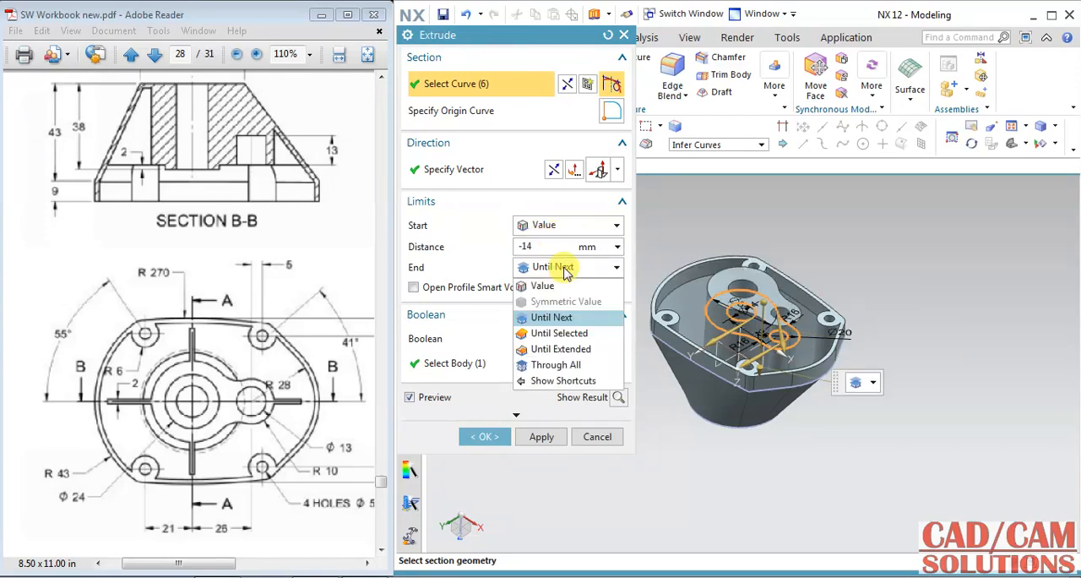
{"action": "left_click", "coordinate": [565, 269]}
{"action": "left_click_drag", "start_coordinate": [525, 246], "coordinate": [514, 242]}
{"action": "key", "text": "BackSpace"}
{"action": "left_click", "coordinate": [491, 437]}
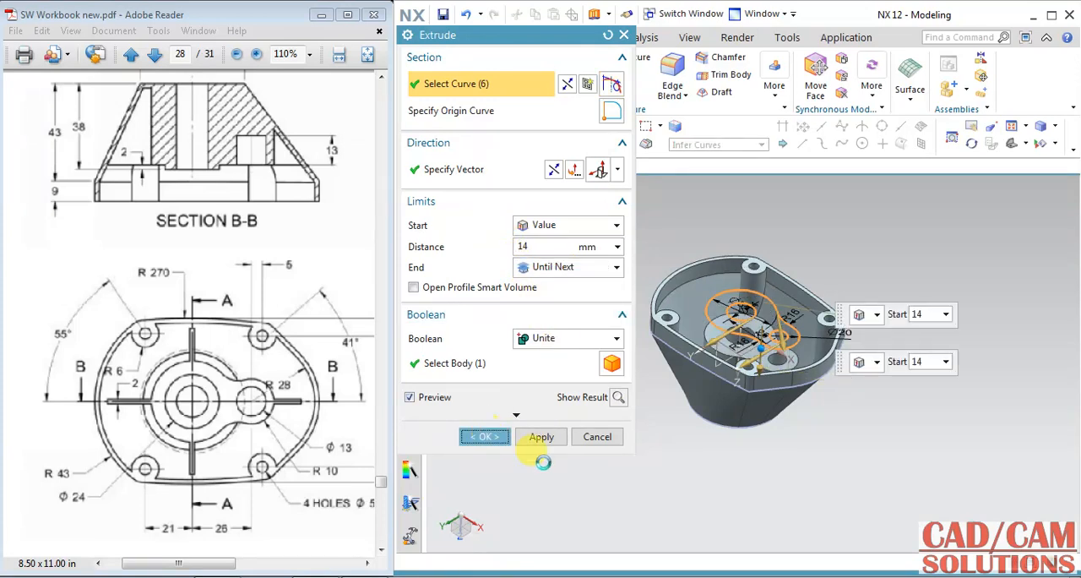
{"action": "middle_click_drag", "start_coordinate": [642, 434], "coordinate": [646, 397]}
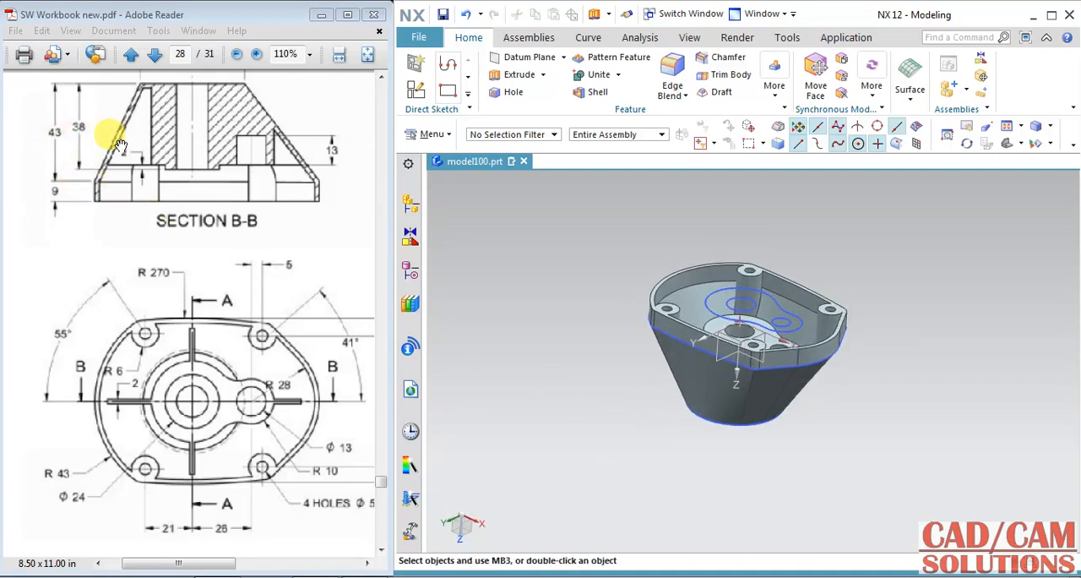
Step: Compare the extruded hub with the drawing's views and hide the hub profile sketch
{"action": "left_click", "coordinate": [410, 270]}
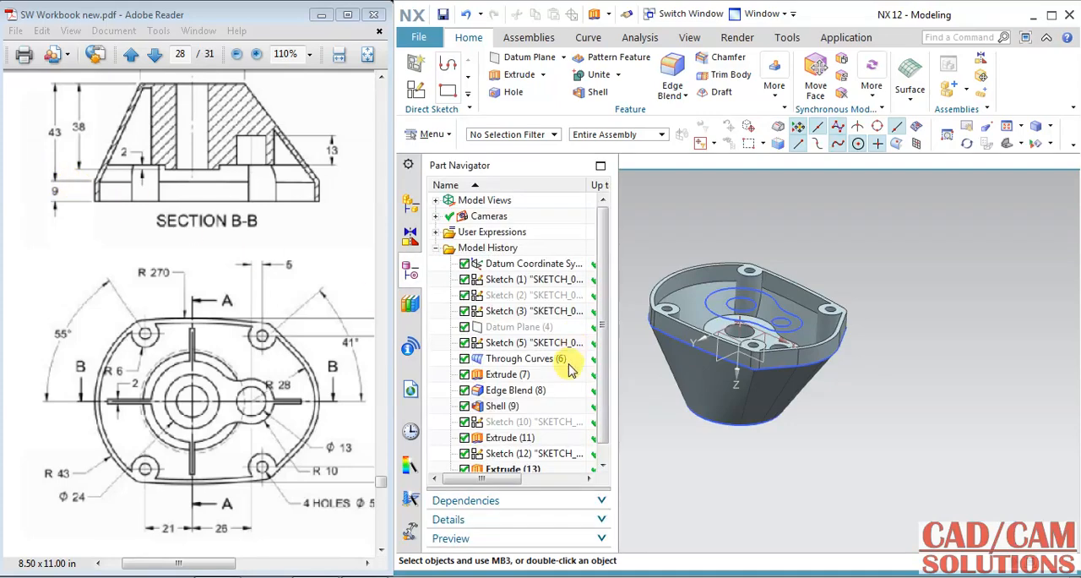
{"action": "middle_click_drag", "start_coordinate": [656, 282], "coordinate": [662, 241]}
{"action": "left_click_drag", "start_coordinate": [349, 197], "coordinate": [110, 270]}
{"action": "left_click_drag", "start_coordinate": [201, 270], "coordinate": [174, 281]}
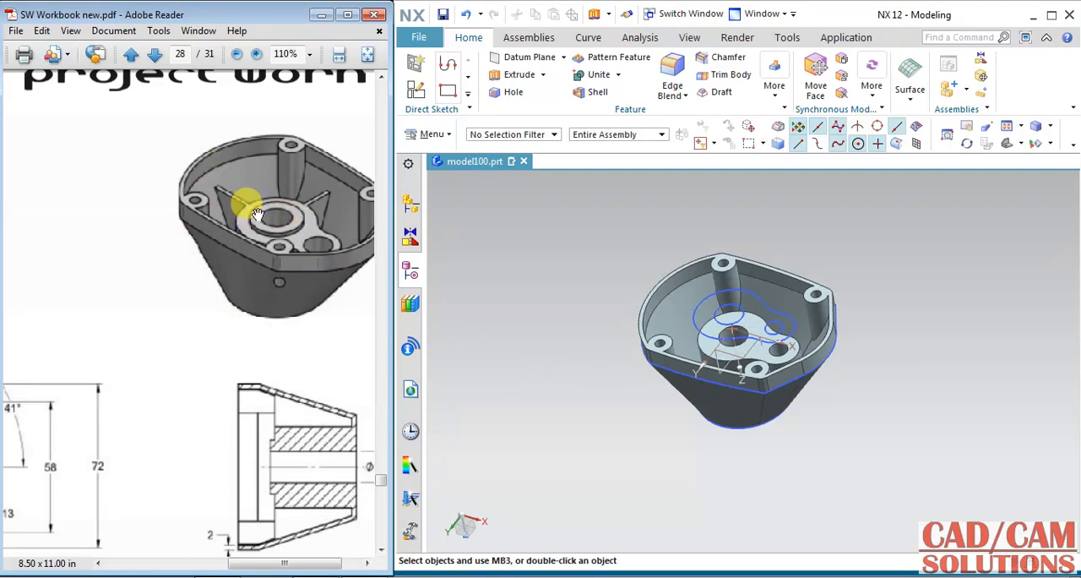
{"action": "mouse_move", "coordinate": [181, 294]}
{"action": "left_mouse_down"}
{"action": "mouse_move", "coordinate": [282, 266]}
{"action": "mouse_move", "coordinate": [453, 304]}
{"action": "left_mouse_up"}
{"action": "left_click", "coordinate": [574, 316]}
{"action": "left_click", "coordinate": [743, 317]}
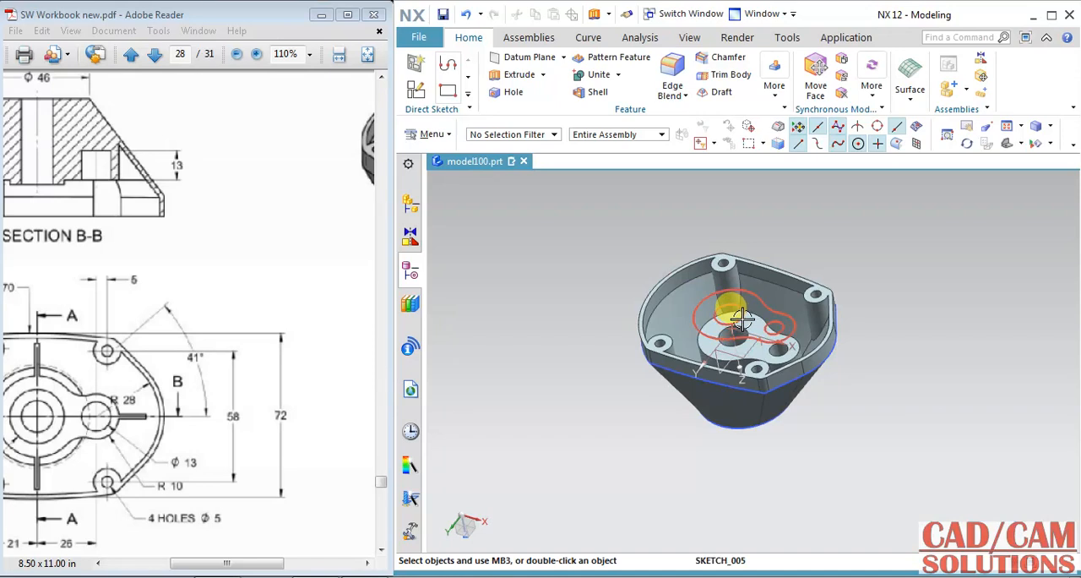
{"action": "key", "text": "ctrl+b"}
Step: Create a sketch on the hub's flat end face and project the central hole's edge into it
{"action": "left_click", "coordinate": [414, 68]}
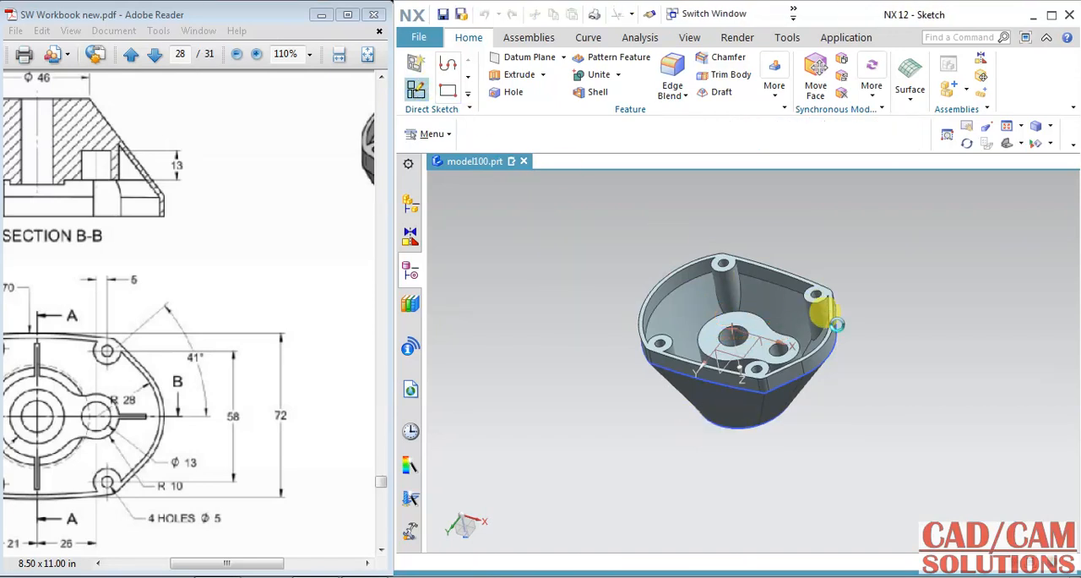
{"action": "left_click", "coordinate": [752, 323]}
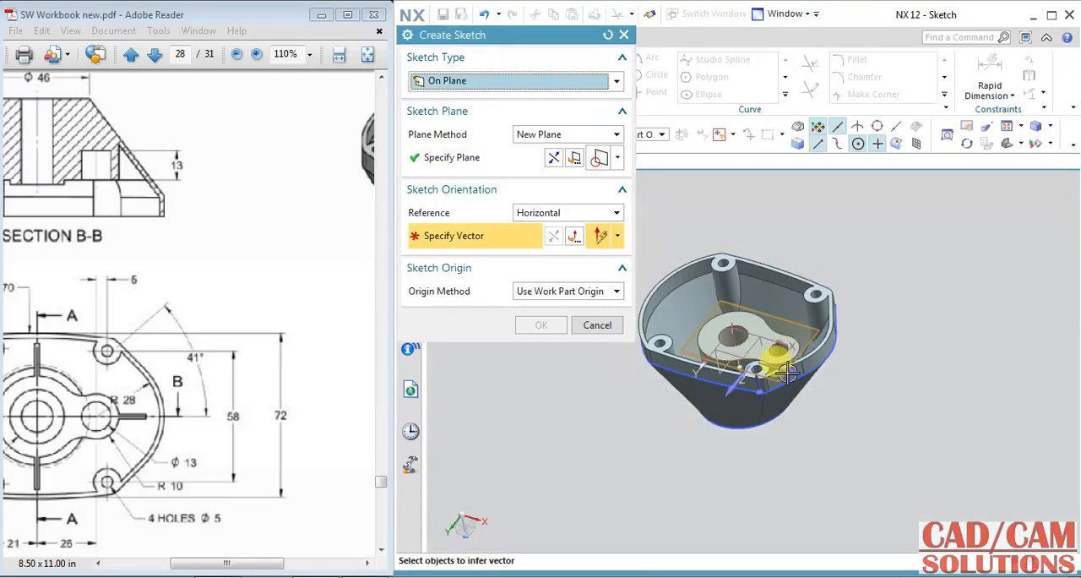
{"action": "left_click", "coordinate": [539, 324]}
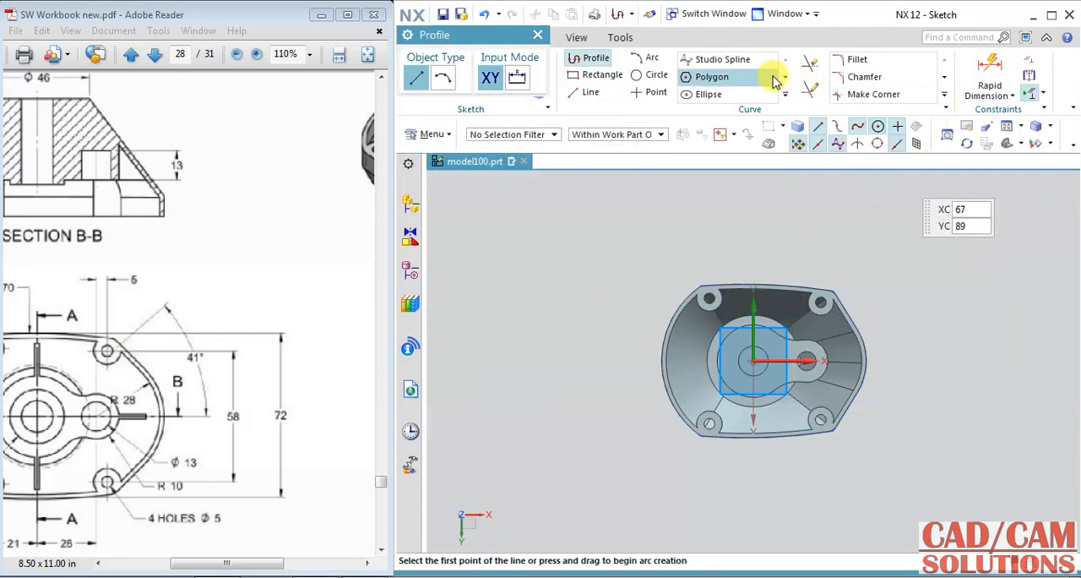
{"action": "left_click", "coordinate": [783, 99]}
{"action": "left_click", "coordinate": [813, 125]}
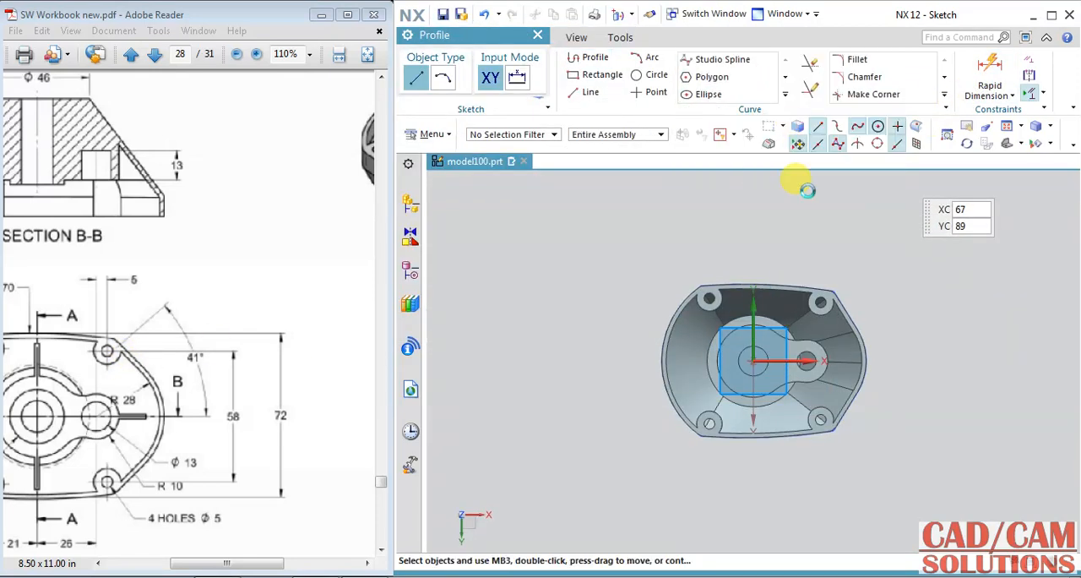
{"action": "scroll", "coordinate": [763, 361], "scroll_direction": "up", "scroll_amount": 3}
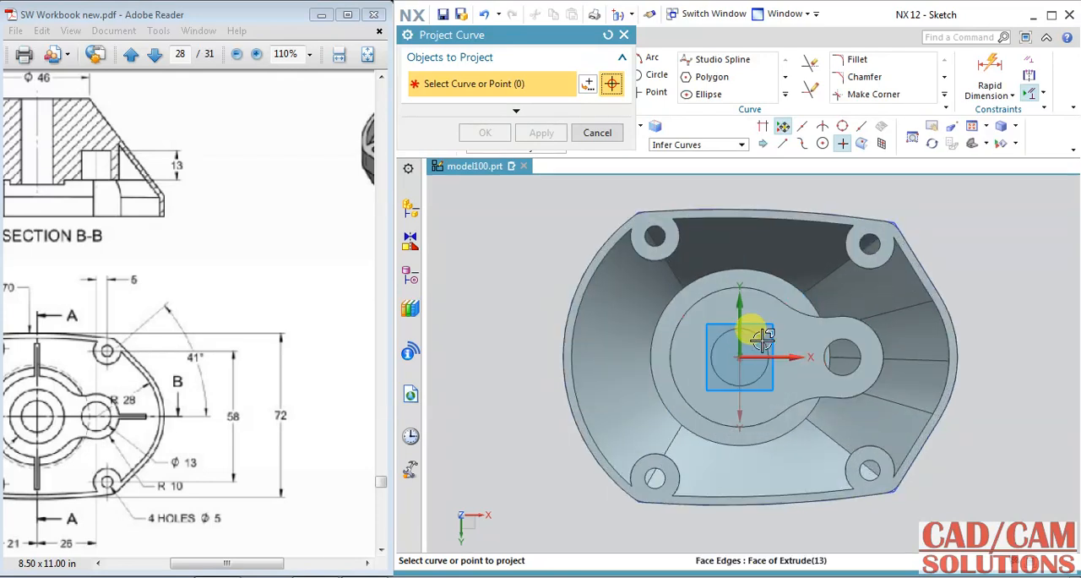
{"action": "left_click", "coordinate": [762, 338]}
{"action": "left_click", "coordinate": [484, 132]}
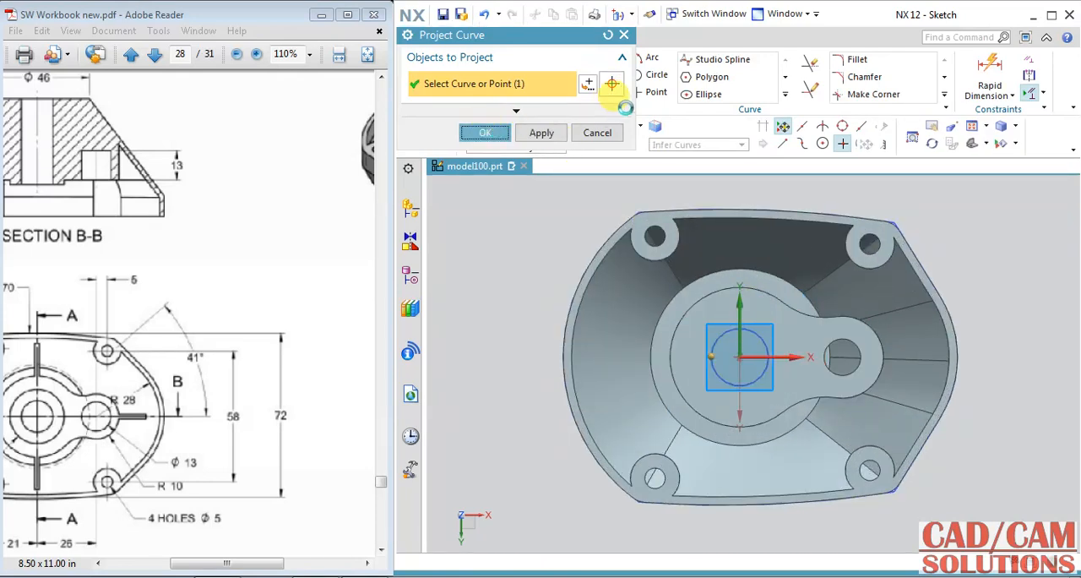
Step: Draw a 24 mm diameter circle centred on the central hole and finish the sketch
{"action": "left_click", "coordinate": [665, 78]}
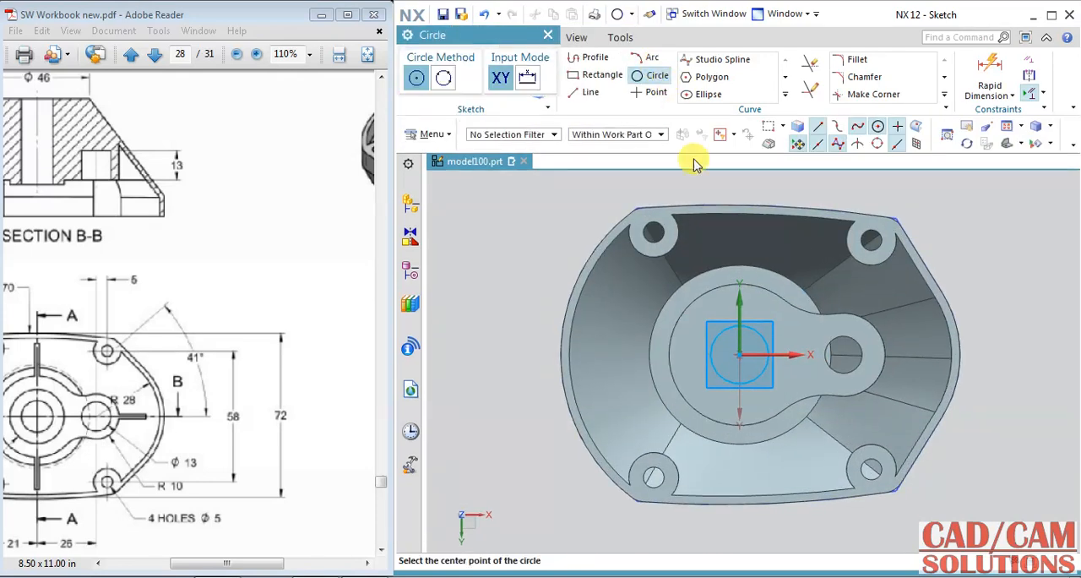
{"action": "left_click", "coordinate": [736, 353]}
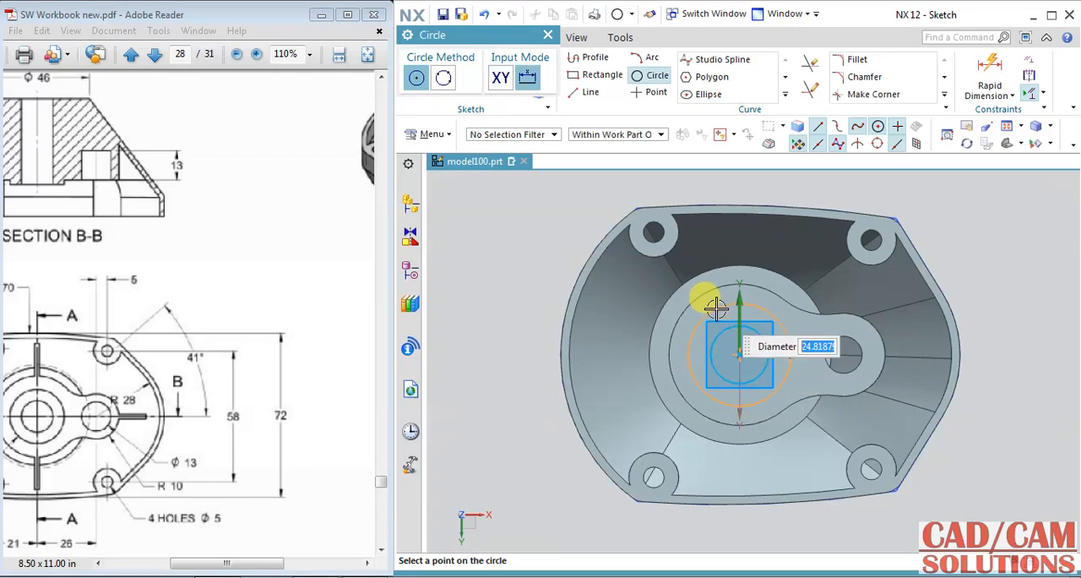
{"action": "type", "text": "24"}
{"action": "key", "text": "Return"}
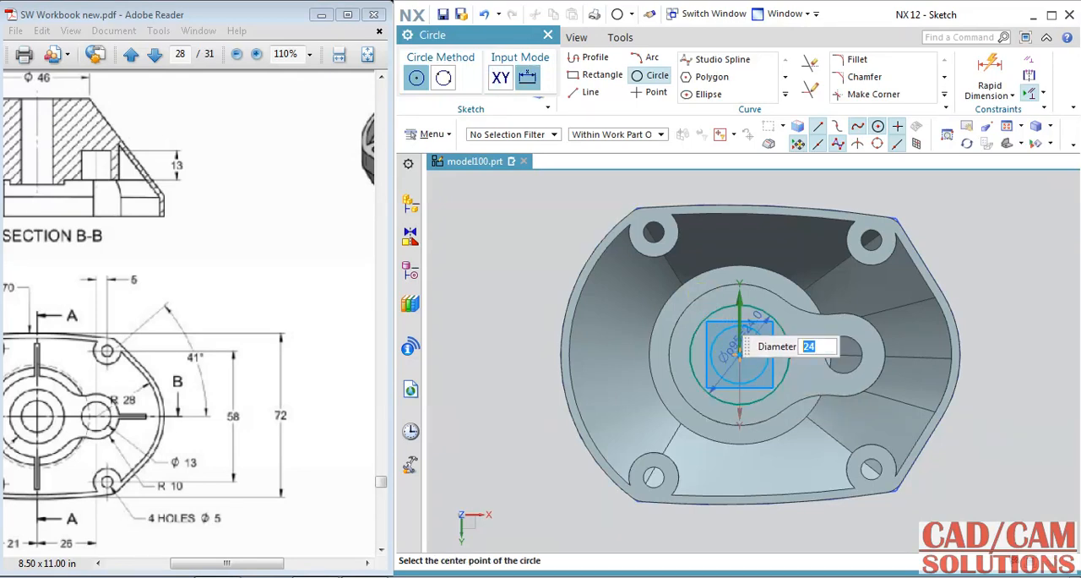
{"action": "left_click_drag", "start_coordinate": [89, 389], "coordinate": [195, 341]}
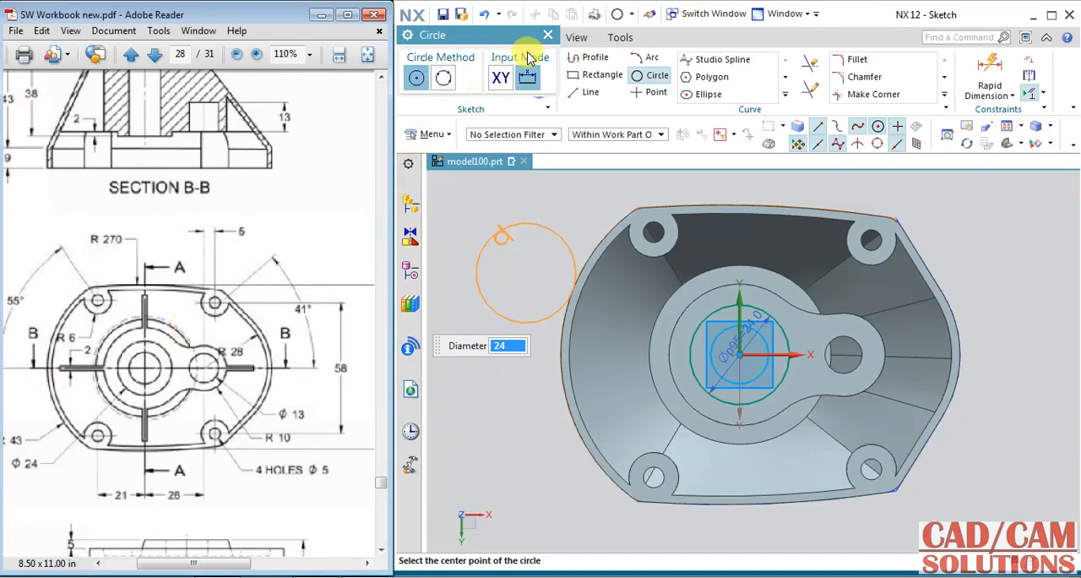
{"action": "left_click", "coordinate": [548, 35]}
{"action": "middle_click_drag", "start_coordinate": [514, 229], "coordinate": [568, 298]}
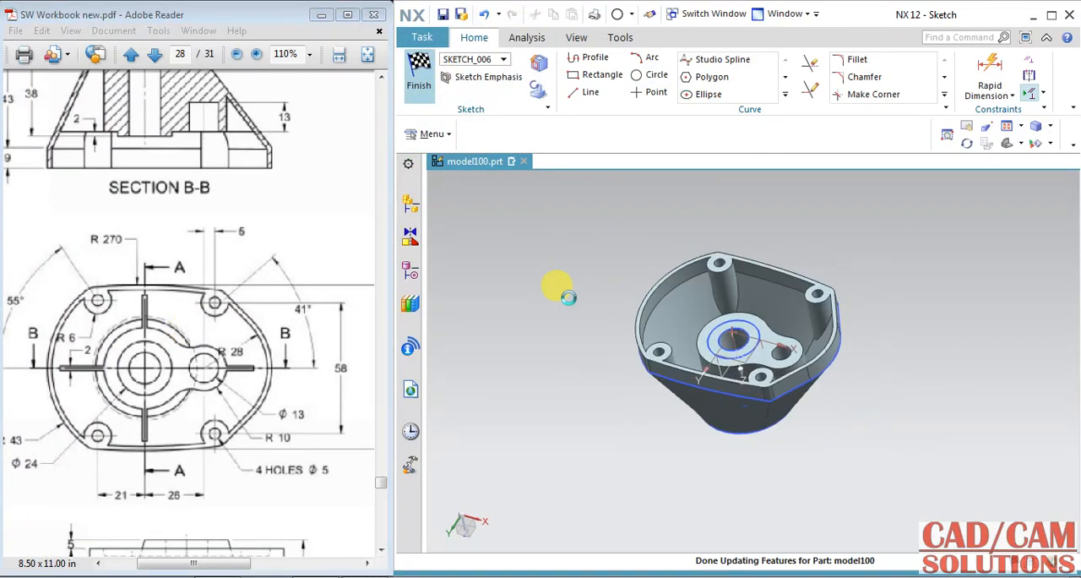
Step: Extrude the 24 mm ring sketch on the hub face from 0 to 2 mm and unite it with the body
{"action": "left_click_drag", "start_coordinate": [188, 216], "coordinate": [195, 276]}
{"action": "left_click_drag", "start_coordinate": [158, 214], "coordinate": [183, 242]}
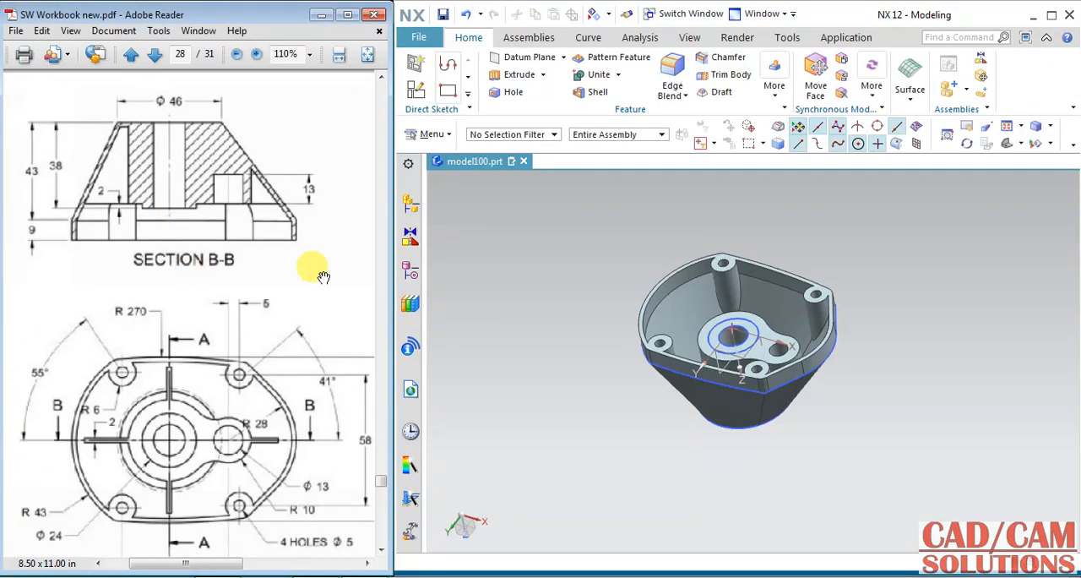
{"action": "mouse_move", "coordinate": [323, 276]}
{"action": "left_mouse_down"}
{"action": "mouse_move", "coordinate": [132, 301]}
{"action": "mouse_move", "coordinate": [336, 290]}
{"action": "left_mouse_up"}
{"action": "left_click_drag", "start_coordinate": [174, 286], "coordinate": [257, 282]}
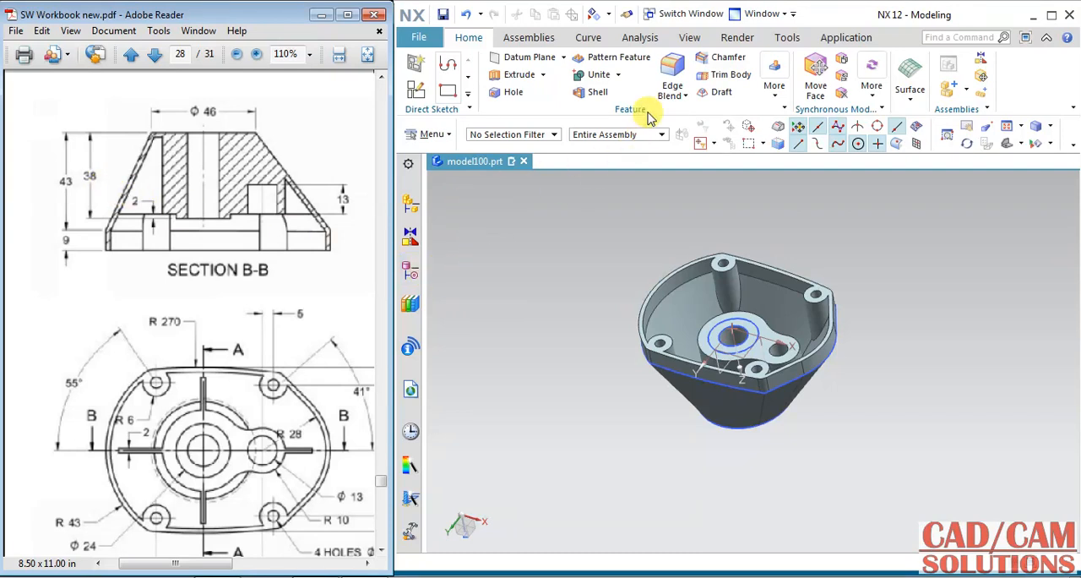
{"action": "left_click", "coordinate": [513, 75]}
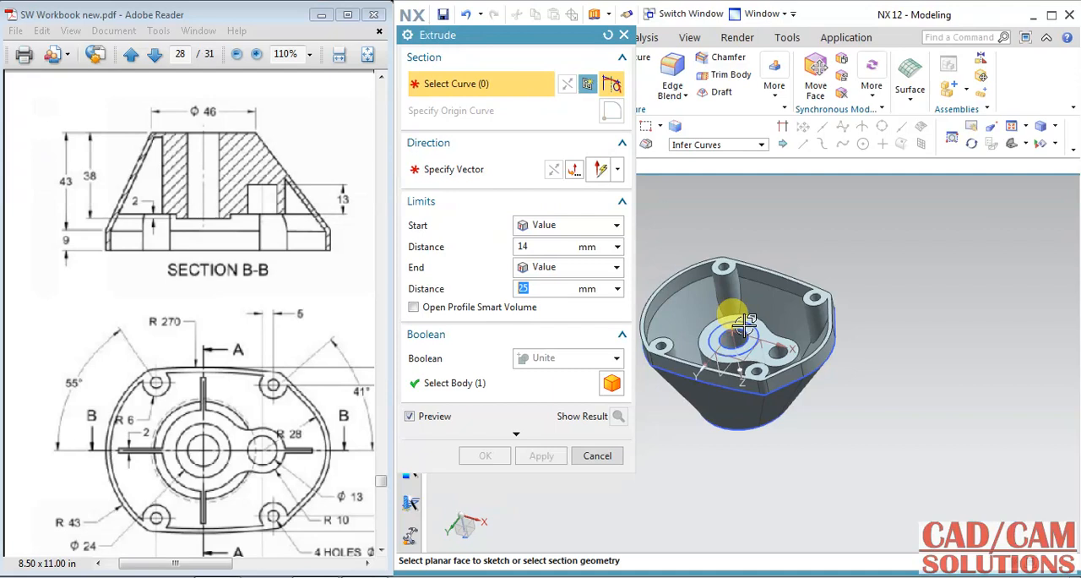
{"action": "left_click", "coordinate": [750, 321]}
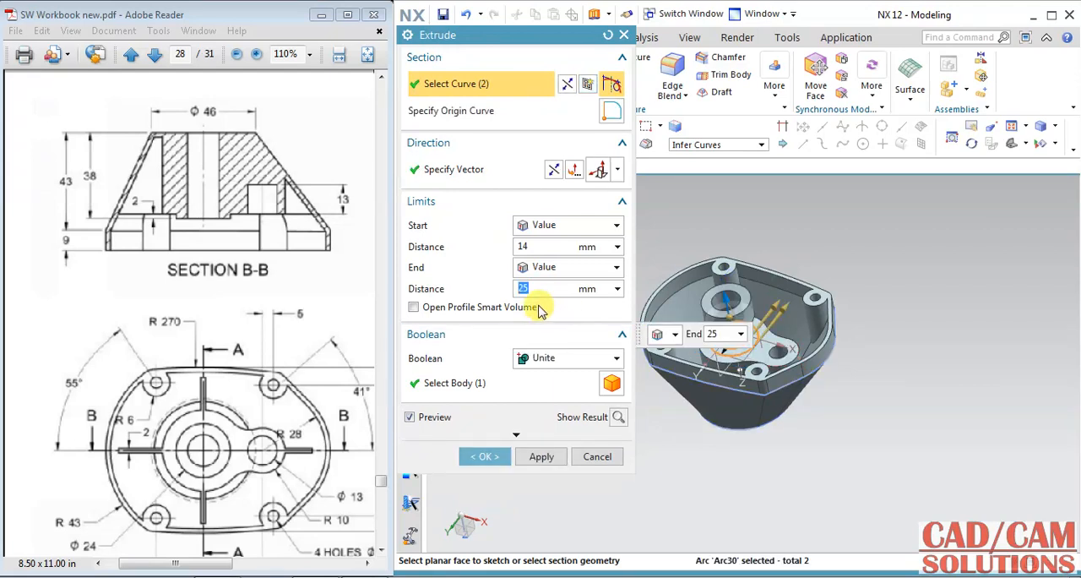
{"action": "key", "text": "Return"}
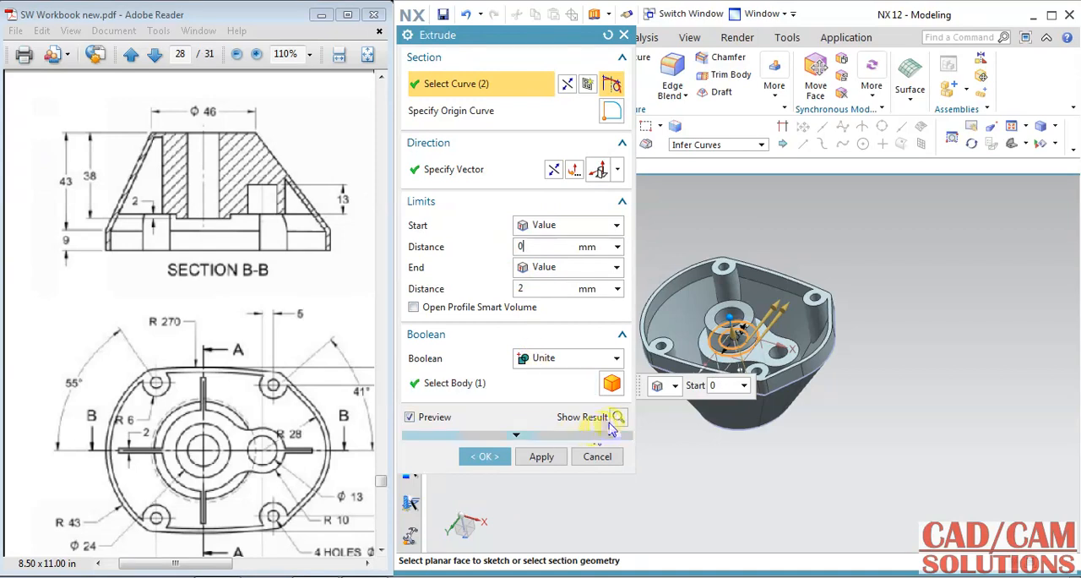
{"action": "left_click", "coordinate": [618, 417]}
{"action": "left_click", "coordinate": [485, 456]}
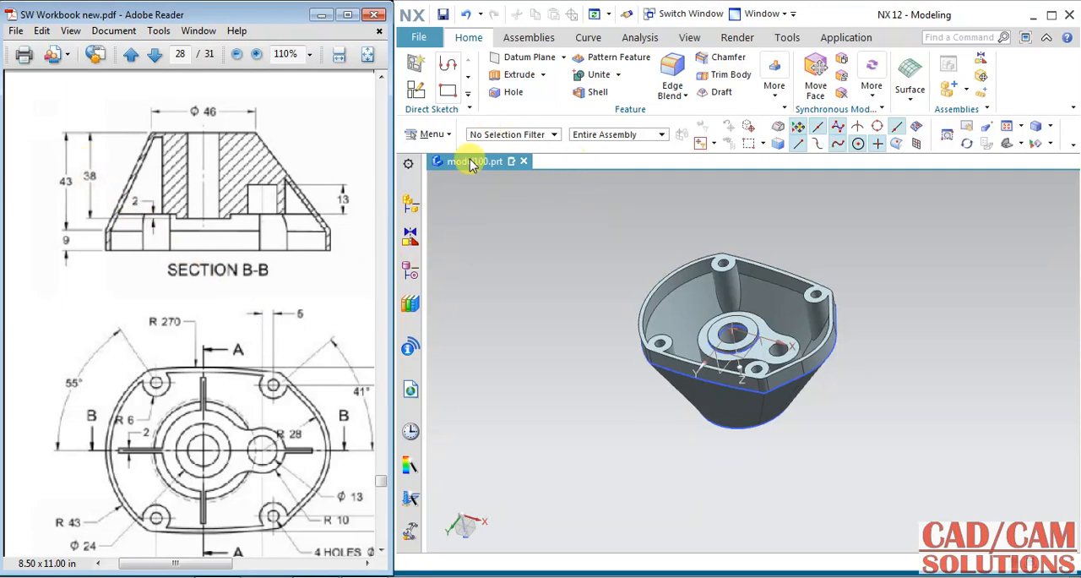
Step: Edit the hub extrusion and set its start distance to 16 mm
{"action": "left_click", "coordinate": [410, 272]}
{"action": "left_click_drag", "start_coordinate": [604, 397], "coordinate": [599, 458]}
{"action": "double_click", "coordinate": [505, 436]}
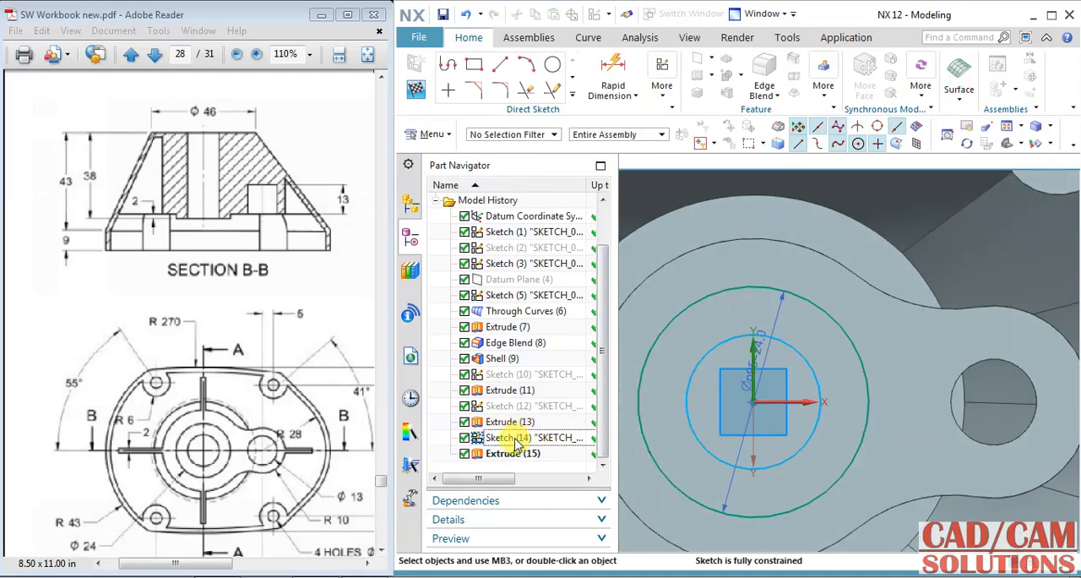
{"action": "left_click", "coordinate": [415, 90]}
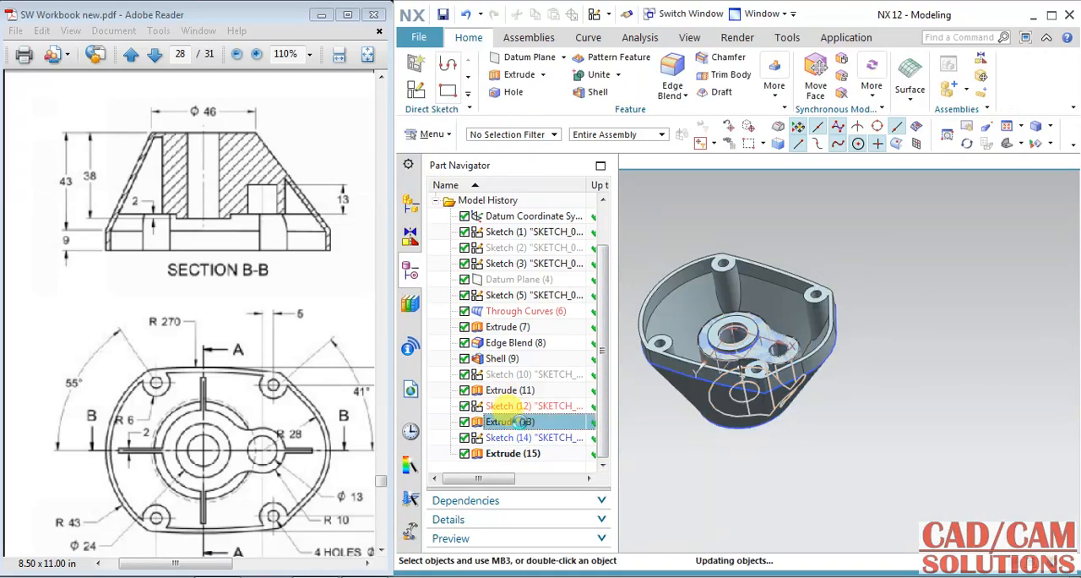
{"action": "double_click", "coordinate": [508, 454]}
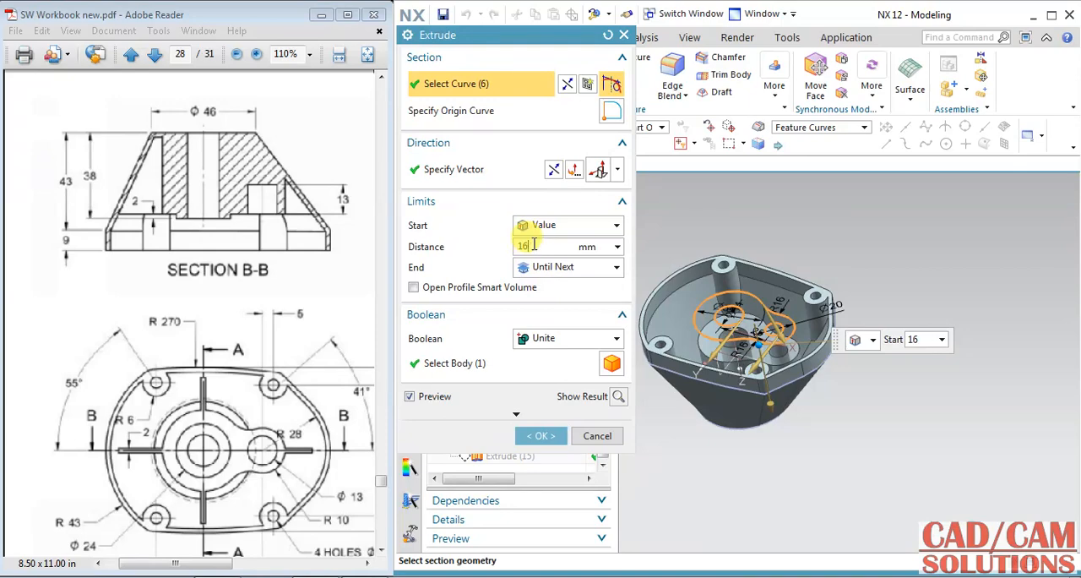
{"action": "left_click", "coordinate": [540, 435]}
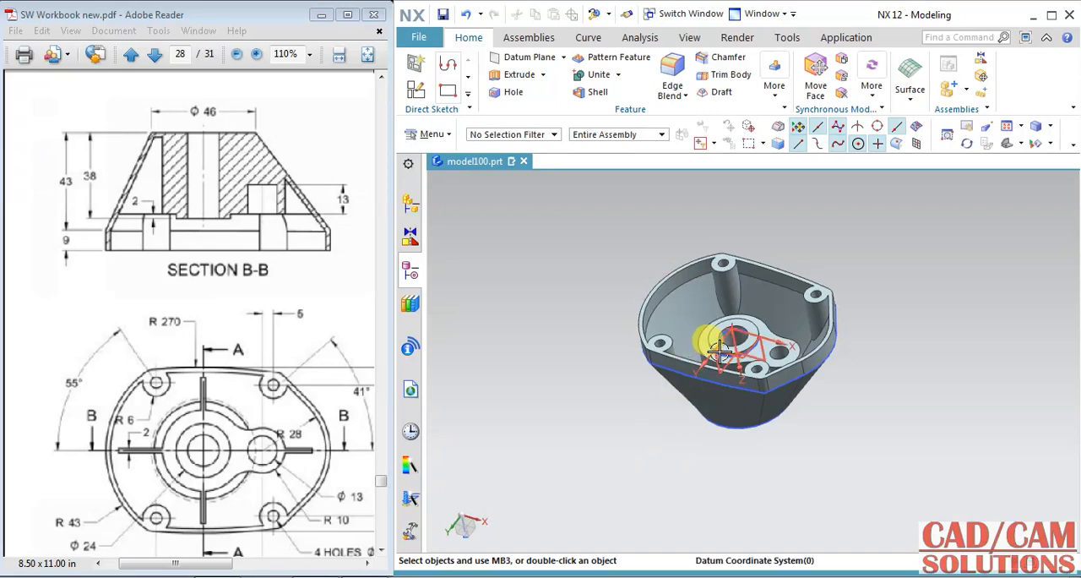
Step: Create a sketch on the flat rim face of the housing's open side, with a horizontal orientation reference
{"action": "scroll", "coordinate": [718, 351], "scroll_direction": "up", "scroll_amount": 3}
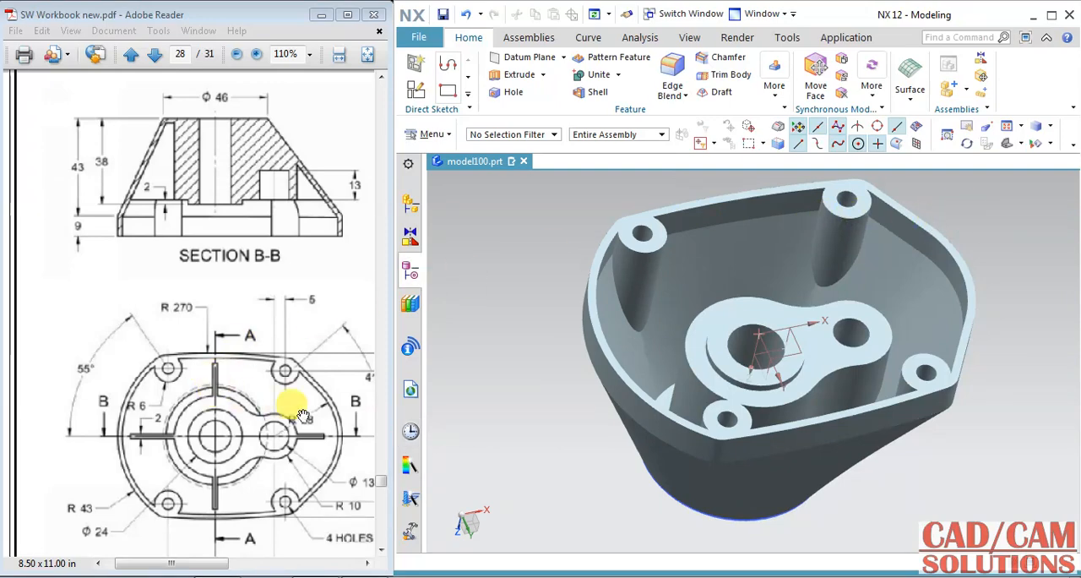
{"action": "left_click", "coordinate": [414, 63]}
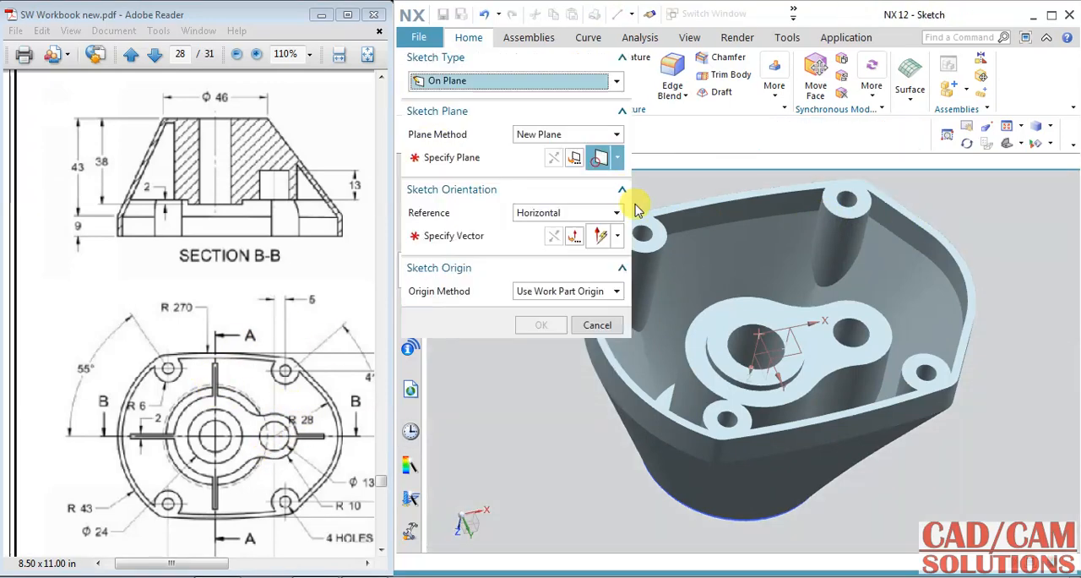
{"action": "left_click", "coordinate": [649, 215]}
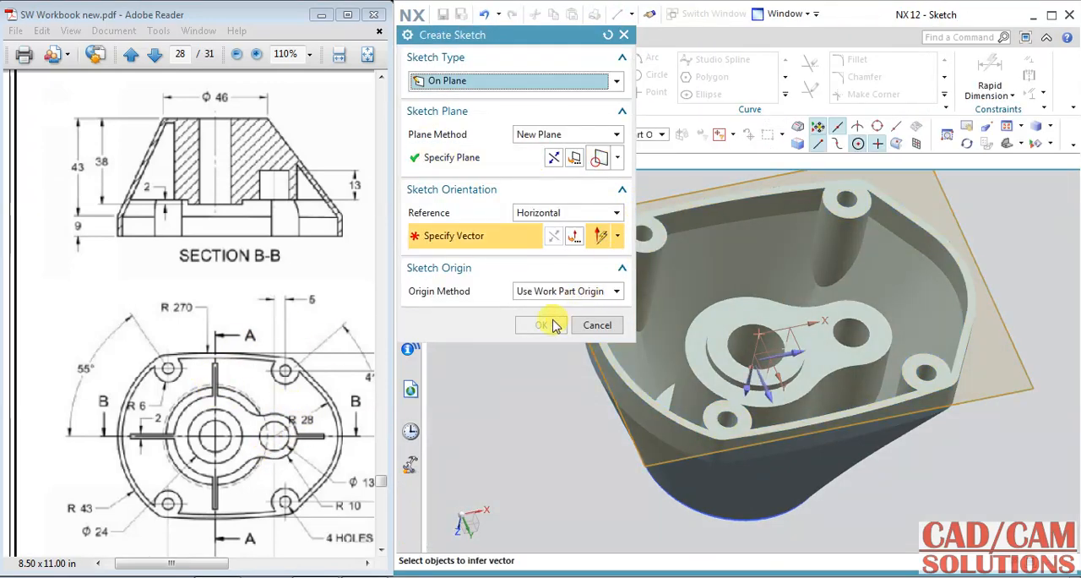
{"action": "left_click", "coordinate": [842, 346]}
{"action": "left_click", "coordinate": [541, 324]}
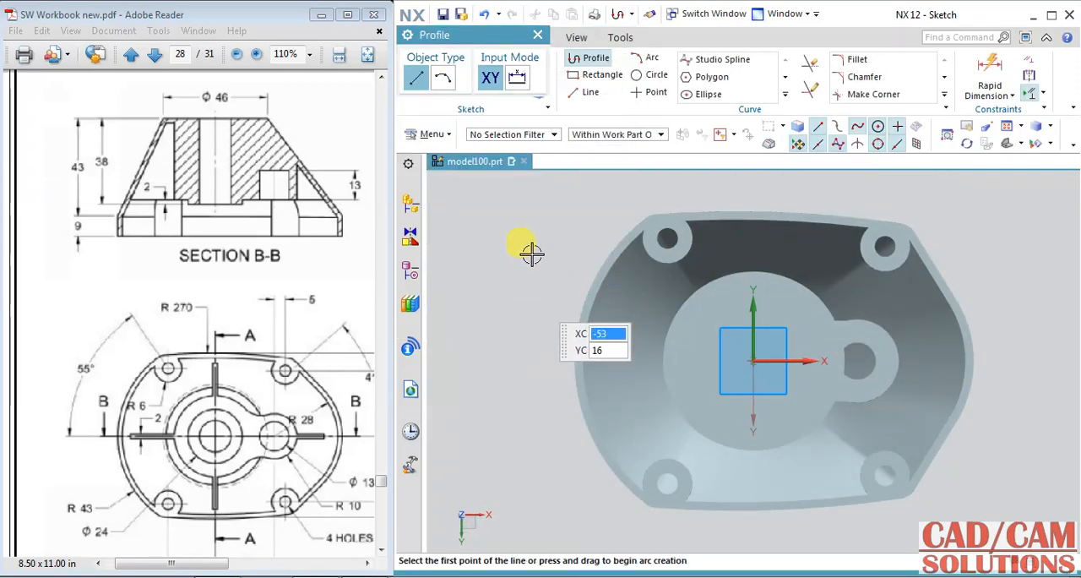
{"action": "left_click", "coordinate": [590, 93]}
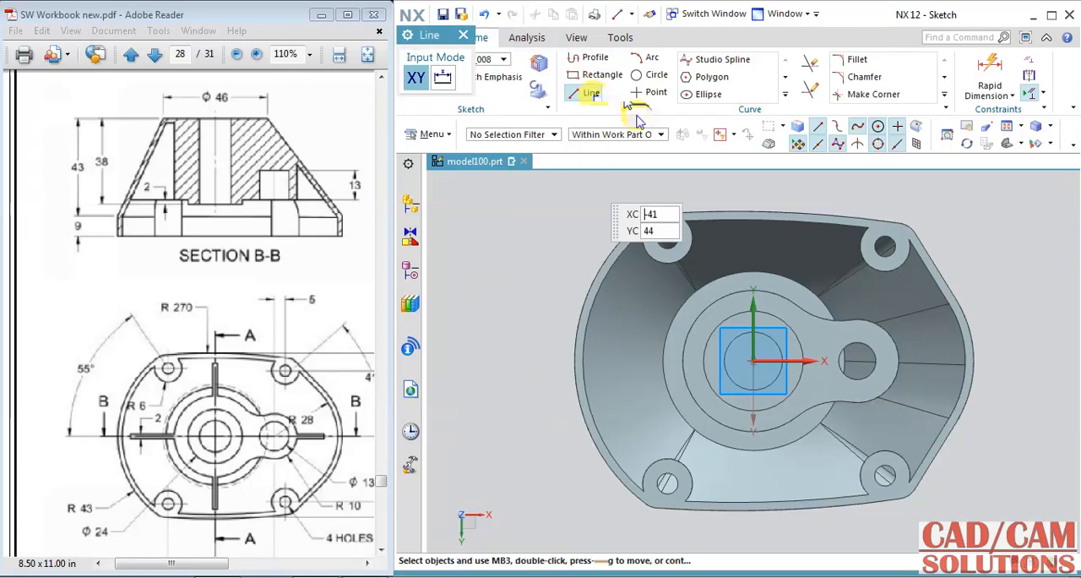
{"action": "scroll", "coordinate": [758, 232], "scroll_direction": "down", "scroll_amount": 2}
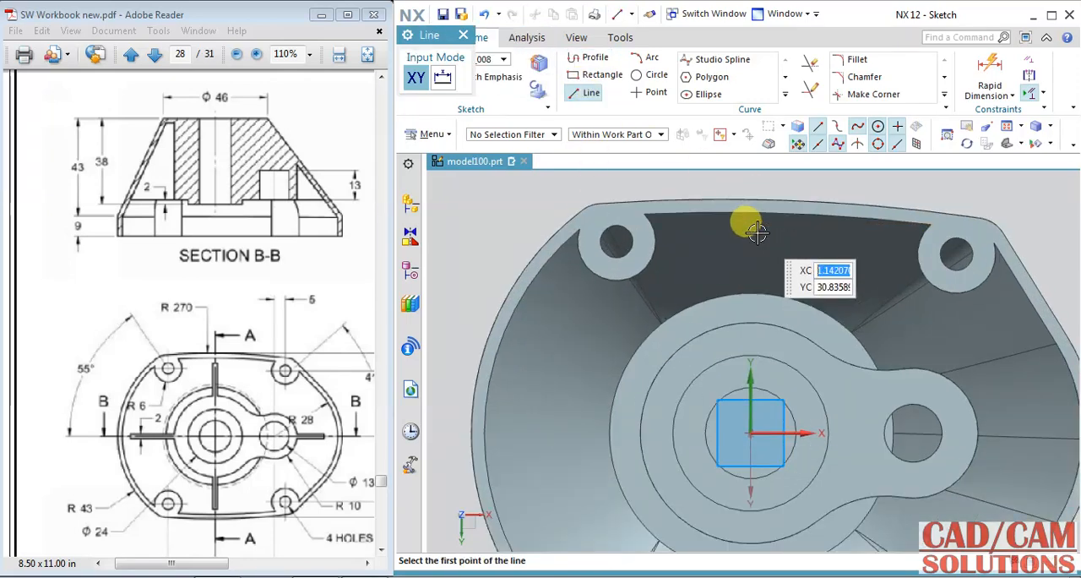
{"action": "left_click", "coordinate": [750, 394]}
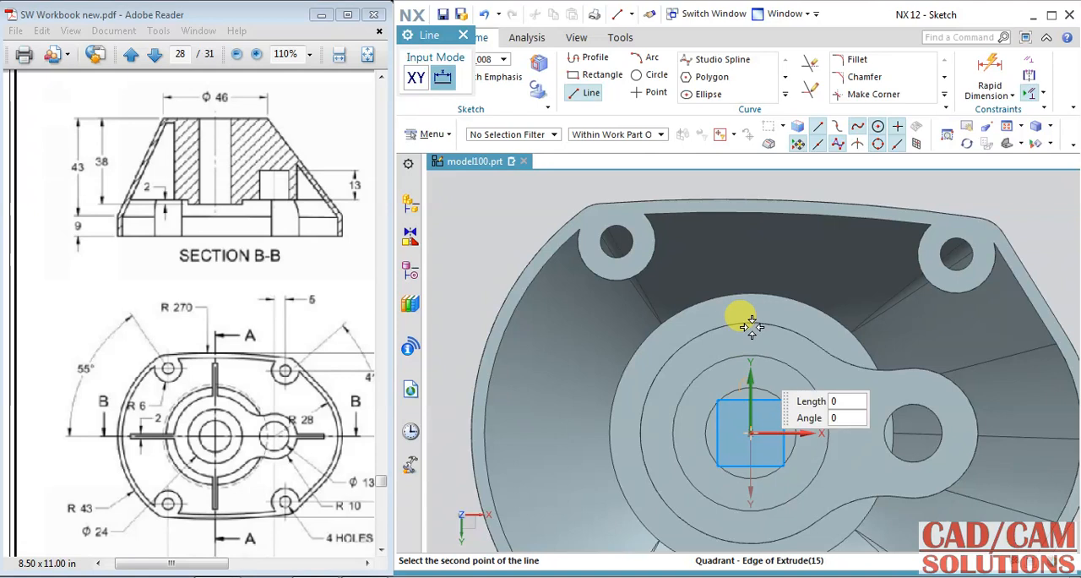
{"action": "left_click", "coordinate": [590, 94]}
Step: Draw a vertical line about 25 mm long from near the upper inner wall down to the central hole's edge
{"action": "left_click", "coordinate": [589, 94]}
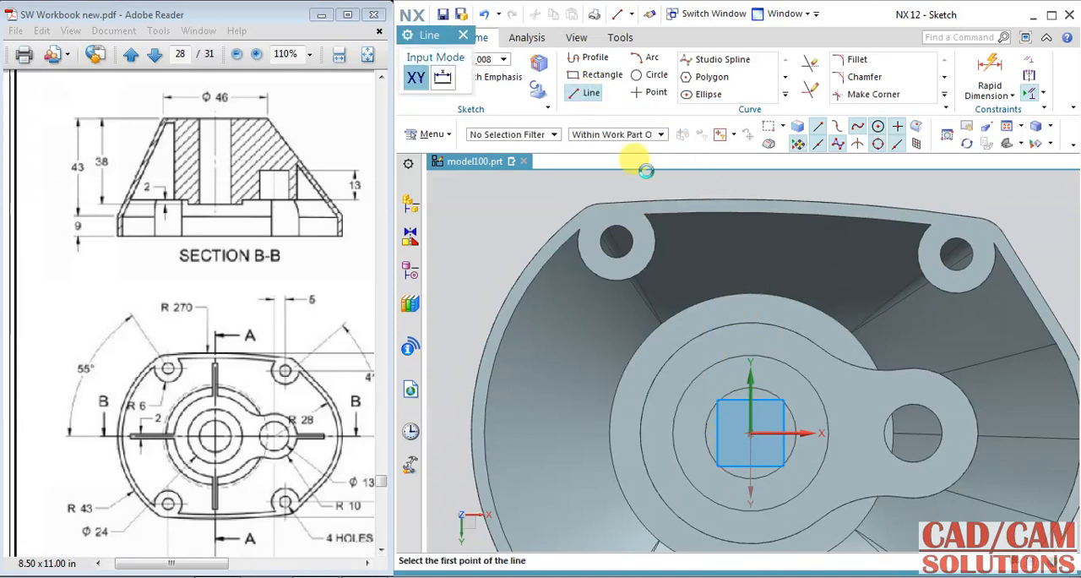
{"action": "left_click", "coordinate": [750, 225]}
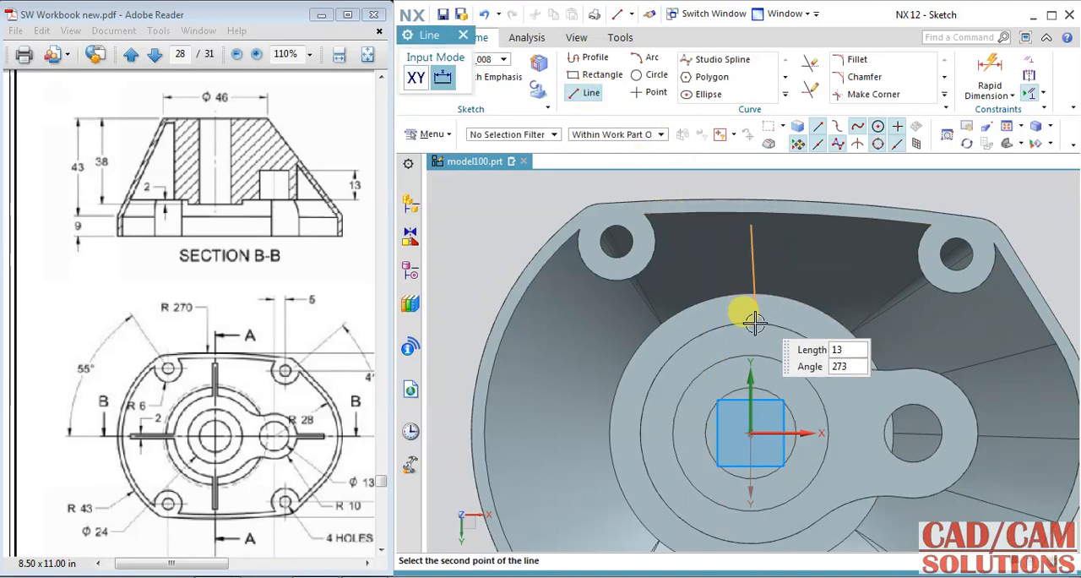
{"action": "left_click", "coordinate": [750, 387]}
{"action": "key", "text": "Escape"}
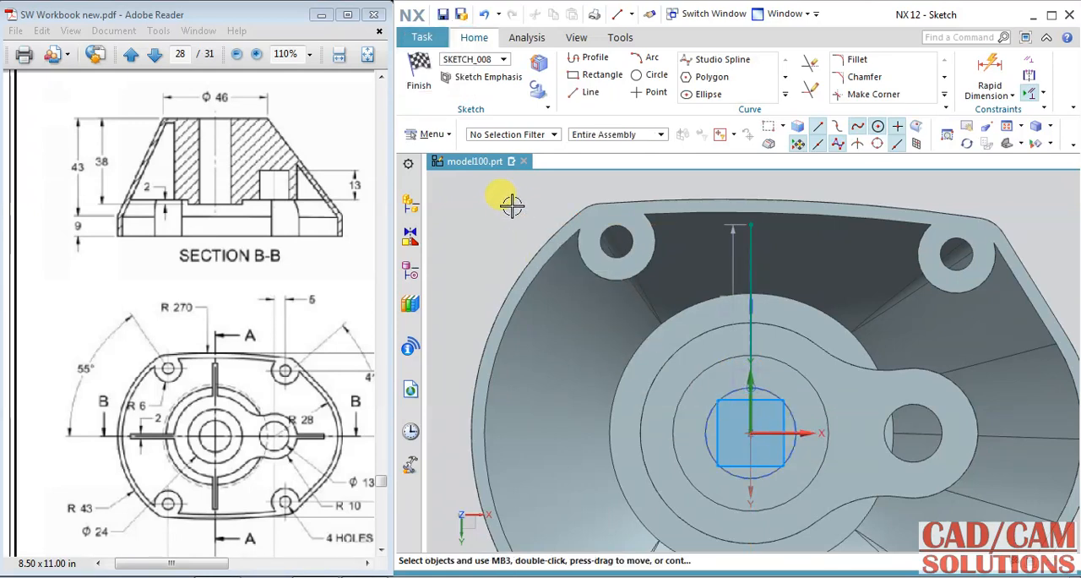
Step: Align the vertical line with the central hole's centre using a Point on Curve constraint
{"action": "scroll", "coordinate": [766, 382], "scroll_direction": "up", "scroll_amount": 2}
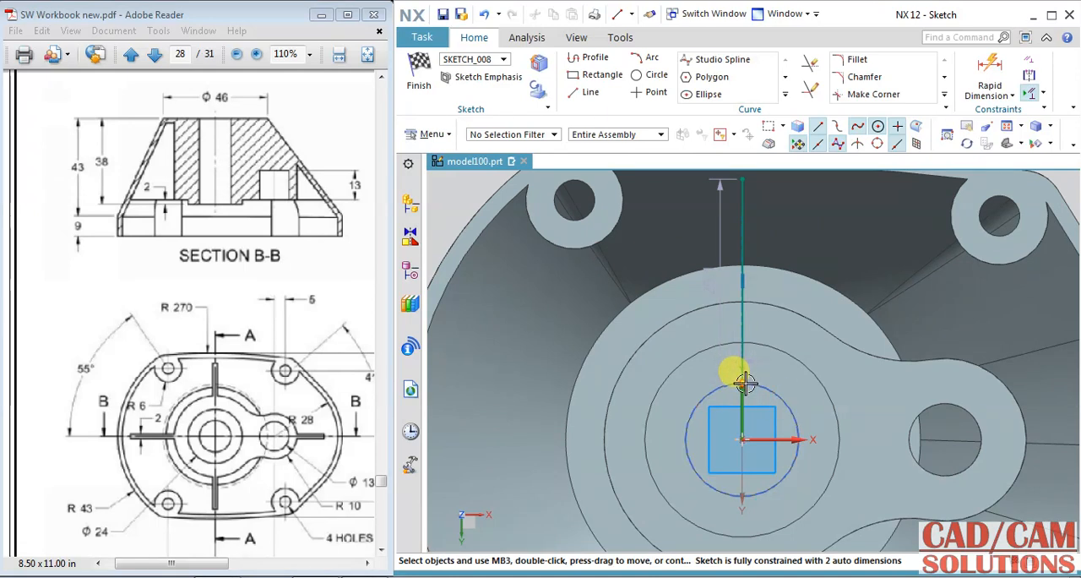
{"action": "left_click", "coordinate": [743, 363]}
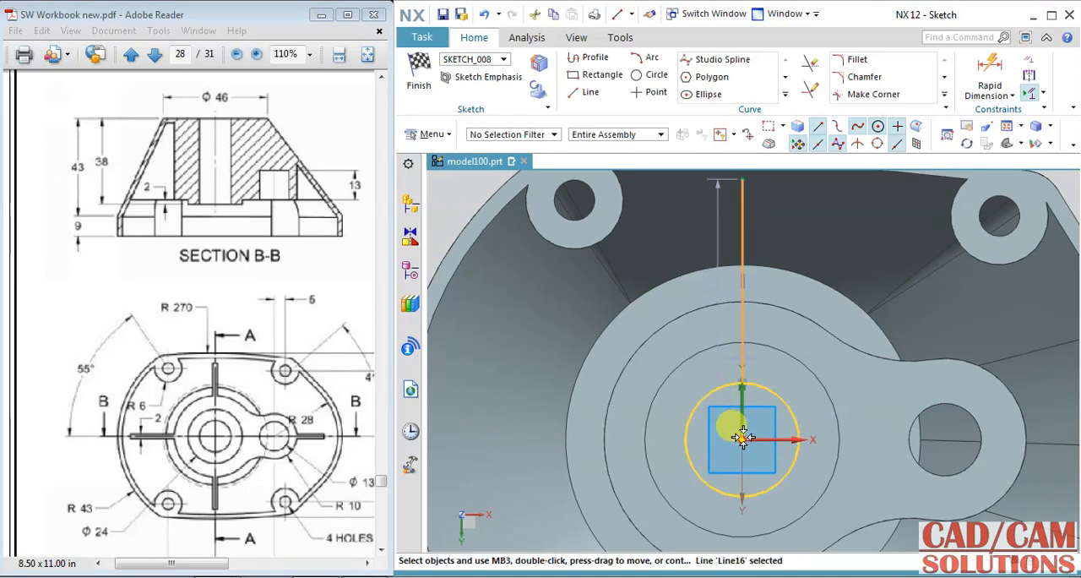
{"action": "left_click", "coordinate": [745, 434]}
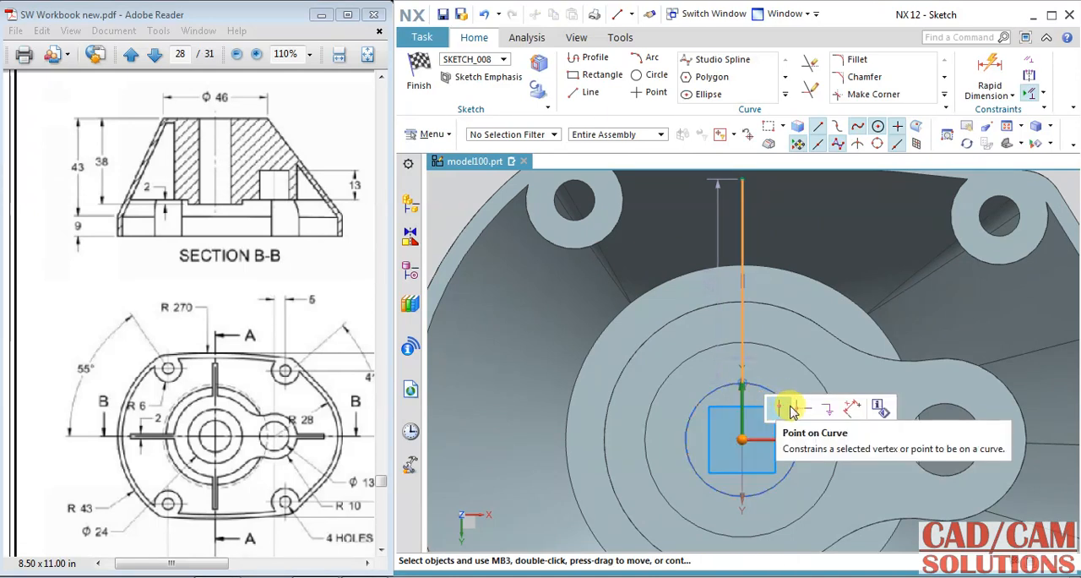
{"action": "left_click", "coordinate": [784, 410]}
Step: Draw a horizontal line about 30 mm long from near the wall opposite the side boss towards the central hole
{"action": "scroll", "coordinate": [770, 325], "scroll_direction": "down", "scroll_amount": 3}
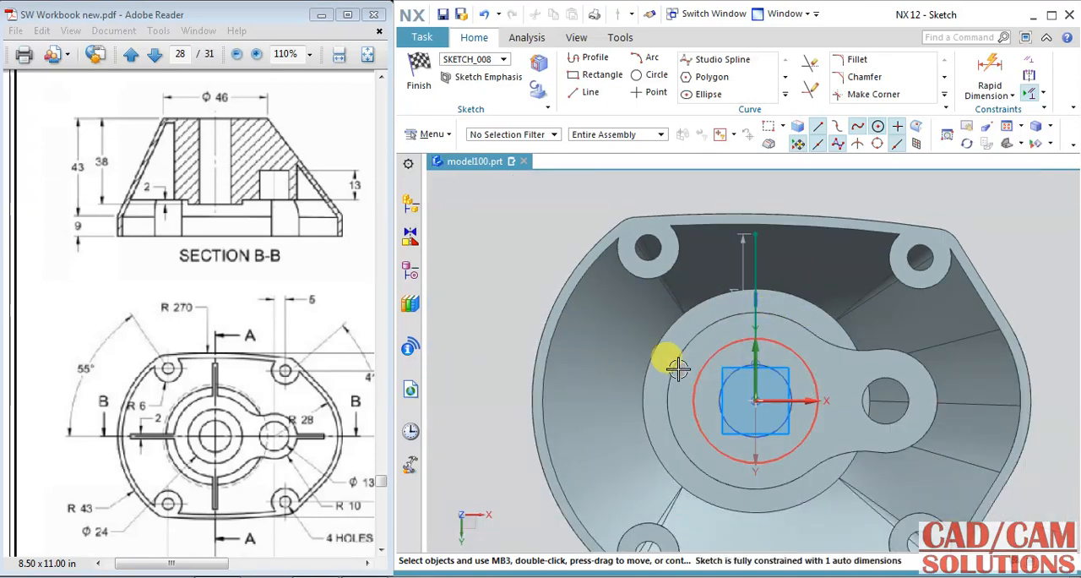
{"action": "left_click", "coordinate": [584, 92]}
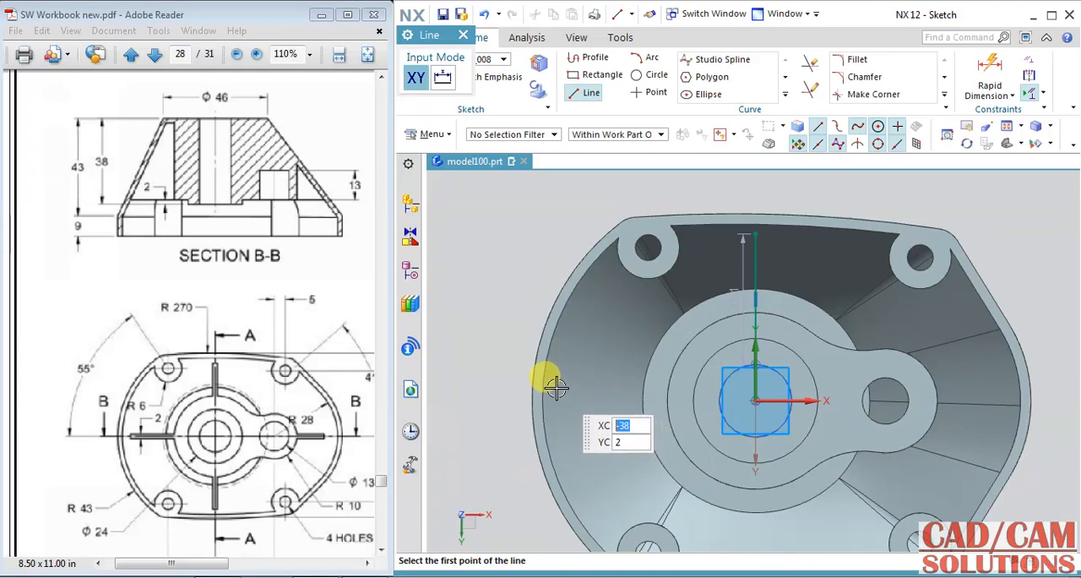
{"action": "left_click", "coordinate": [557, 388]}
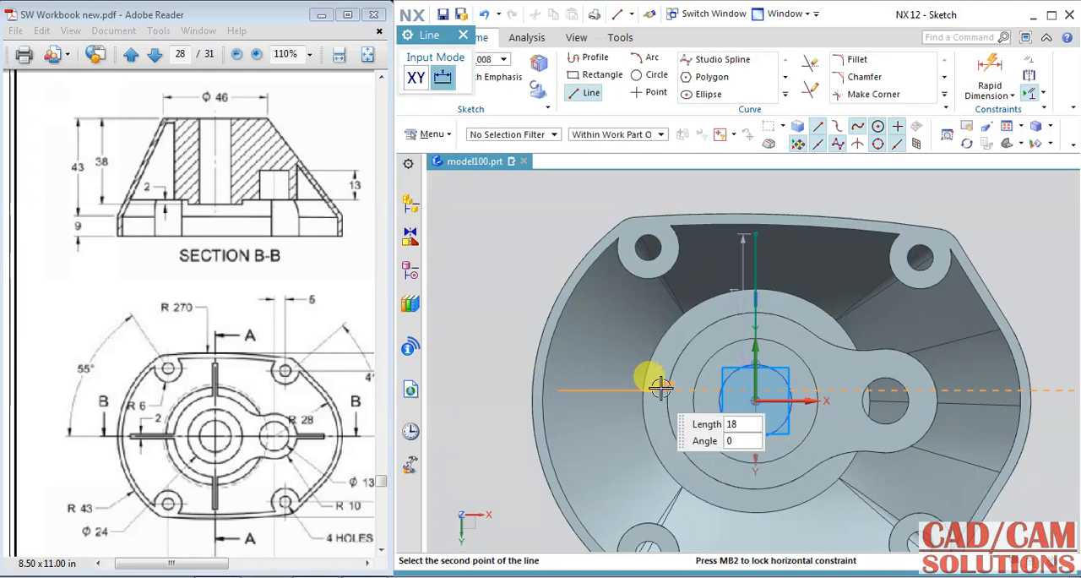
{"action": "left_click", "coordinate": [709, 391]}
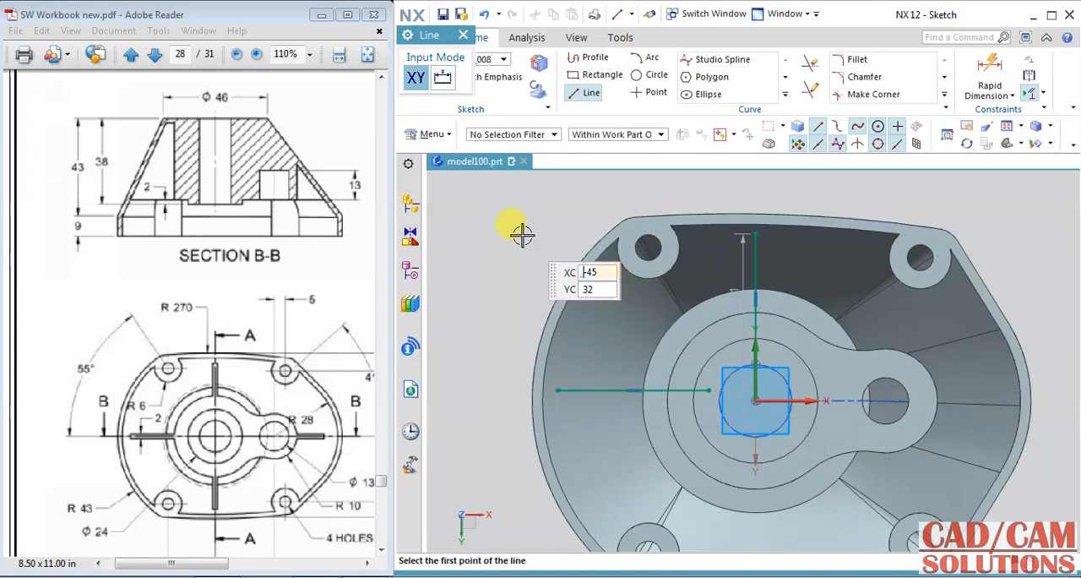
{"action": "key", "text": "Escape"}
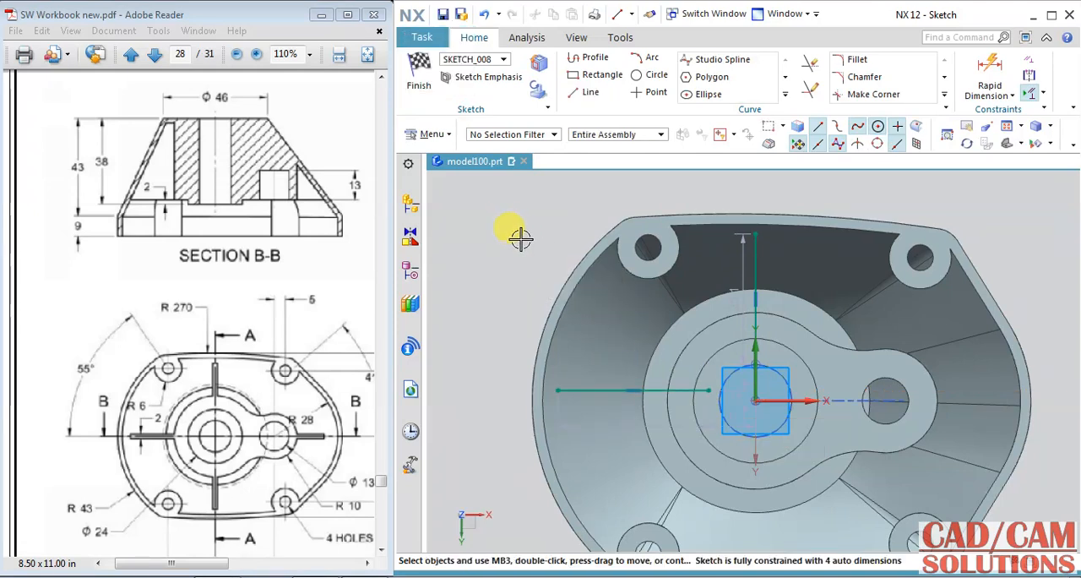
Step: Constrain the horizontal line to run through the central hole's centre point
{"action": "left_click", "coordinate": [659, 389]}
{"action": "left_click", "coordinate": [760, 401]}
{"action": "left_click", "coordinate": [791, 371]}
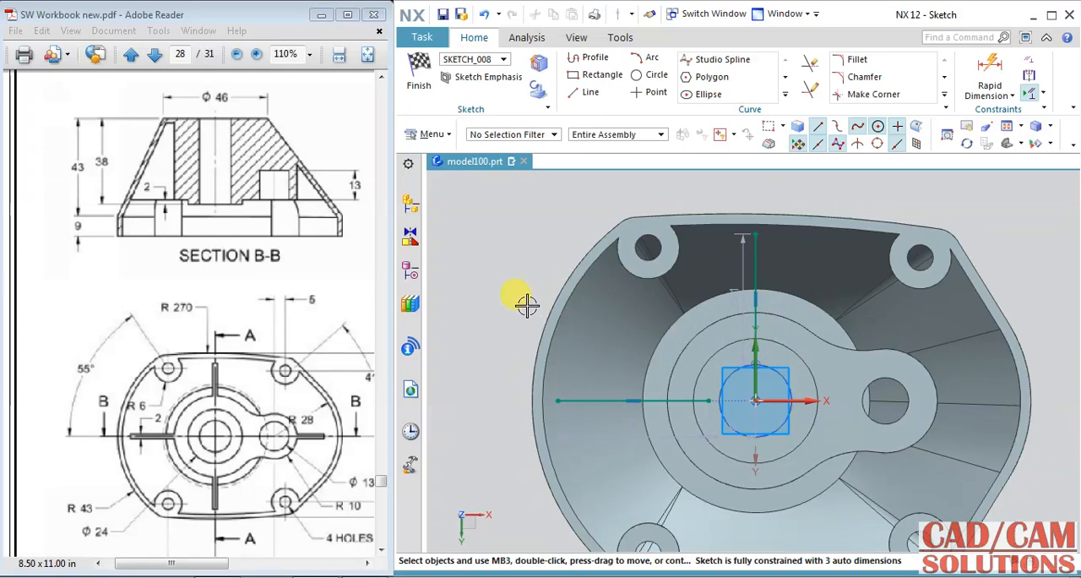
Step: Mirror the vertical line about the sketch's horizontal axis
{"action": "middle_click_drag", "start_coordinate": [647, 353], "coordinate": [668, 279]}
{"action": "left_click", "coordinate": [740, 195]}
{"action": "left_click", "coordinate": [784, 97]}
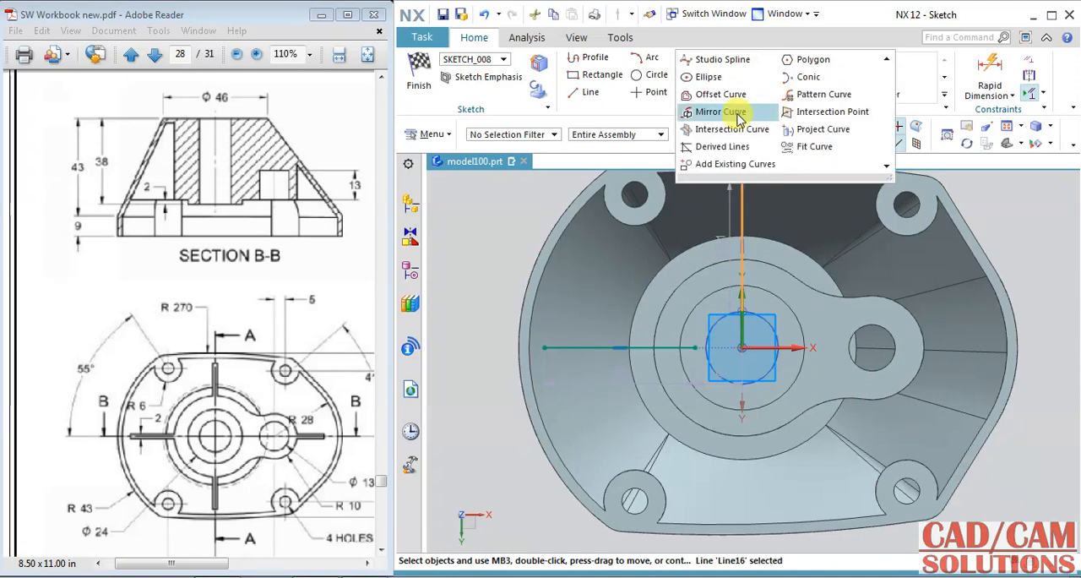
{"action": "left_click", "coordinate": [750, 118]}
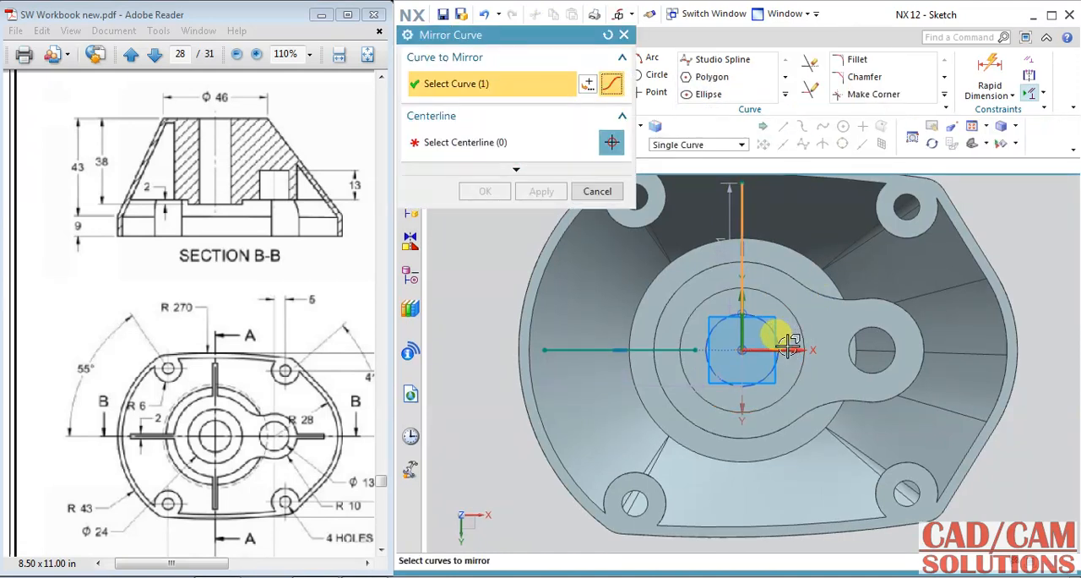
{"action": "middle_click", "coordinate": [792, 348]}
{"action": "left_click", "coordinate": [769, 336]}
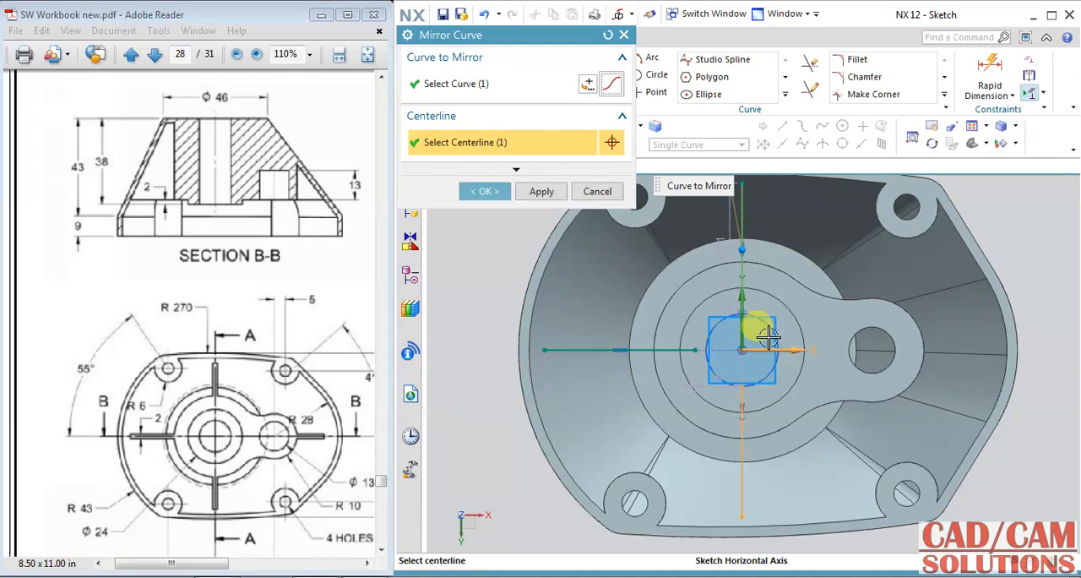
{"action": "left_click", "coordinate": [484, 192]}
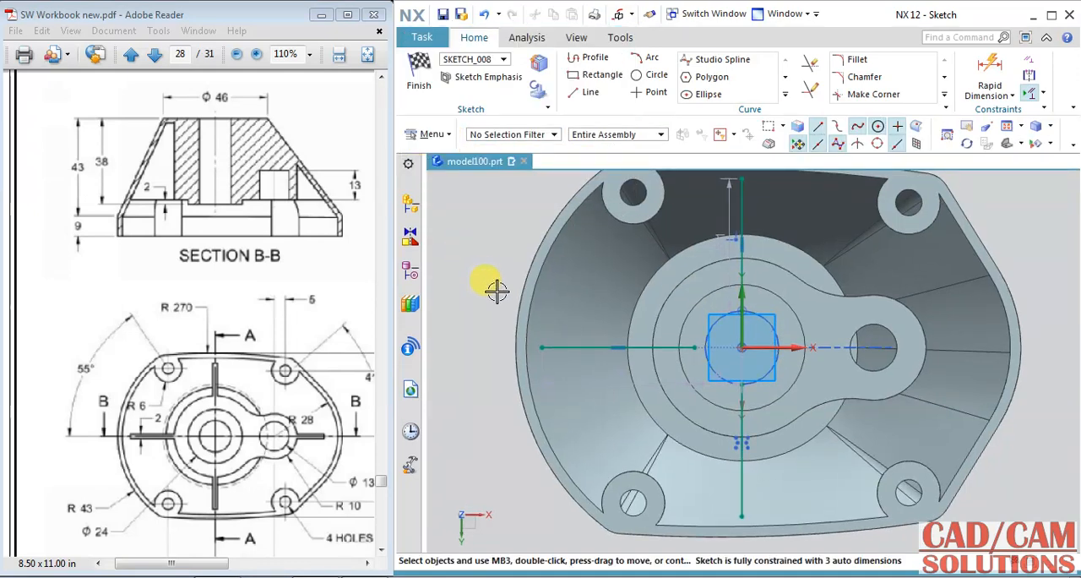
Step: Draw a 12 mm horizontal line from near the outer wall towards the side boss, aligned with its hole centre, and finish the sketch
{"action": "left_click", "coordinate": [583, 92]}
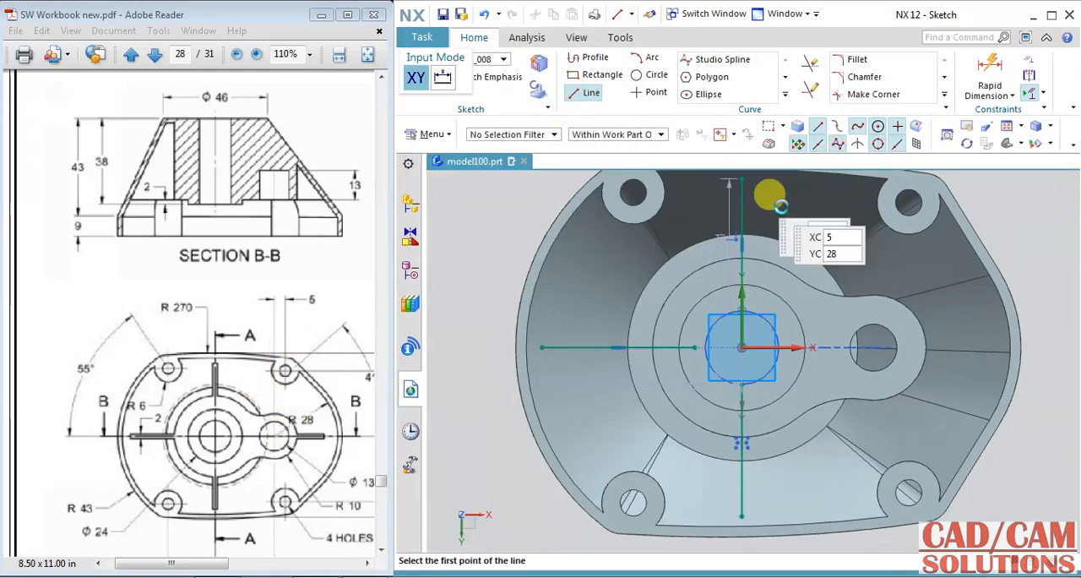
{"action": "scroll", "coordinate": [967, 346], "scroll_direction": "up", "scroll_amount": 1}
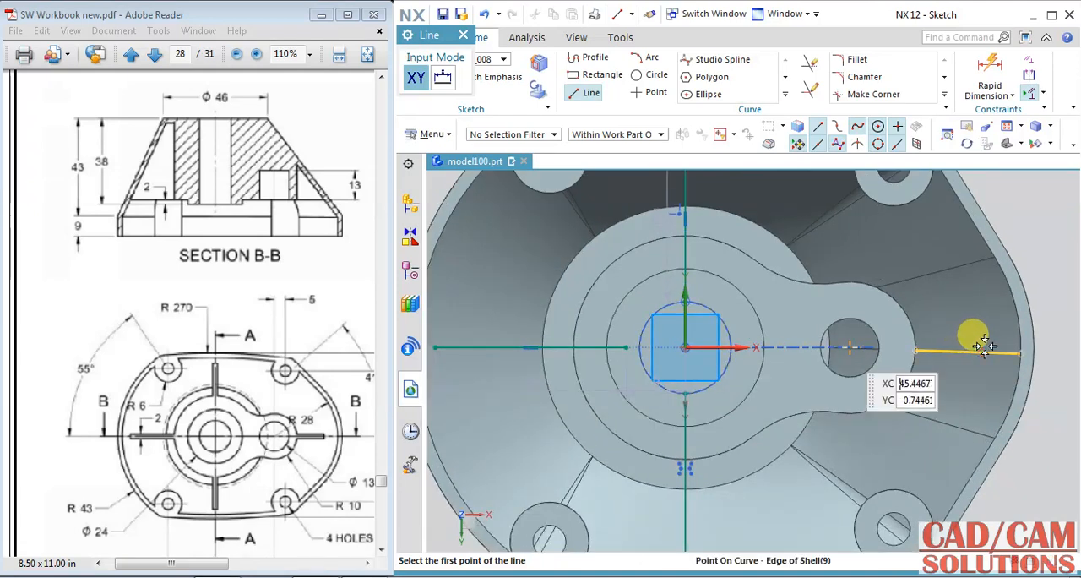
{"action": "scroll", "coordinate": [985, 344], "scroll_direction": "up", "scroll_amount": 1}
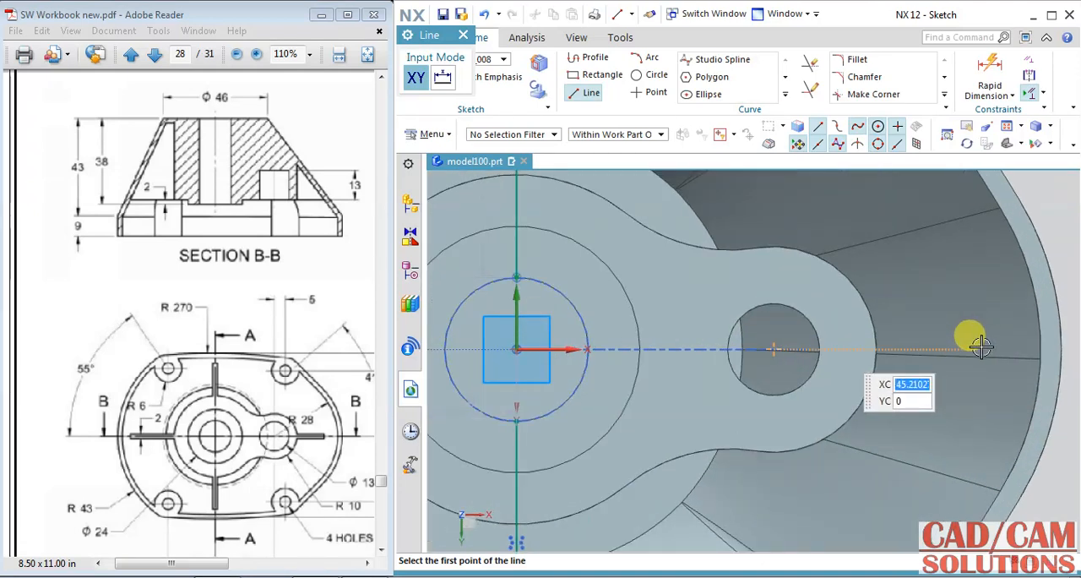
{"action": "left_click", "coordinate": [981, 346]}
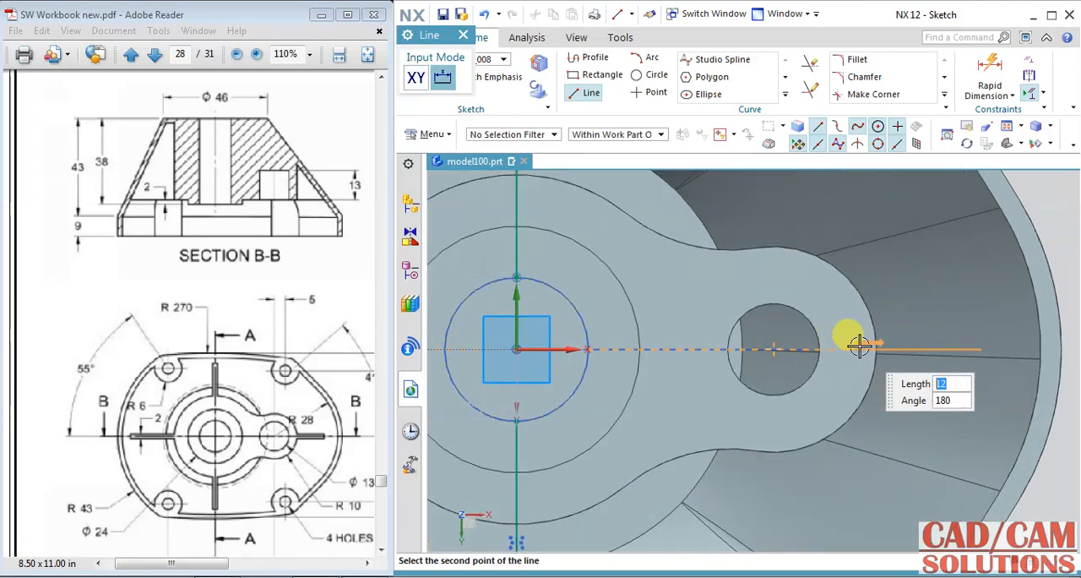
{"action": "left_click", "coordinate": [868, 387]}
{"action": "scroll", "coordinate": [852, 407], "scroll_direction": "down", "scroll_amount": 3}
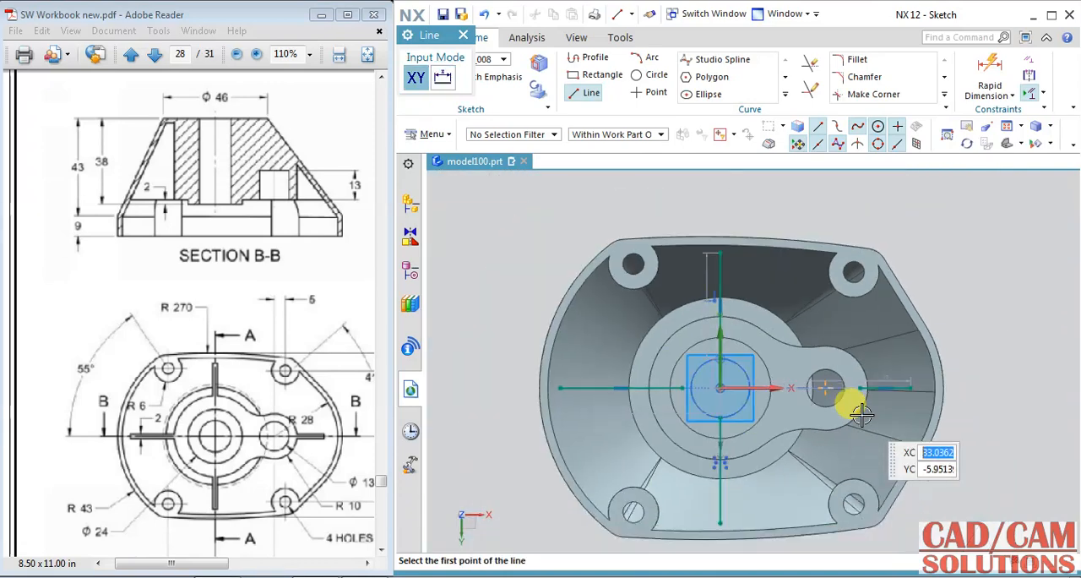
{"action": "left_click_drag", "start_coordinate": [437, 42], "coordinate": [488, 176]}
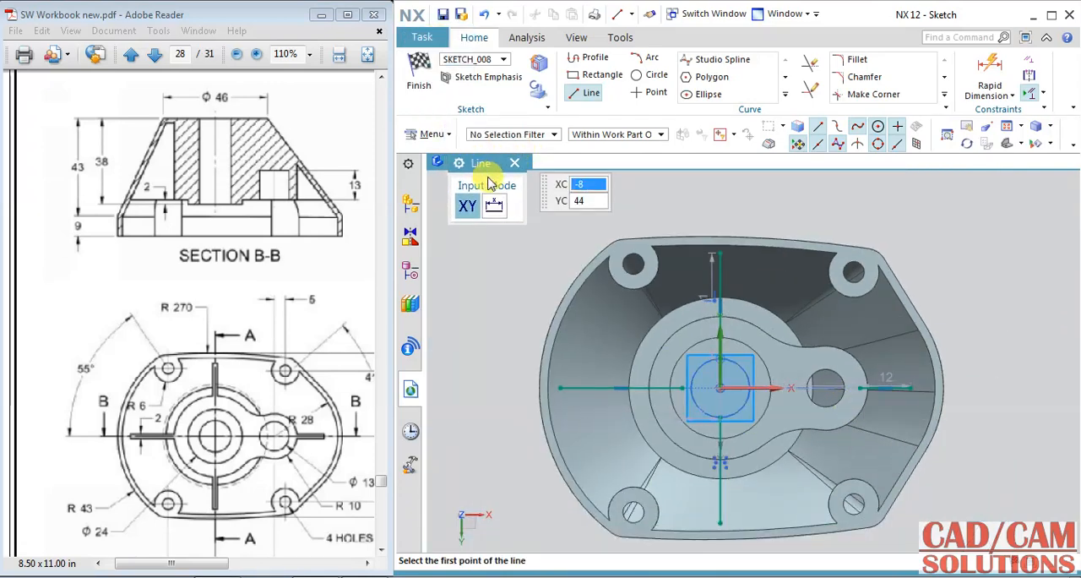
{"action": "left_click", "coordinate": [426, 78]}
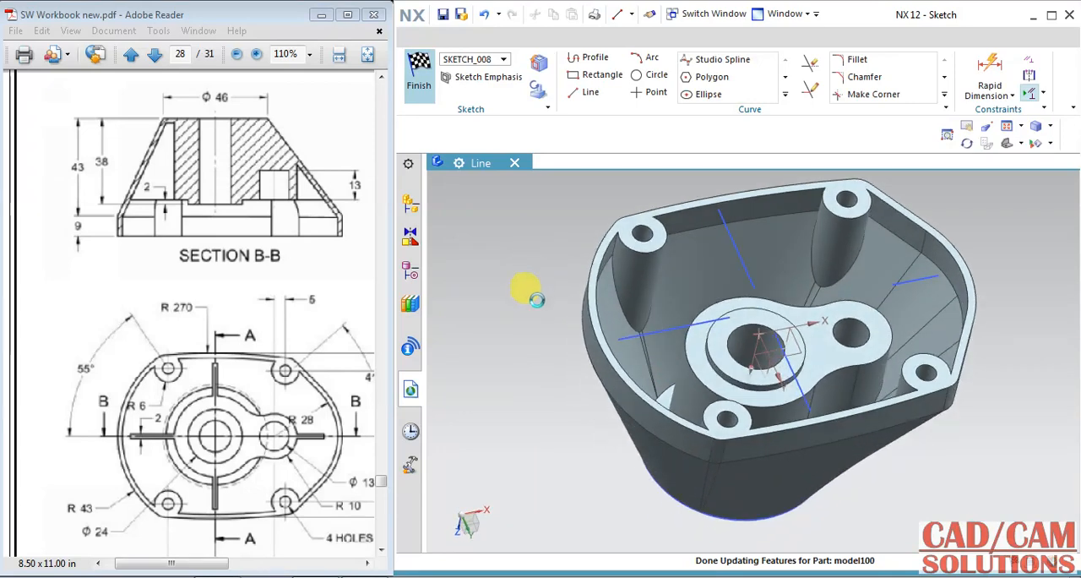
Step: Set up an extrusion of the four rib centrelines in the reversed direction, with the end limit Until Next
{"action": "middle_click_drag", "start_coordinate": [534, 272], "coordinate": [522, 321], "text": "shift"}
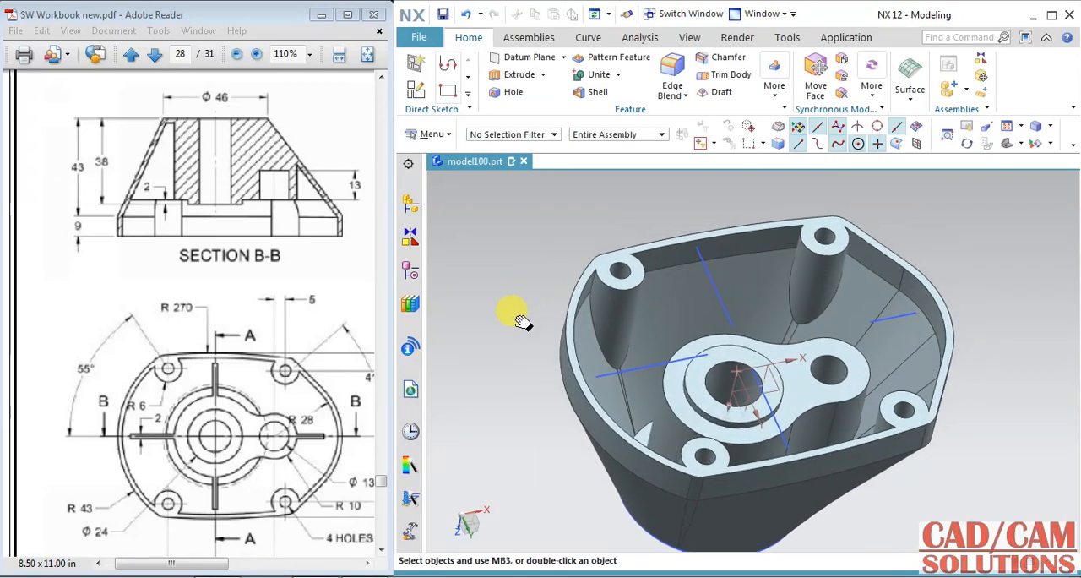
{"action": "left_click", "coordinate": [504, 84]}
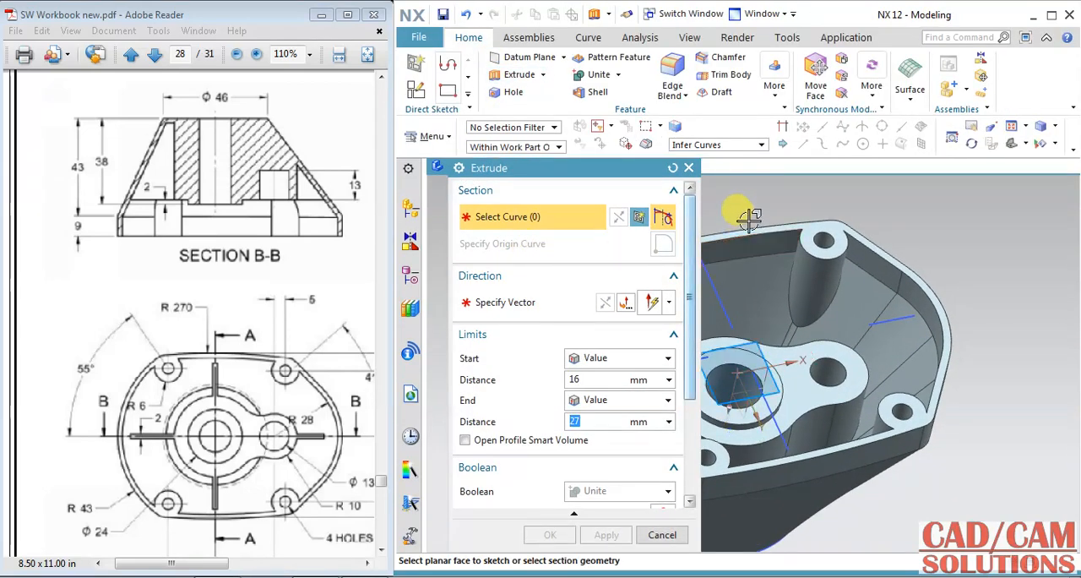
{"action": "middle_click_drag", "start_coordinate": [736, 211], "coordinate": [855, 226], "text": "shift"}
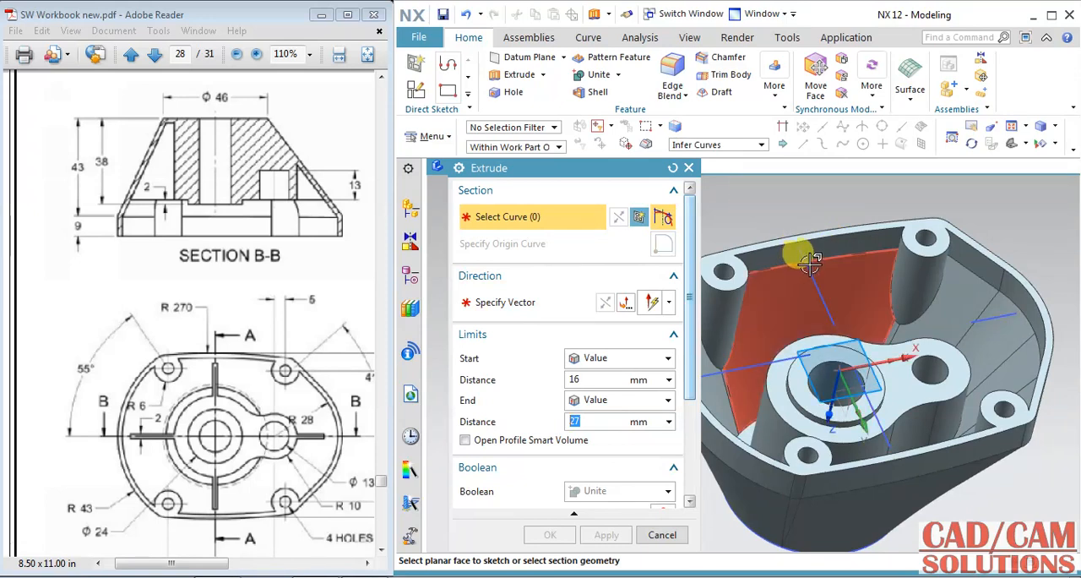
{"action": "left_click", "coordinate": [808, 264]}
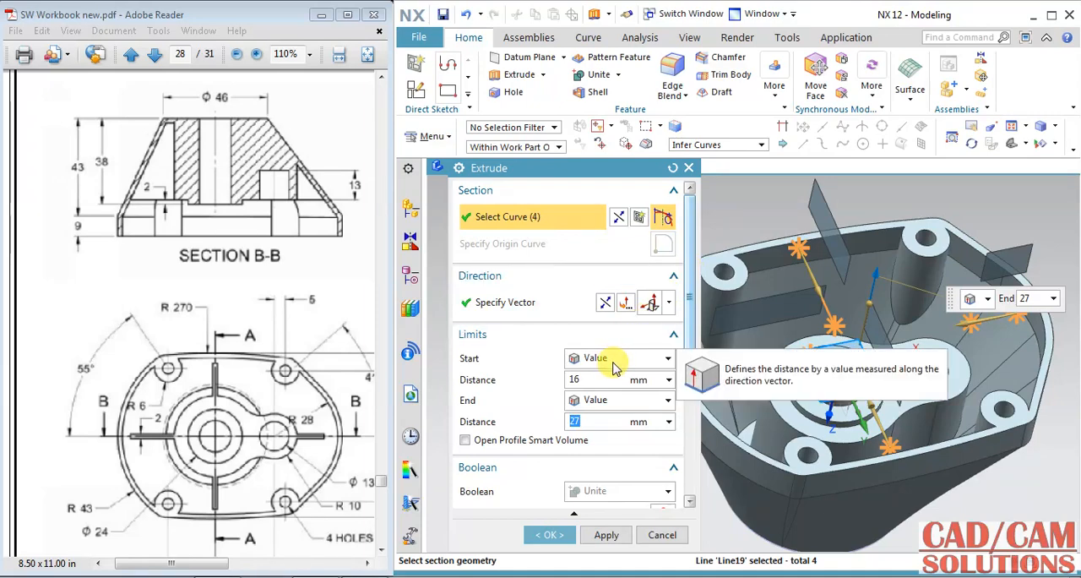
{"action": "scroll", "coordinate": [639, 296], "scroll_direction": "down", "scroll_amount": 2}
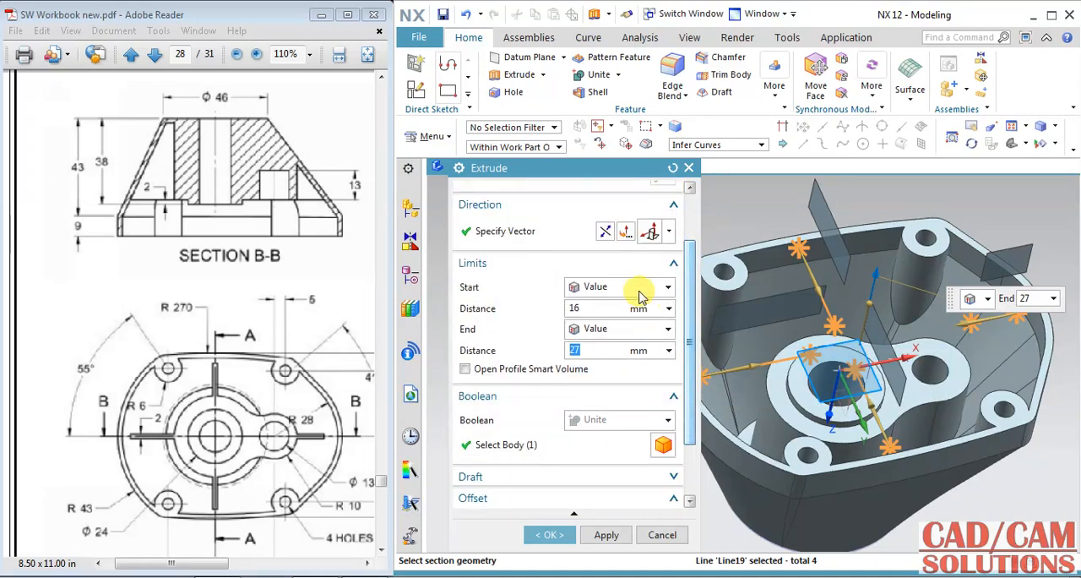
{"action": "left_click", "coordinate": [602, 232]}
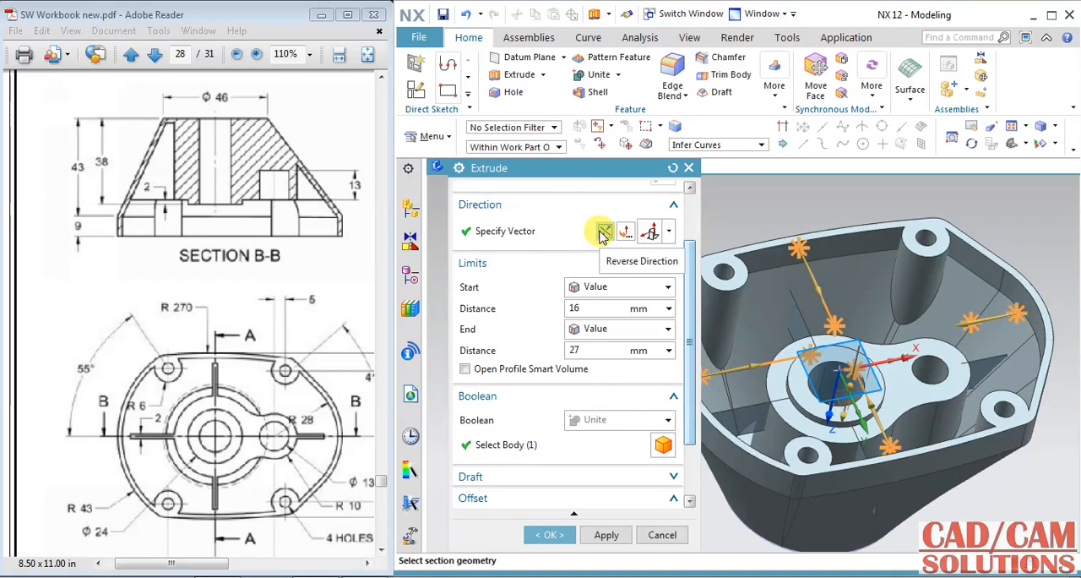
{"action": "left_click", "coordinate": [603, 331]}
{"action": "left_click", "coordinate": [603, 379]}
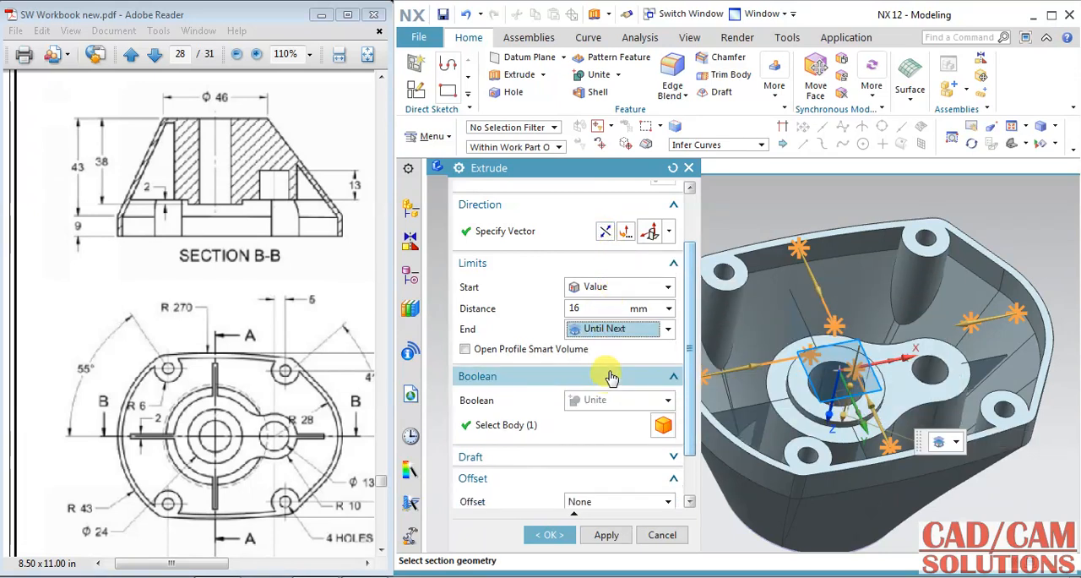
Step: Start the rib extrusion at the hub-and-boss face using Until Extended, and create the ribs with a symmetric 1 mm offset
{"action": "middle_click_drag", "start_coordinate": [832, 235], "coordinate": [859, 237]}
{"action": "left_click", "coordinate": [612, 288]}
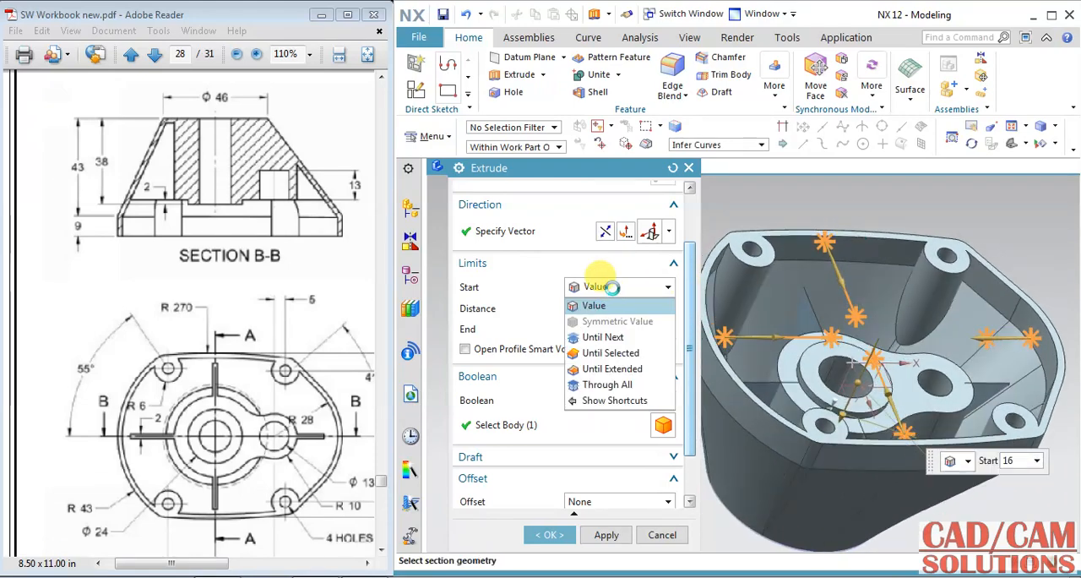
{"action": "left_click", "coordinate": [631, 369]}
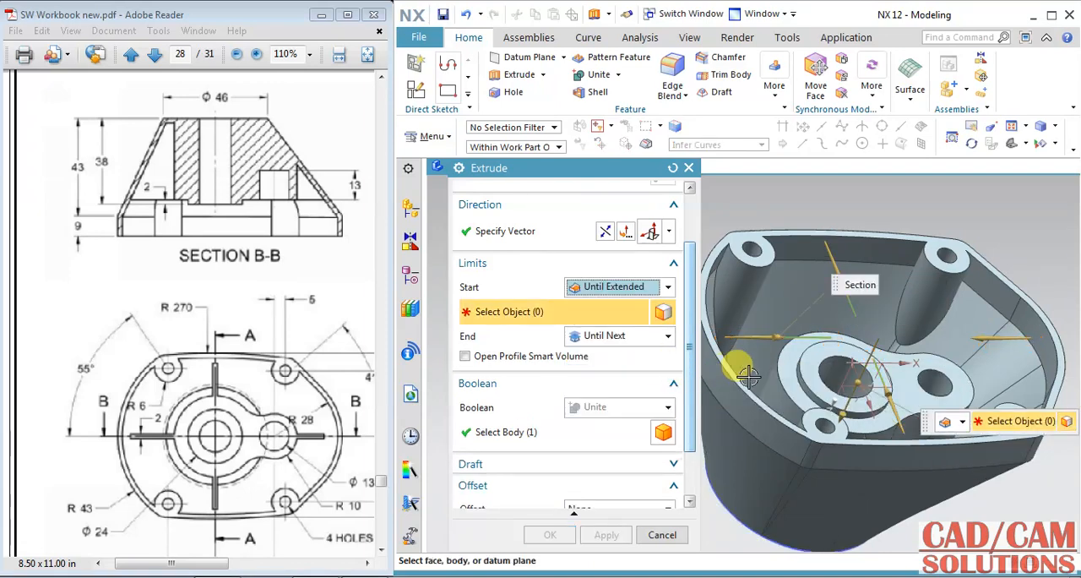
{"action": "left_click", "coordinate": [792, 369]}
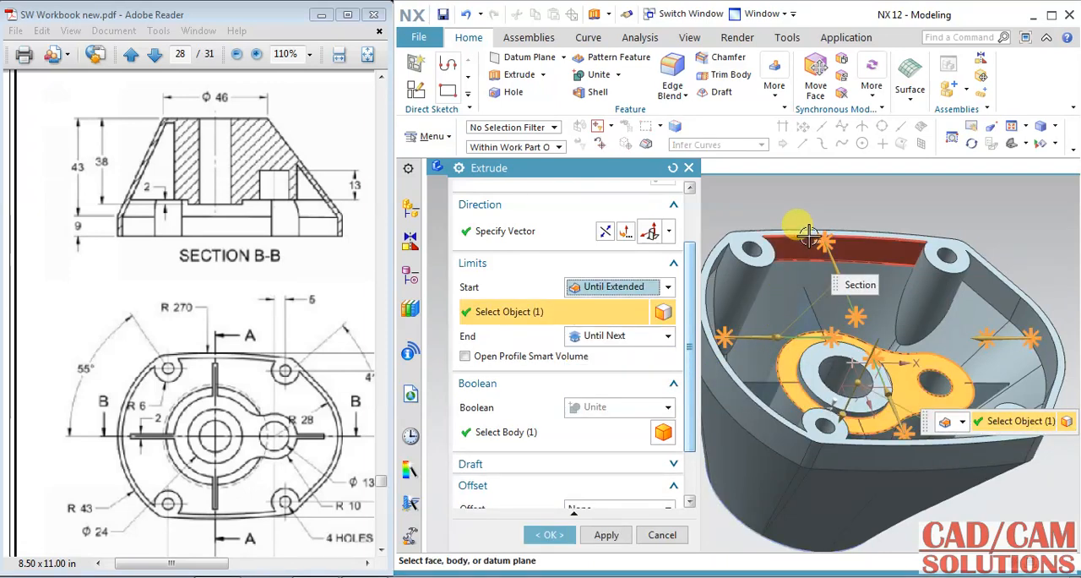
{"action": "scroll", "coordinate": [681, 408], "scroll_direction": "down", "scroll_amount": 3}
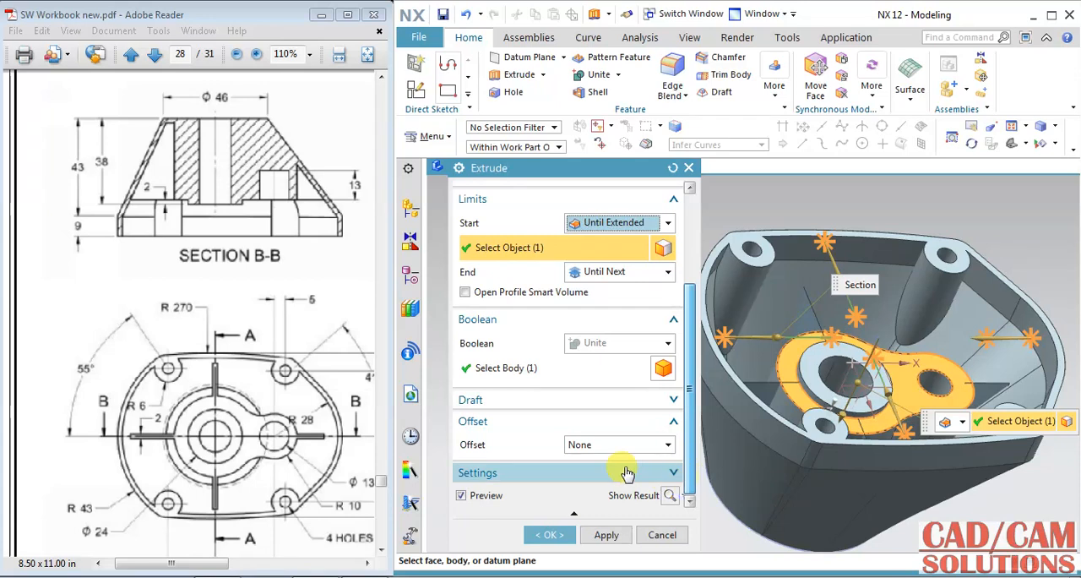
{"action": "left_click", "coordinate": [603, 445]}
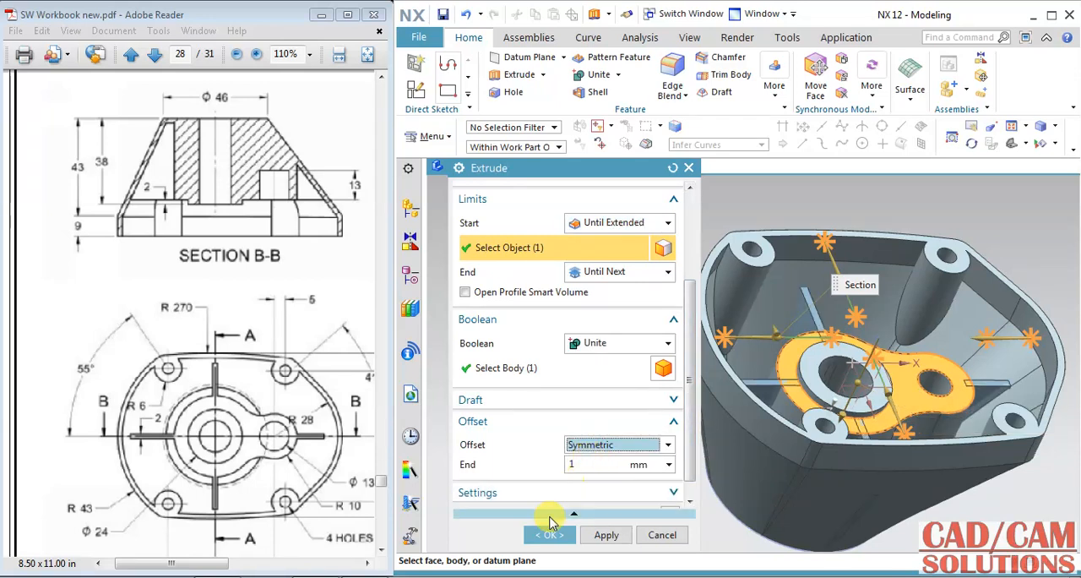
{"action": "left_click", "coordinate": [550, 535]}
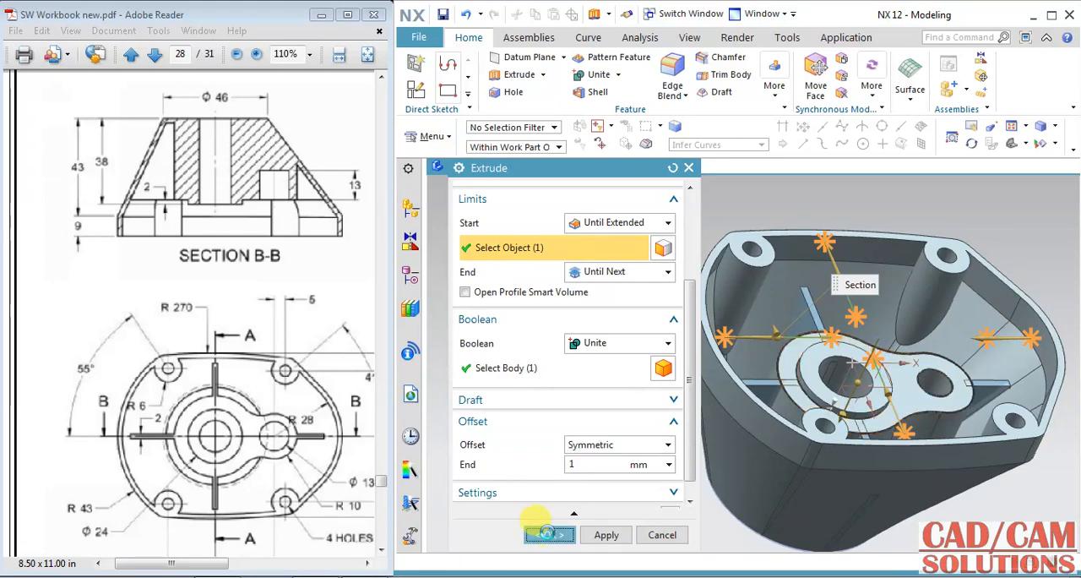
Step: Lengthen the sketch line of the rib beside the side boss outward to about 13.6 mm and finish the sketch
{"action": "middle_click_drag", "start_coordinate": [666, 317], "coordinate": [667, 346]}
{"action": "middle_click_drag", "start_coordinate": [849, 459], "coordinate": [1010, 473]}
{"action": "scroll", "coordinate": [1008, 459], "scroll_direction": "up", "scroll_amount": 8}
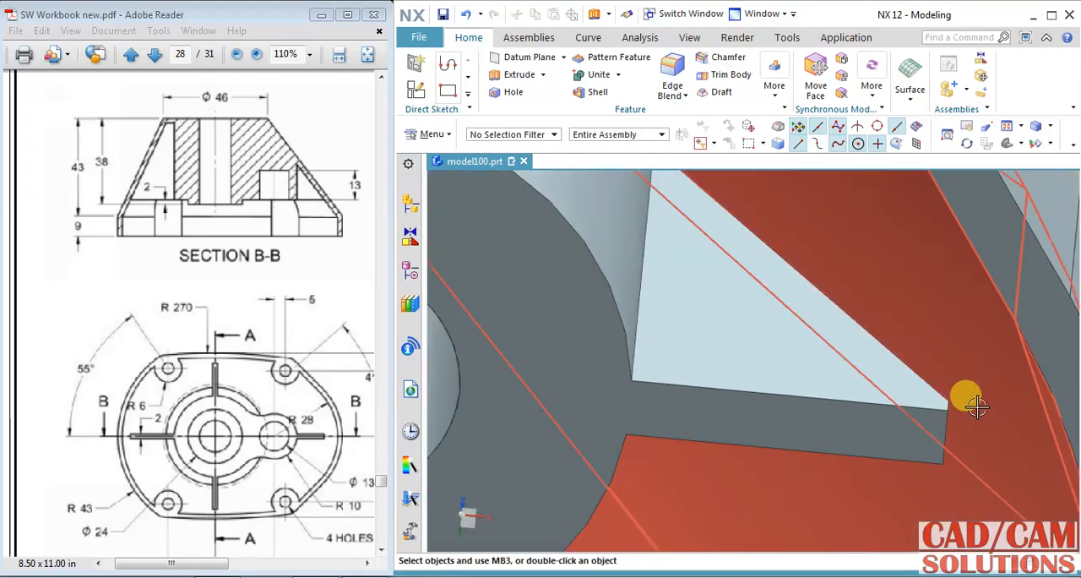
{"action": "scroll", "coordinate": [937, 457], "scroll_direction": "down", "scroll_amount": 5}
{"action": "mouse_move", "coordinate": [929, 454]}
{"action": "middle_mouse_down"}
{"action": "mouse_move", "coordinate": [917, 438]}
{"action": "mouse_move", "coordinate": [924, 445]}
{"action": "middle_mouse_up"}
{"action": "scroll", "coordinate": [878, 388], "scroll_direction": "down", "scroll_amount": 3}
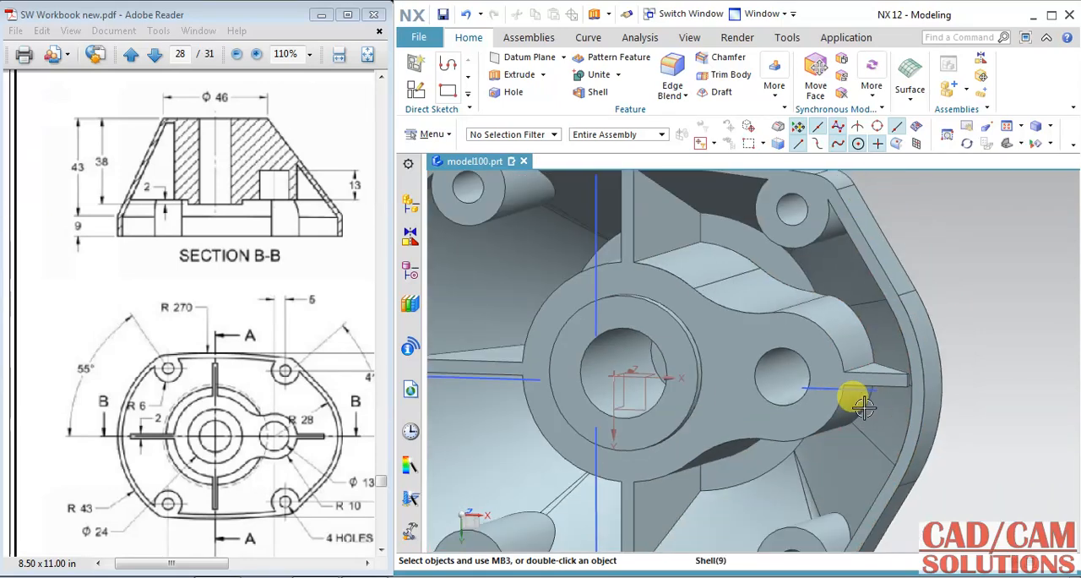
{"action": "double_click", "coordinate": [845, 389]}
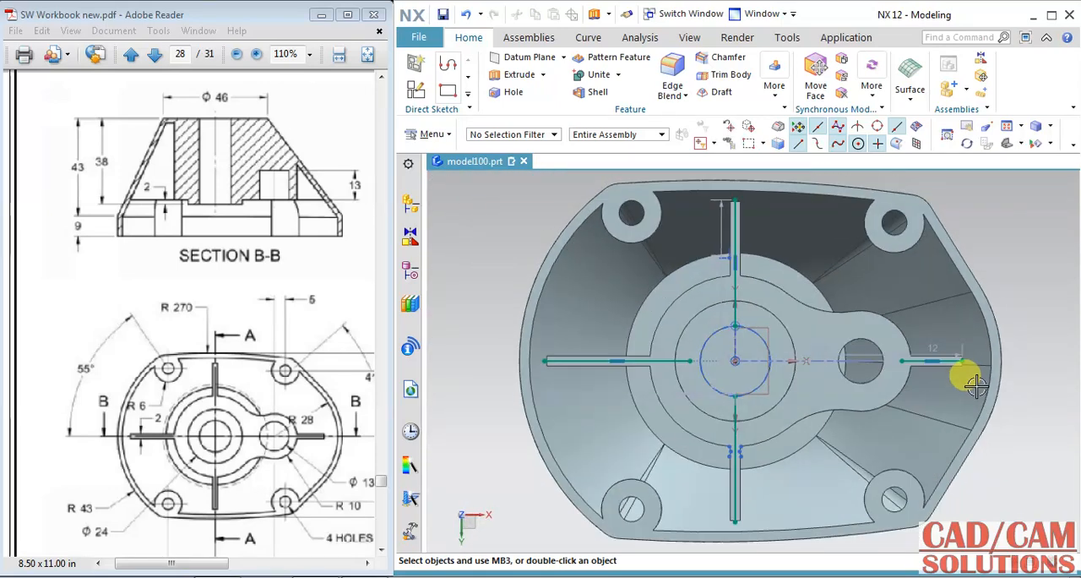
{"action": "scroll", "coordinate": [919, 365], "scroll_direction": "up", "scroll_amount": 5}
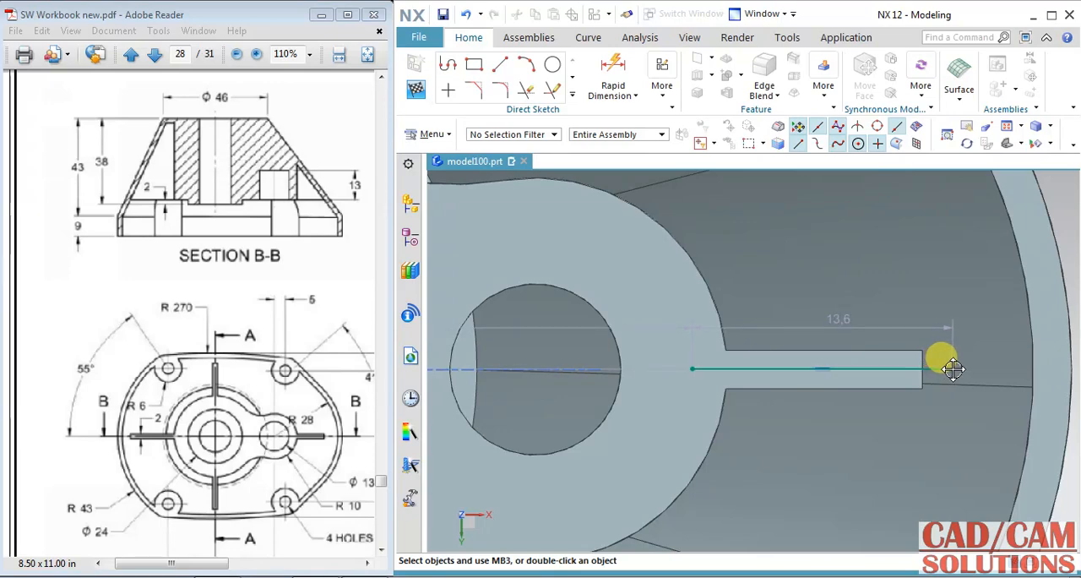
{"action": "scroll", "coordinate": [894, 397], "scroll_direction": "down", "scroll_amount": 3}
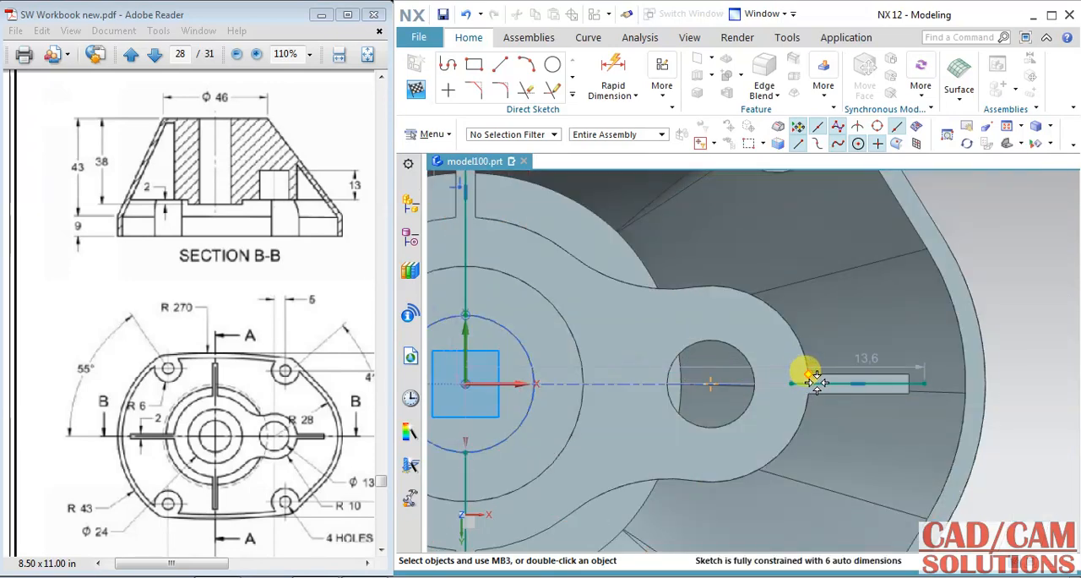
{"action": "left_click", "coordinate": [498, 383]}
{"action": "left_click", "coordinate": [603, 353]}
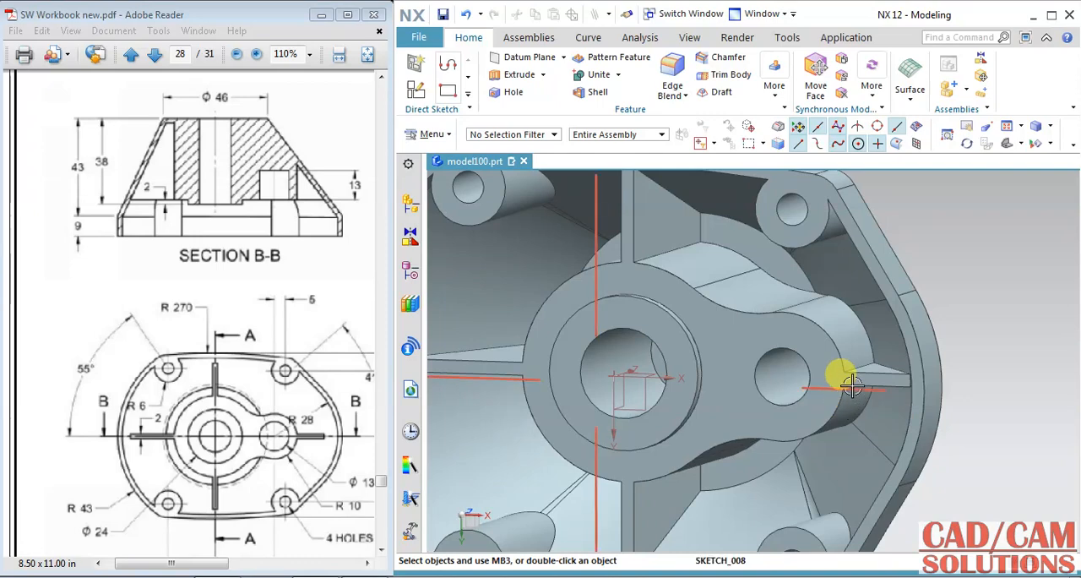
Step: Hide the rib sketch and check the ribs against section B-B and the plan view in the PDF drawing
{"action": "scroll", "coordinate": [724, 412], "scroll_direction": "down", "scroll_amount": 2}
{"action": "middle_click_drag", "start_coordinate": [705, 425], "coordinate": [716, 372]}
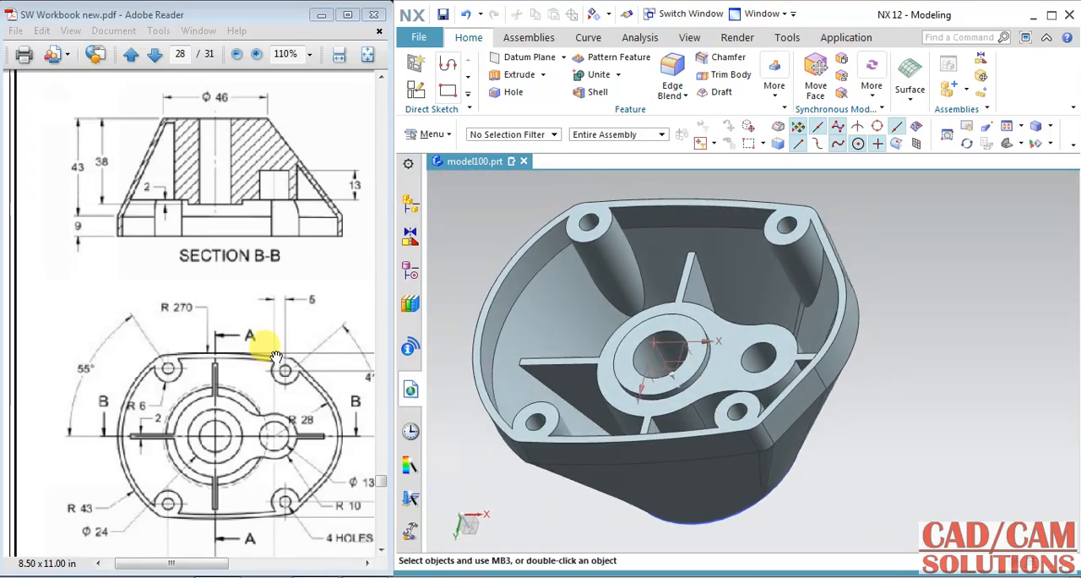
{"action": "left_click_drag", "start_coordinate": [276, 356], "coordinate": [135, 388]}
{"action": "mouse_move", "coordinate": [301, 310]}
{"action": "left_mouse_down"}
{"action": "mouse_move", "coordinate": [139, 369]}
{"action": "mouse_move", "coordinate": [214, 314]}
{"action": "mouse_move", "coordinate": [112, 362]}
{"action": "mouse_move", "coordinate": [212, 337]}
{"action": "mouse_move", "coordinate": [178, 258]}
{"action": "left_mouse_up"}
{"action": "middle_click_drag", "start_coordinate": [909, 309], "coordinate": [925, 344]}
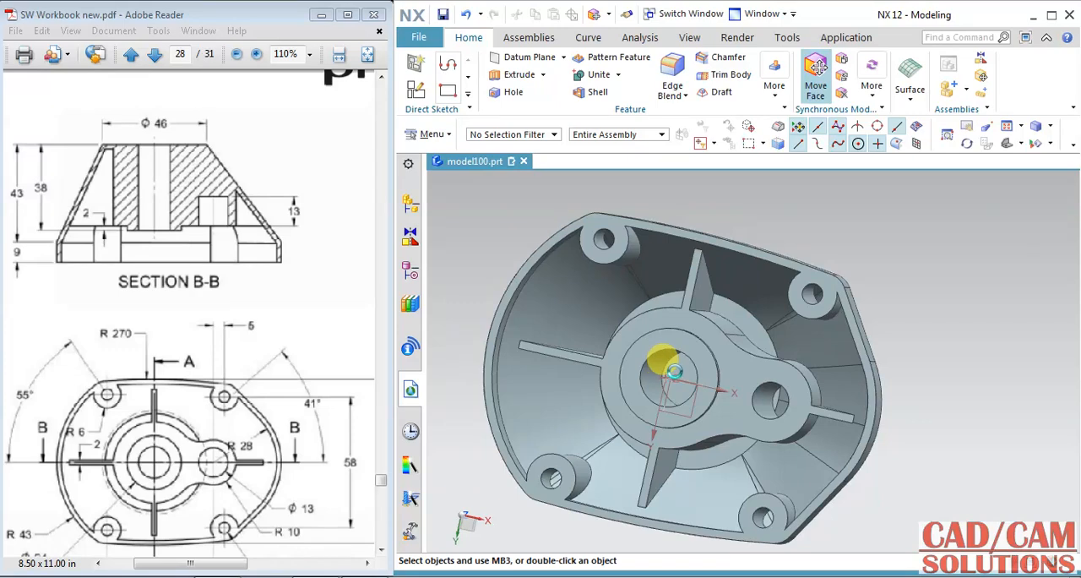
Step: Try to move the housing's closed end face by 24 mm with Move Face
{"action": "middle_click_drag", "start_coordinate": [768, 378], "coordinate": [817, 378], "text": "shift"}
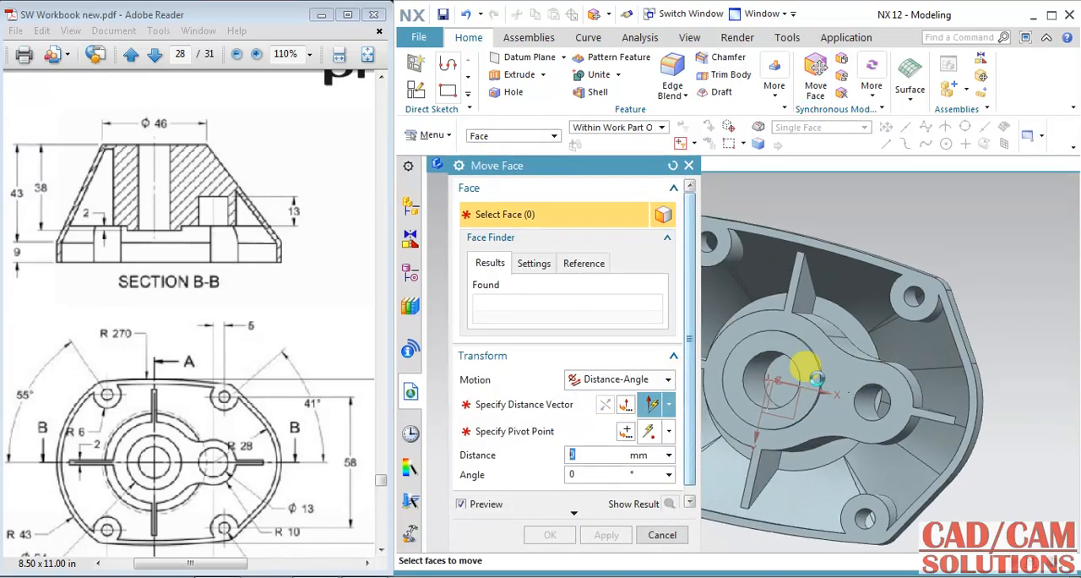
{"action": "left_click", "coordinate": [936, 406]}
{"action": "middle_click_drag", "start_coordinate": [1042, 437], "coordinate": [844, 379]}
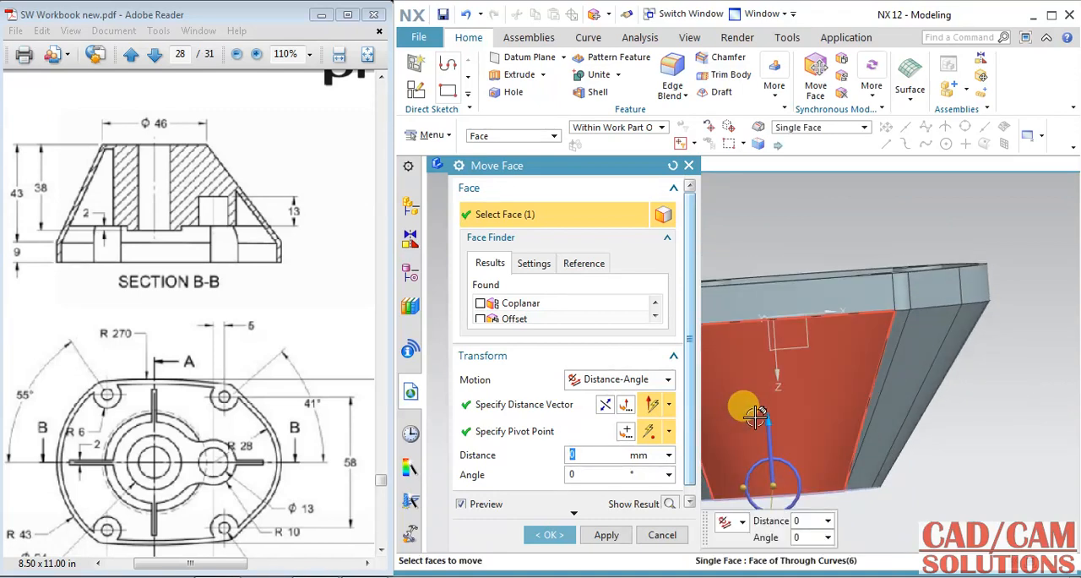
{"action": "left_click_drag", "start_coordinate": [774, 519], "coordinate": [883, 500]}
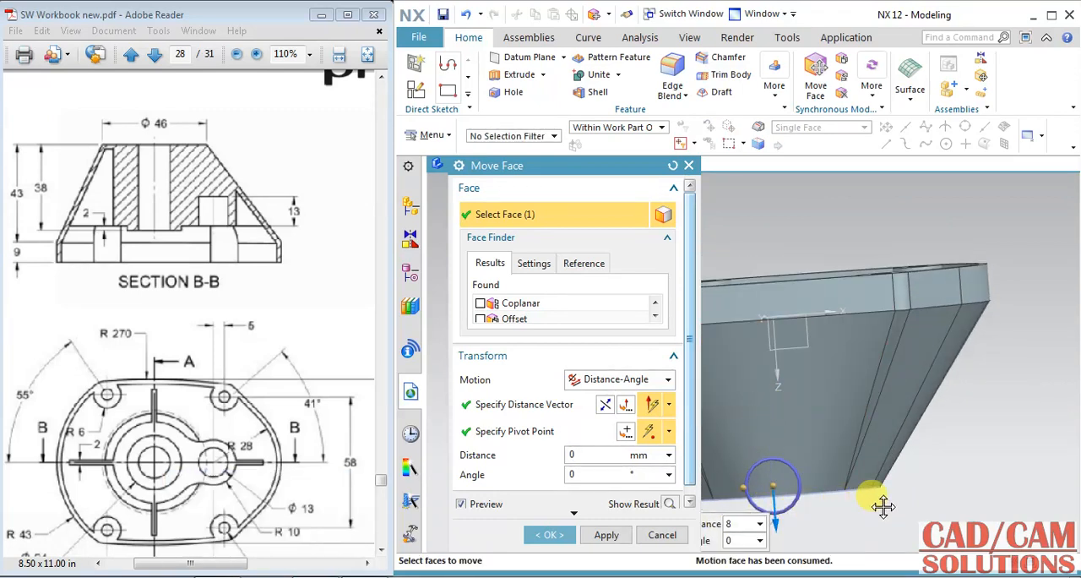
{"action": "left_click", "coordinate": [547, 536]}
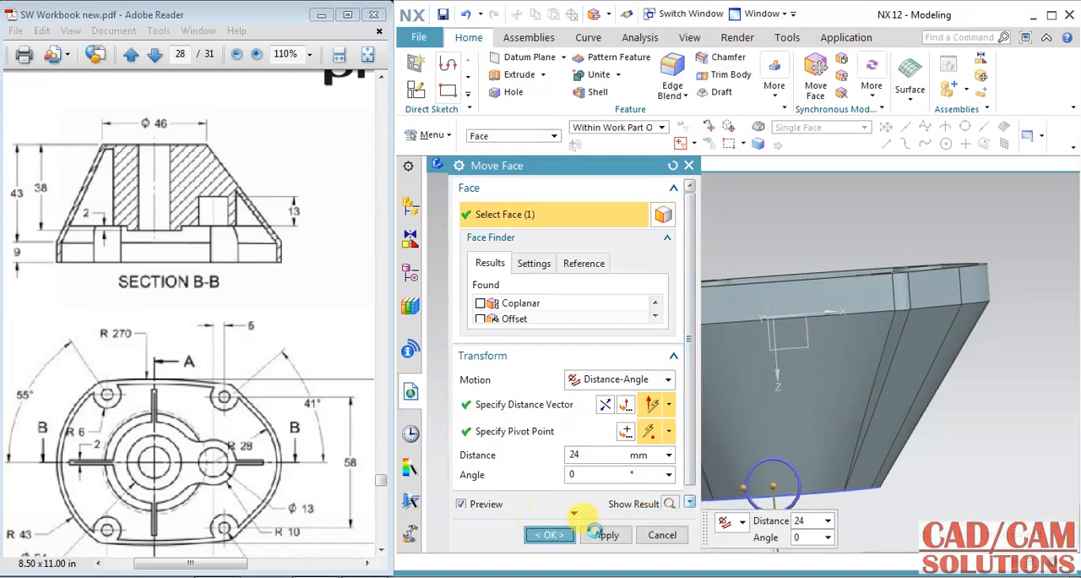
{"action": "middle_click_drag", "start_coordinate": [828, 515], "coordinate": [858, 517]}
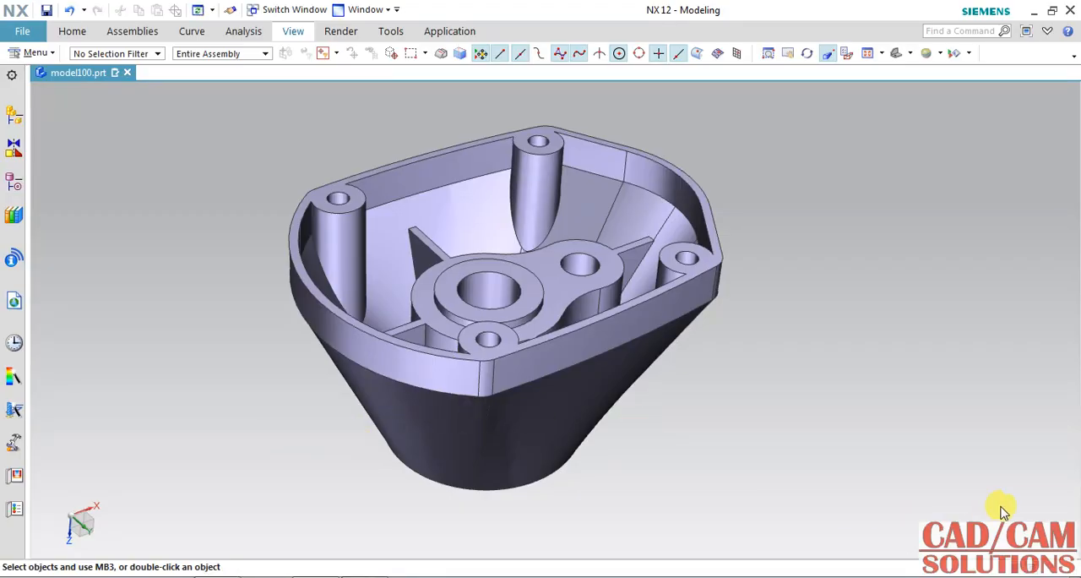
Step: View the finished housing from its outer side and its open inner side
{"action": "middle_click_drag", "start_coordinate": [519, 338], "coordinate": [550, 353]}
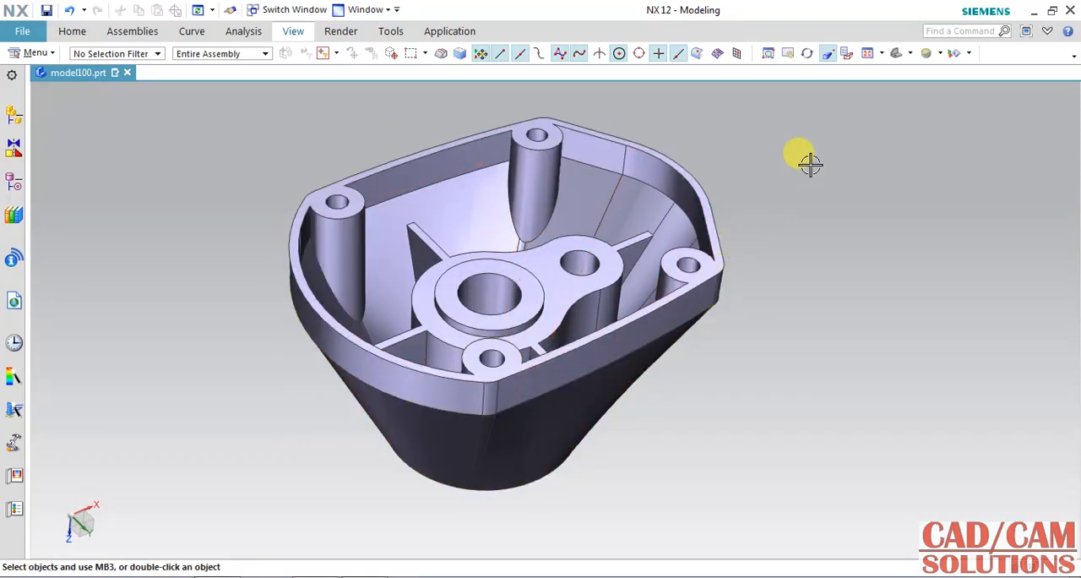
{"action": "left_click", "coordinate": [899, 53]}
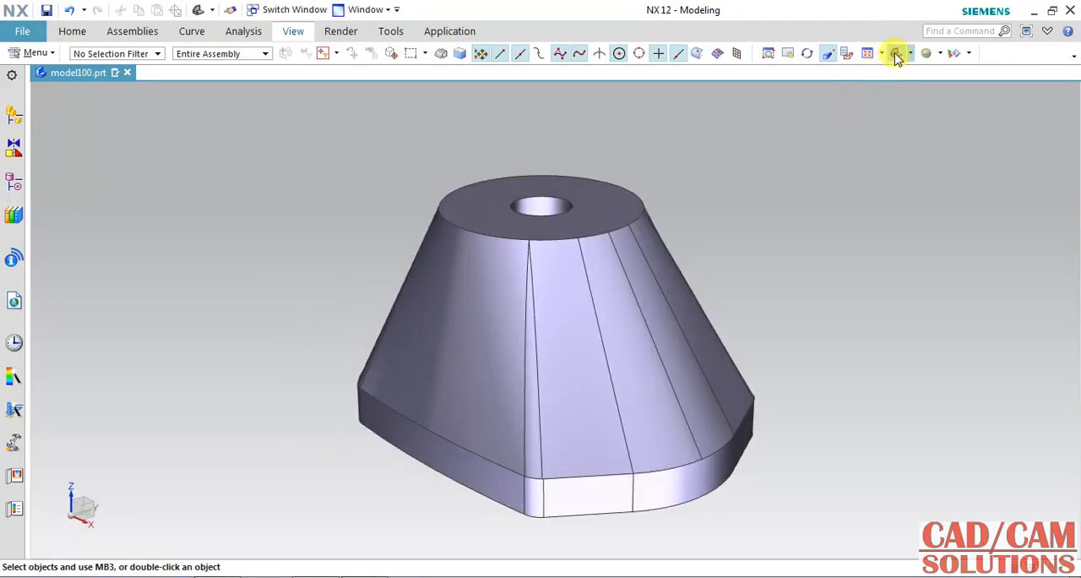
{"action": "middle_click_drag", "start_coordinate": [731, 337], "coordinate": [744, 198]}
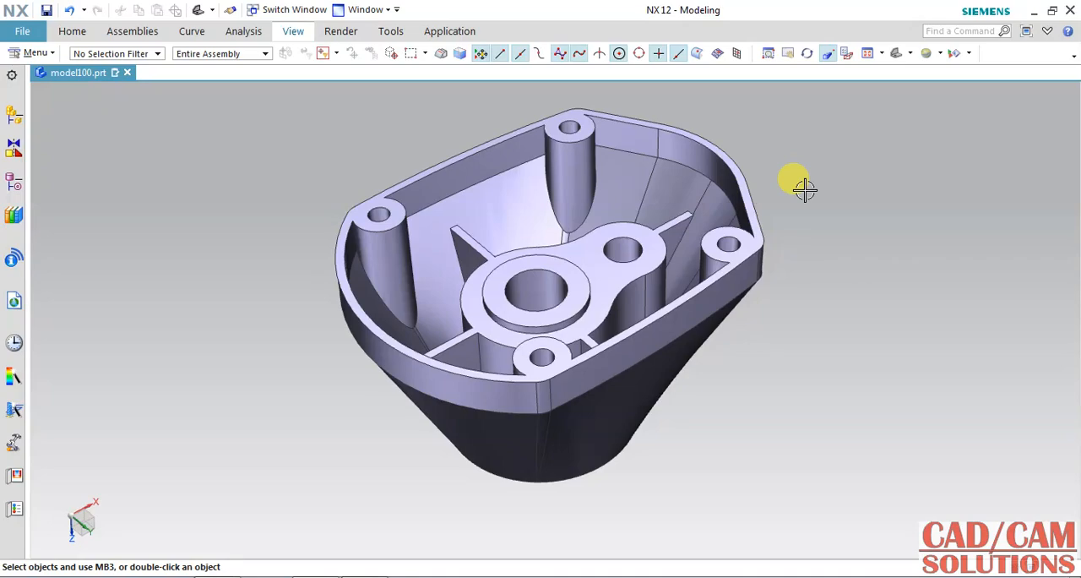